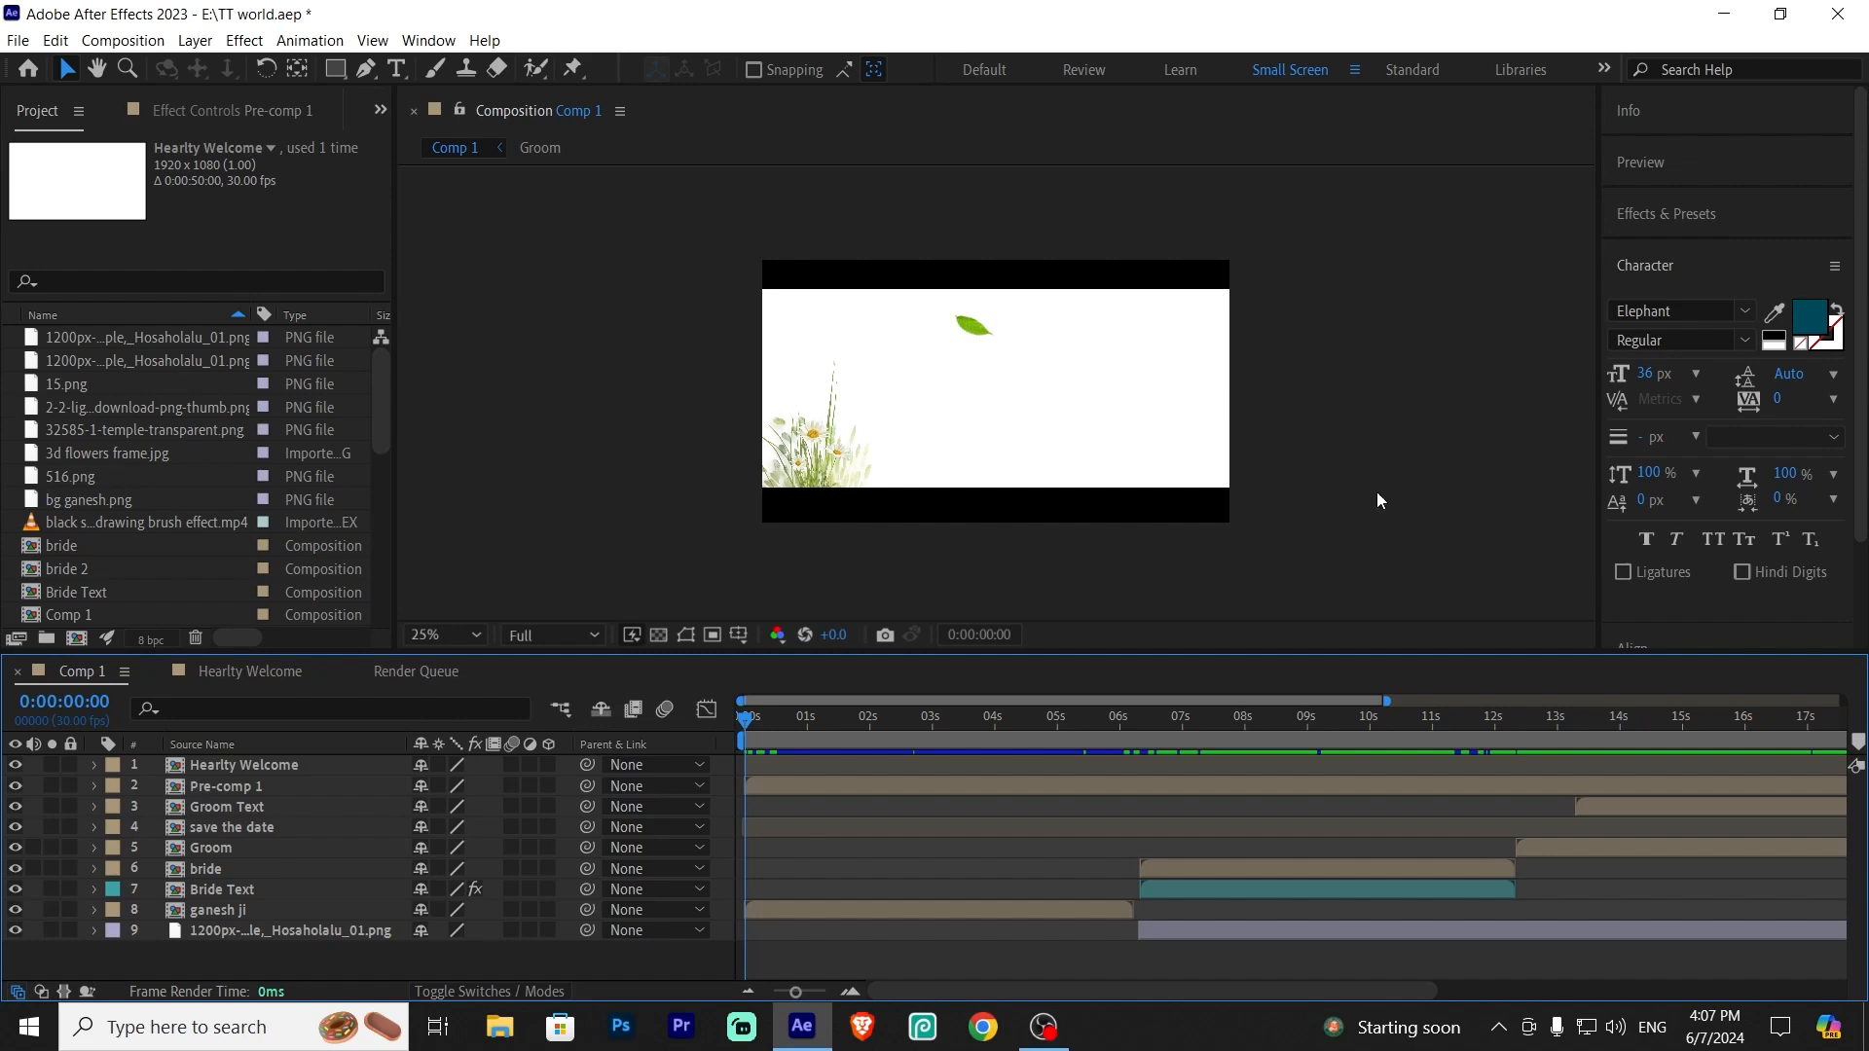
Open the ganesh ji precomp from Comp 1 and preview its animation
left_click(231, 915)
left_click(255, 930)
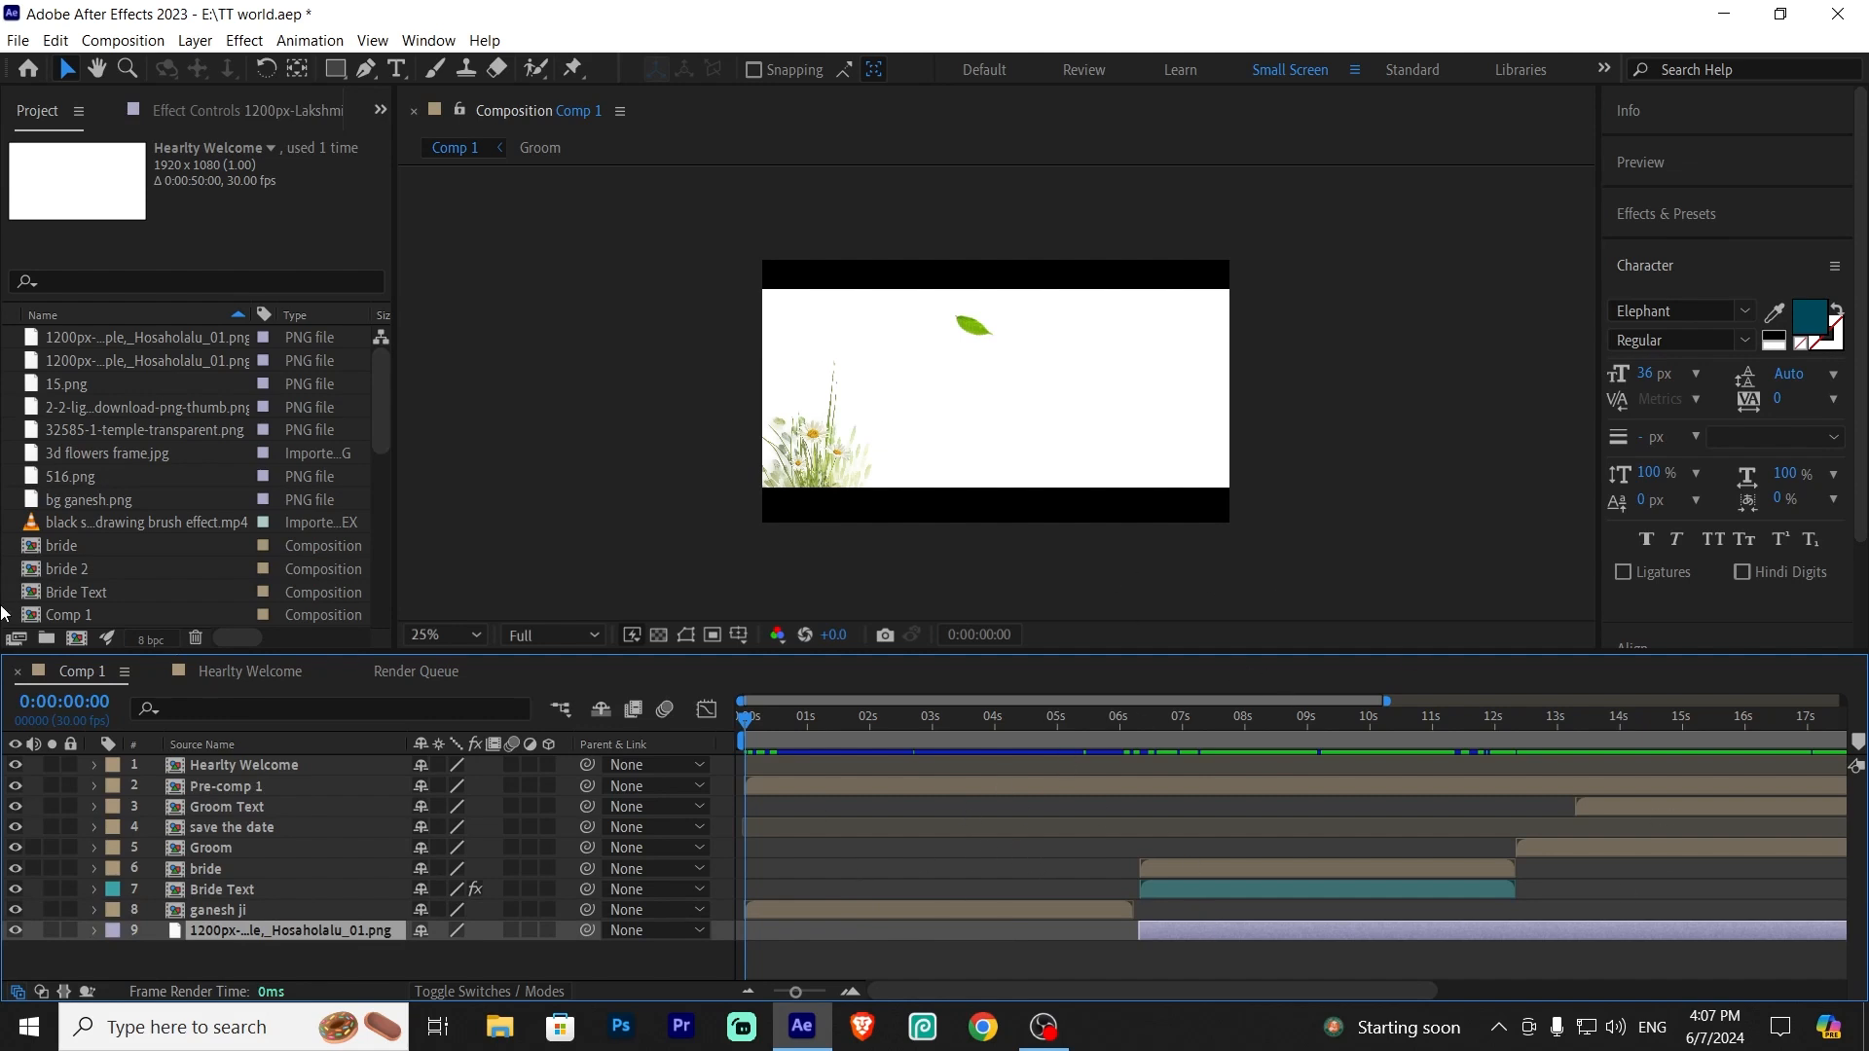
left_click(312, 955)
left_click(267, 913)
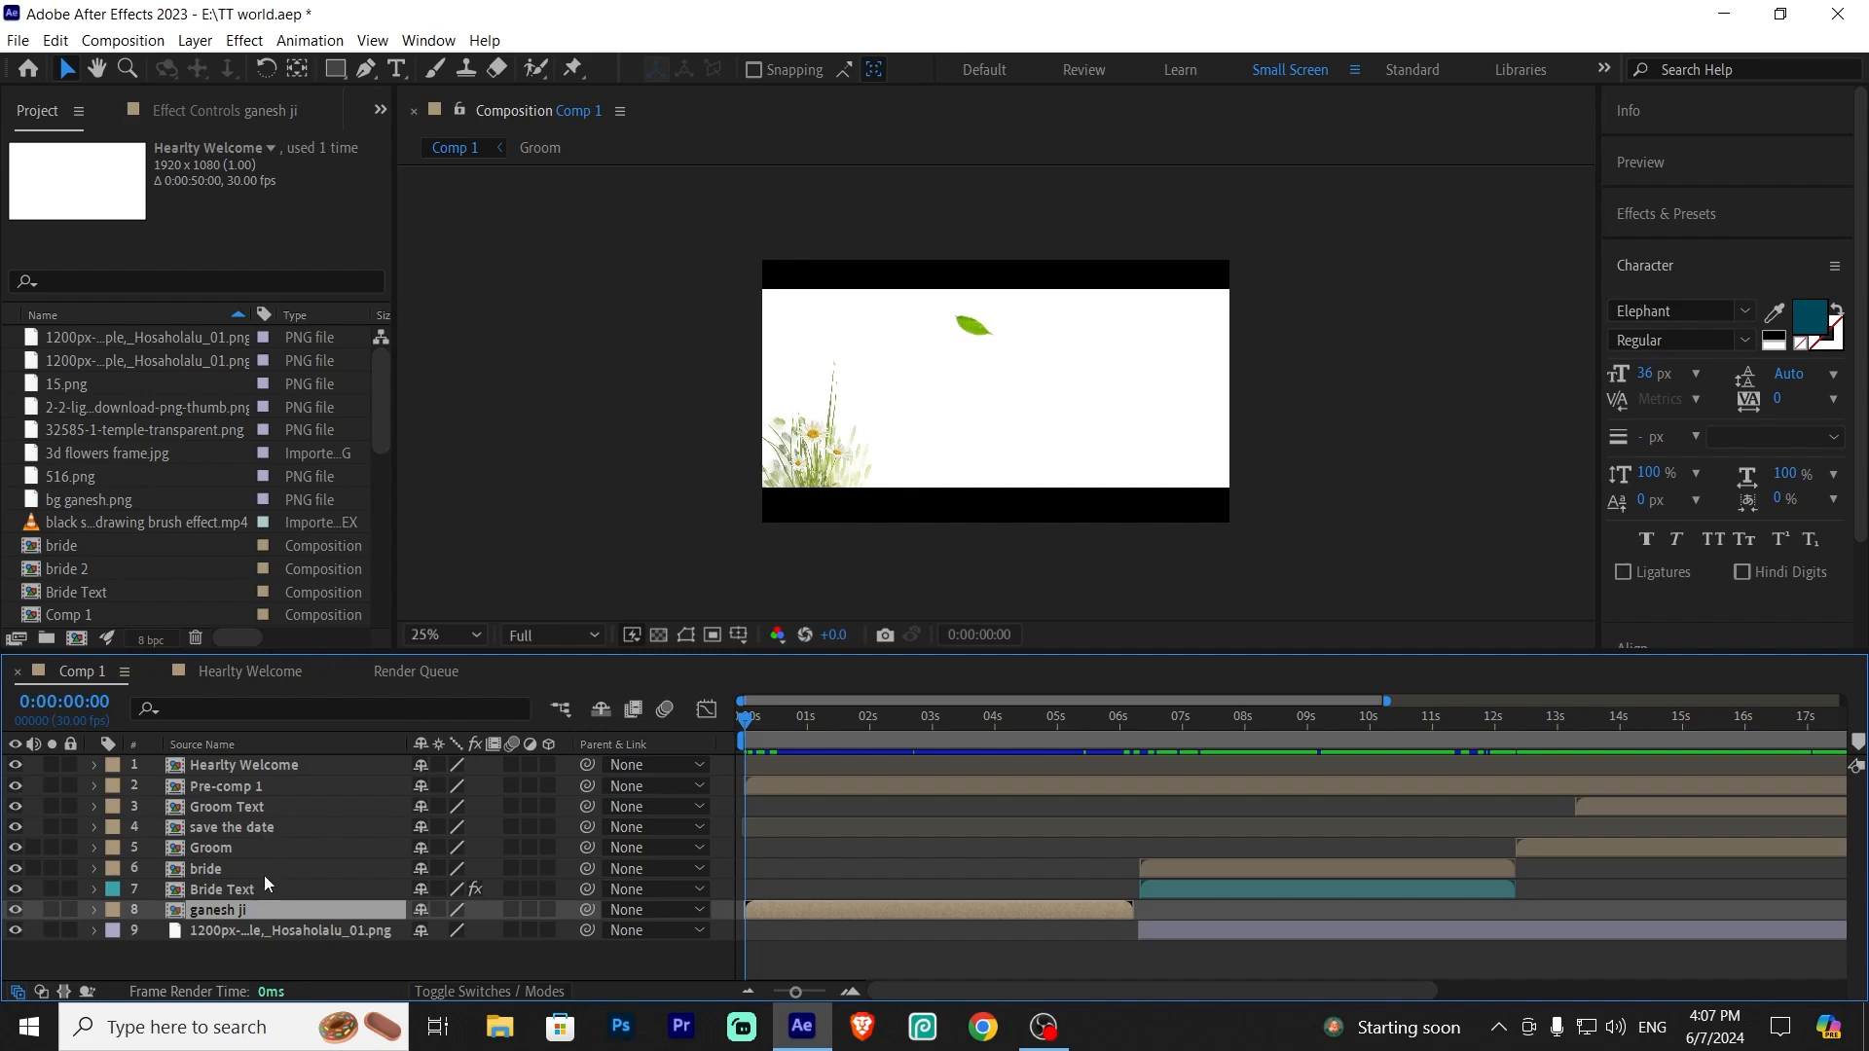
double_click(265, 908)
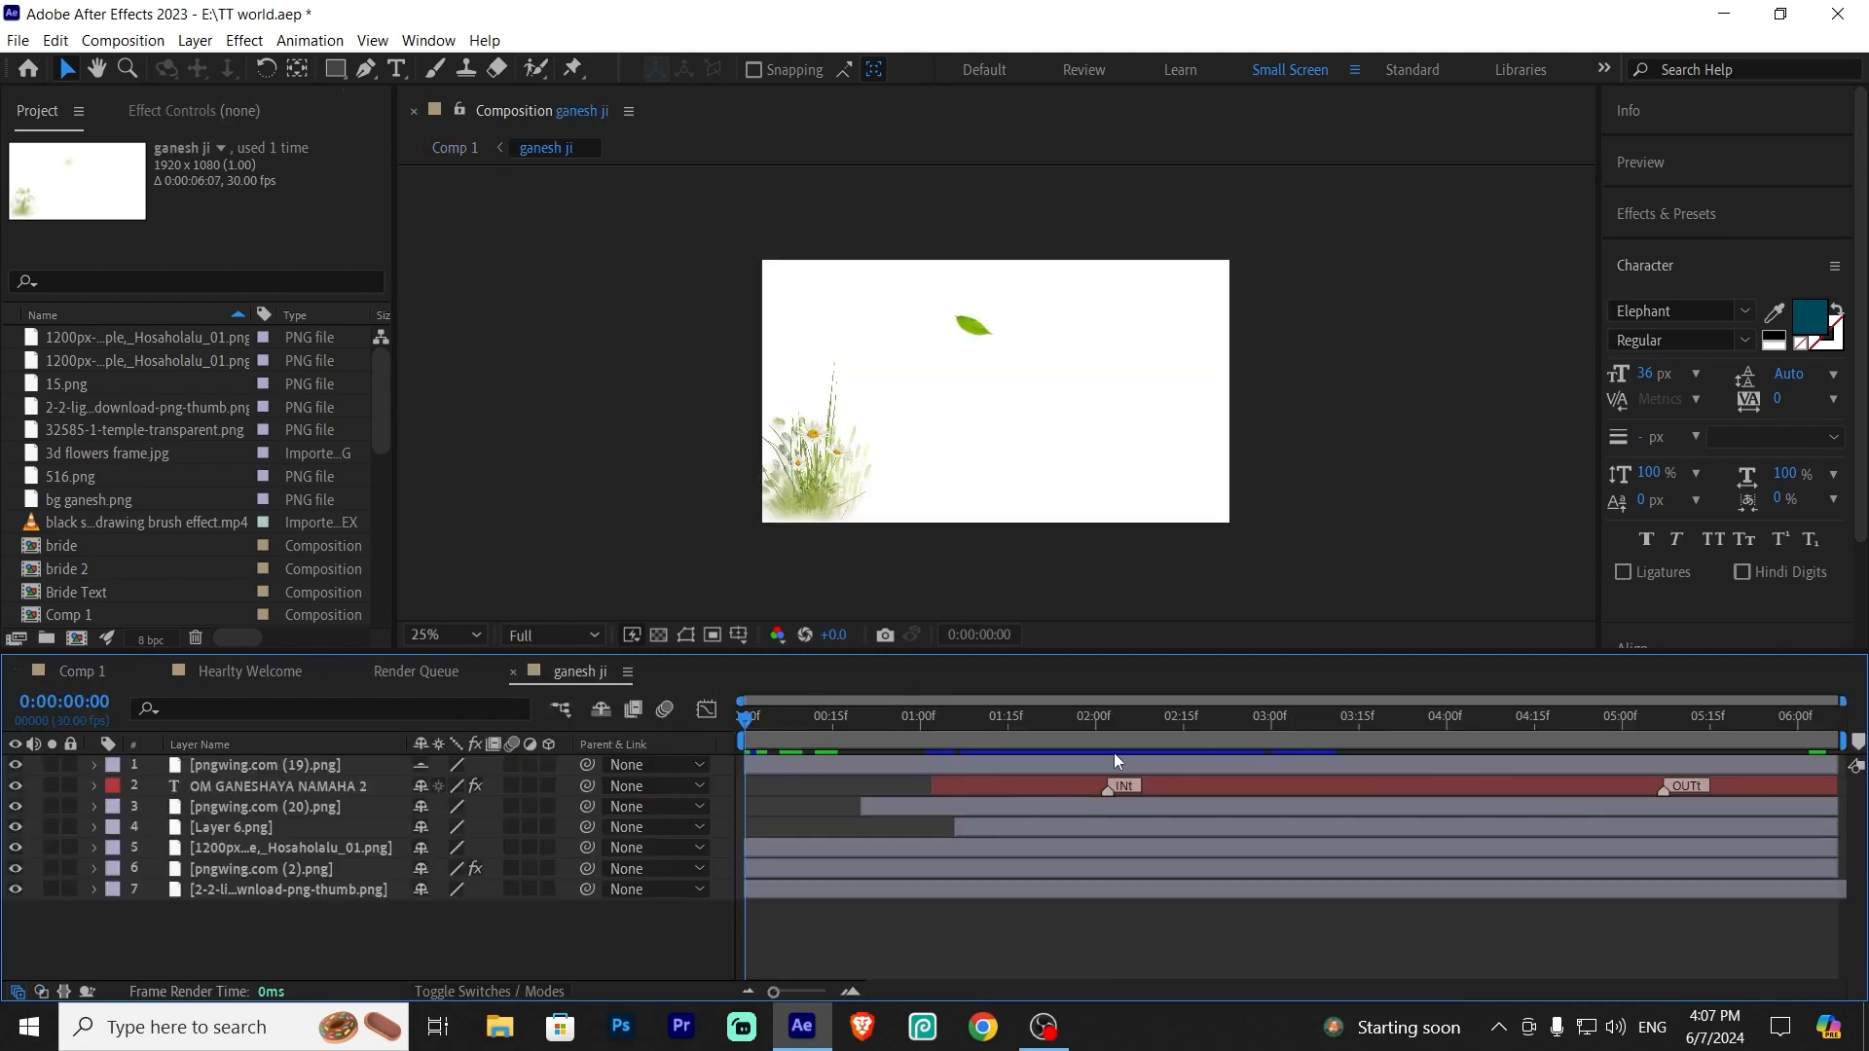
key("space")
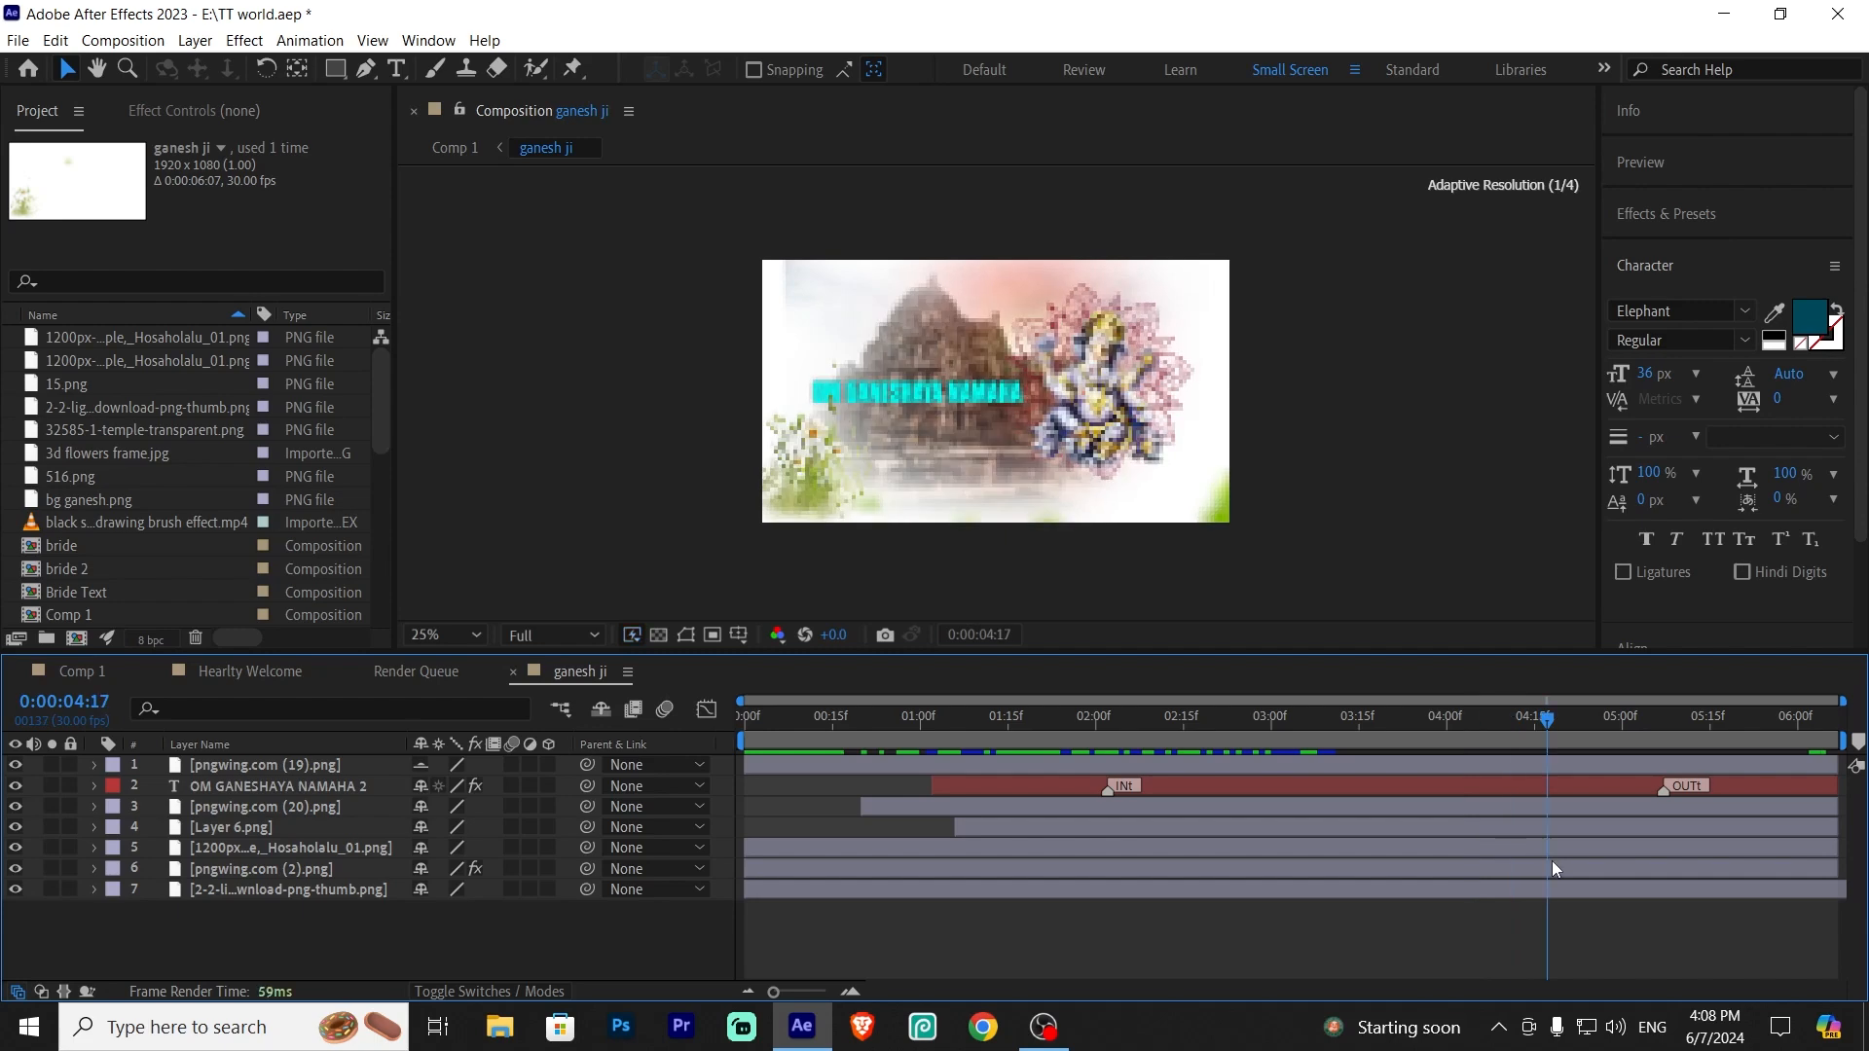
left_click_drag(1554, 722, 1590, 725)
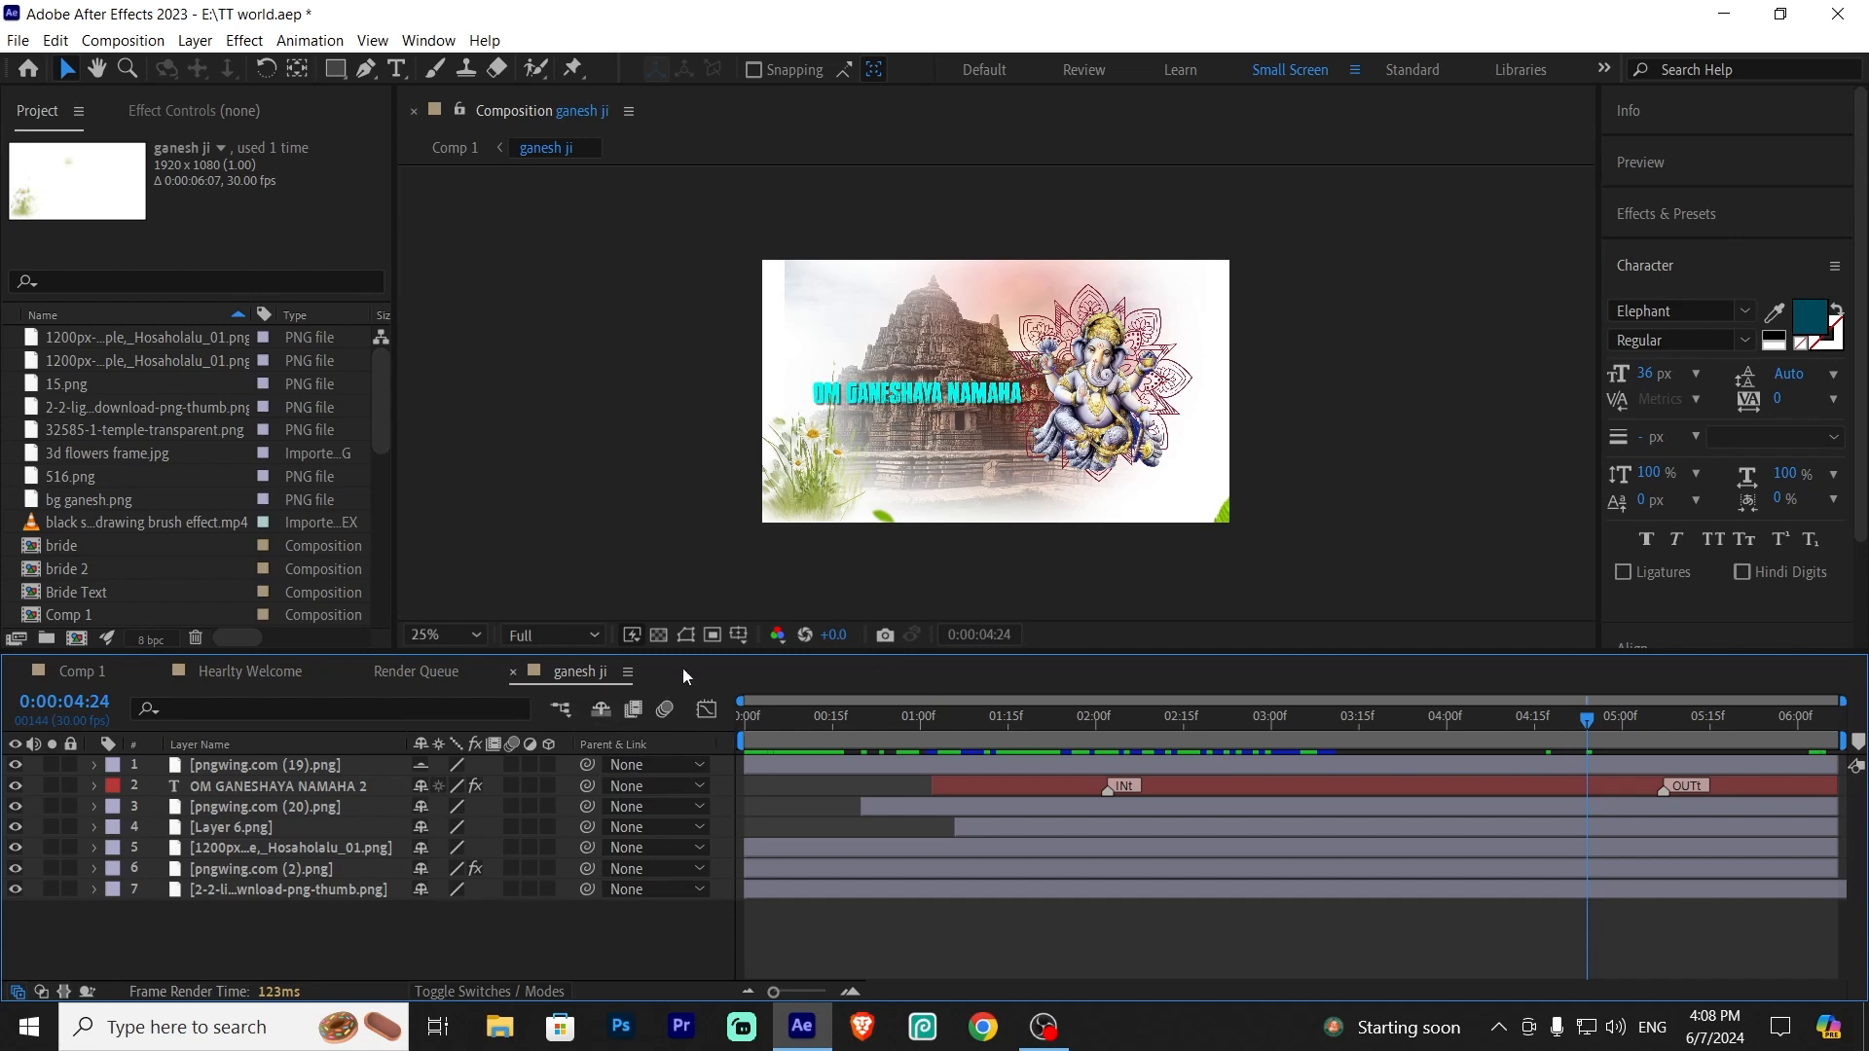
Return to Comp 1 and scrub through the Bride Text section of the timeline
left_click(513, 671)
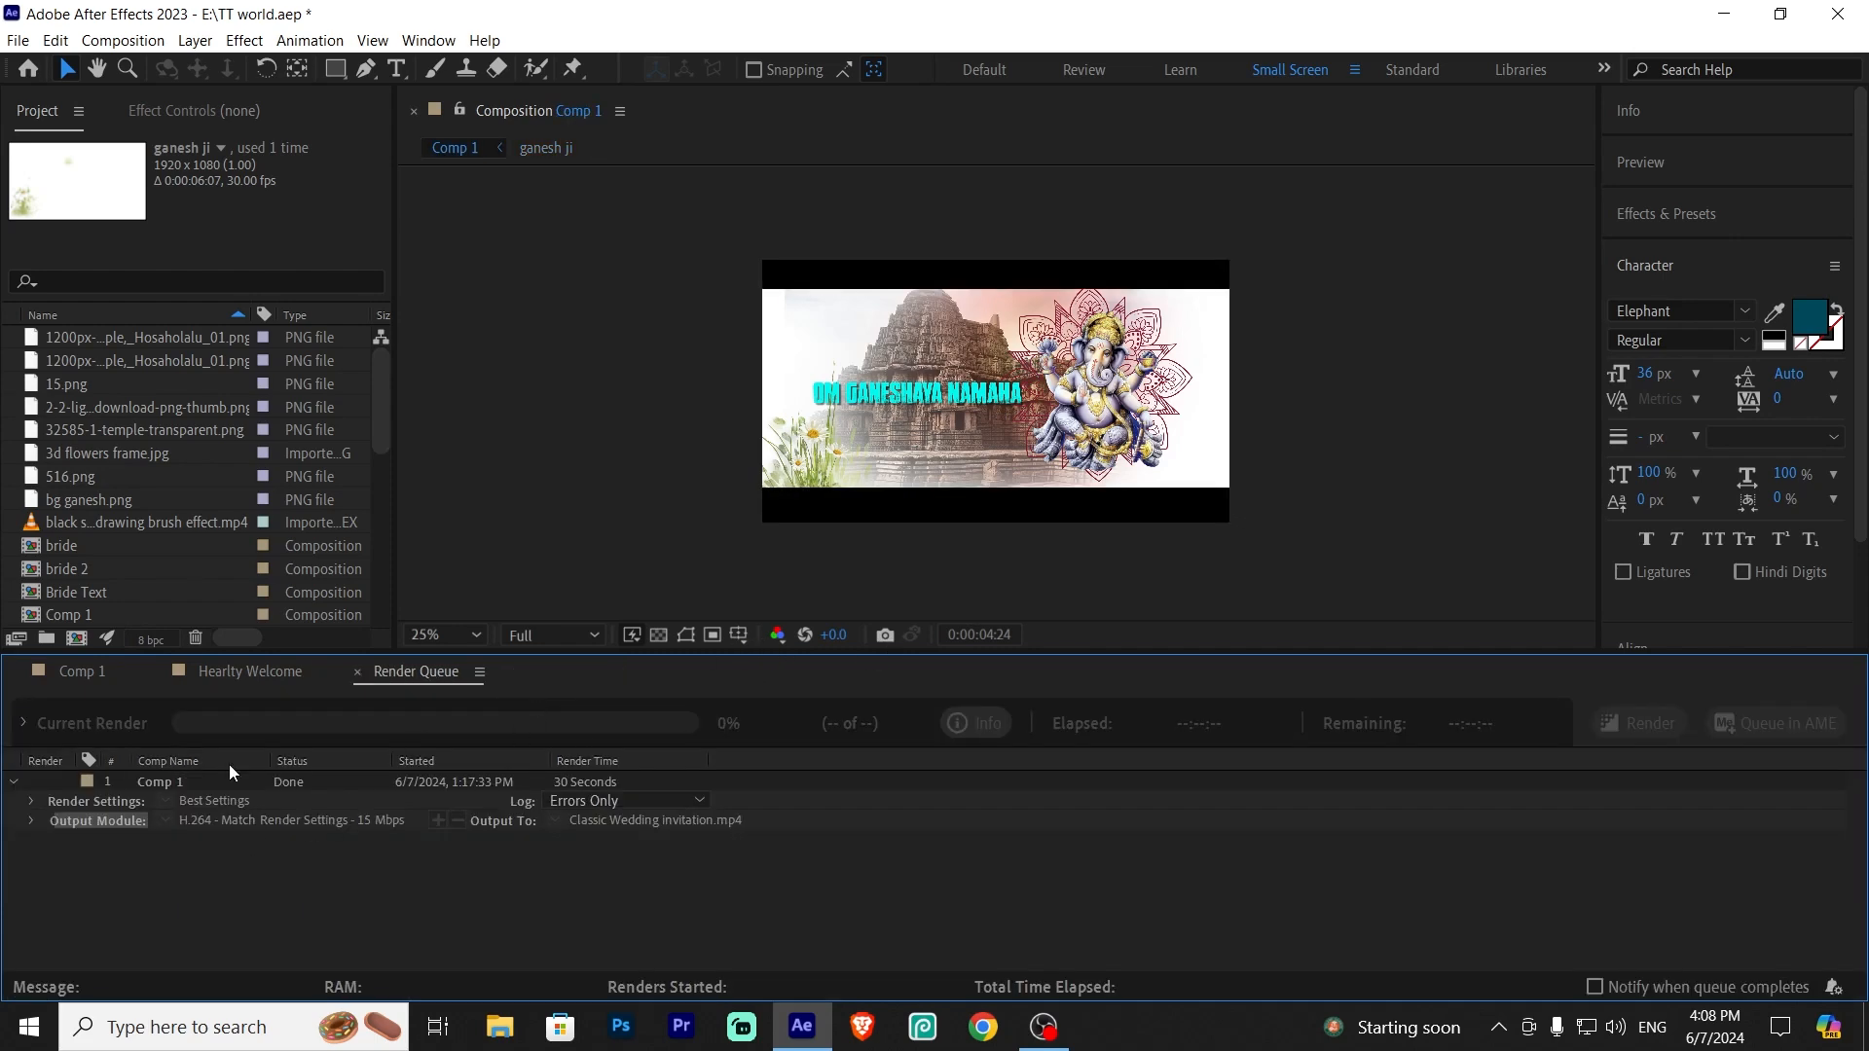
left_click(74, 674)
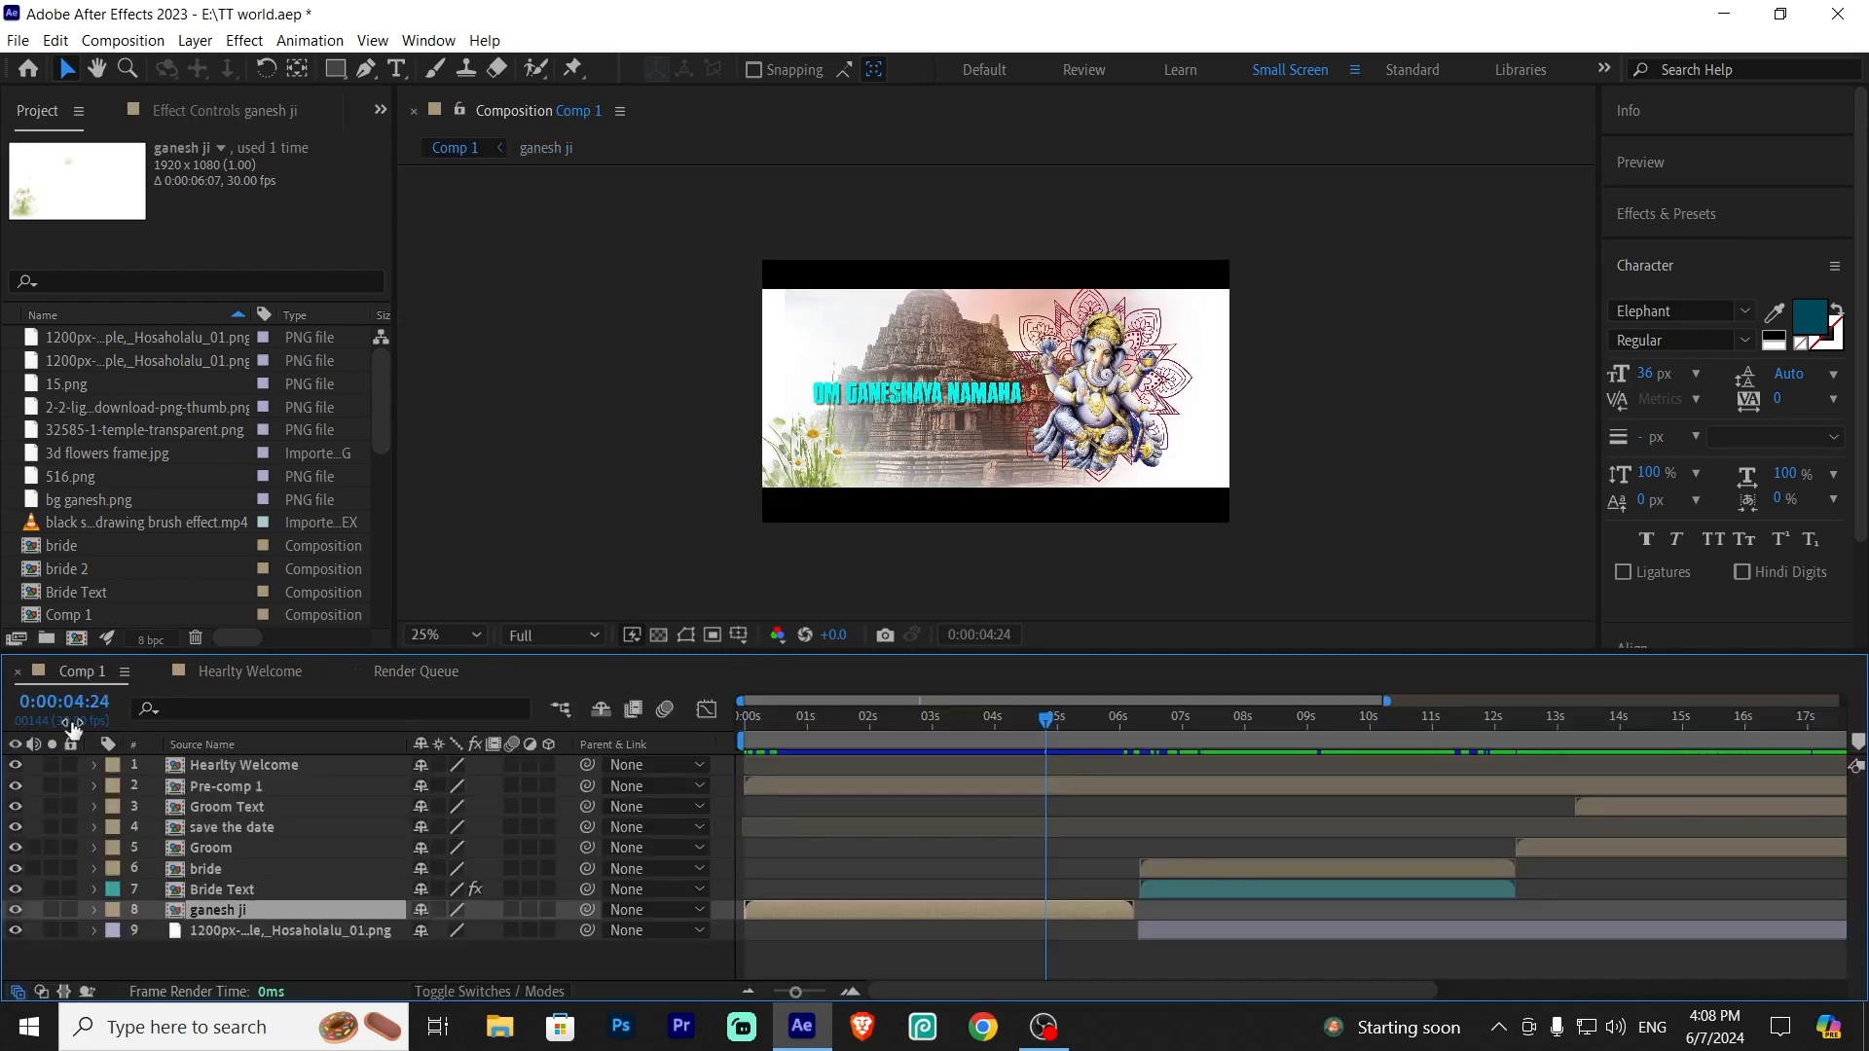
left_click(249, 897)
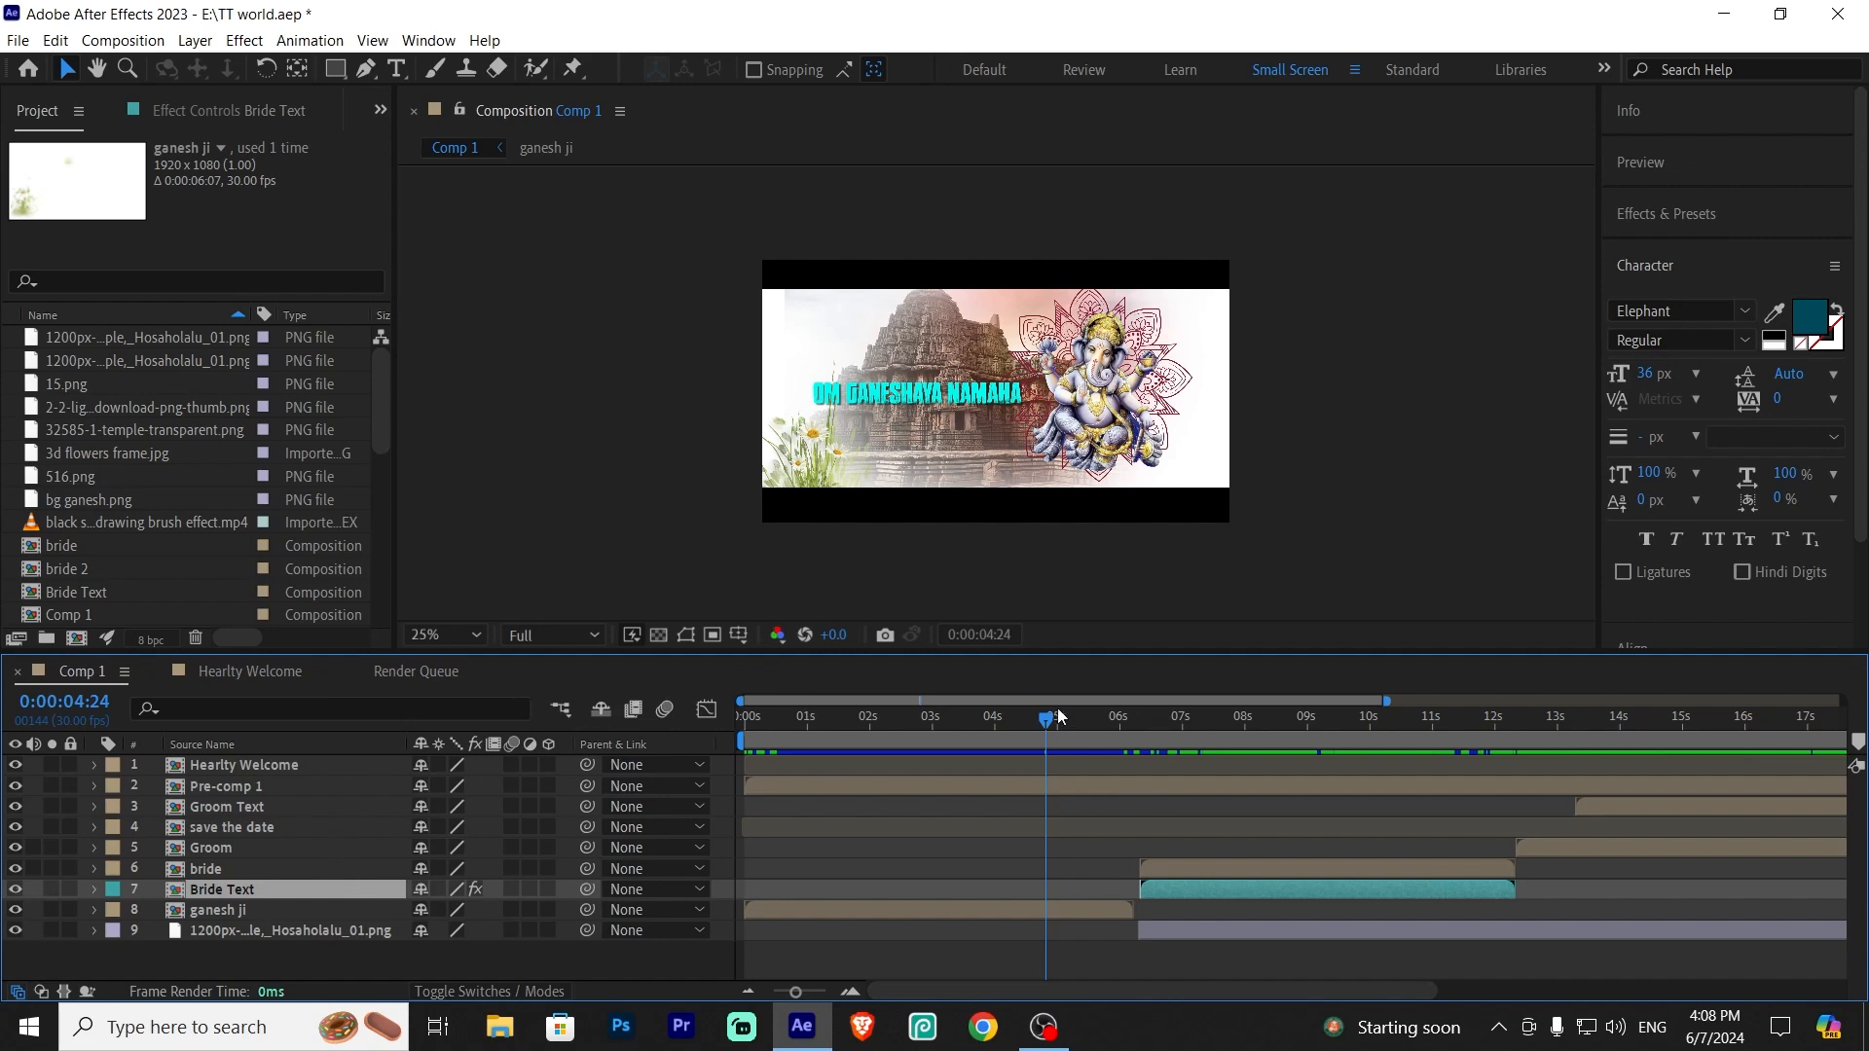
left_click_drag(1061, 718, 1148, 734)
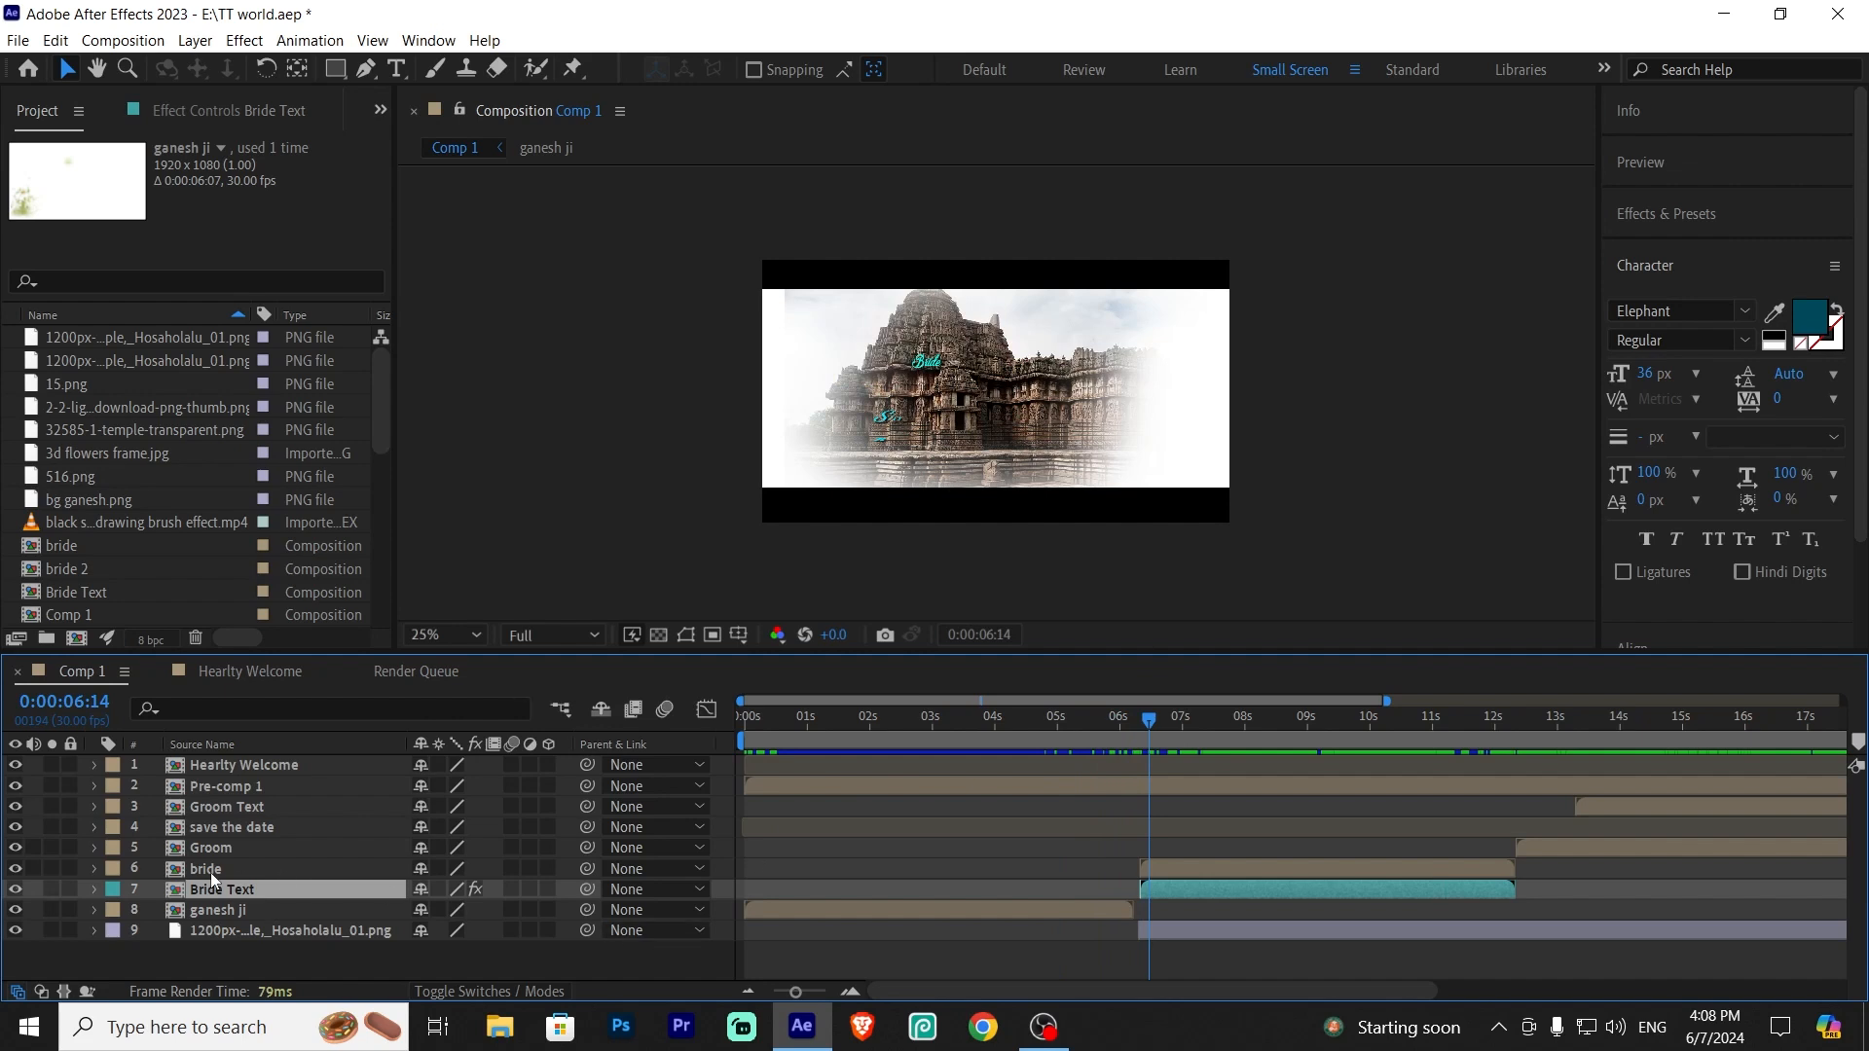
left_click(288, 850)
left_click(237, 869)
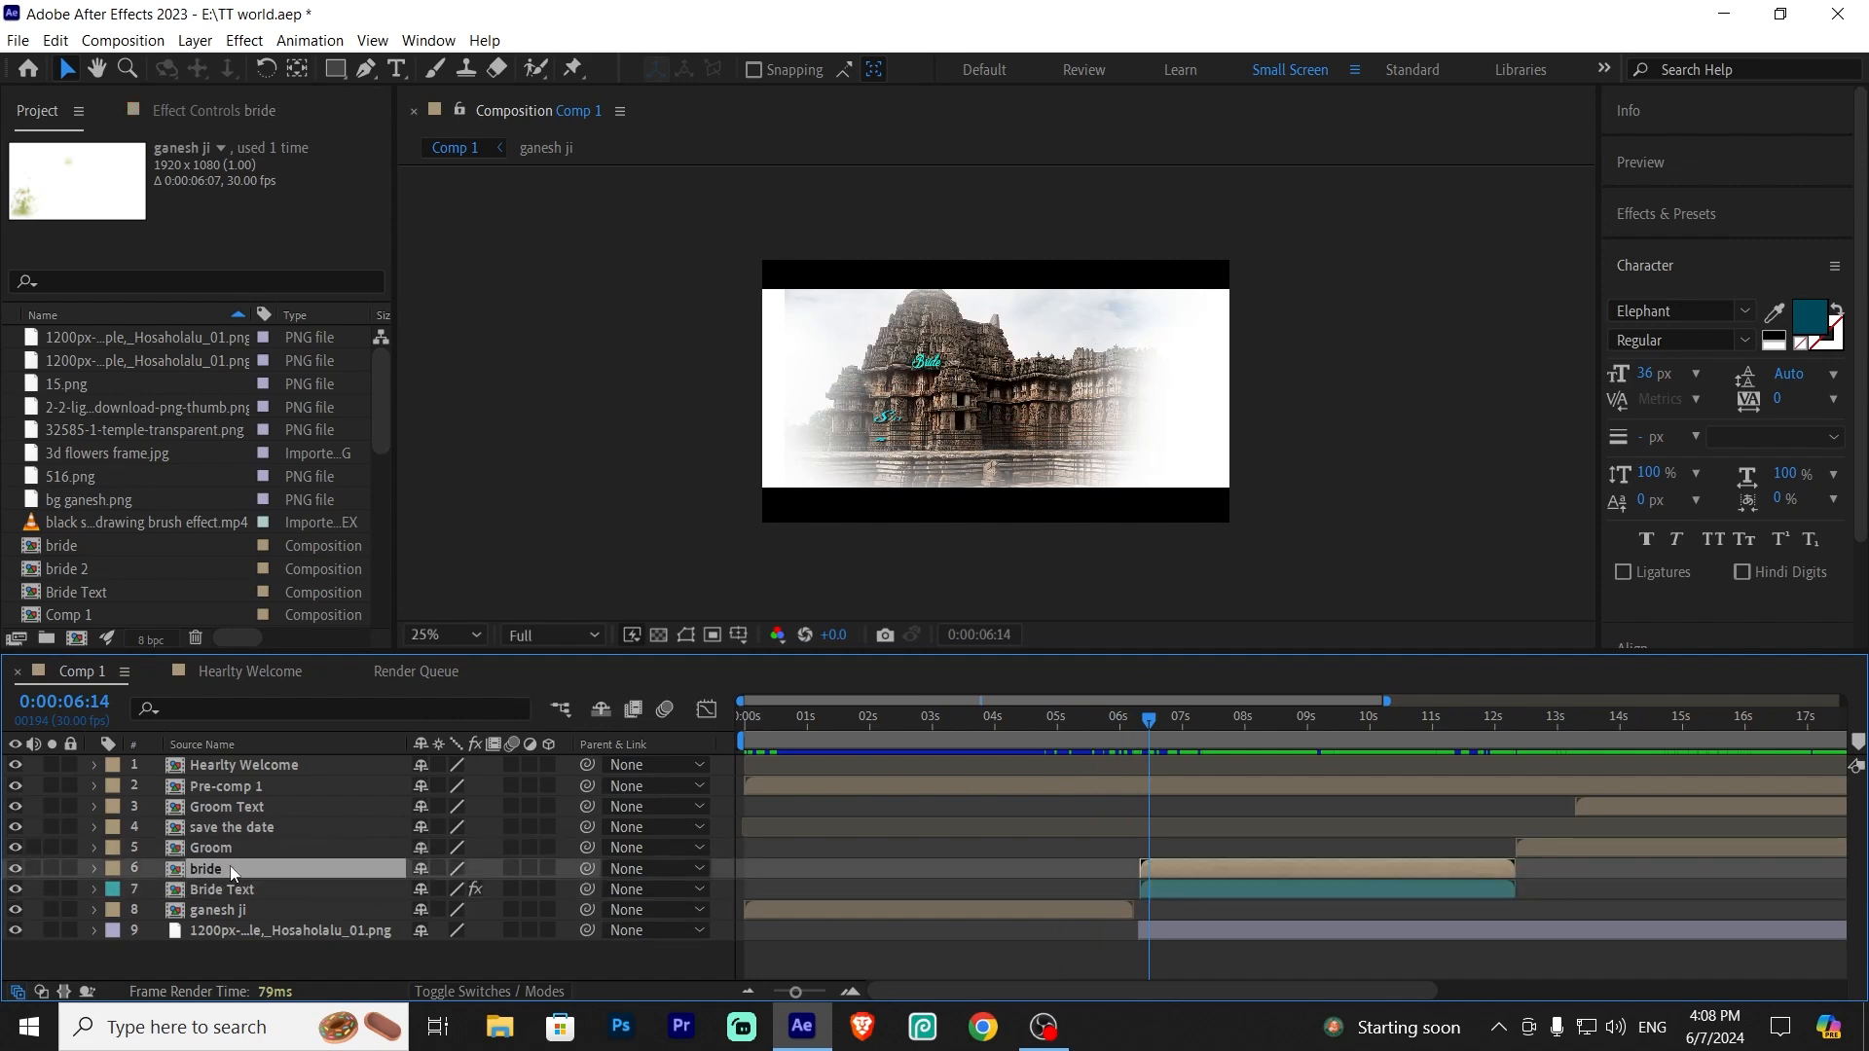
left_click(231, 890)
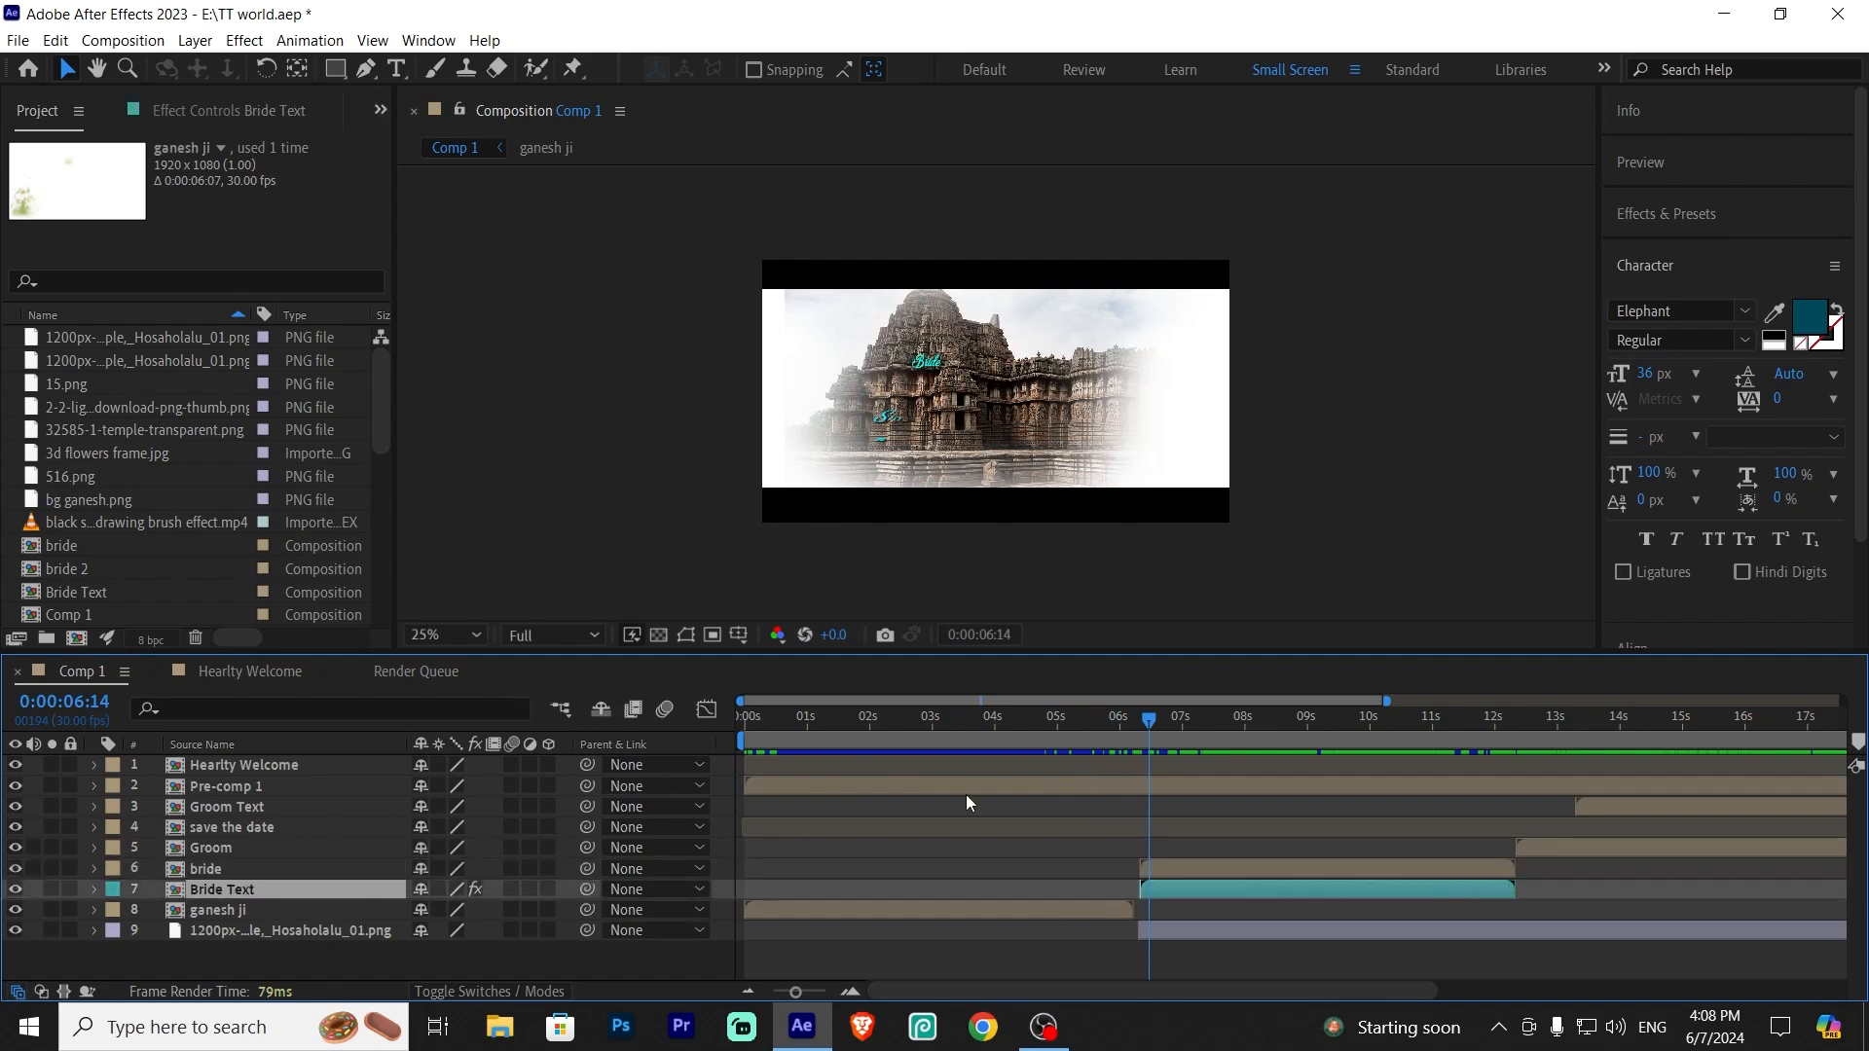
left_click_drag(1153, 716, 1187, 732)
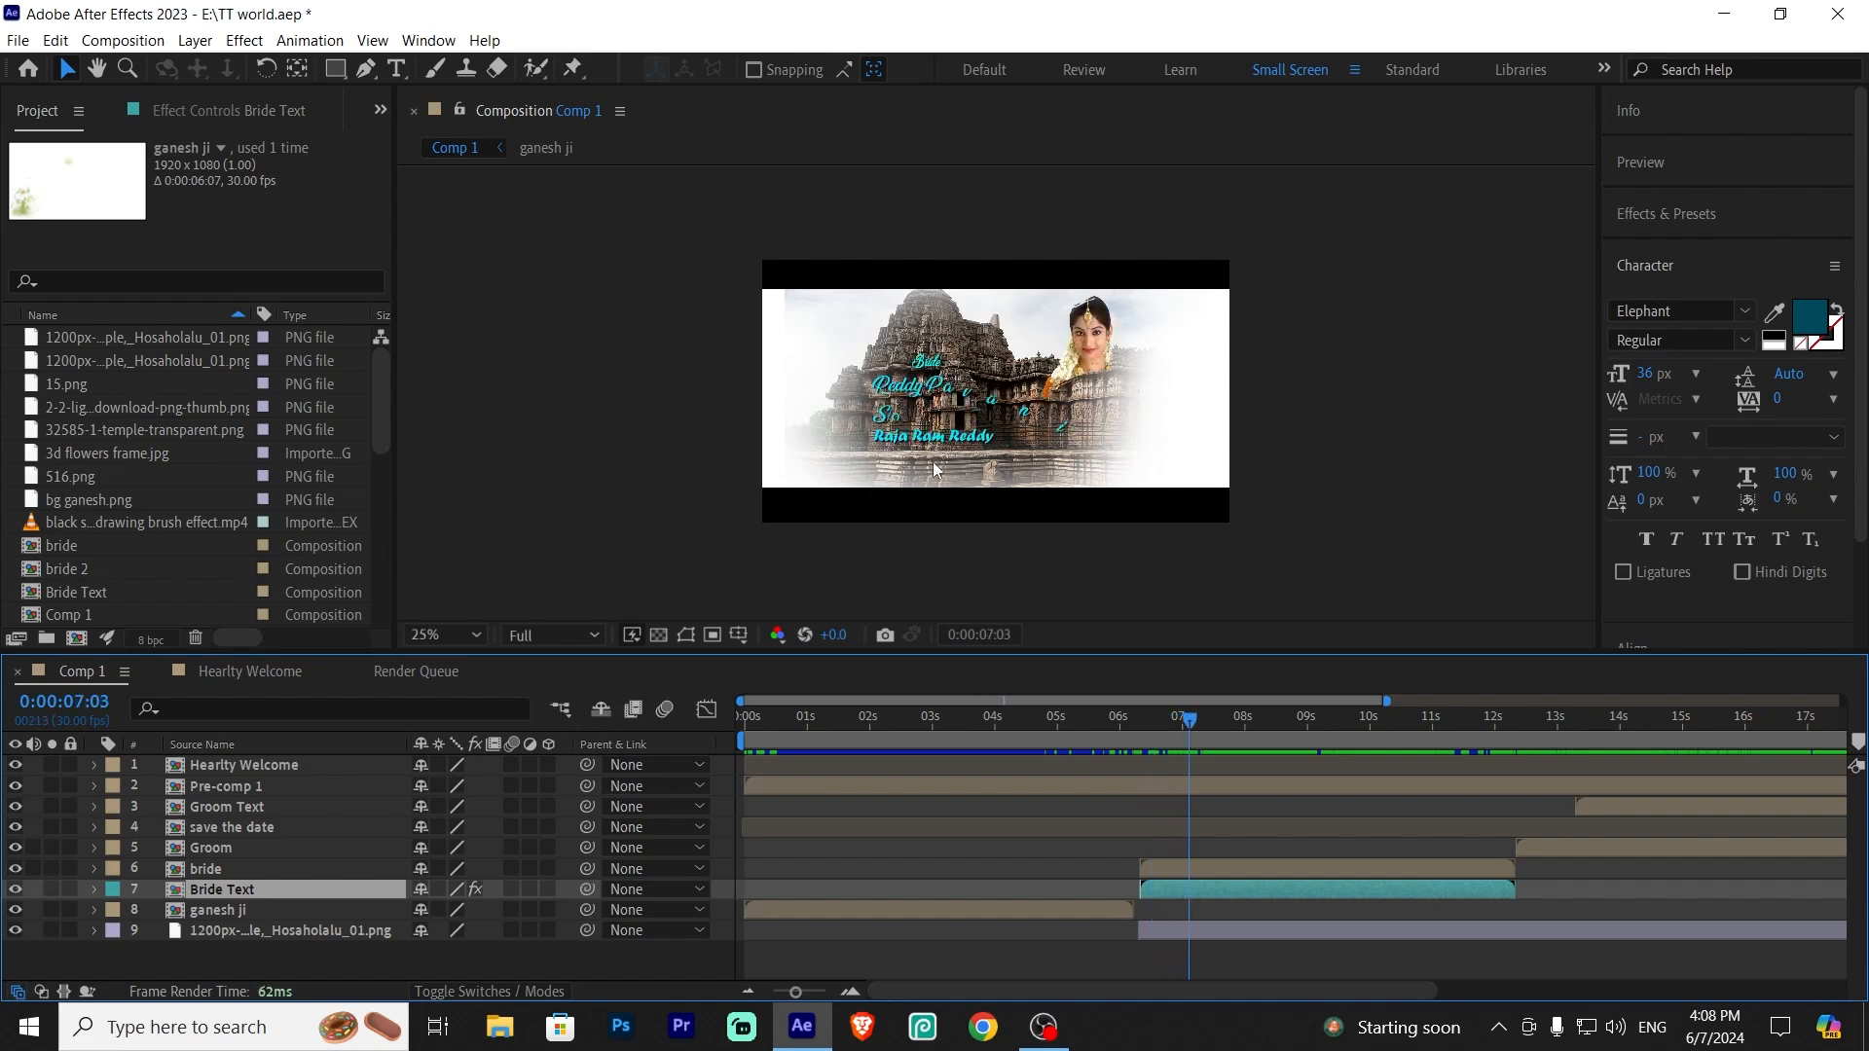
left_click(1202, 721)
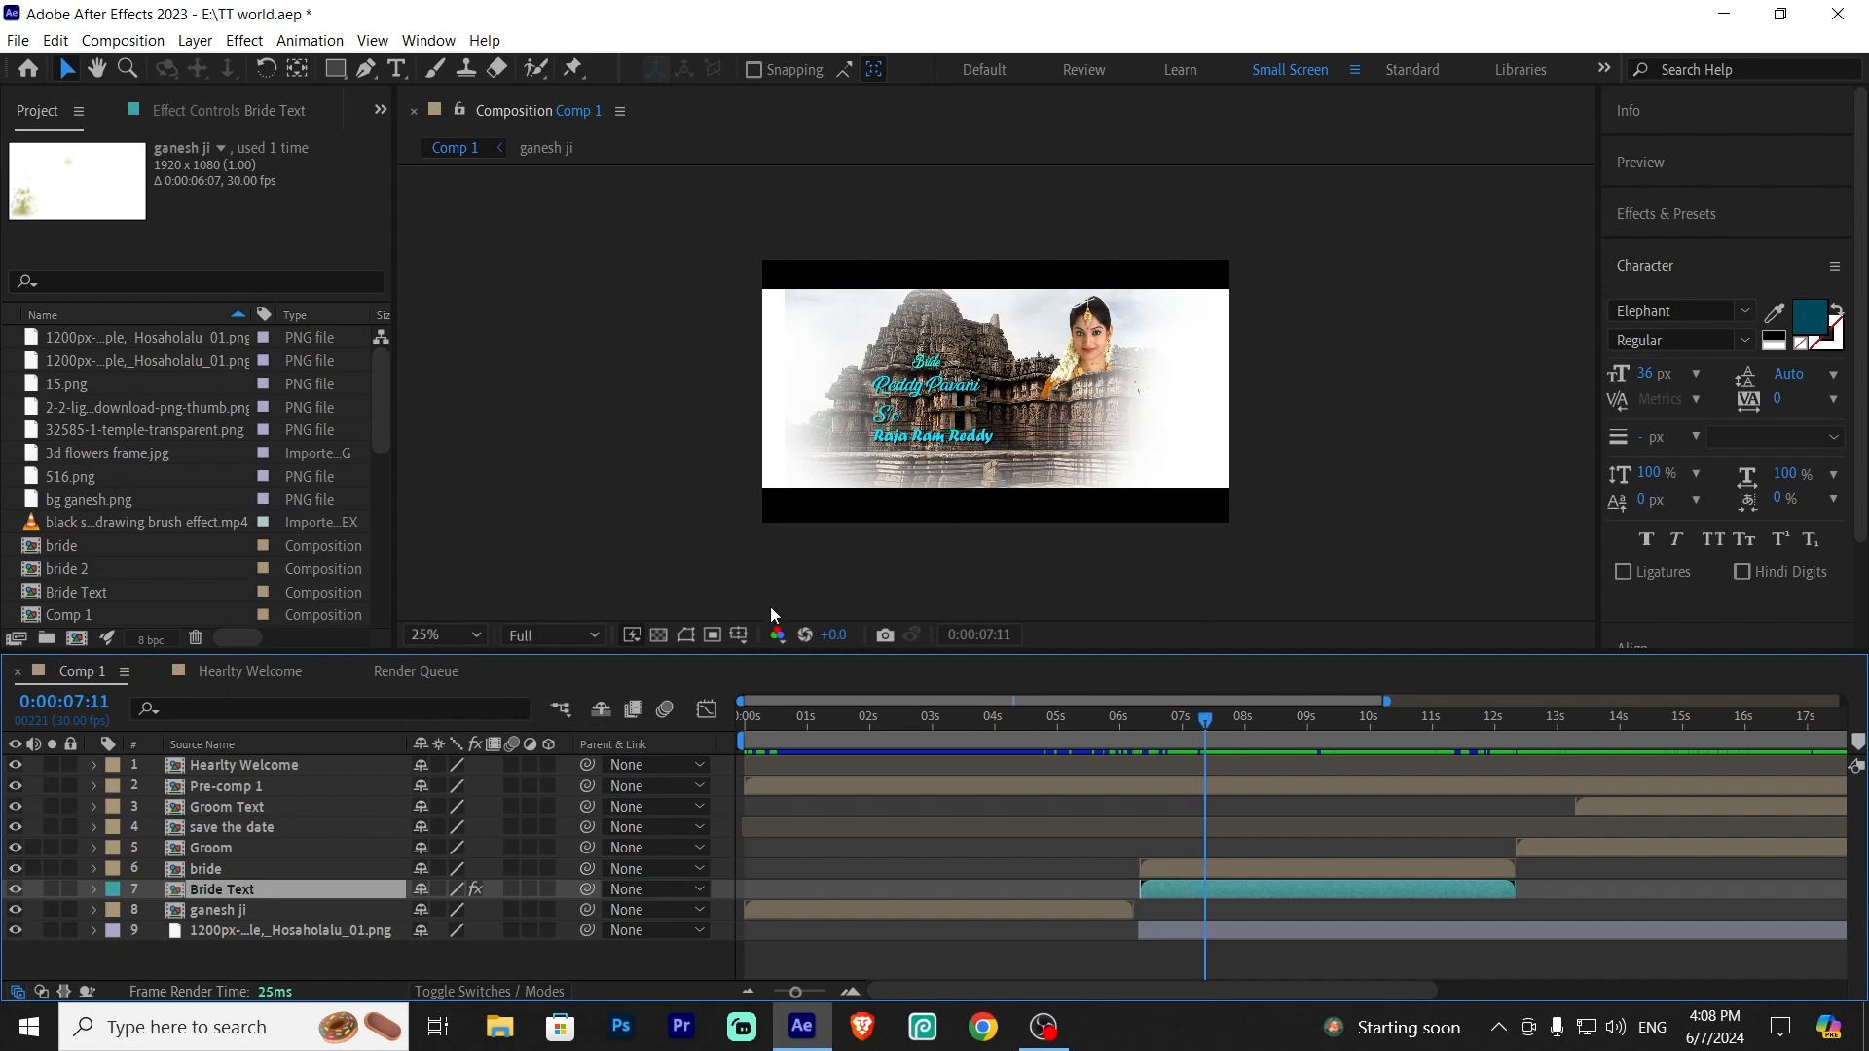
Open the bride precomp and bring Model-14 from the Downloads folder into its timeline as a new layer
left_click(245, 868)
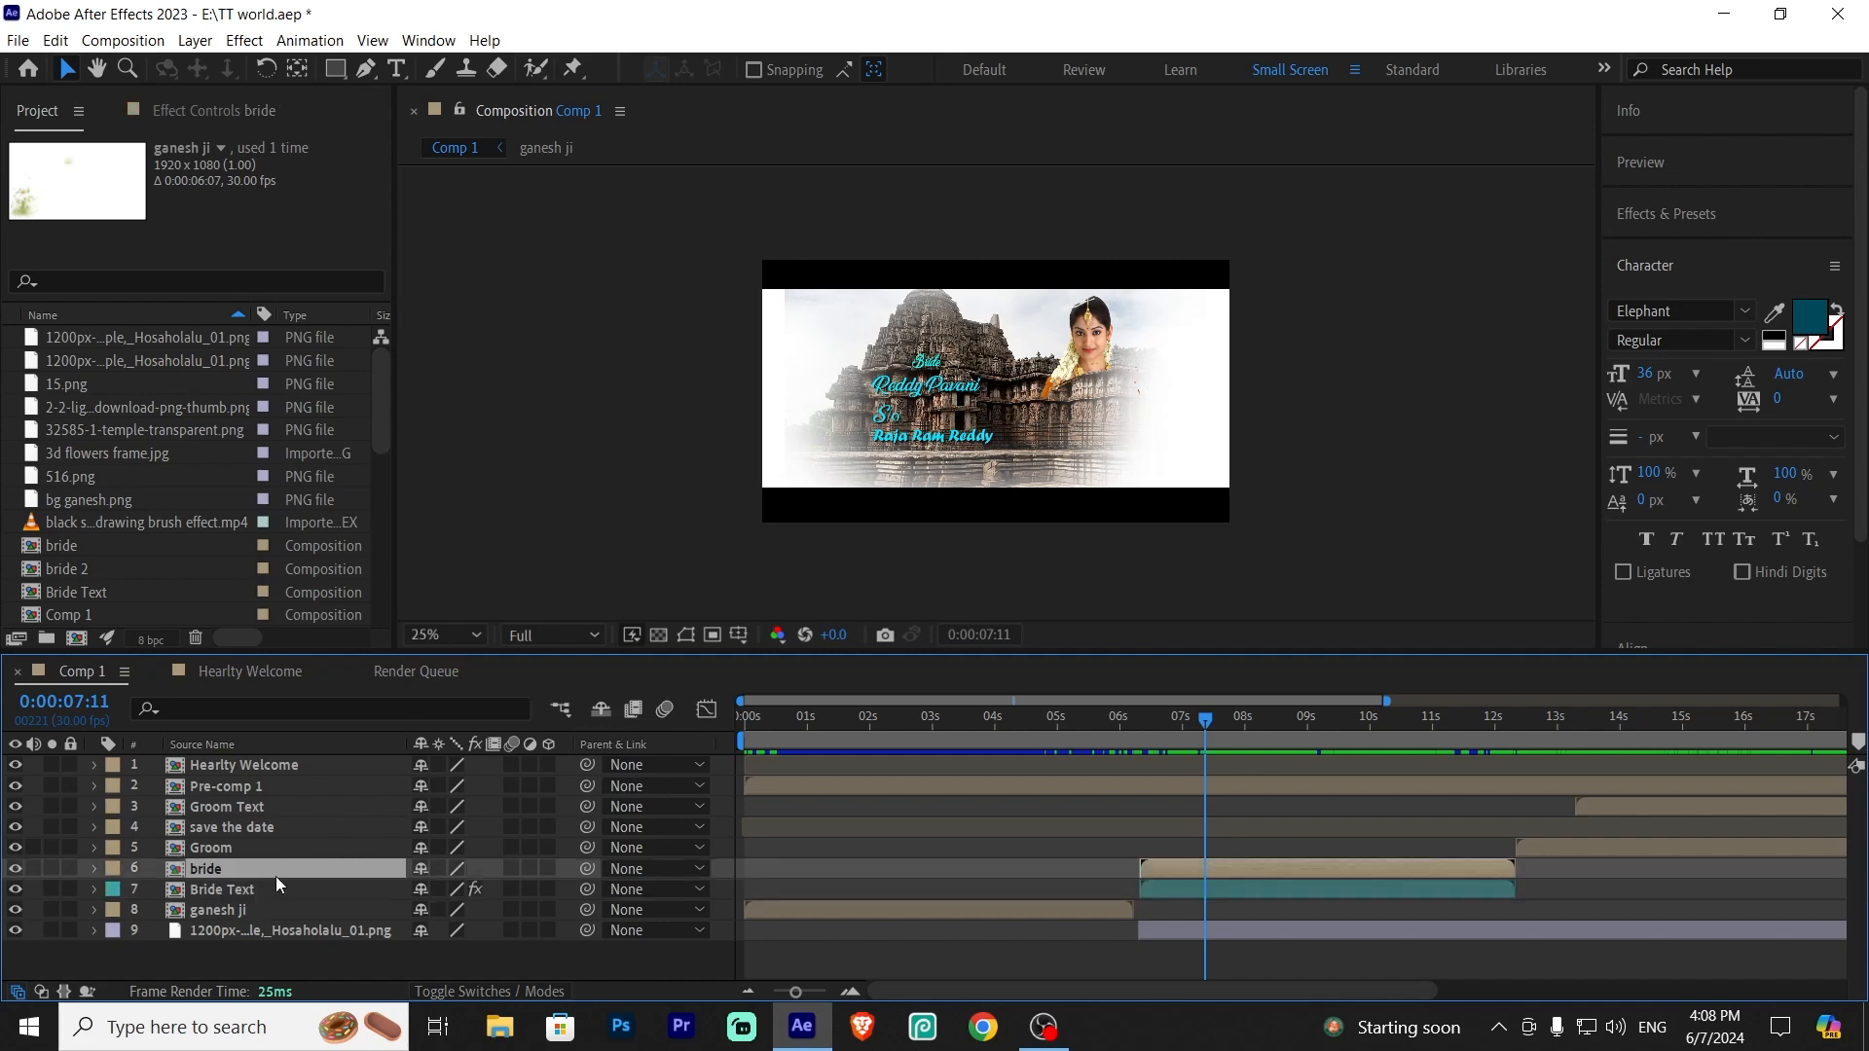
double_click(276, 876)
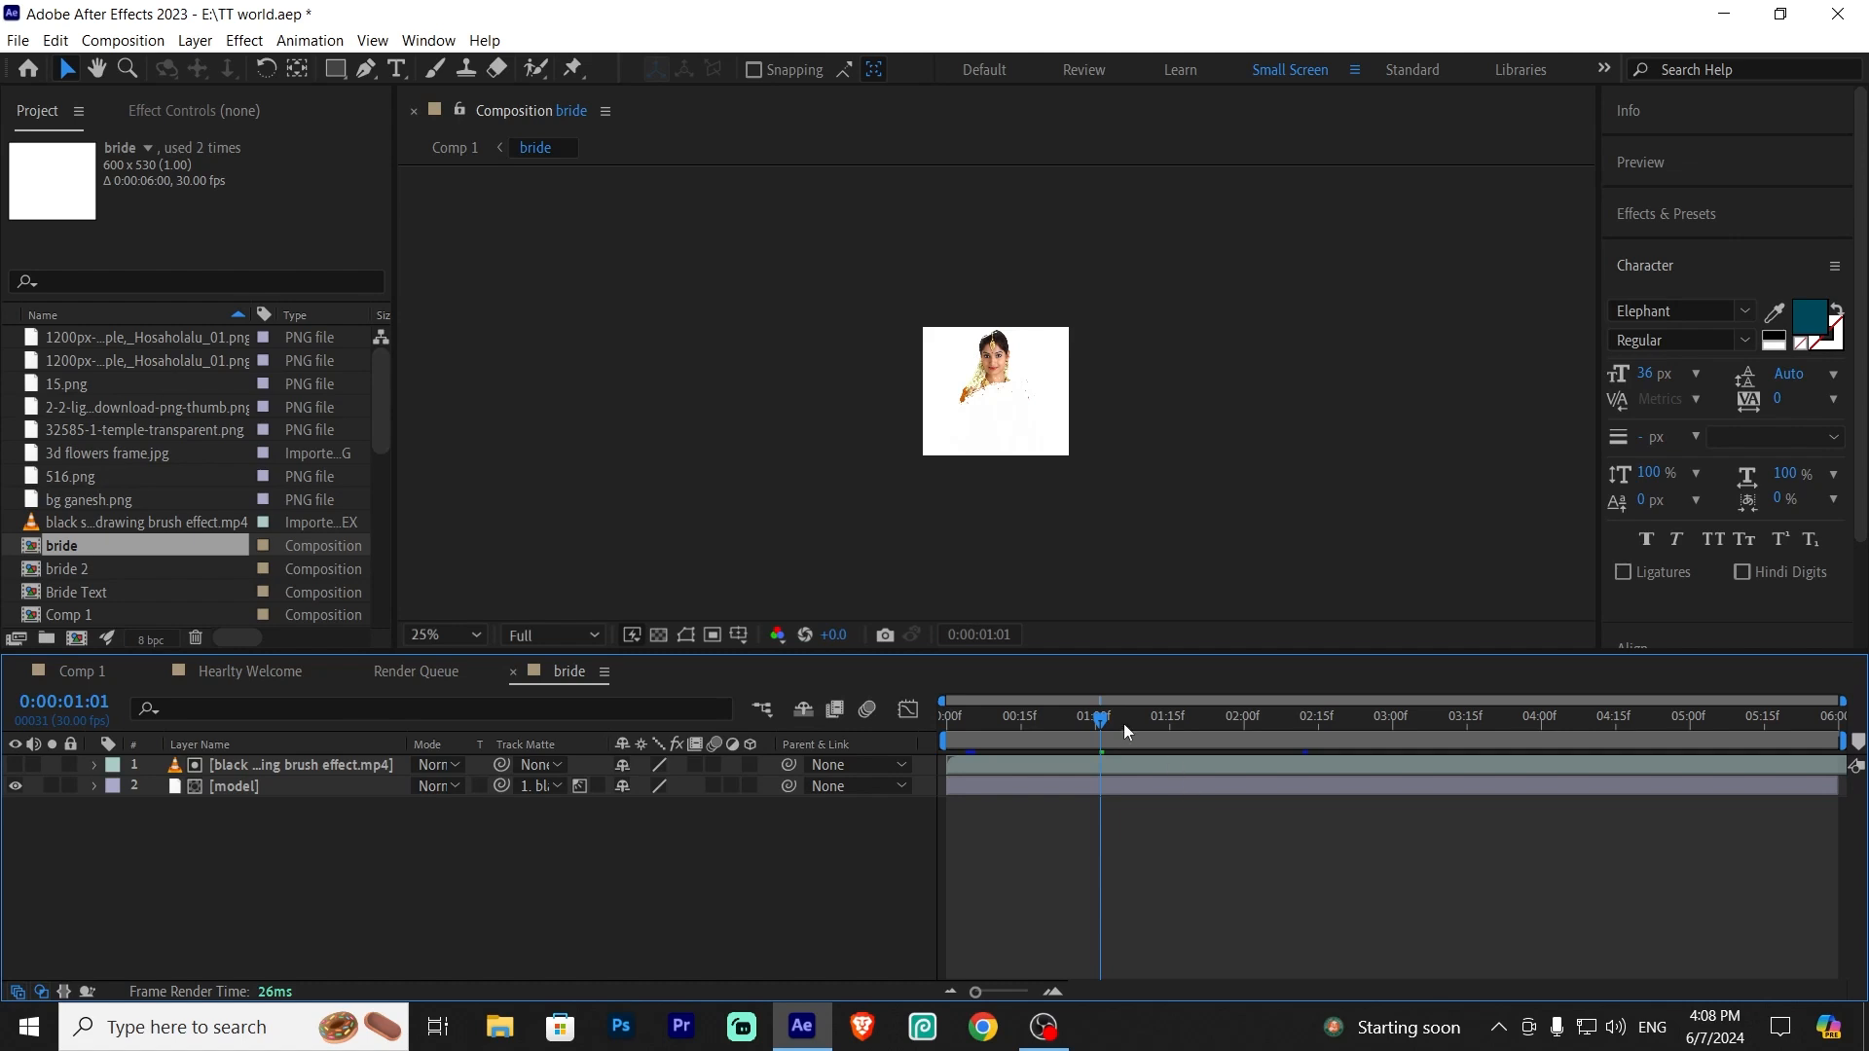
left_click_drag(1123, 724, 955, 793)
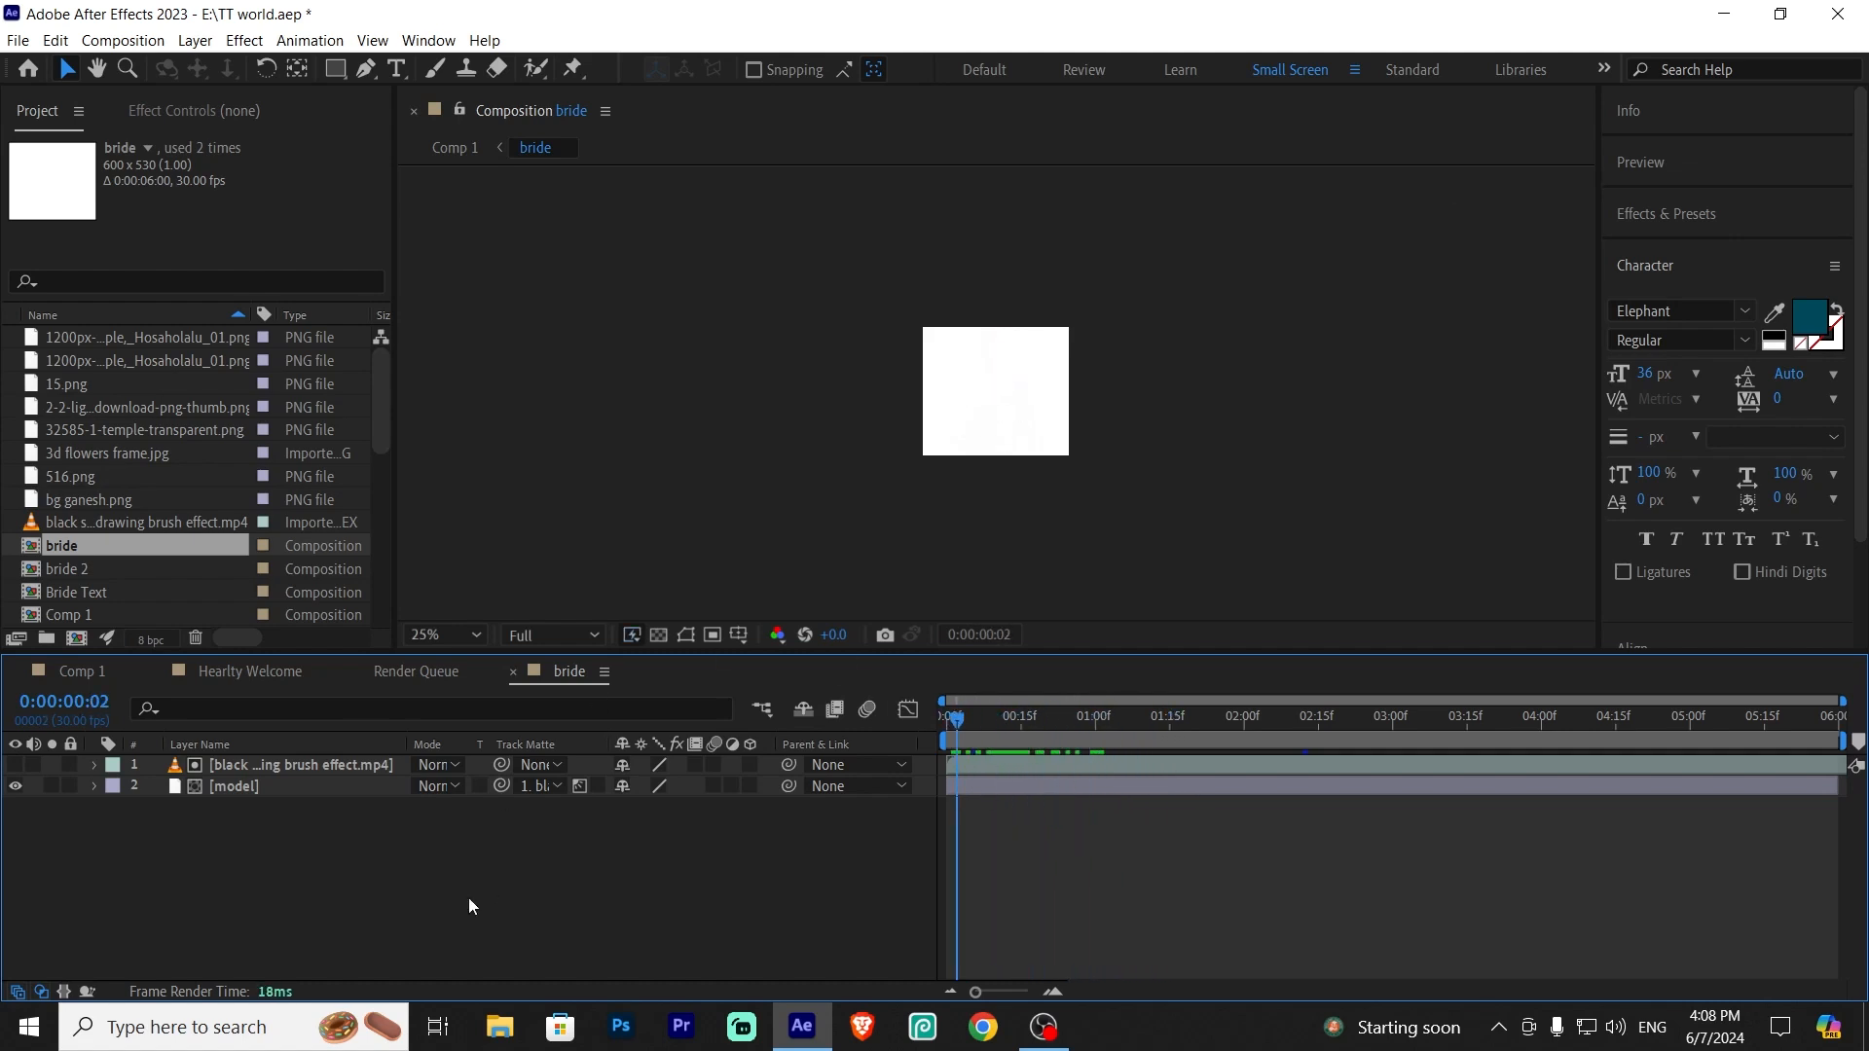
left_click(267, 786)
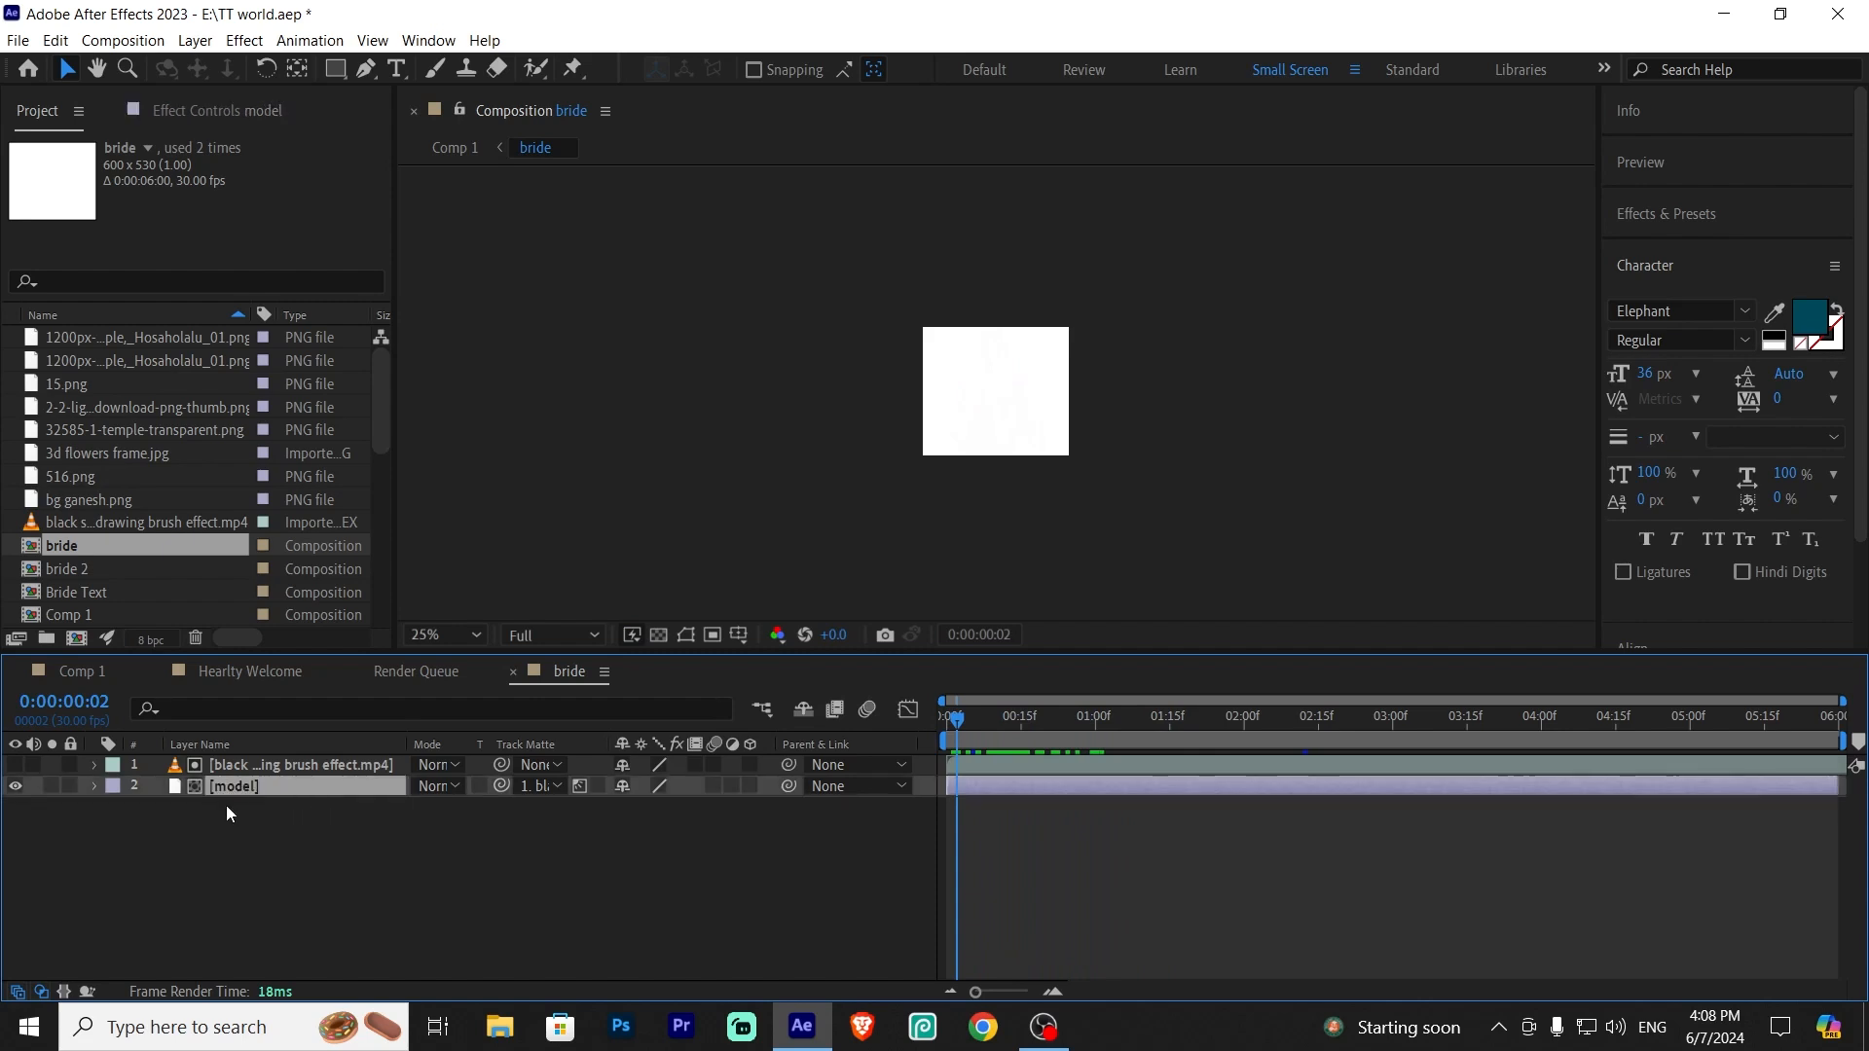
left_click_drag(958, 721, 946, 720)
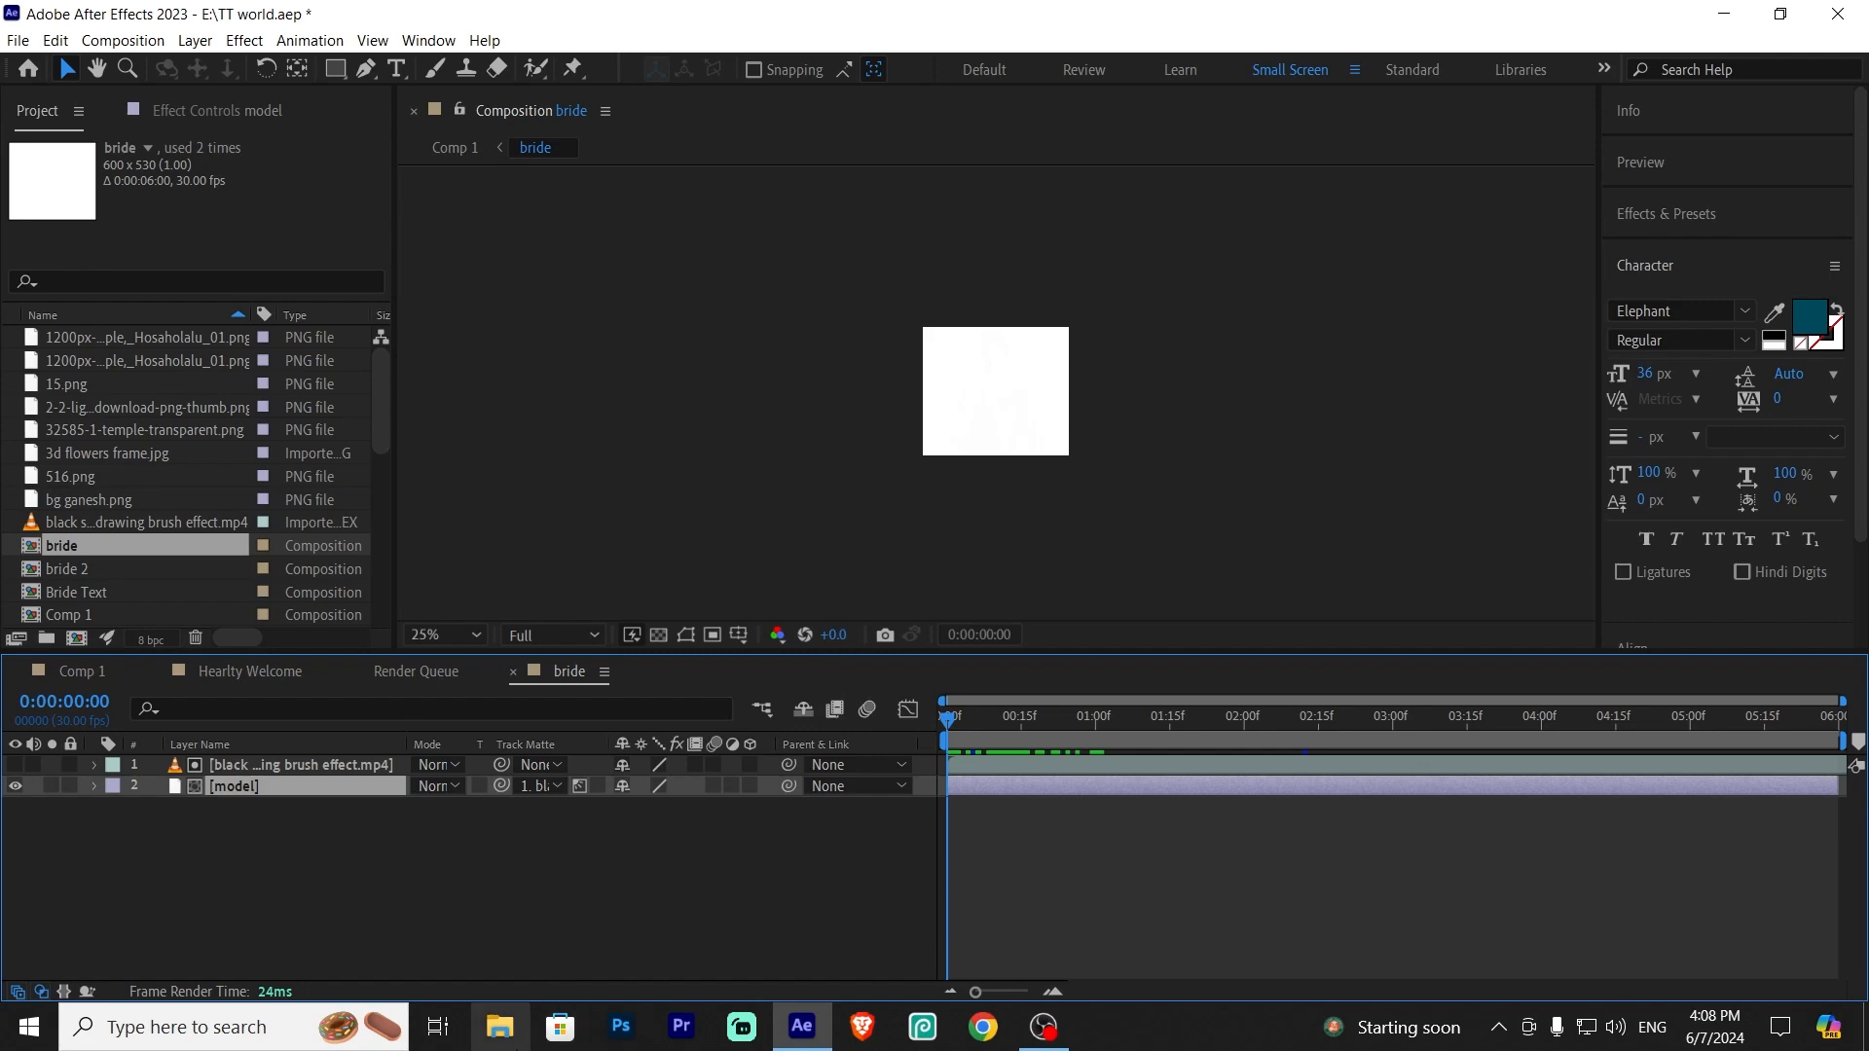
left_click(510, 1035)
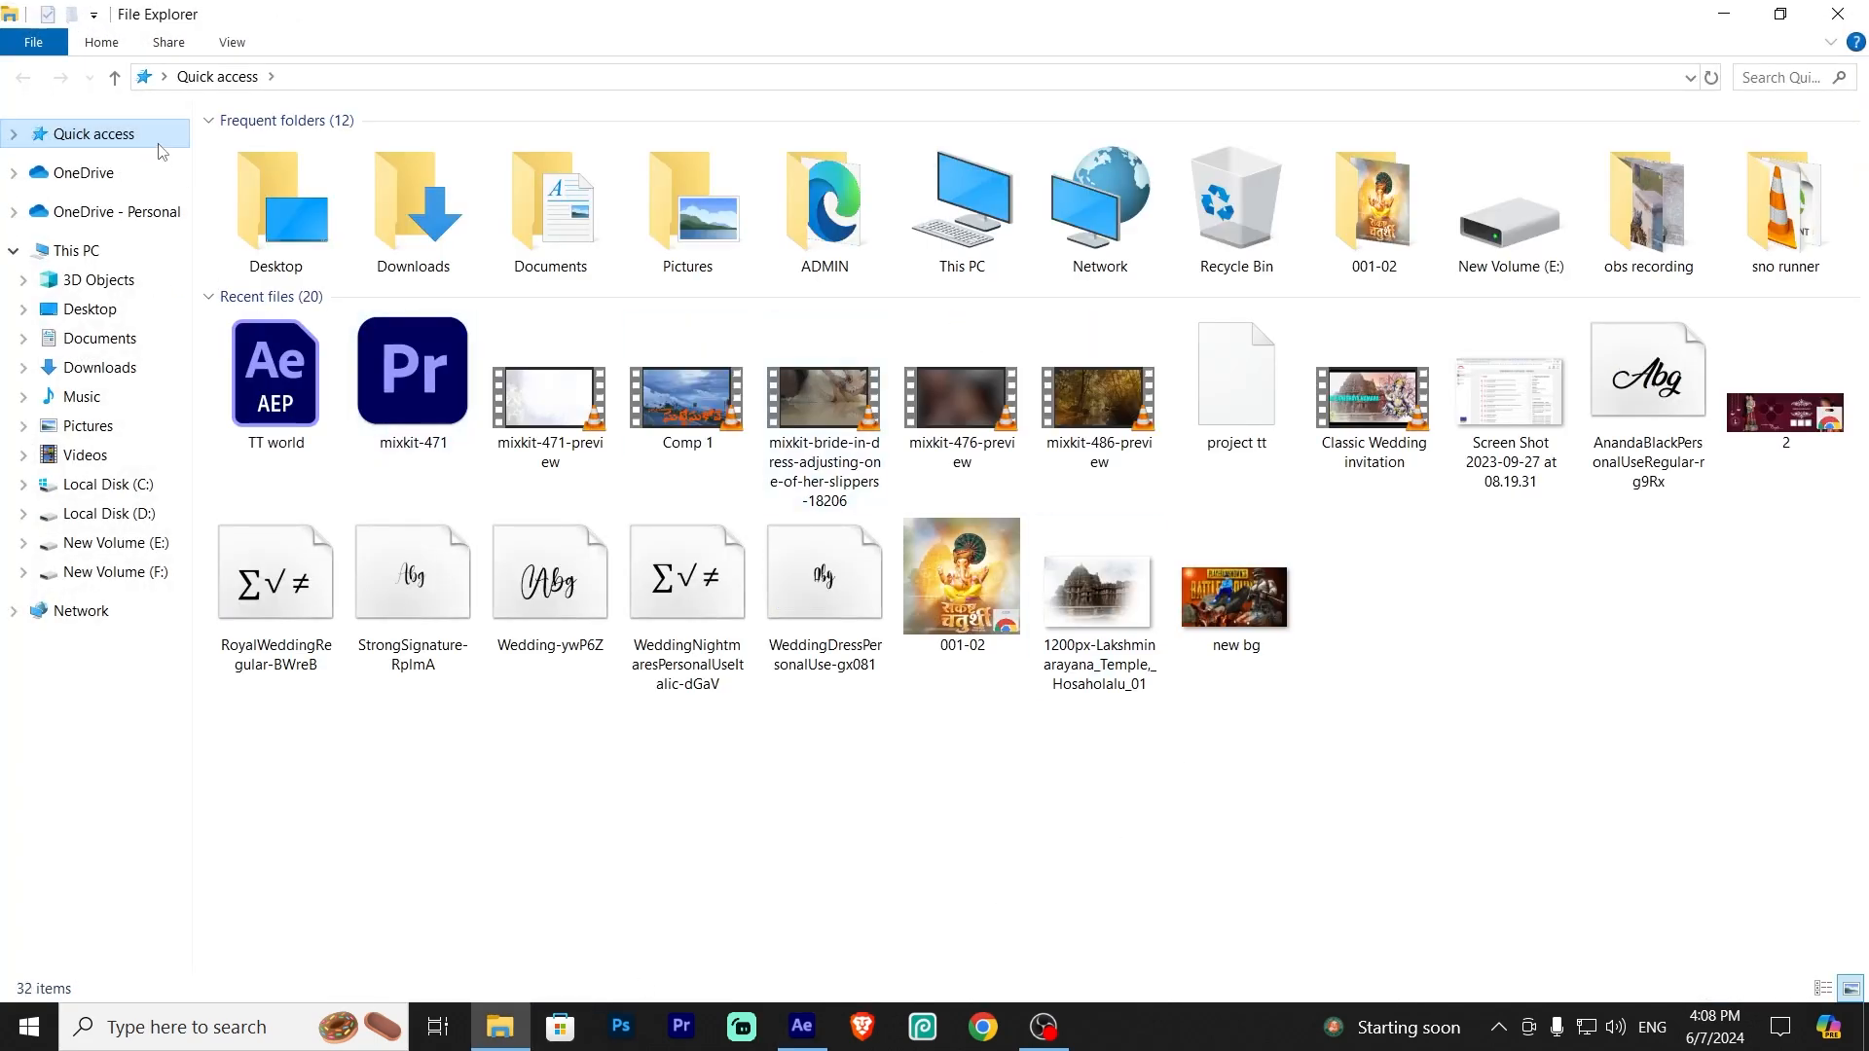
left_click(145, 513)
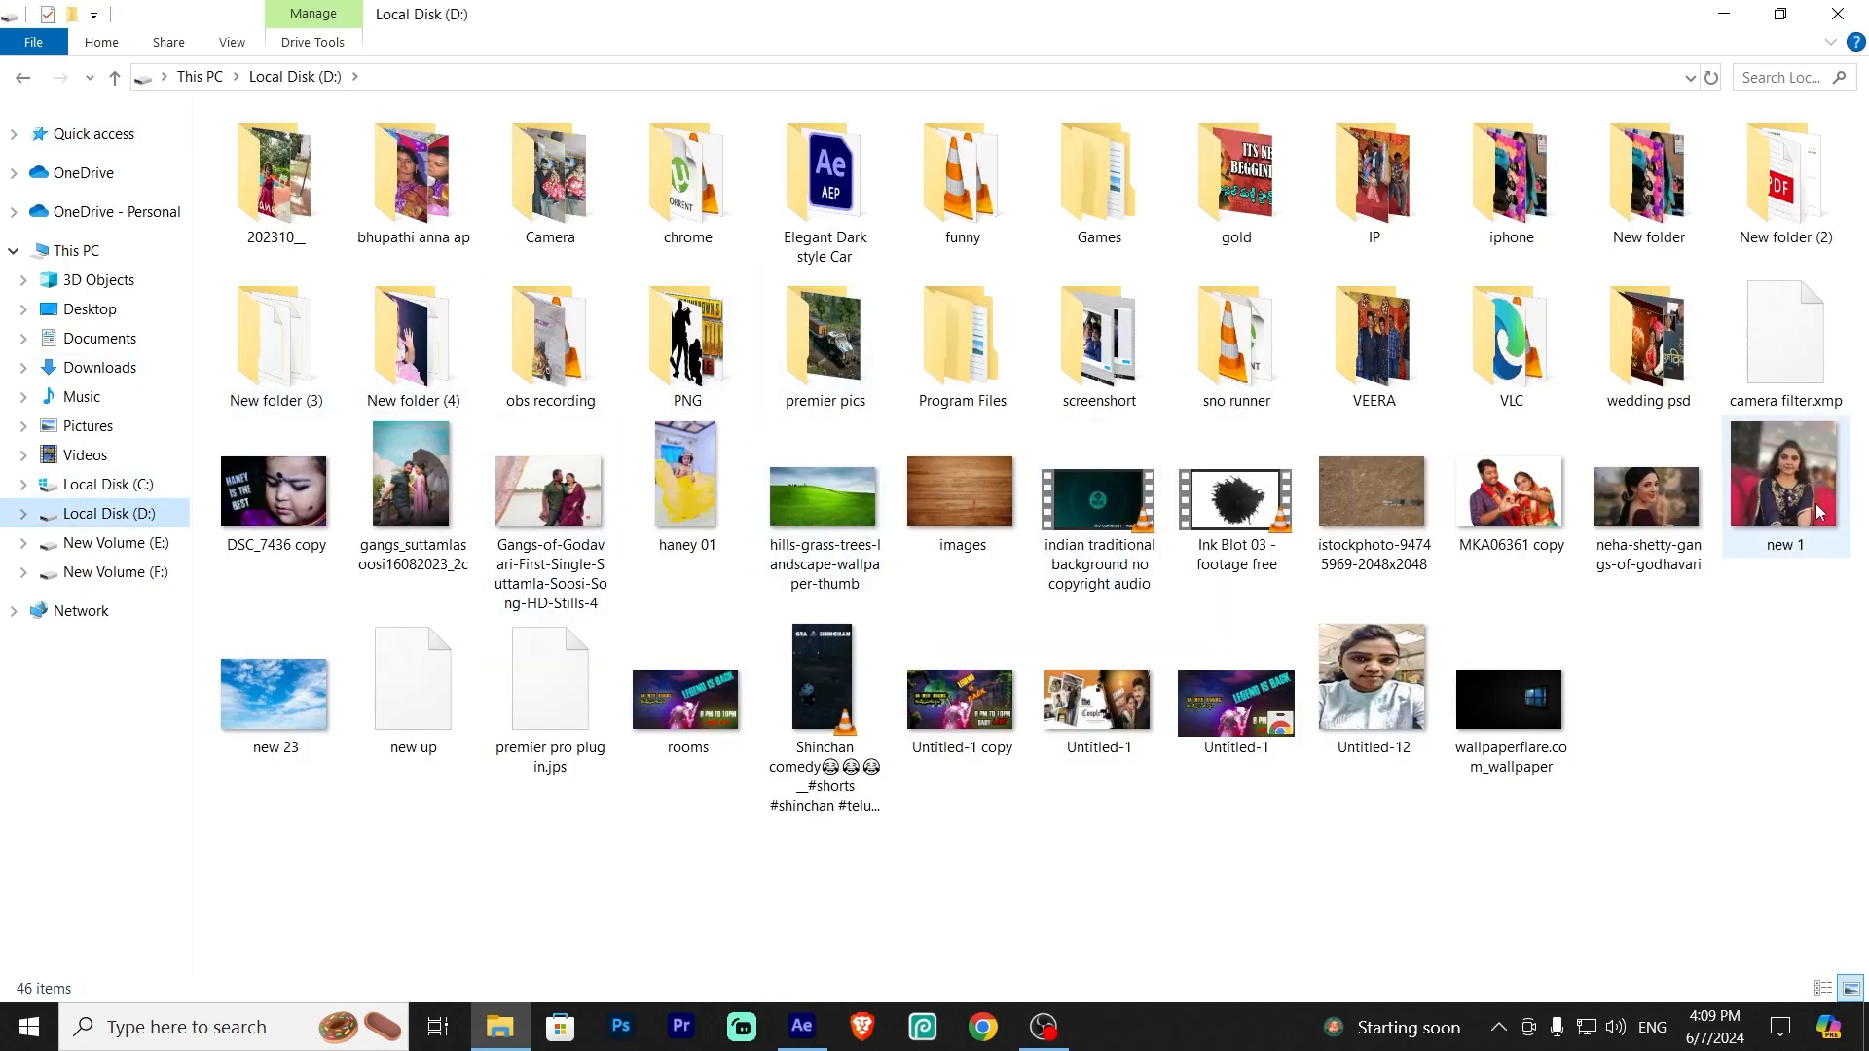
left_click(105, 141)
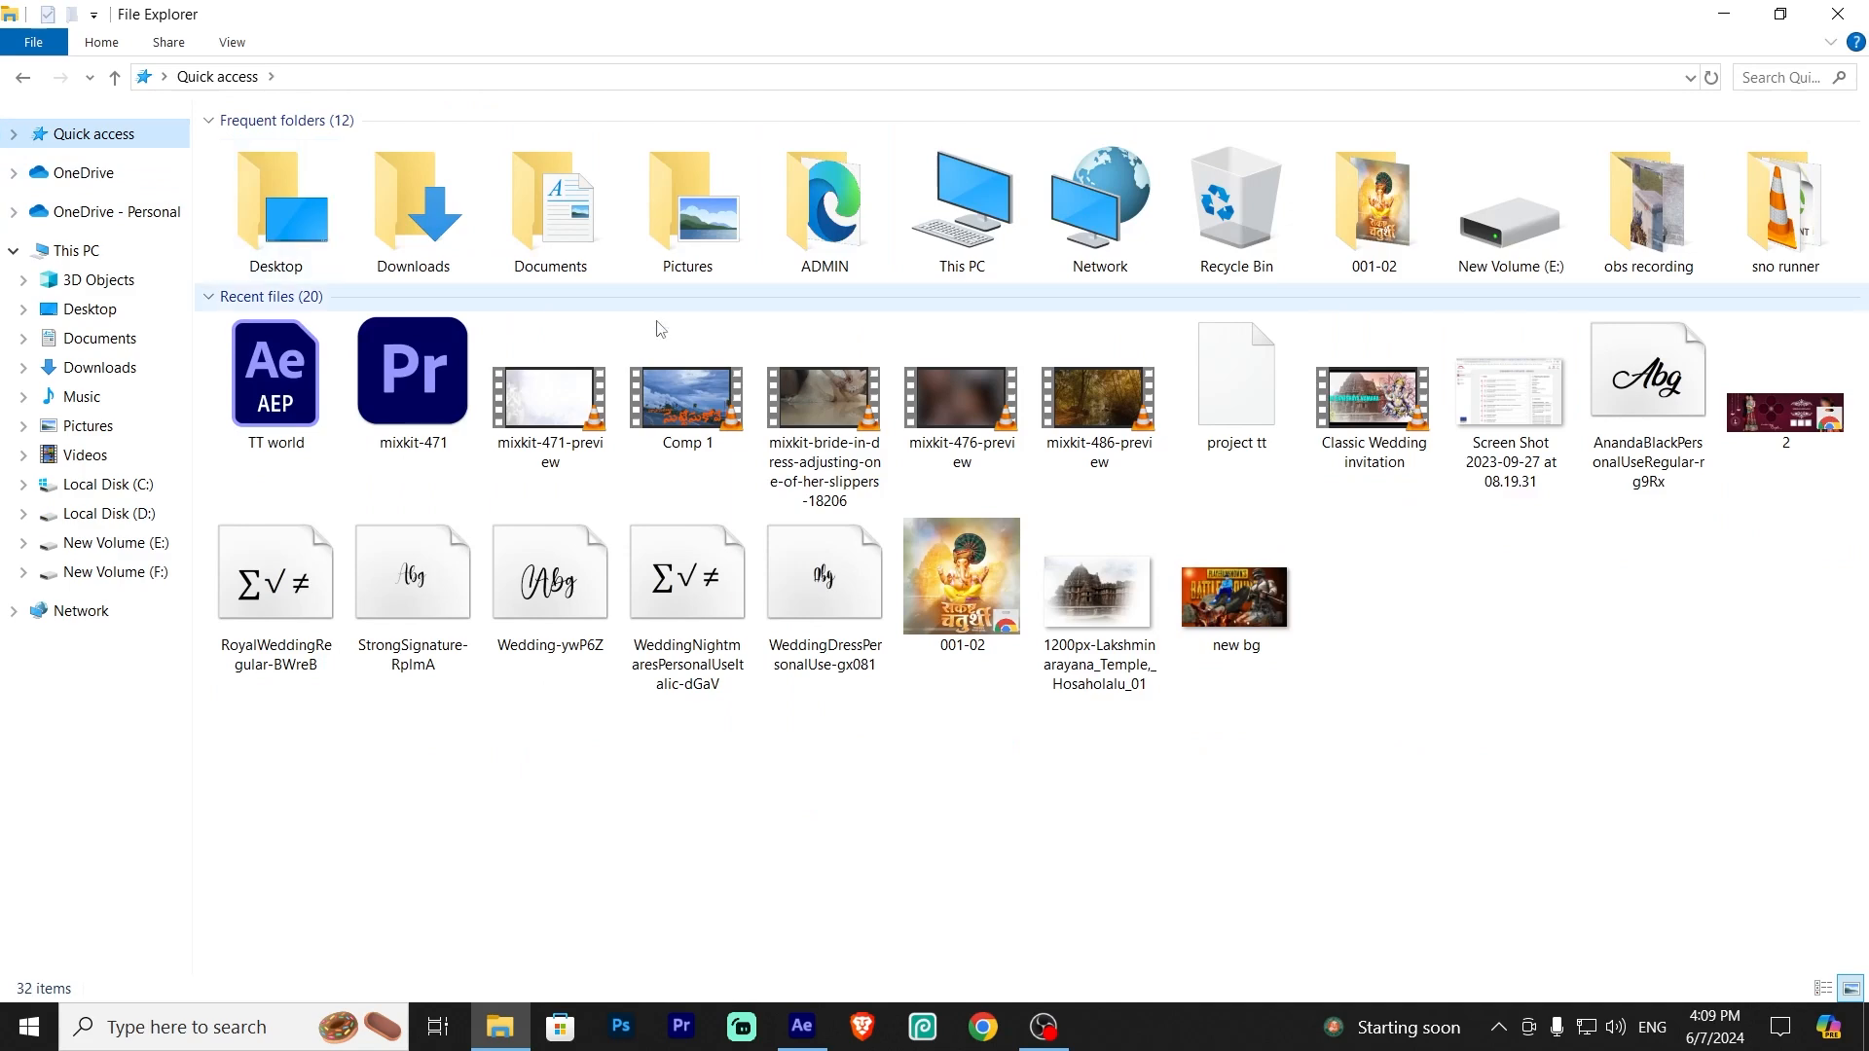
double_click(422, 210)
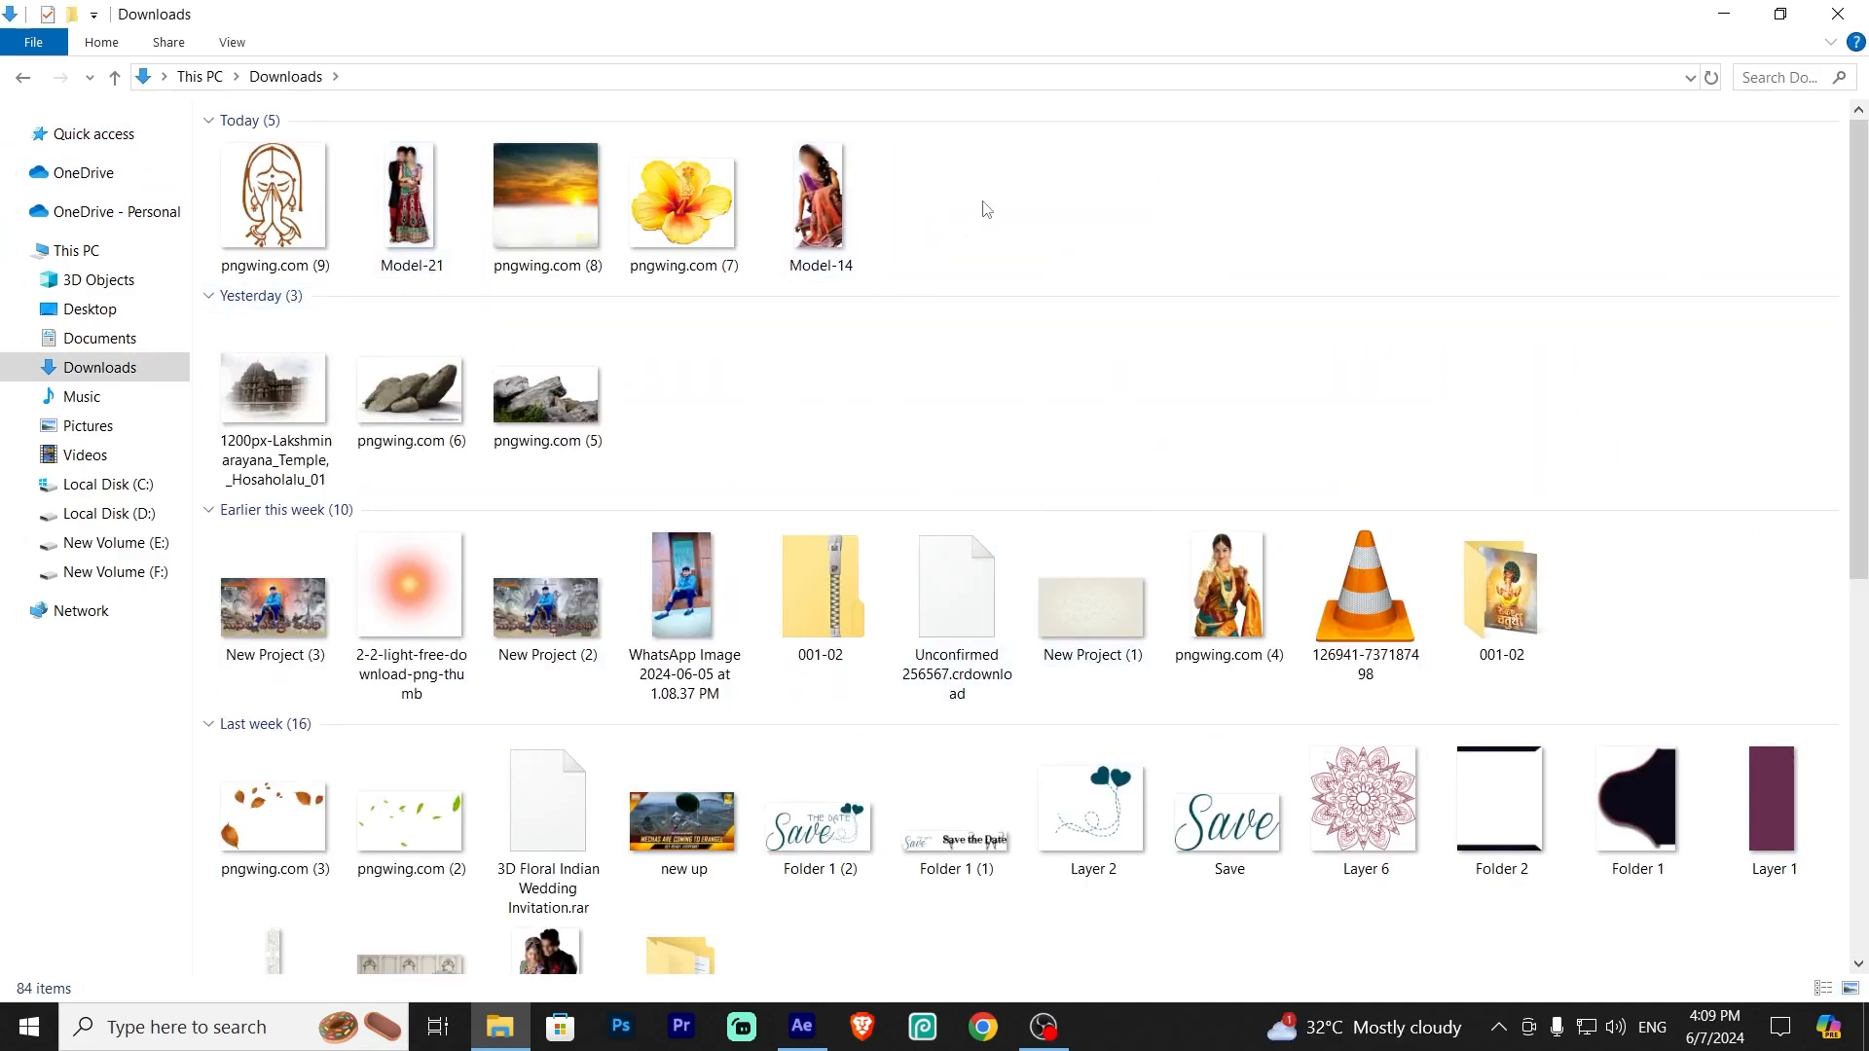
left_click(841, 207)
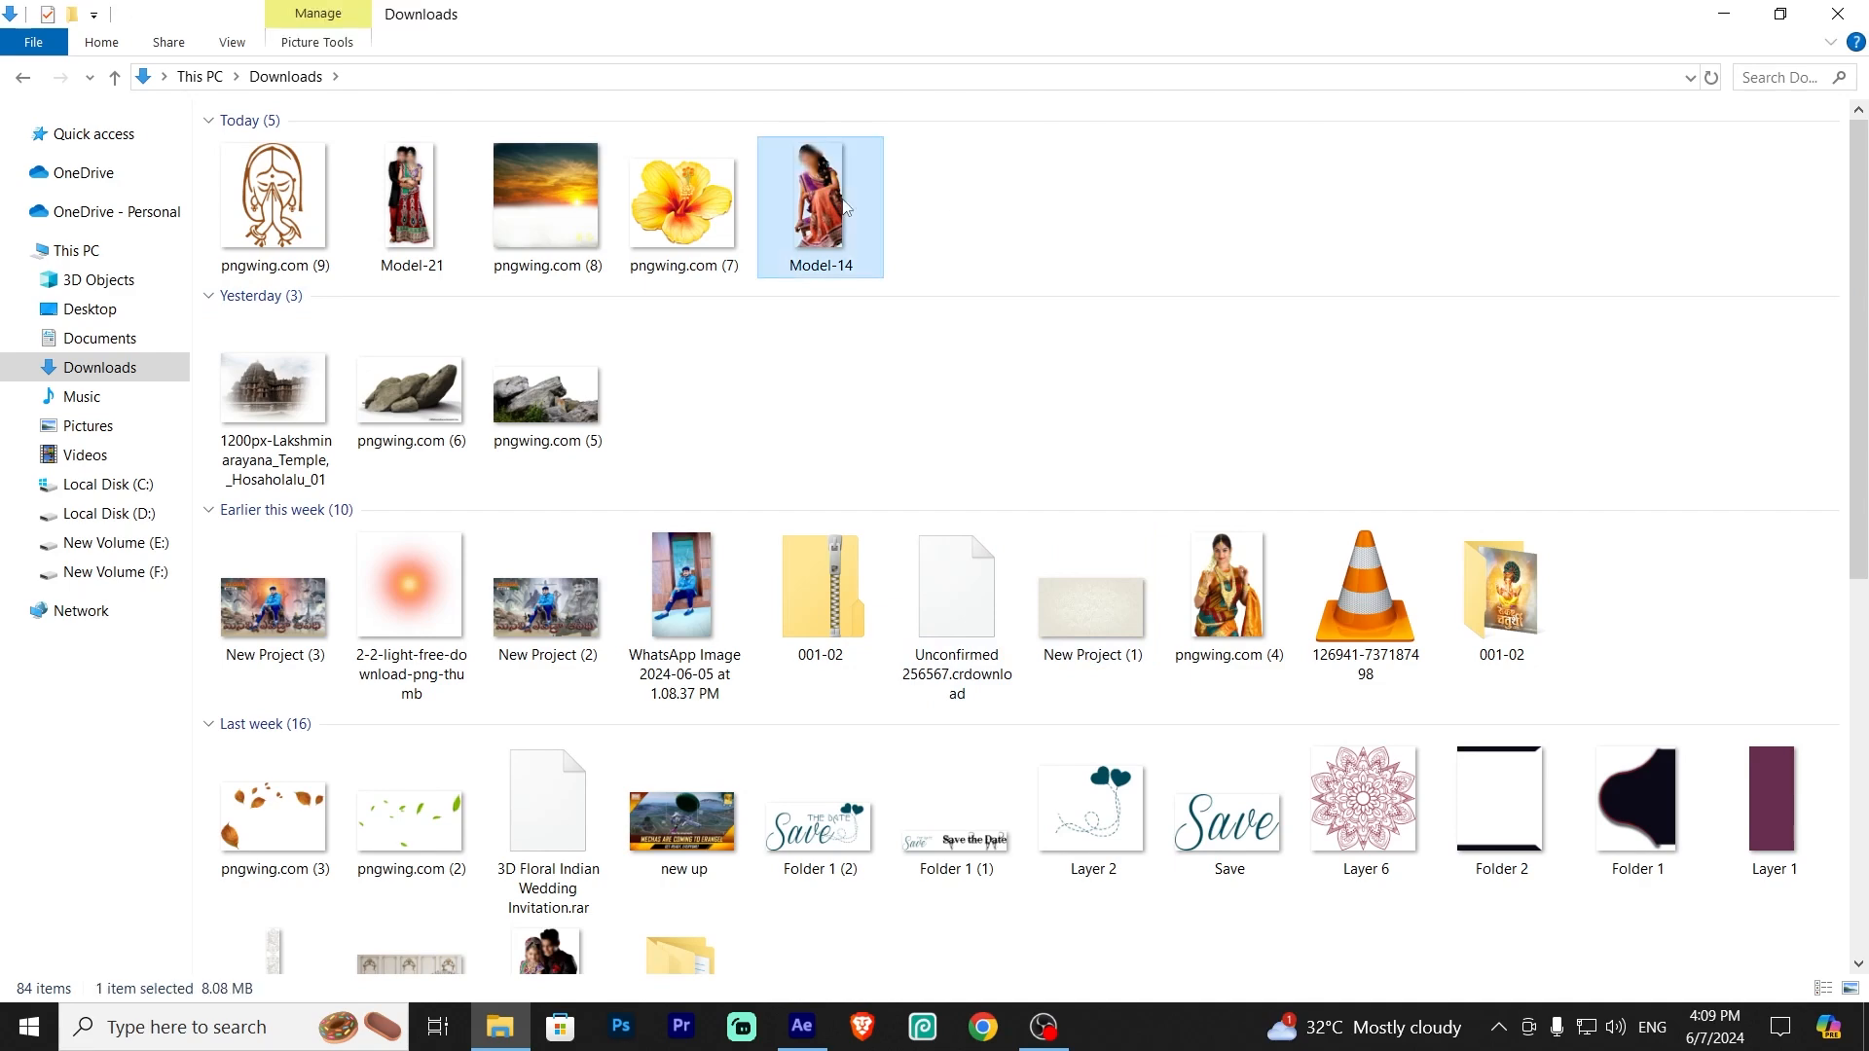
left_click_drag(842, 208, 248, 846)
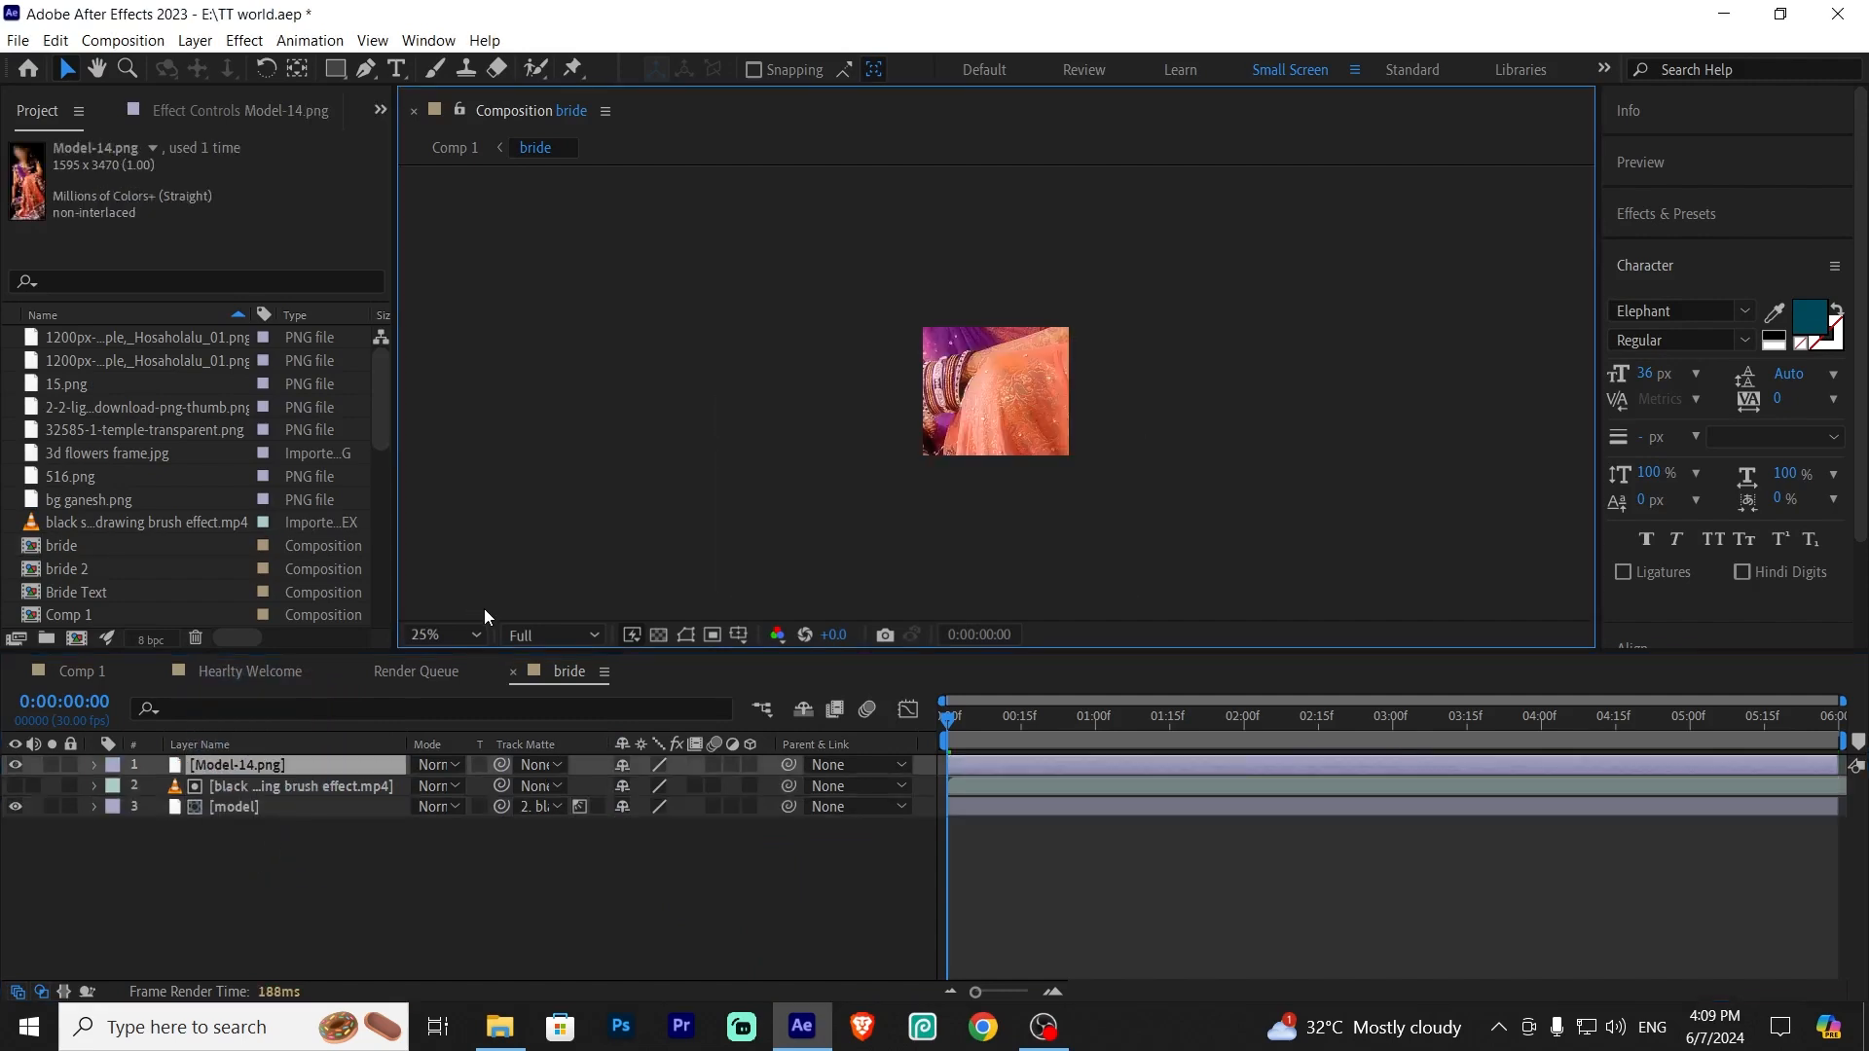
Move the Model-14 layer below the brush effect layer
left_click_drag(264, 769, 265, 792)
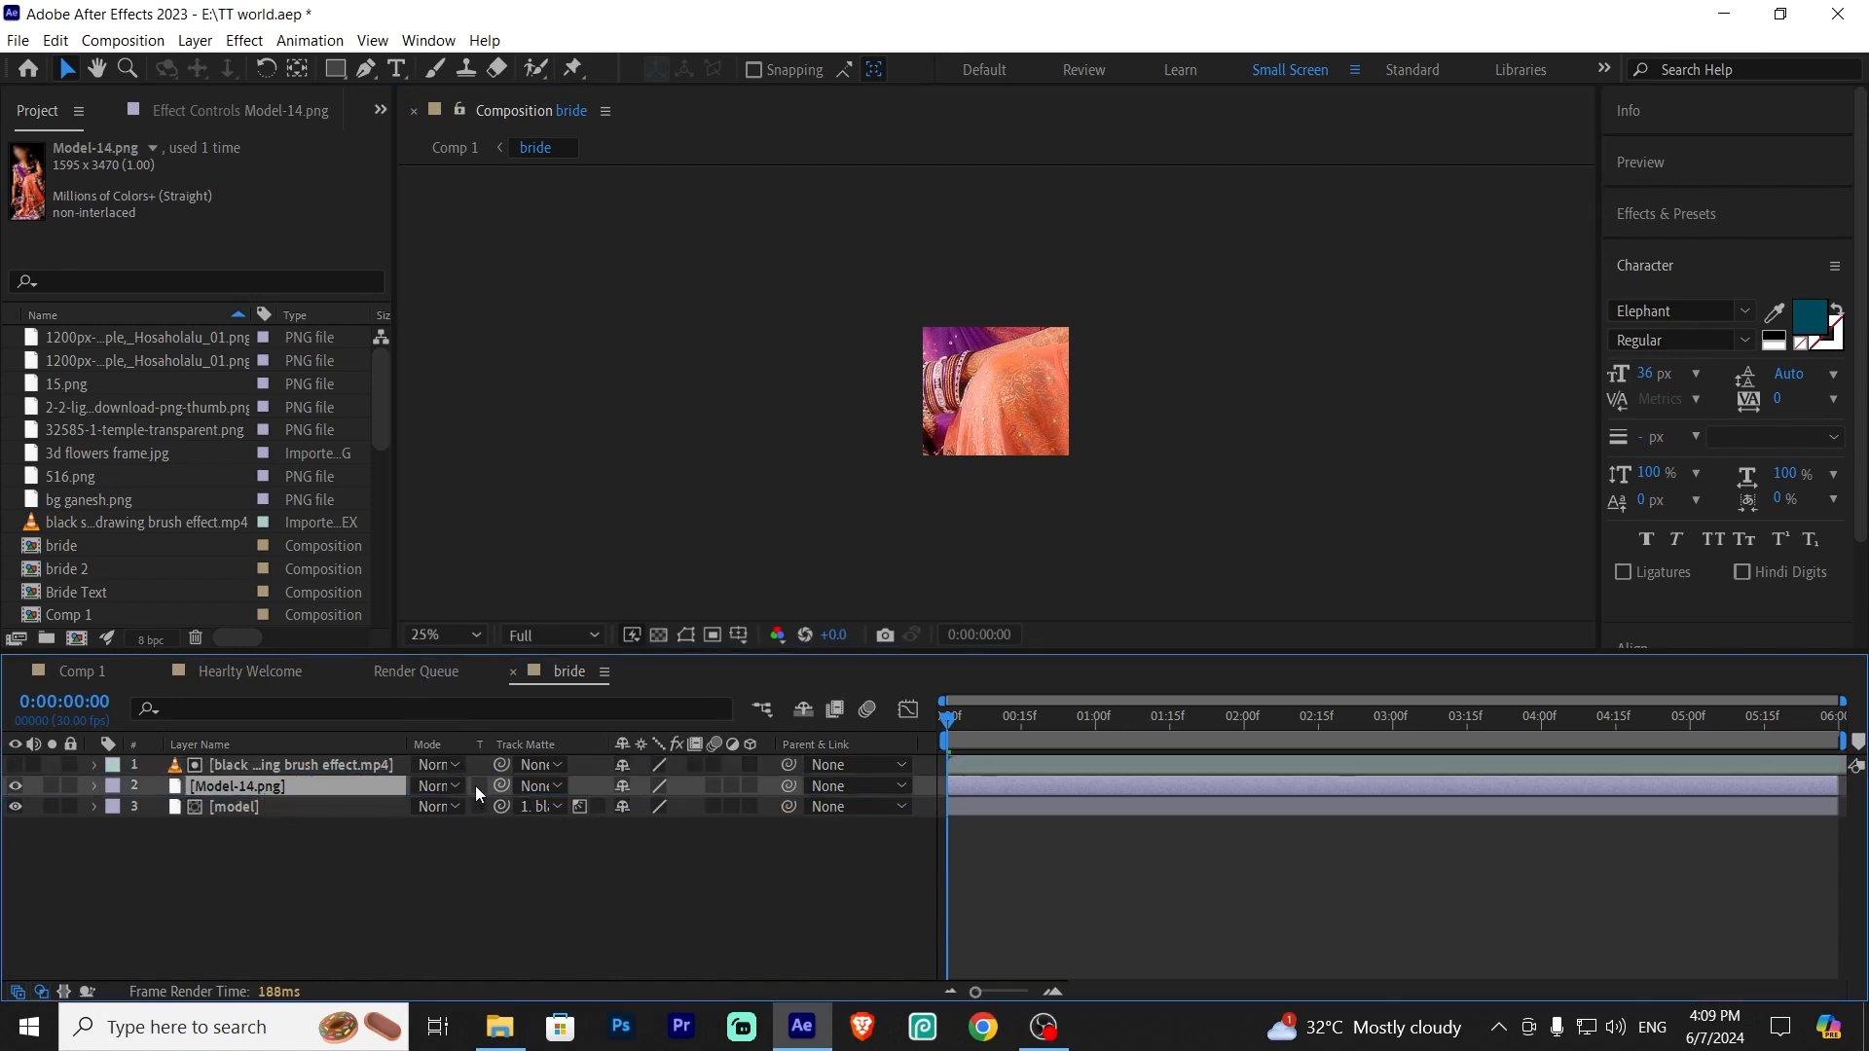
left_click(272, 810)
left_click(277, 792)
Set Model-14's scale to 40% and its position to 326, 642
key("s")
left_click_drag(662, 806, 584, 823)
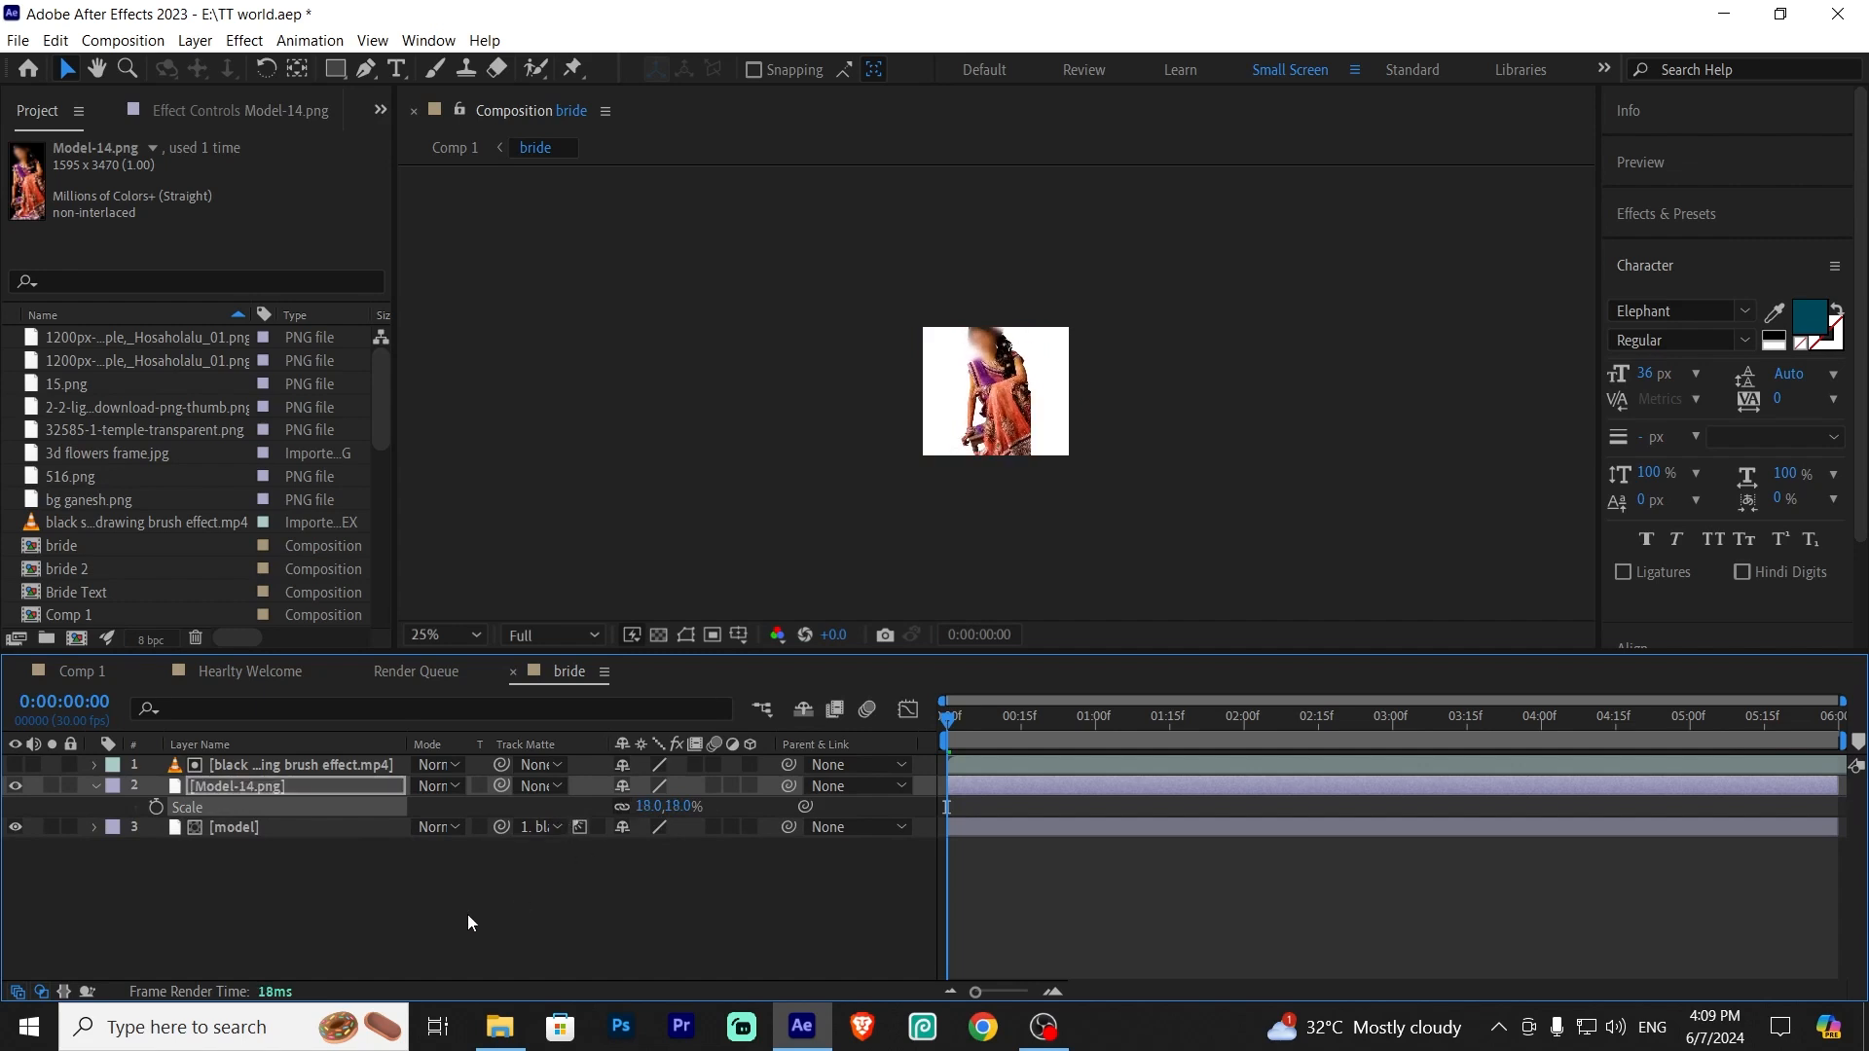
key("p")
left_click_drag(635, 807, 624, 821)
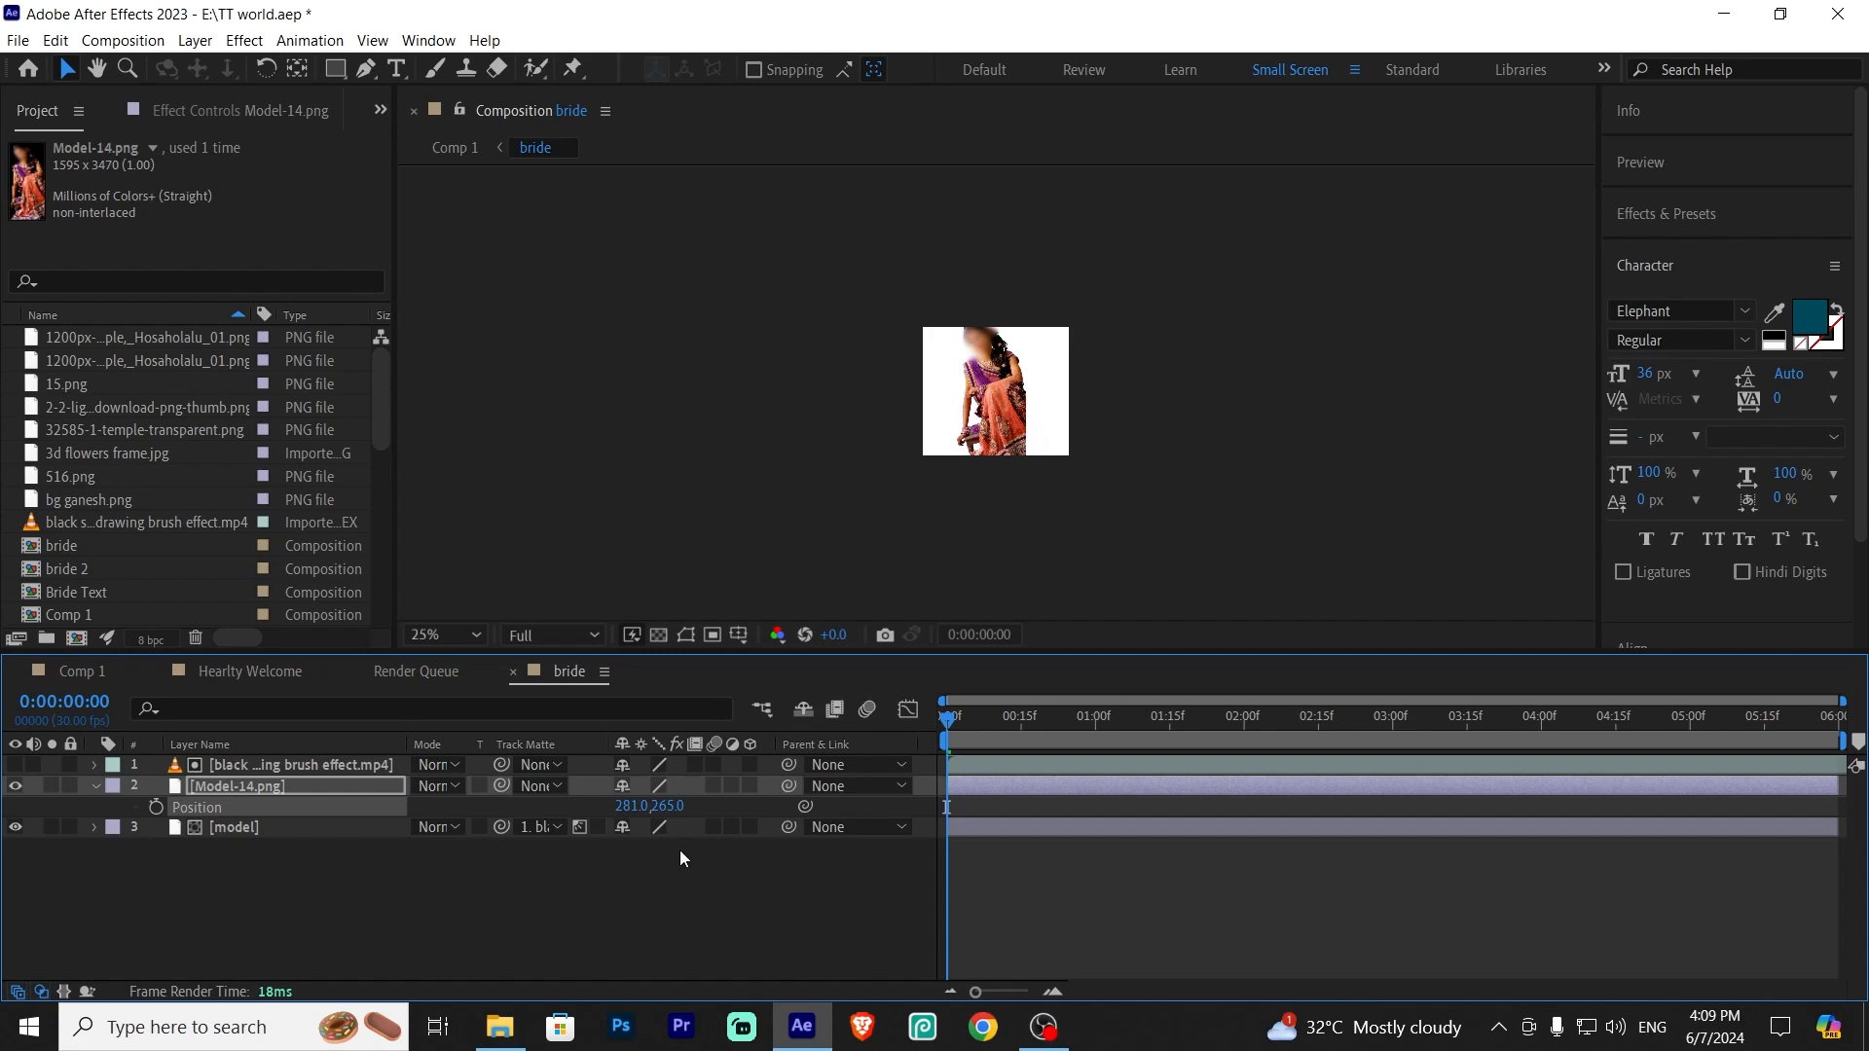
key("s")
left_click_drag(650, 815, 674, 829)
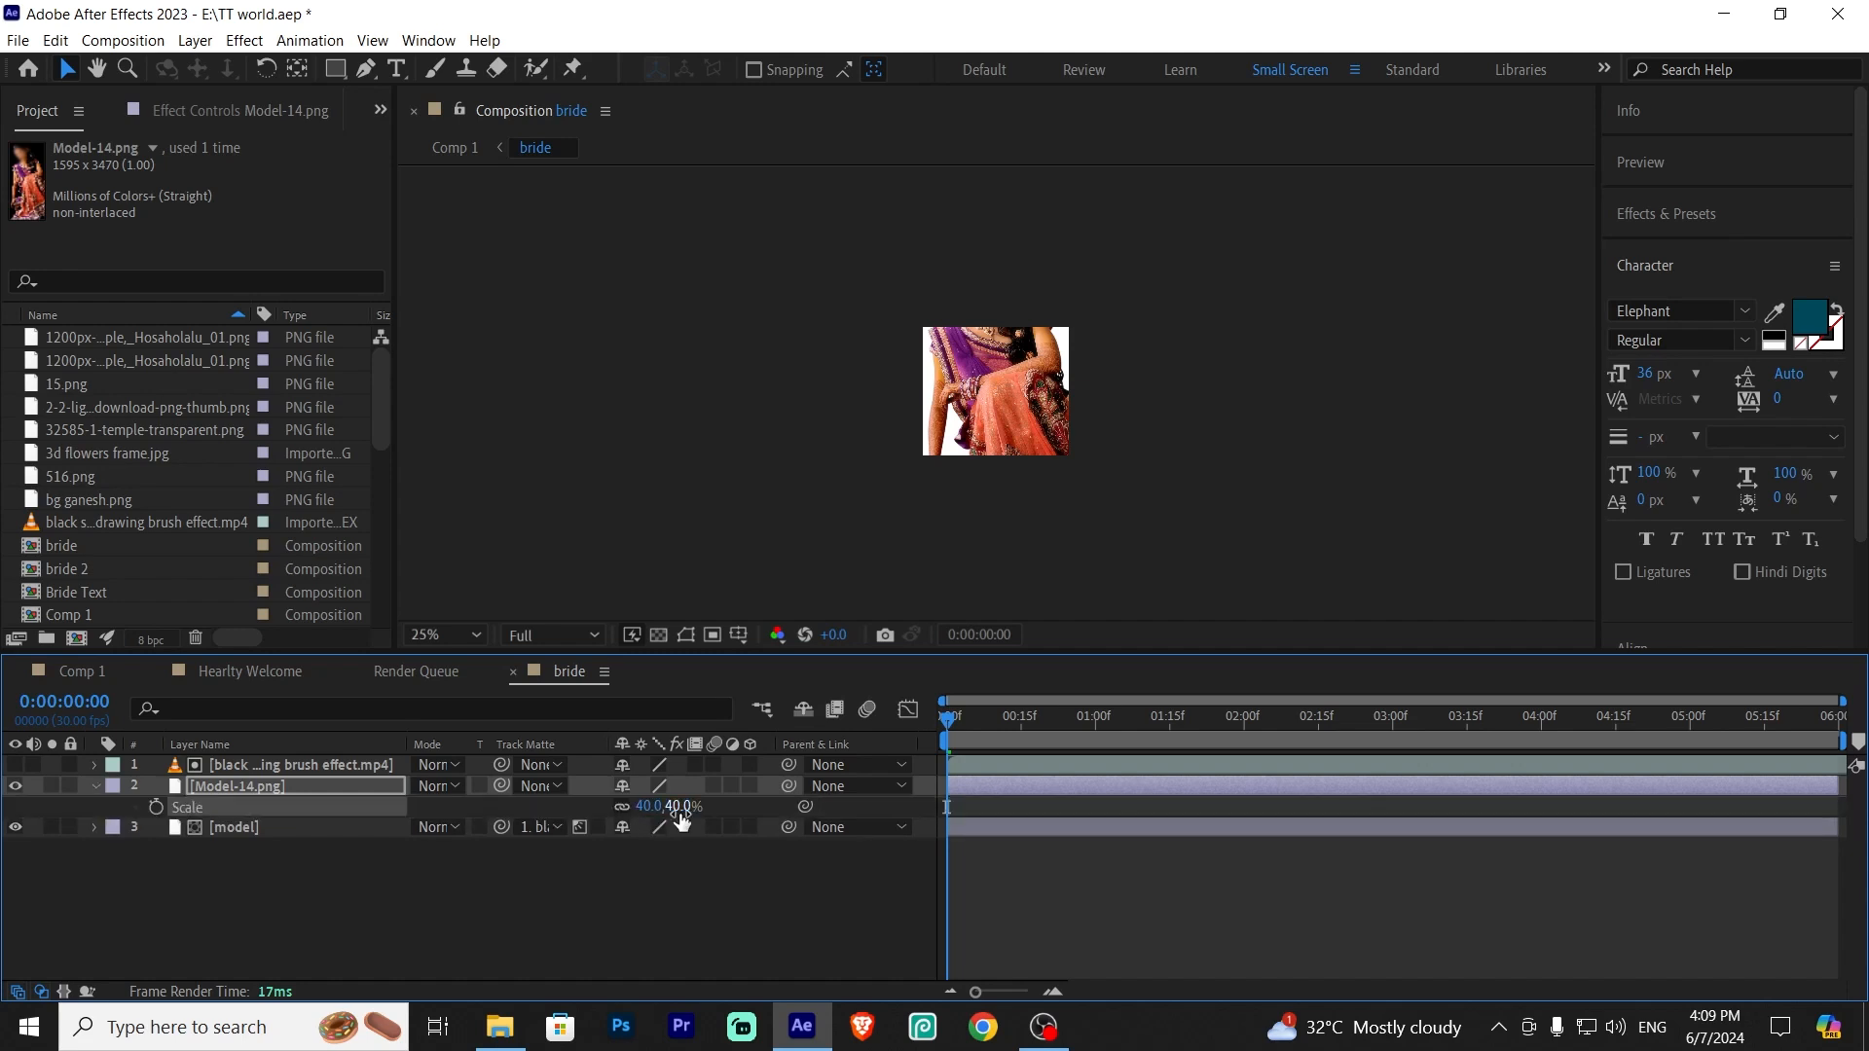
key("p")
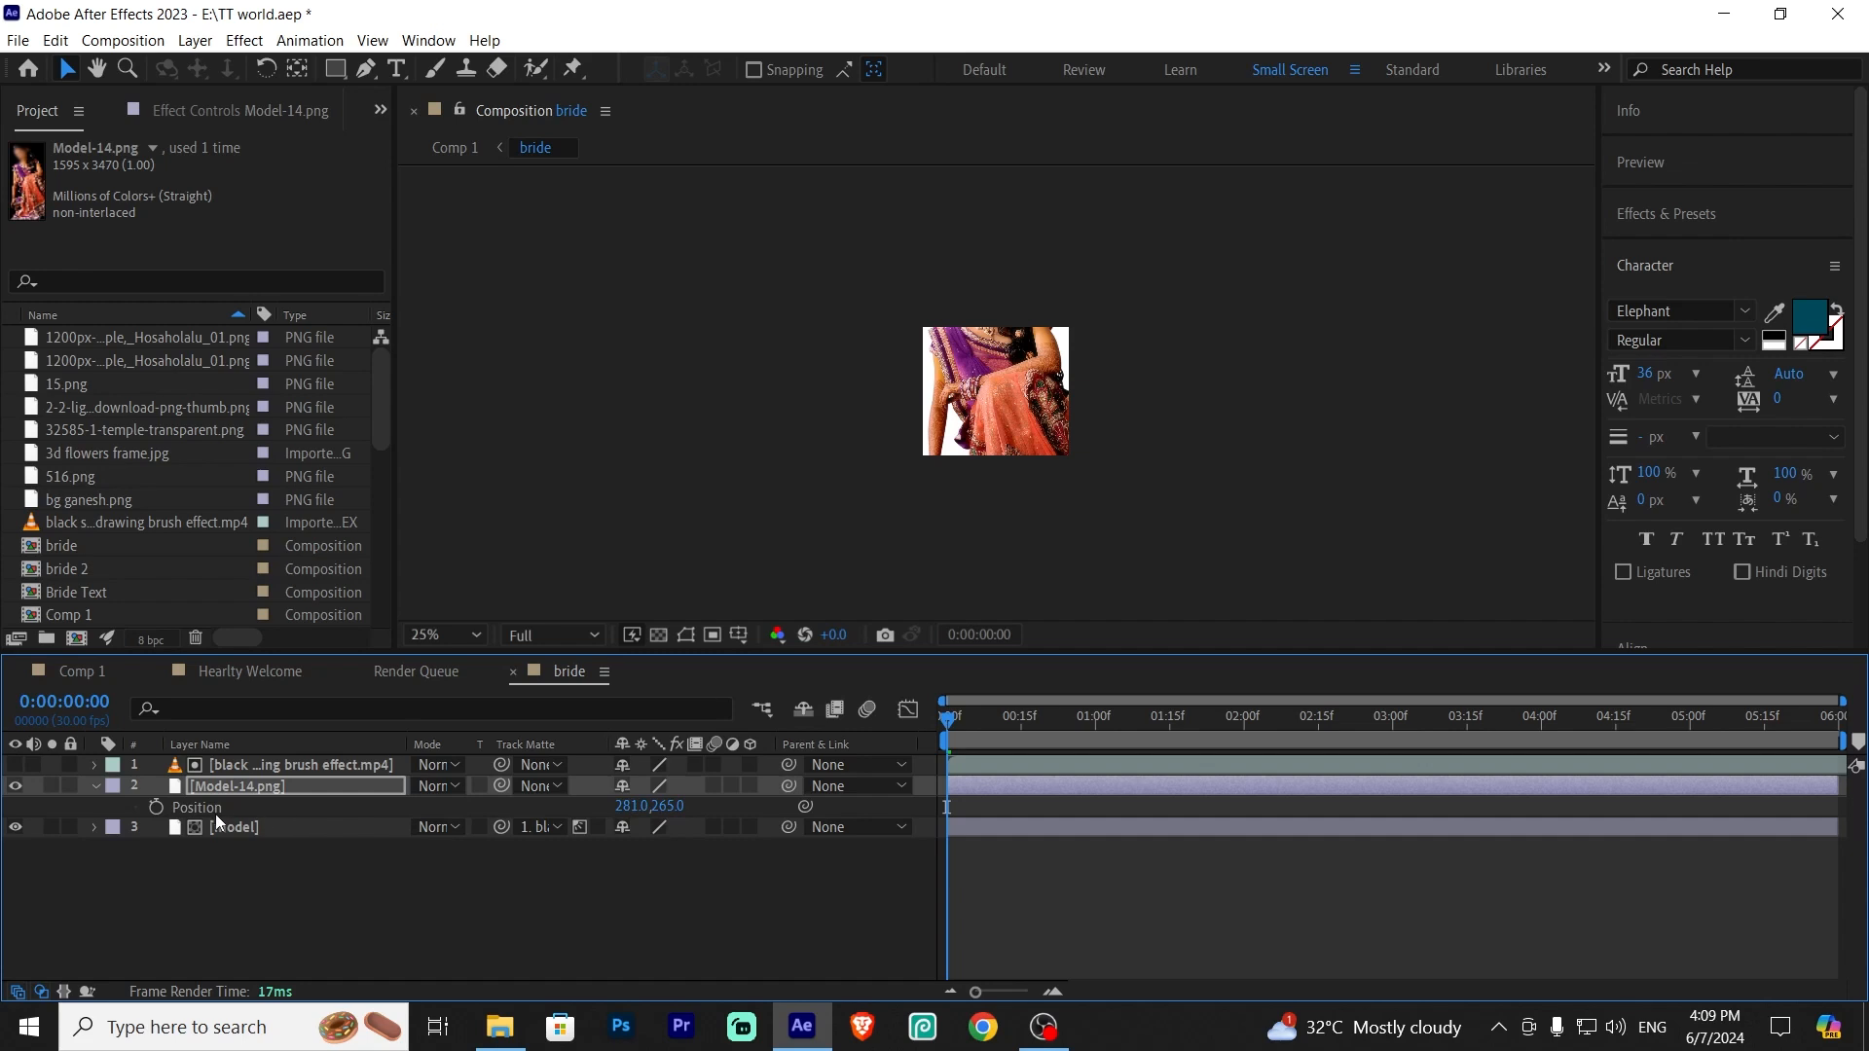
left_click_drag(669, 805, 1169, 765)
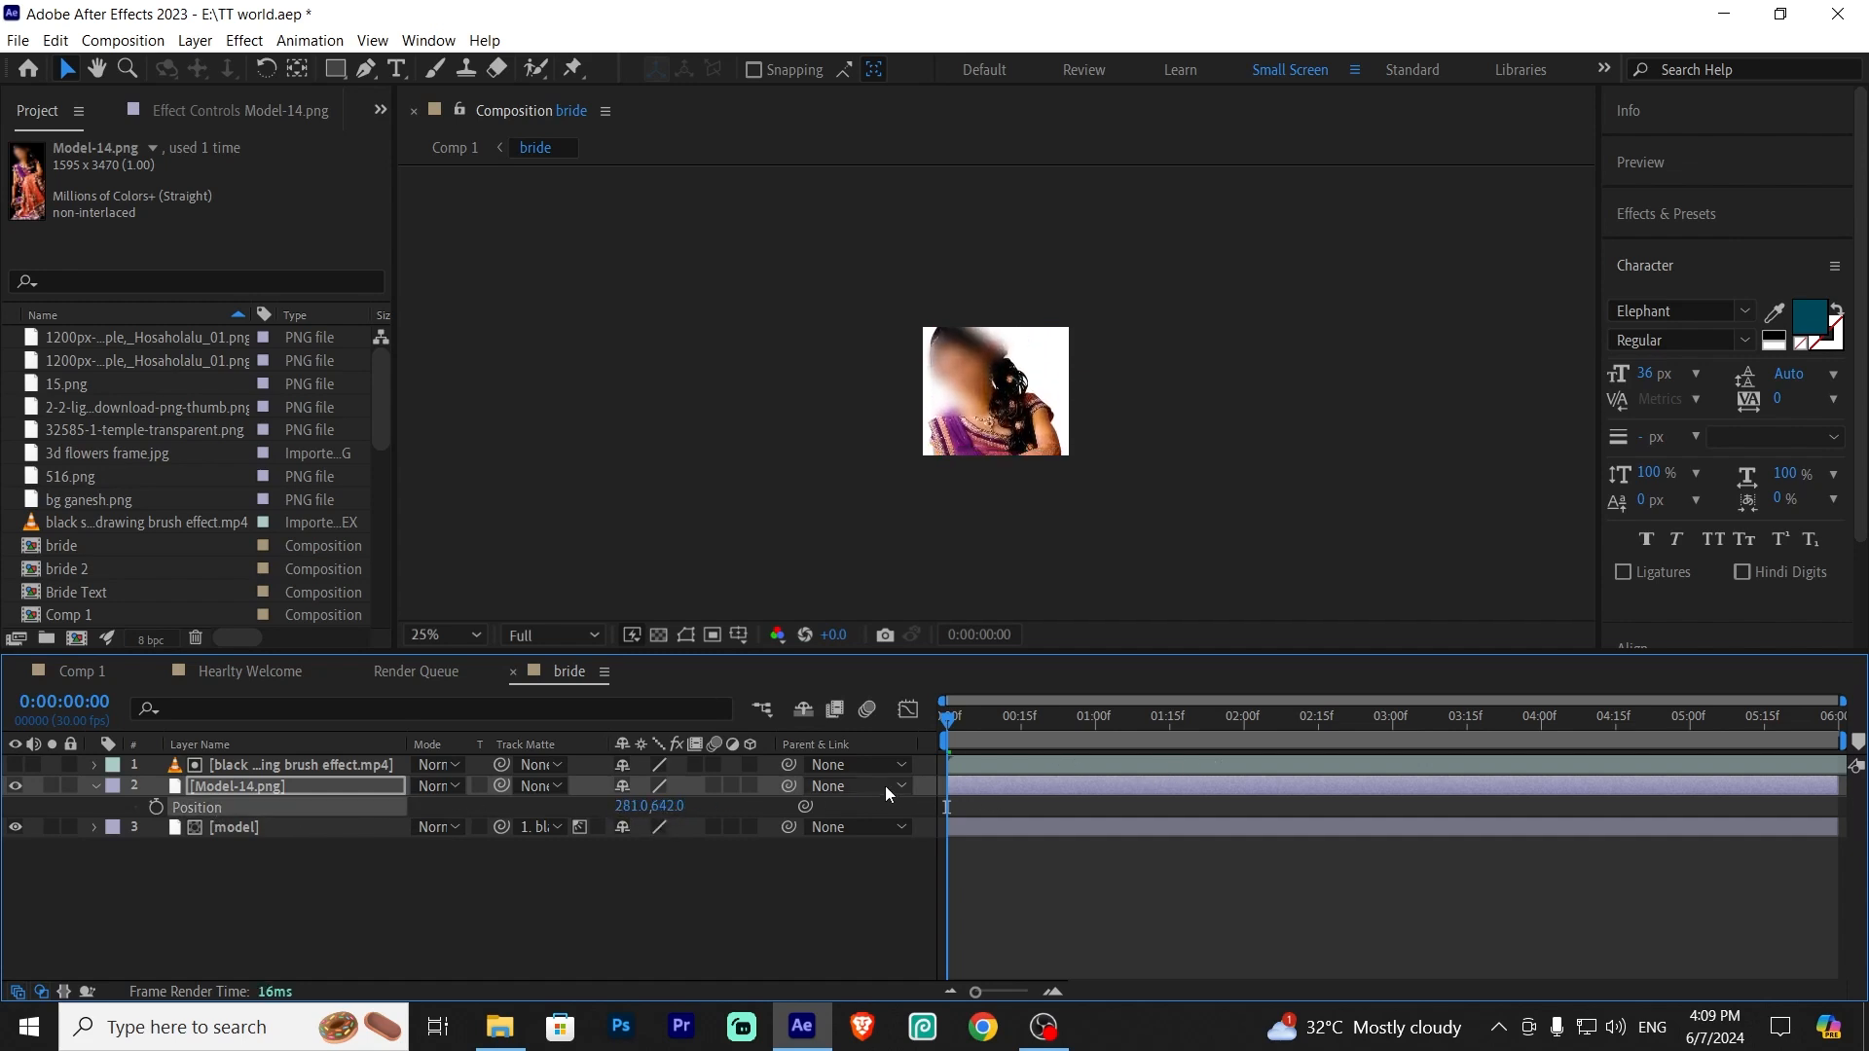
left_click_drag(635, 806, 1036, 657)
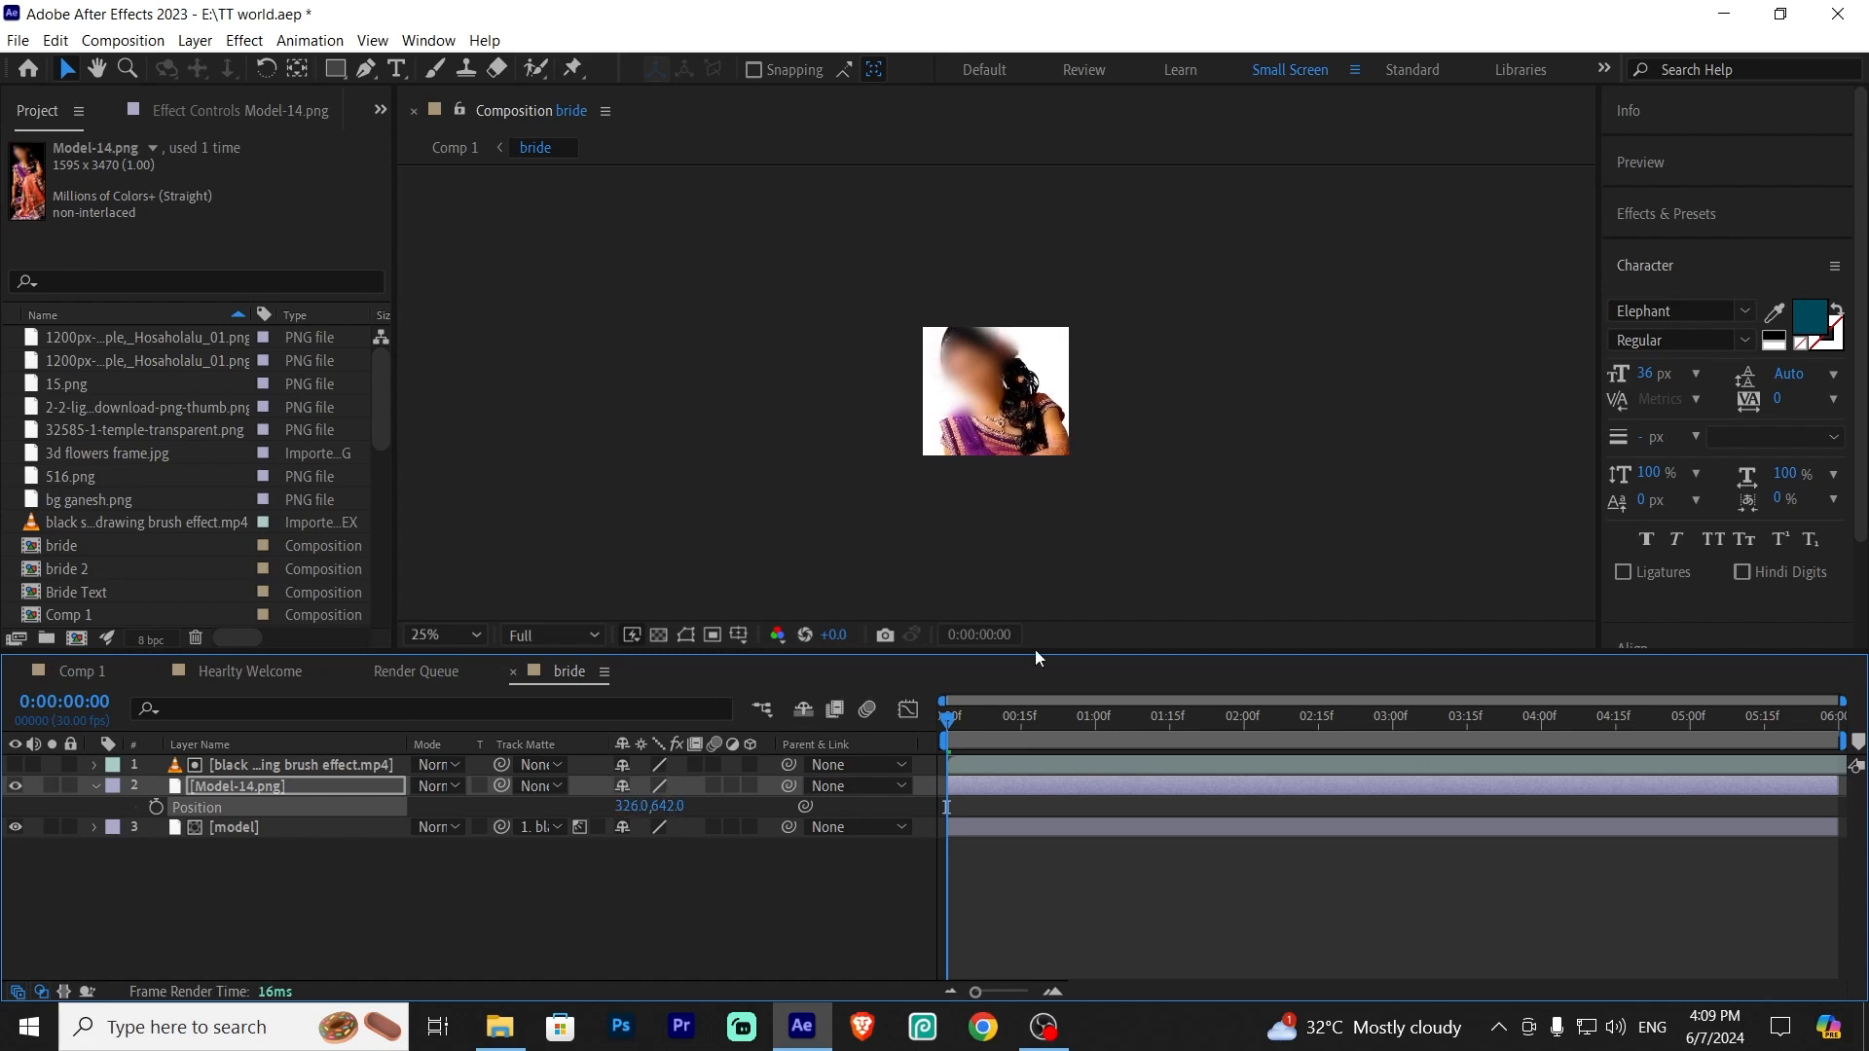
Delete the original model layer and undo the deletion
left_click(346, 938)
left_click(363, 826)
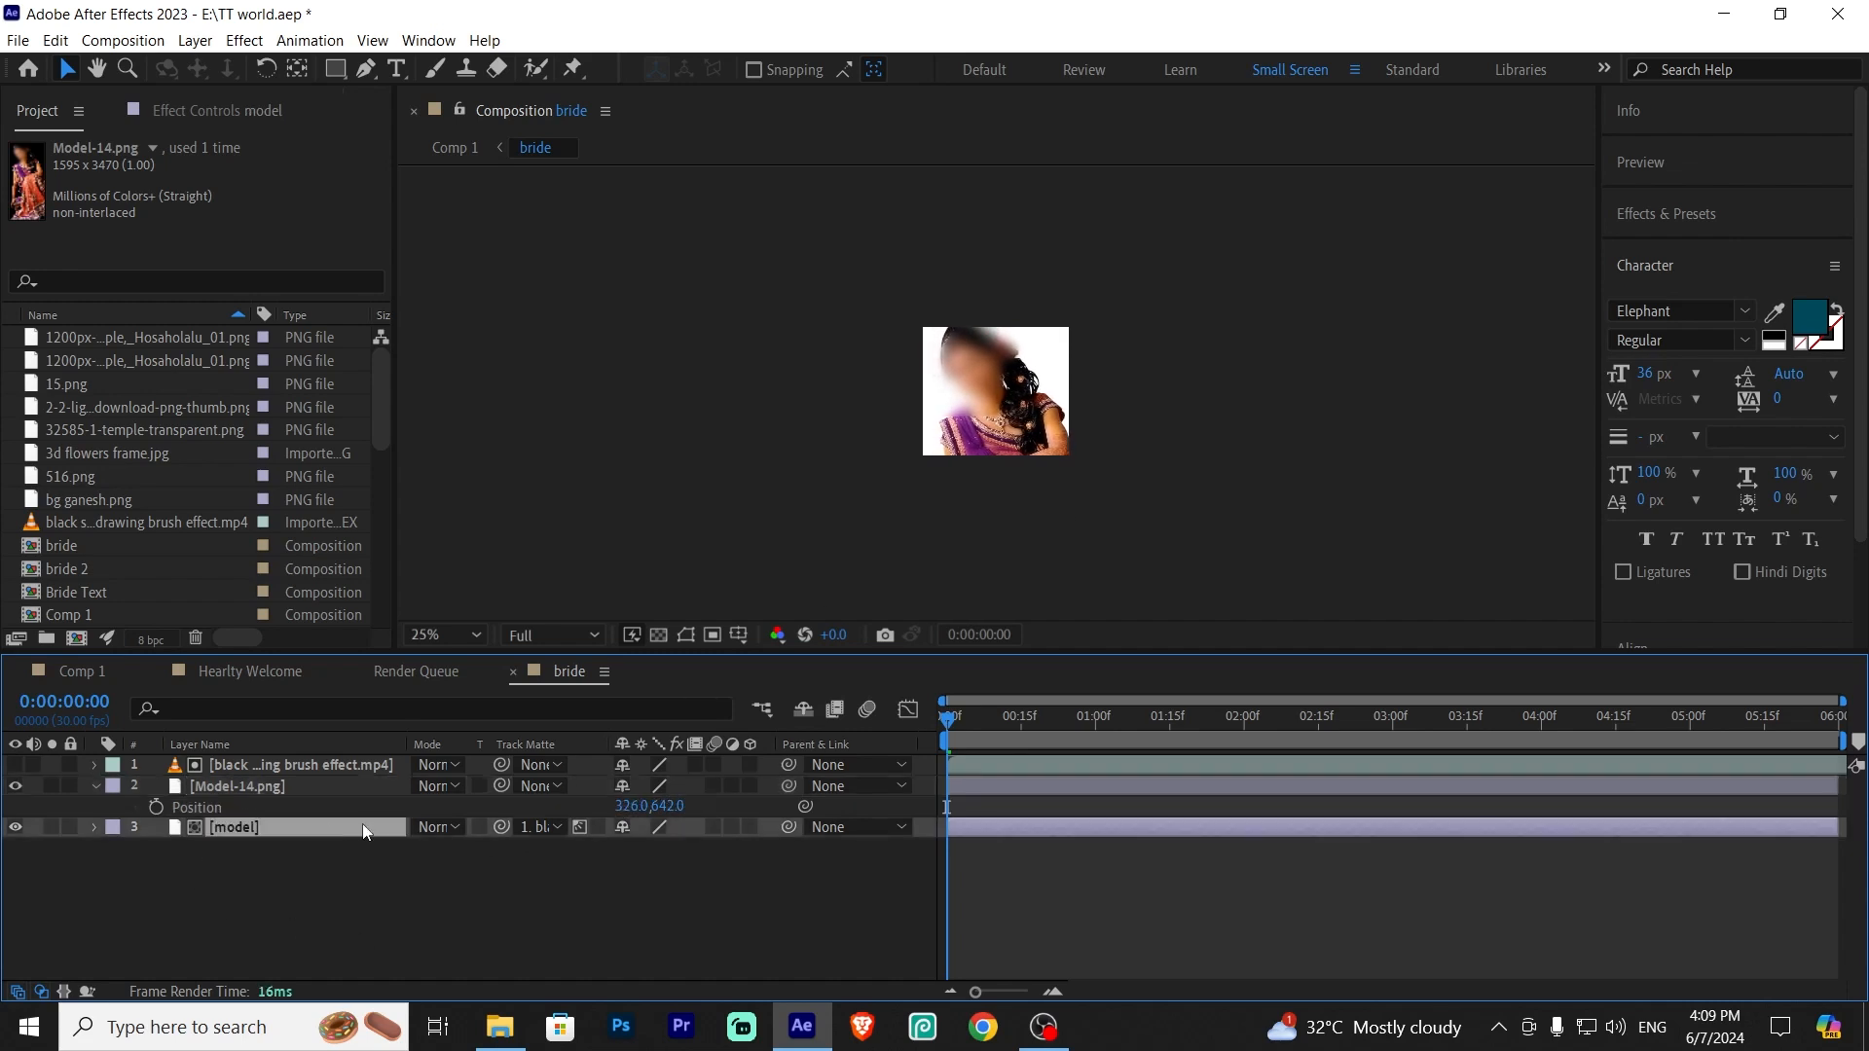
key("Delete")
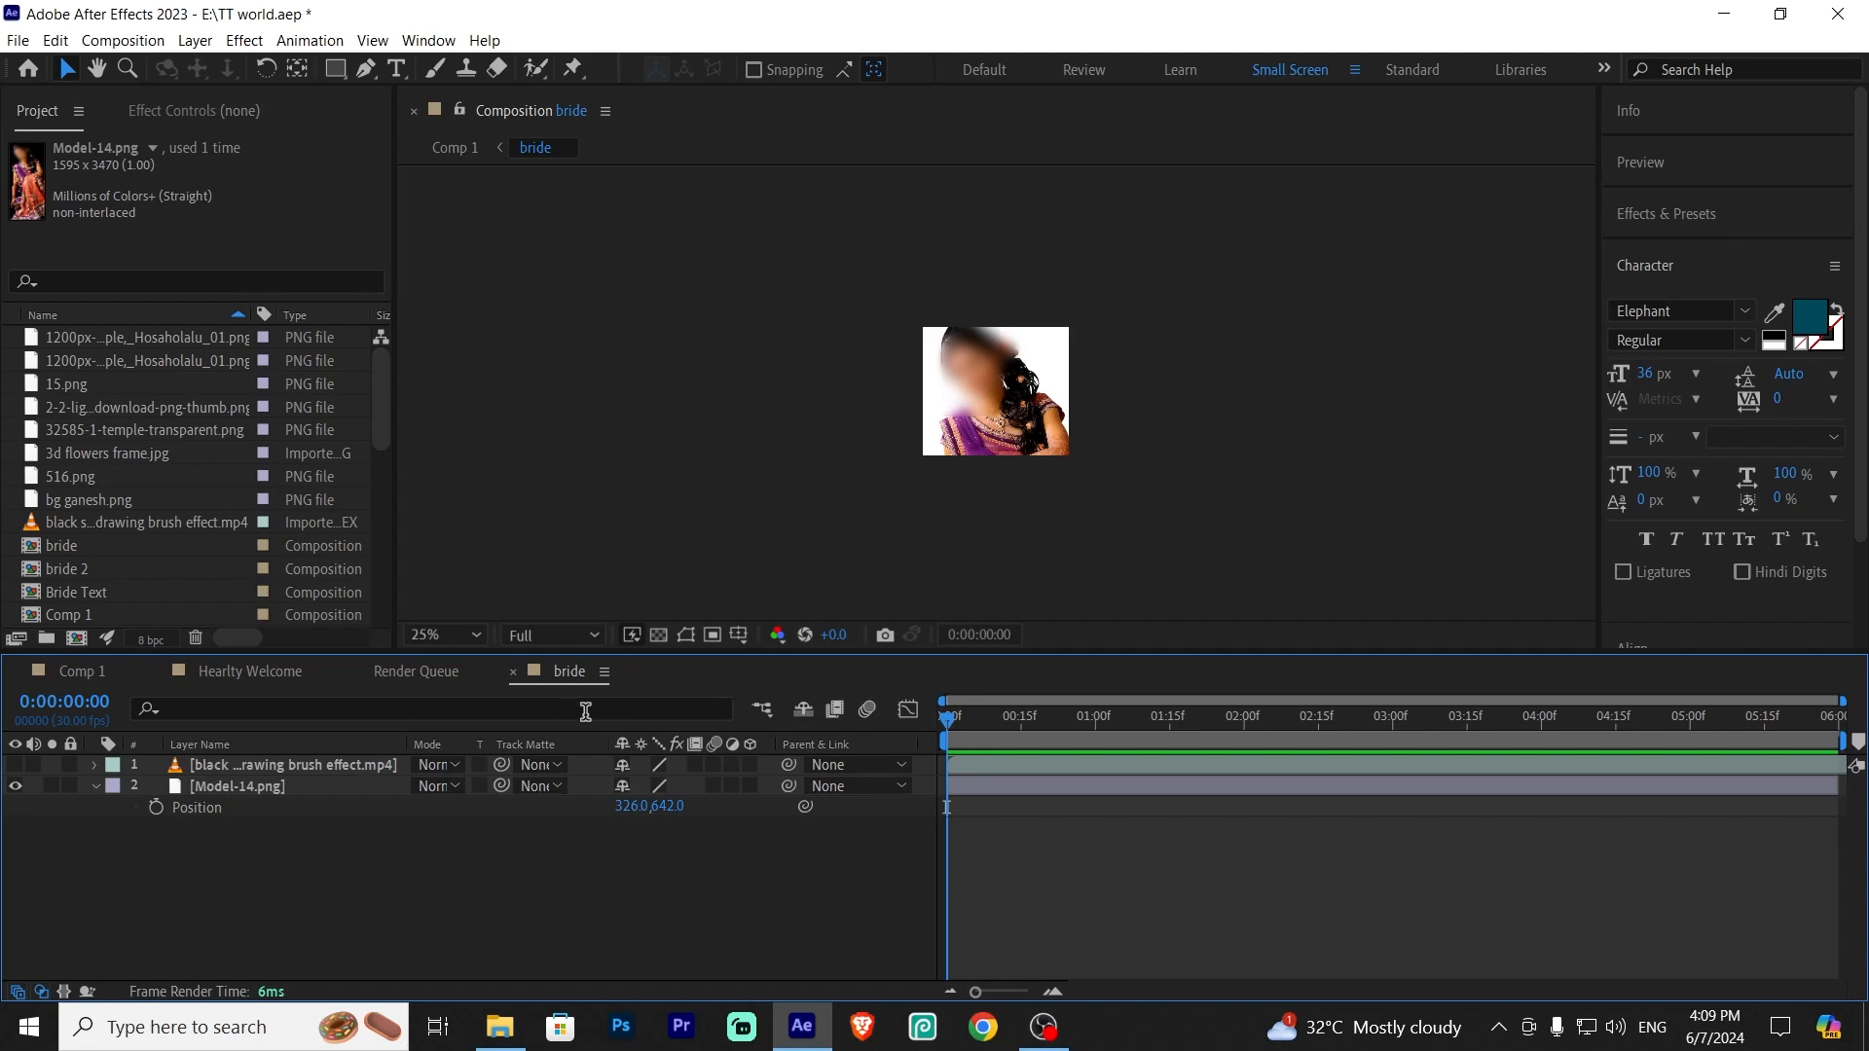
key("ctrl+z")
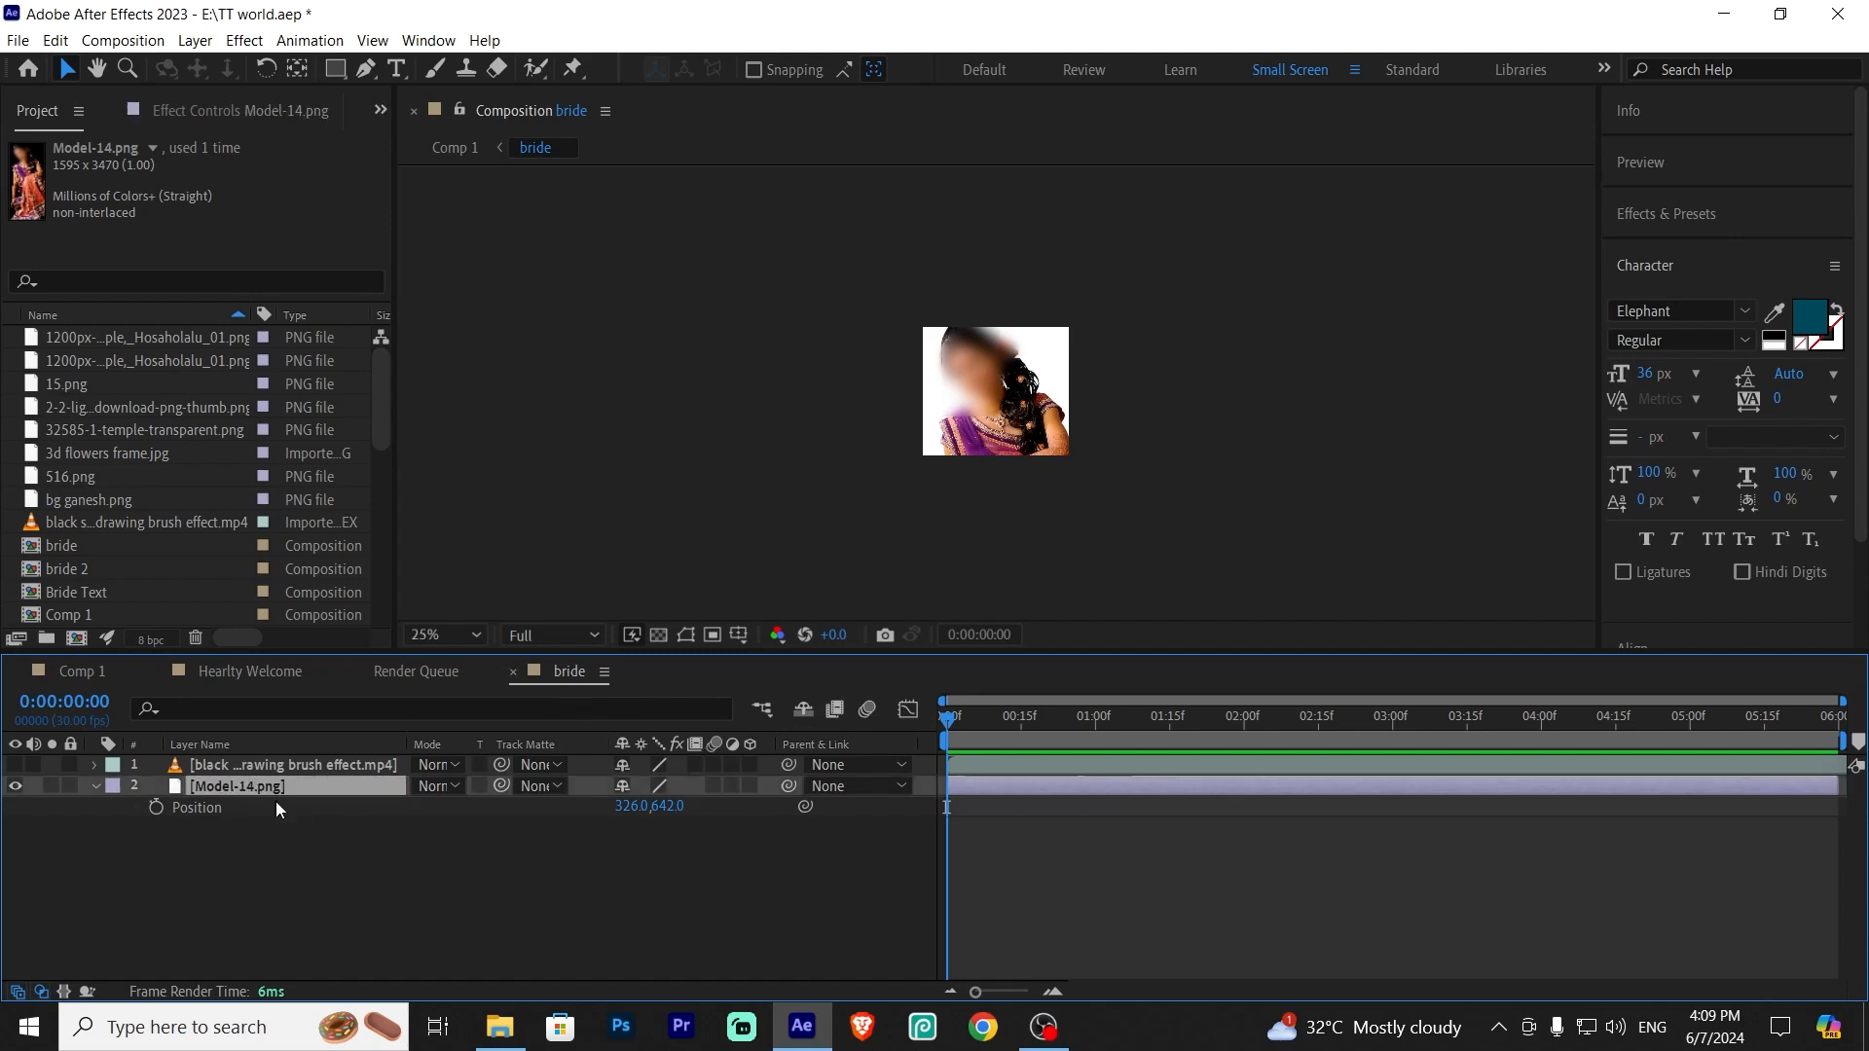
left_click(208, 863)
left_click(243, 785)
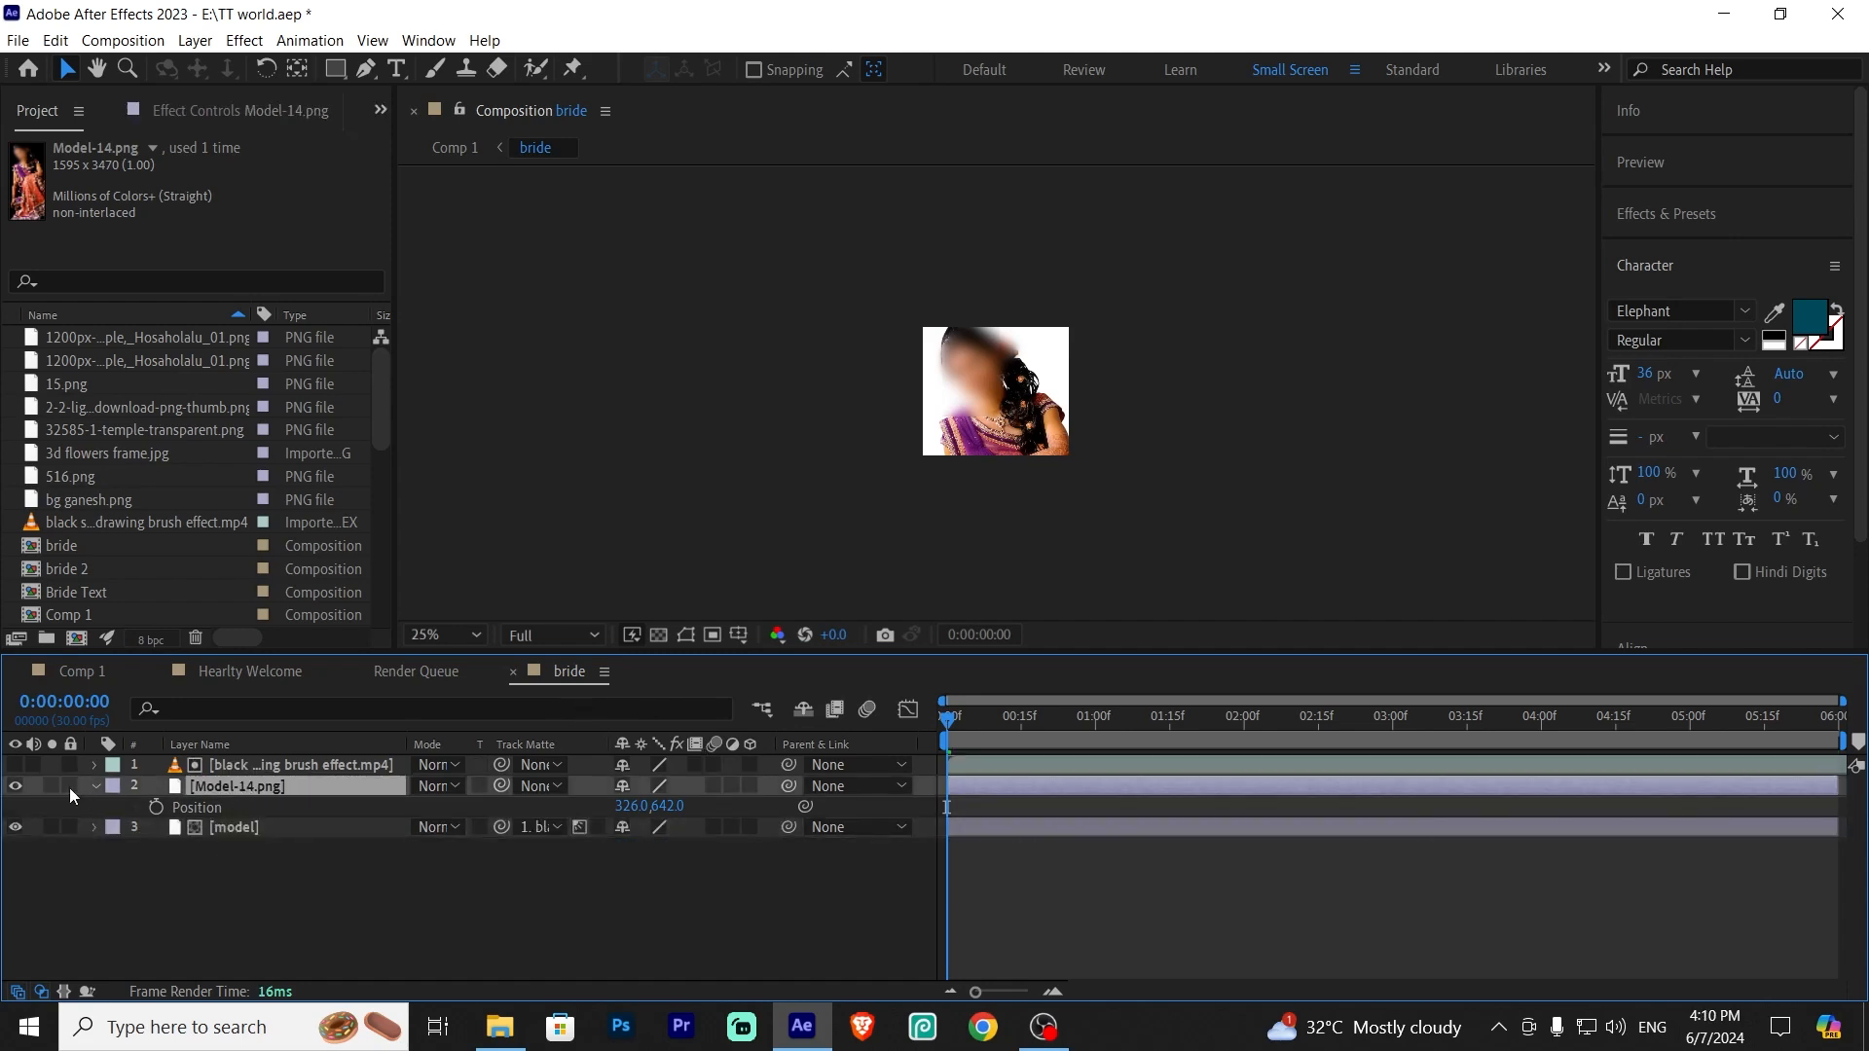
Delete the original model layer from the bride precomp
left_click(14, 786)
left_click(15, 786)
left_click(249, 827)
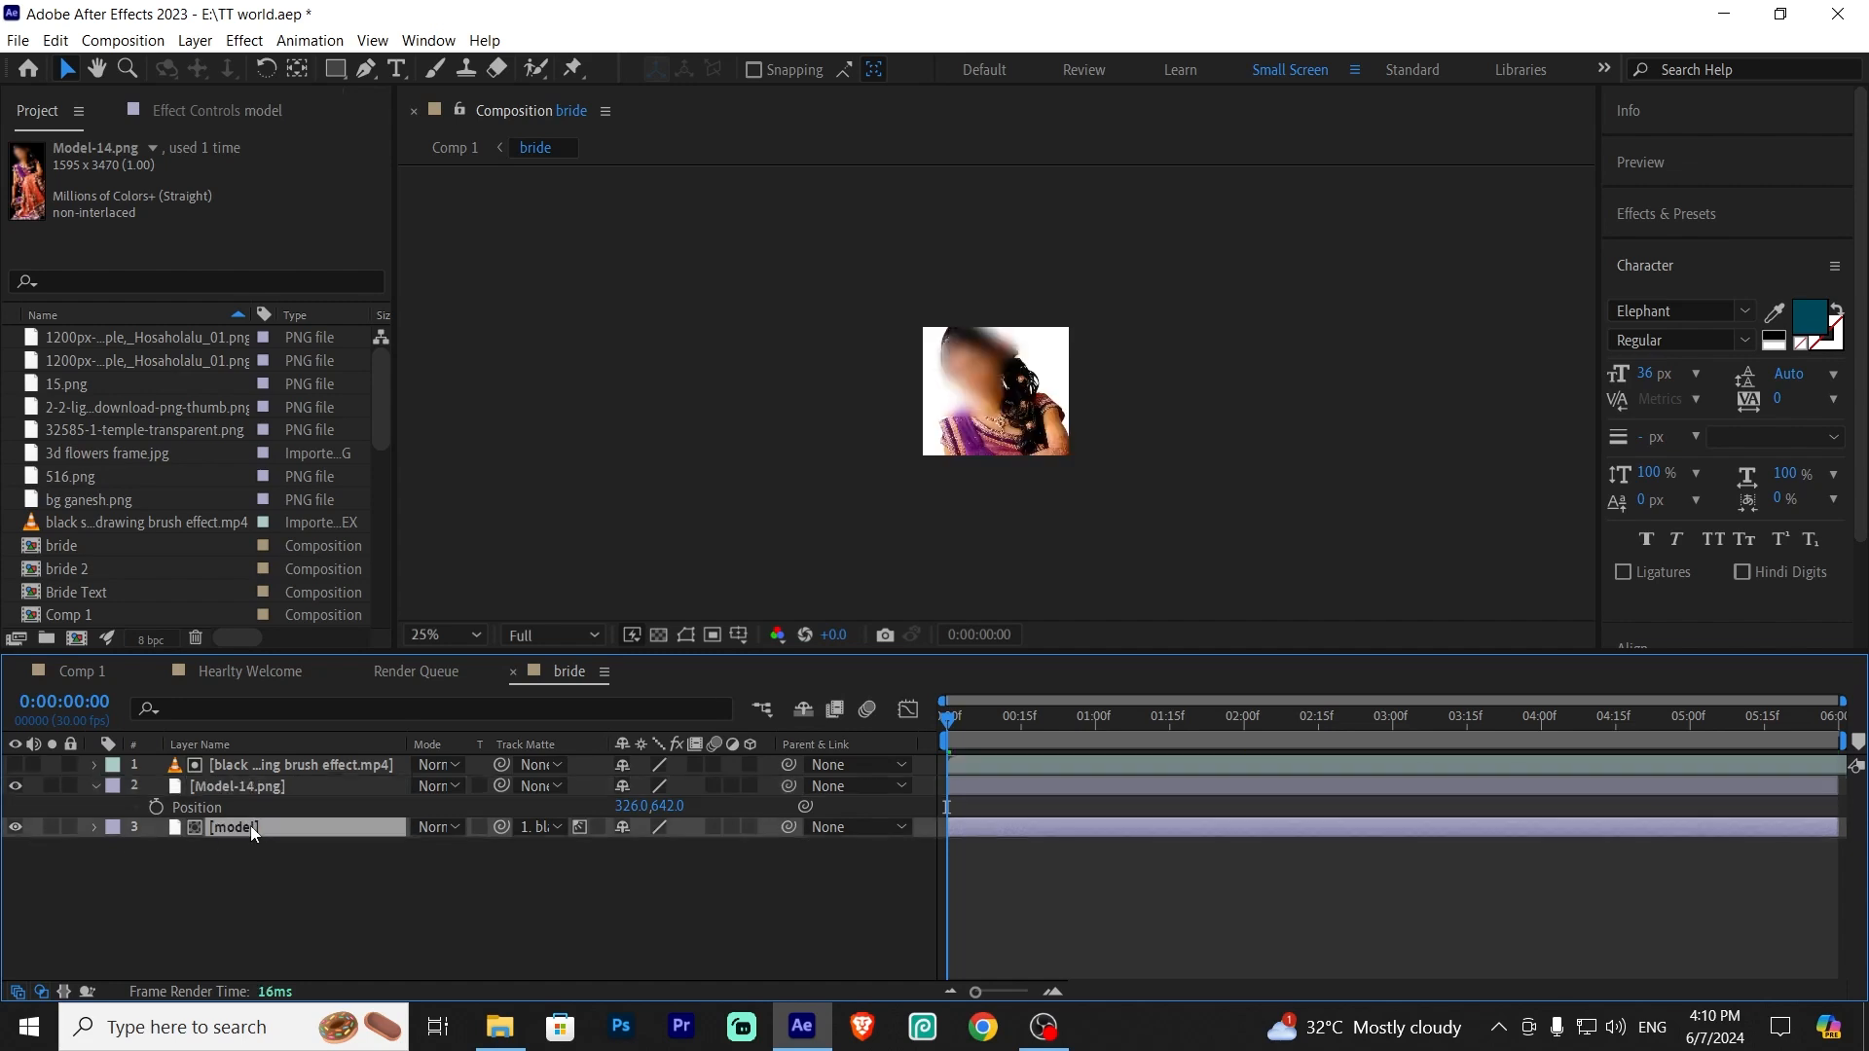
key("Delete")
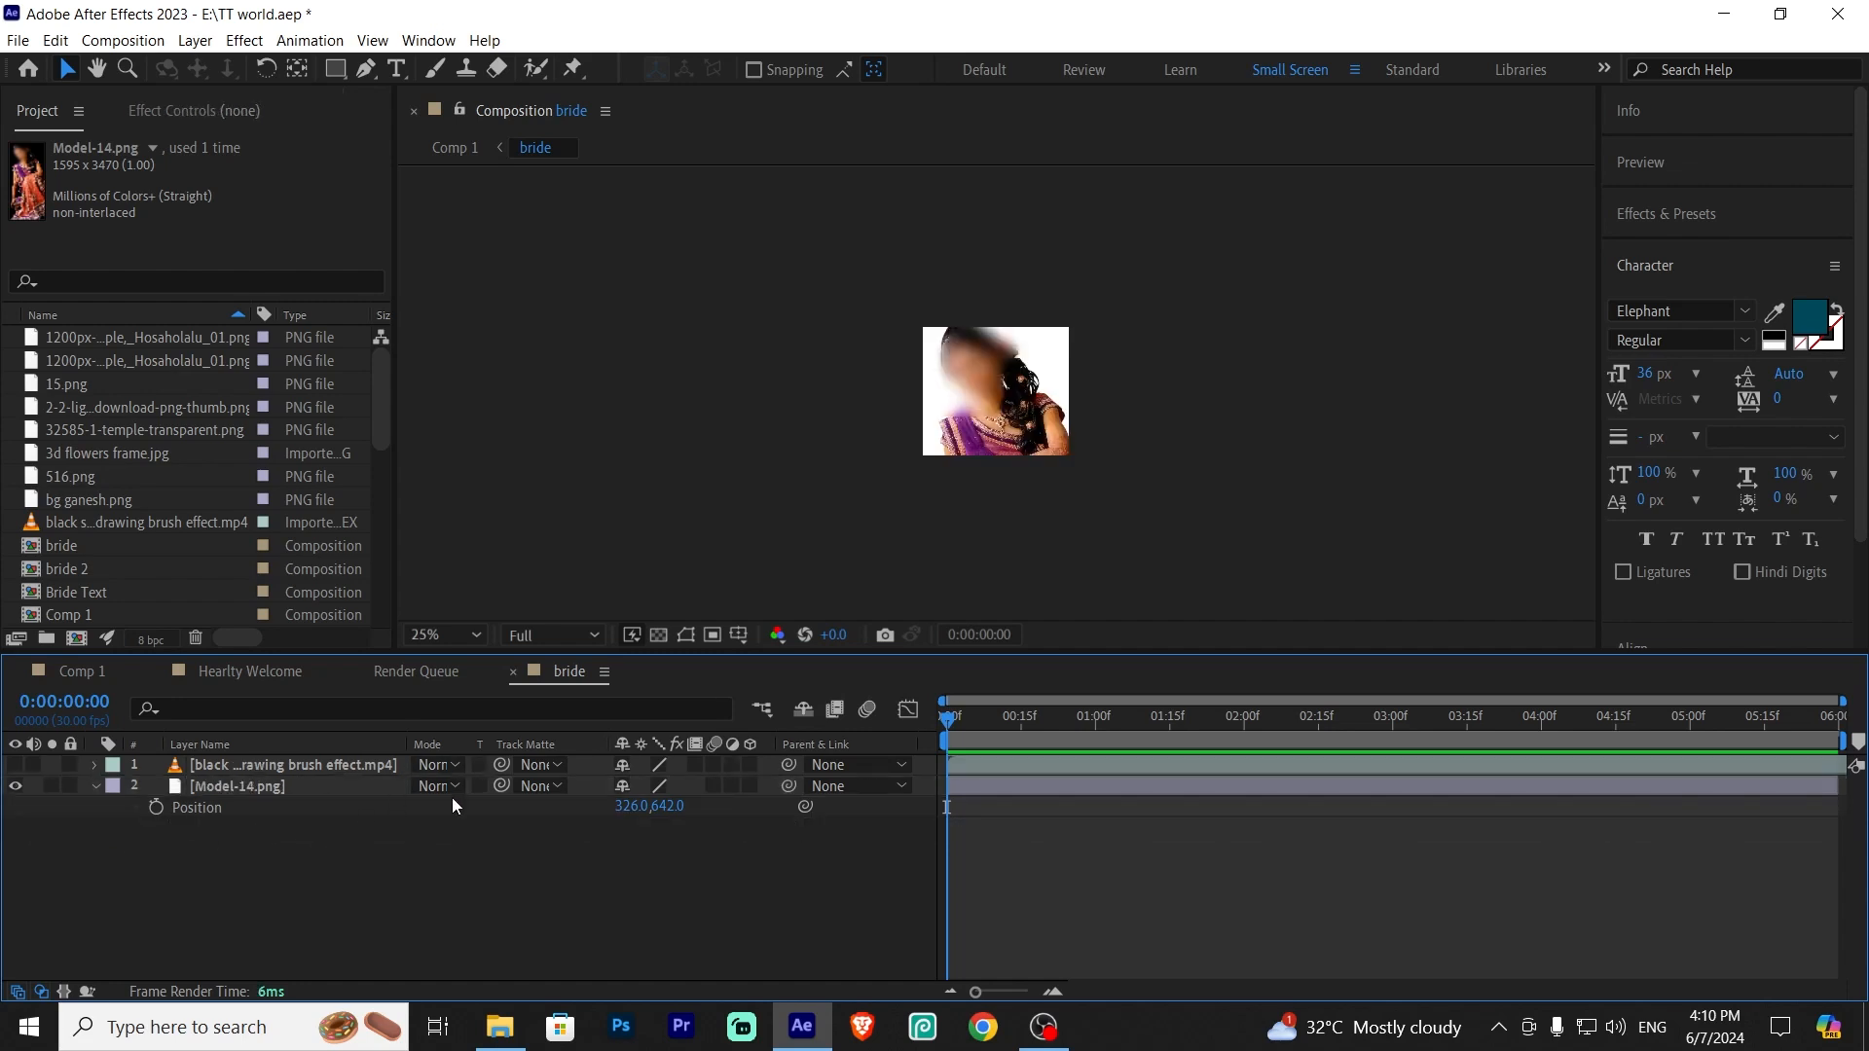
Set Model-14's track matte to the black screen drawing brush effect layer
left_click(15, 765)
left_click(534, 785)
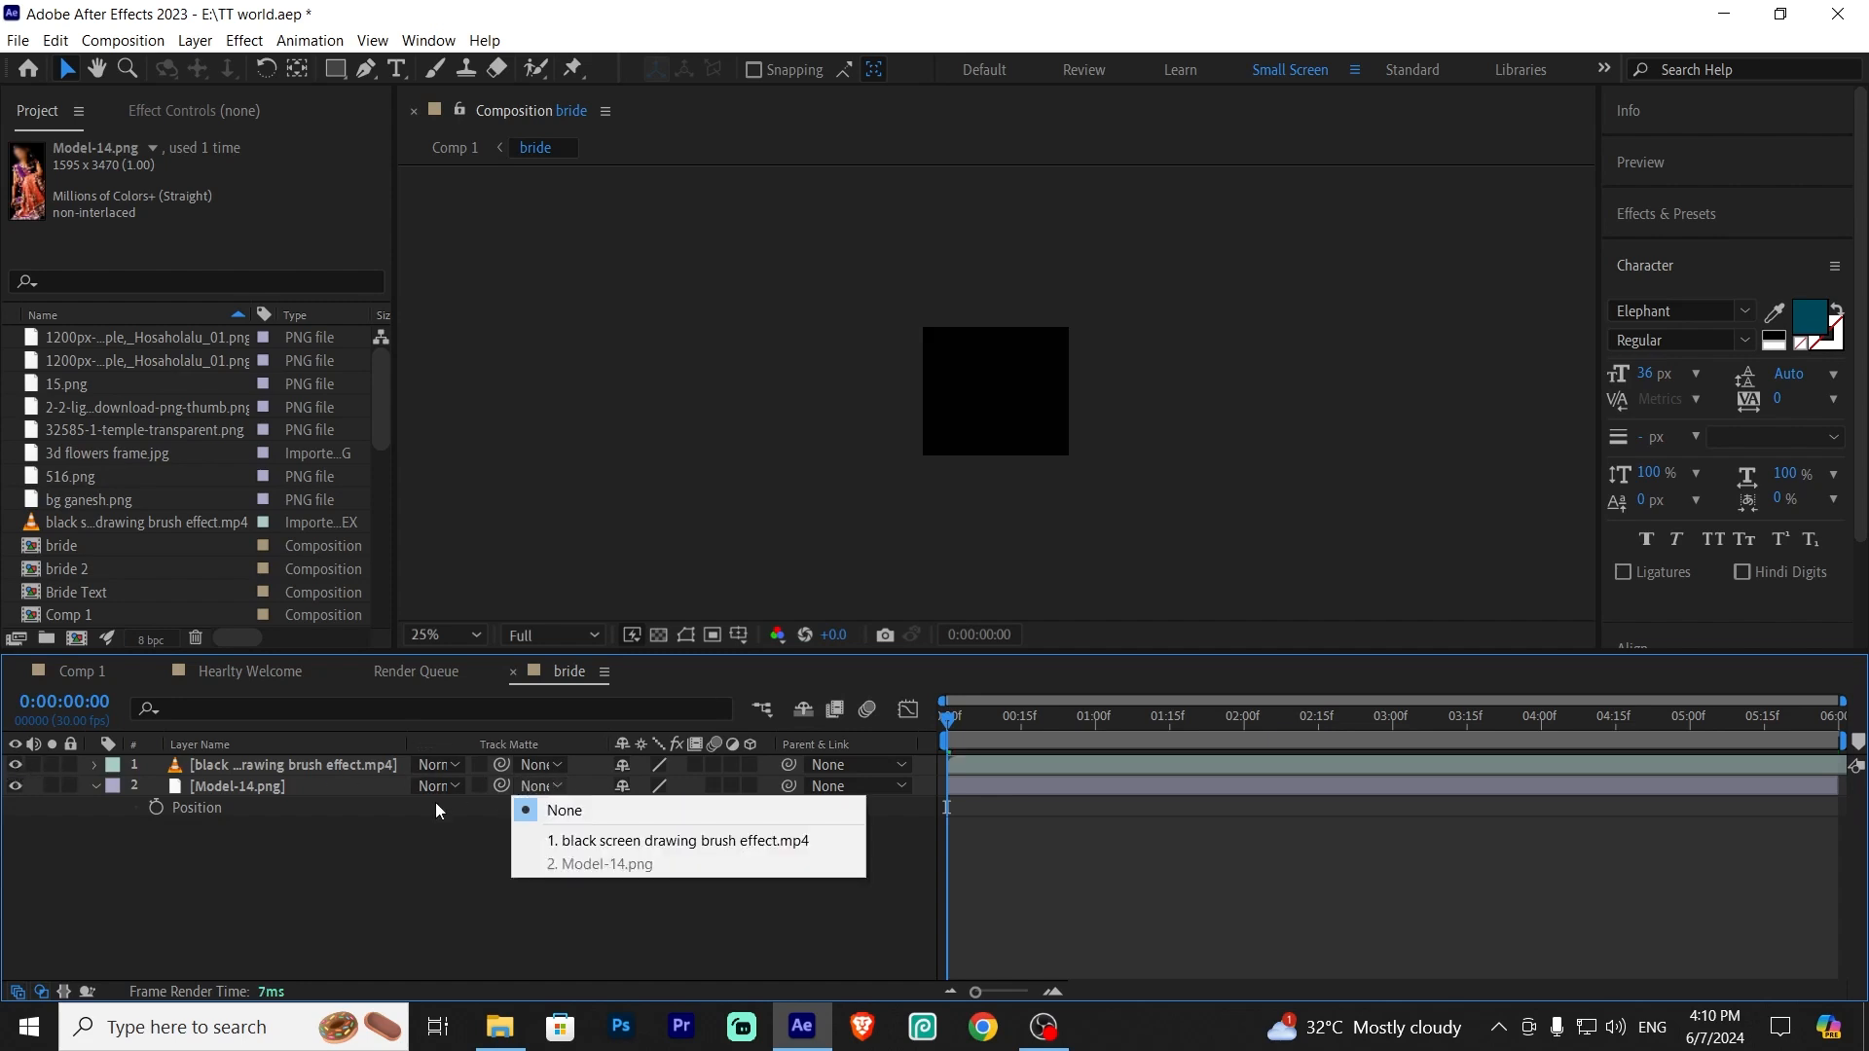
left_click(623, 837)
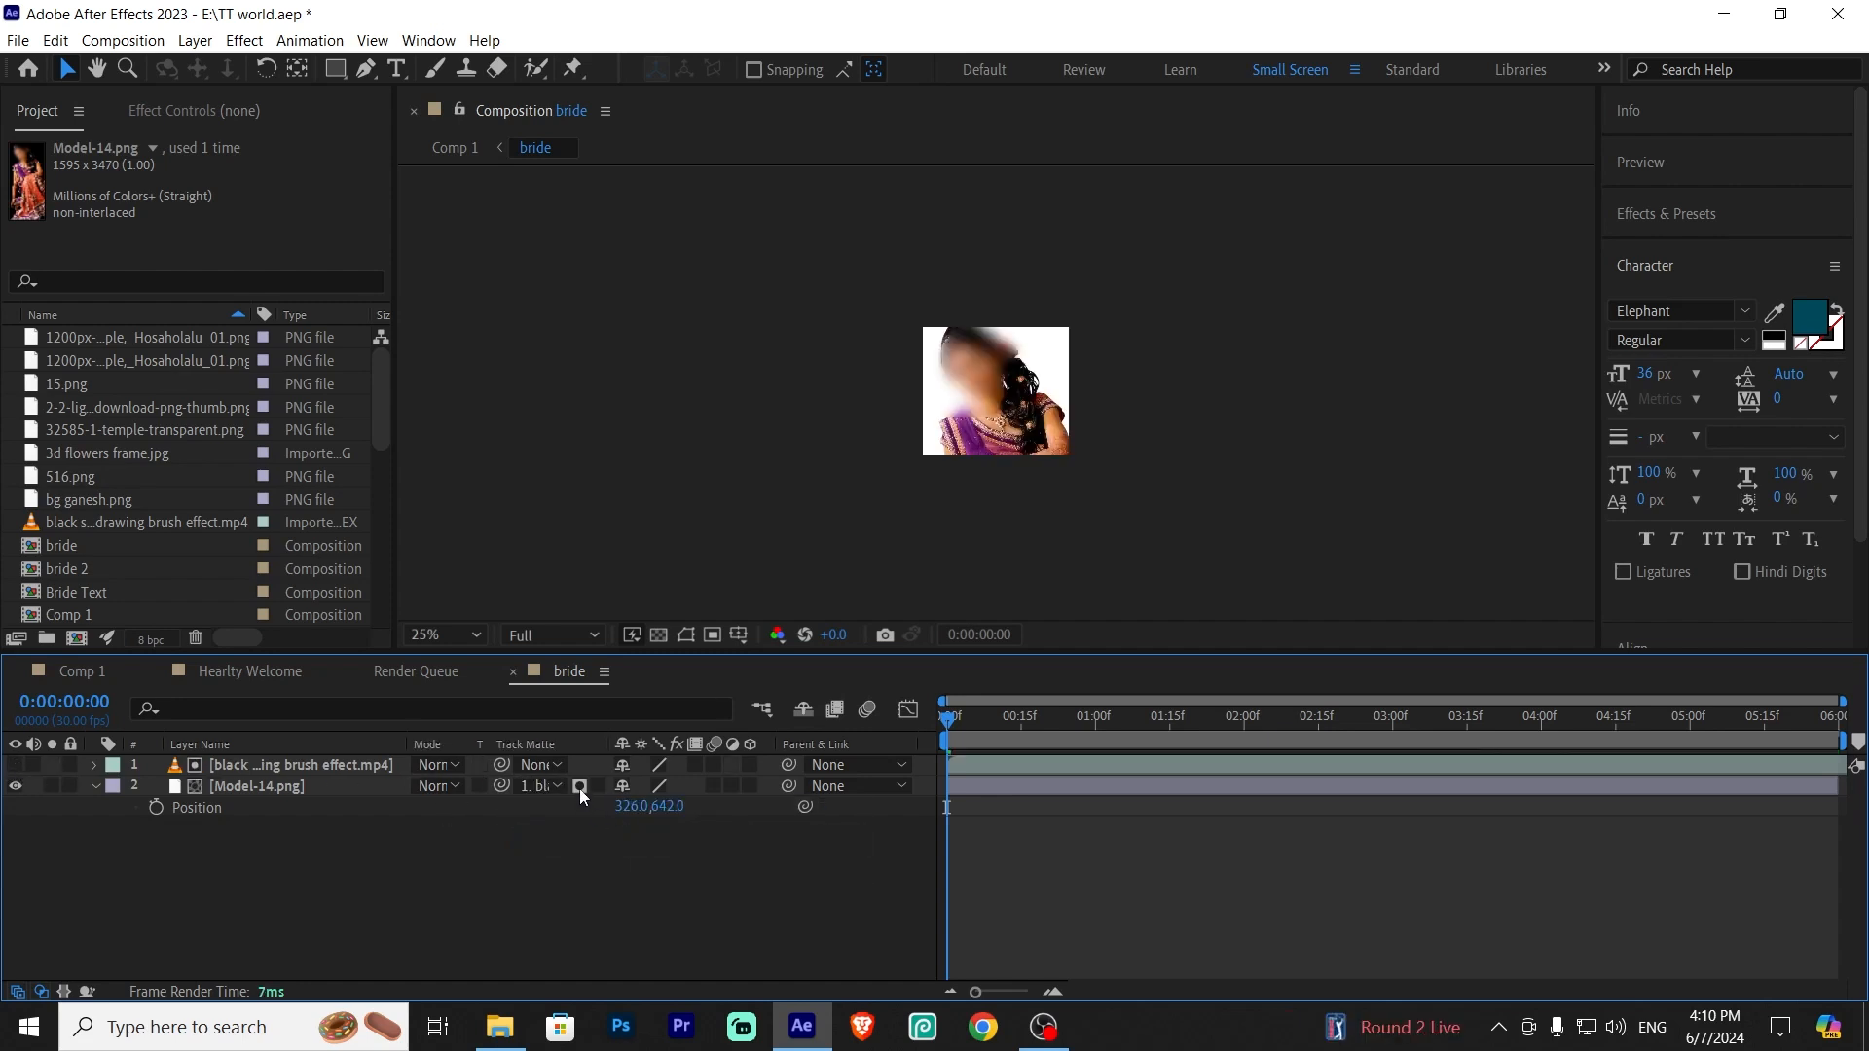
Reapply the brush effect layer as Model-14's track matte and toggle the matte inversion on and off
left_click_drag(959, 730, 1151, 735)
left_click(288, 765)
left_click(16, 765)
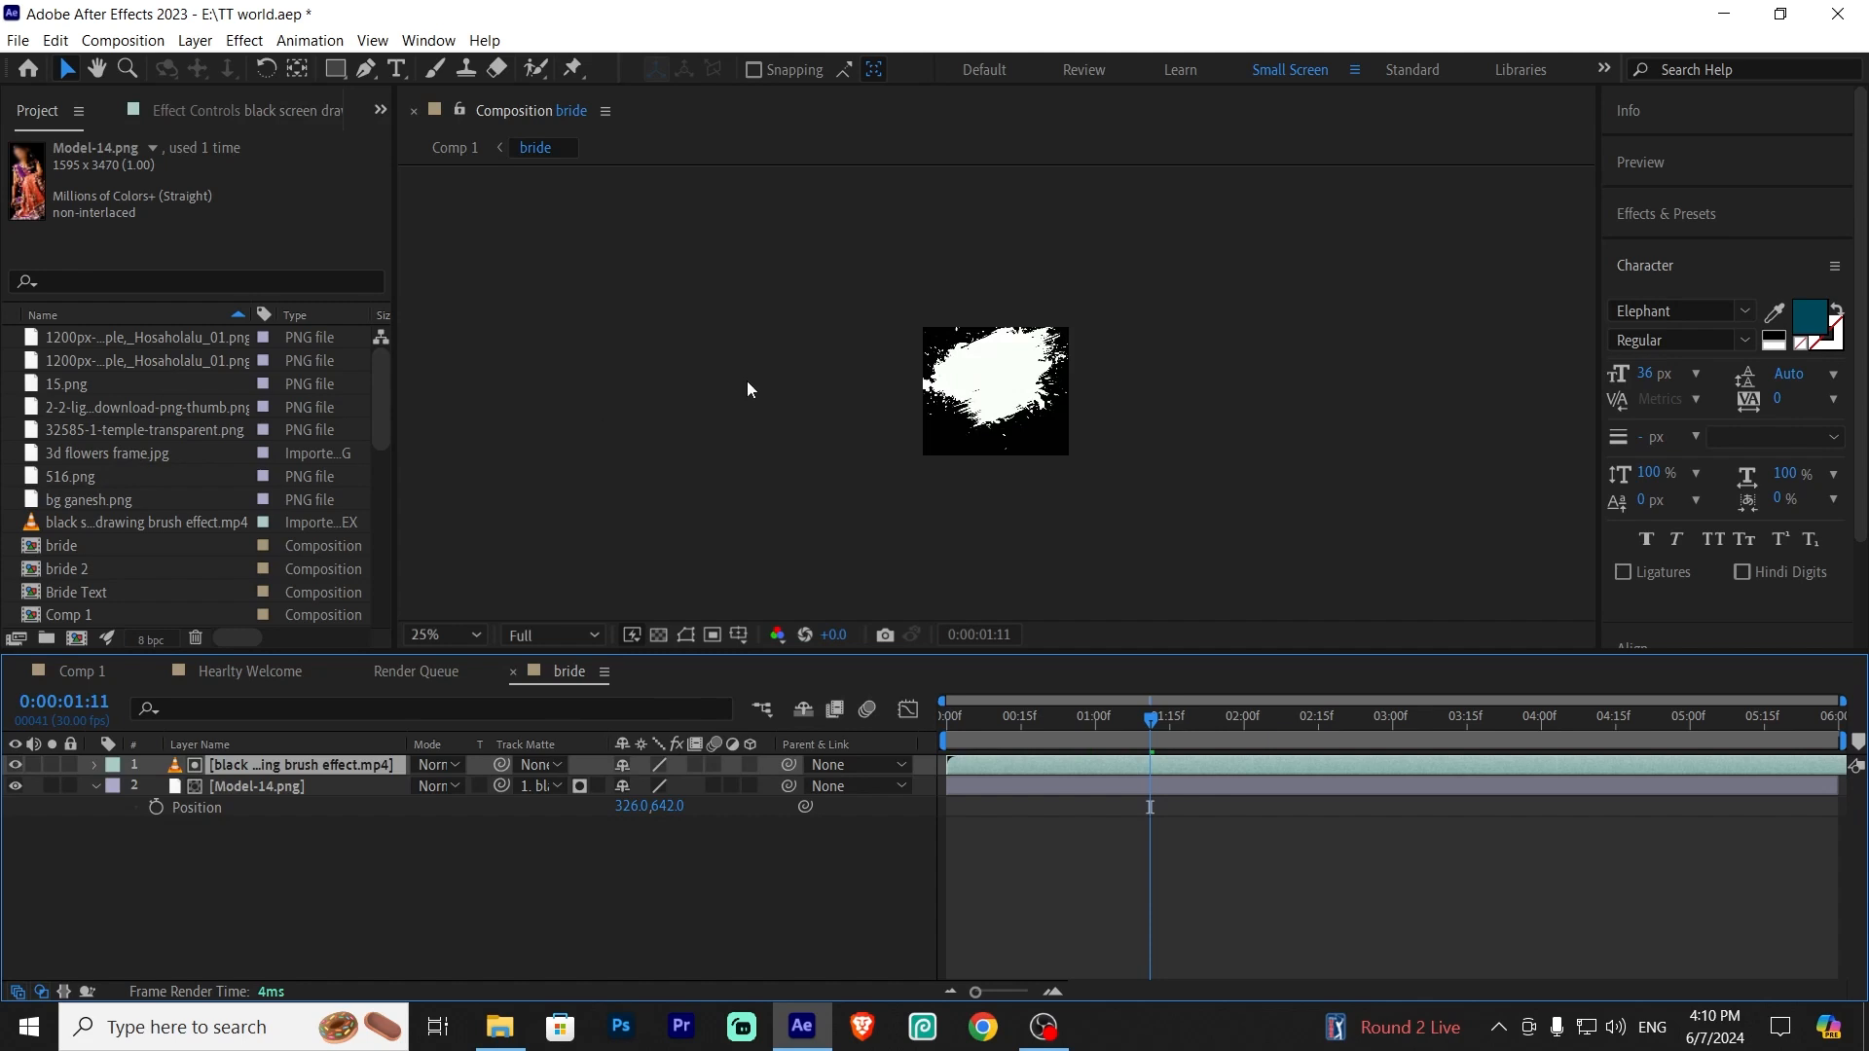
left_click(558, 786)
left_click(545, 810)
left_click(552, 787)
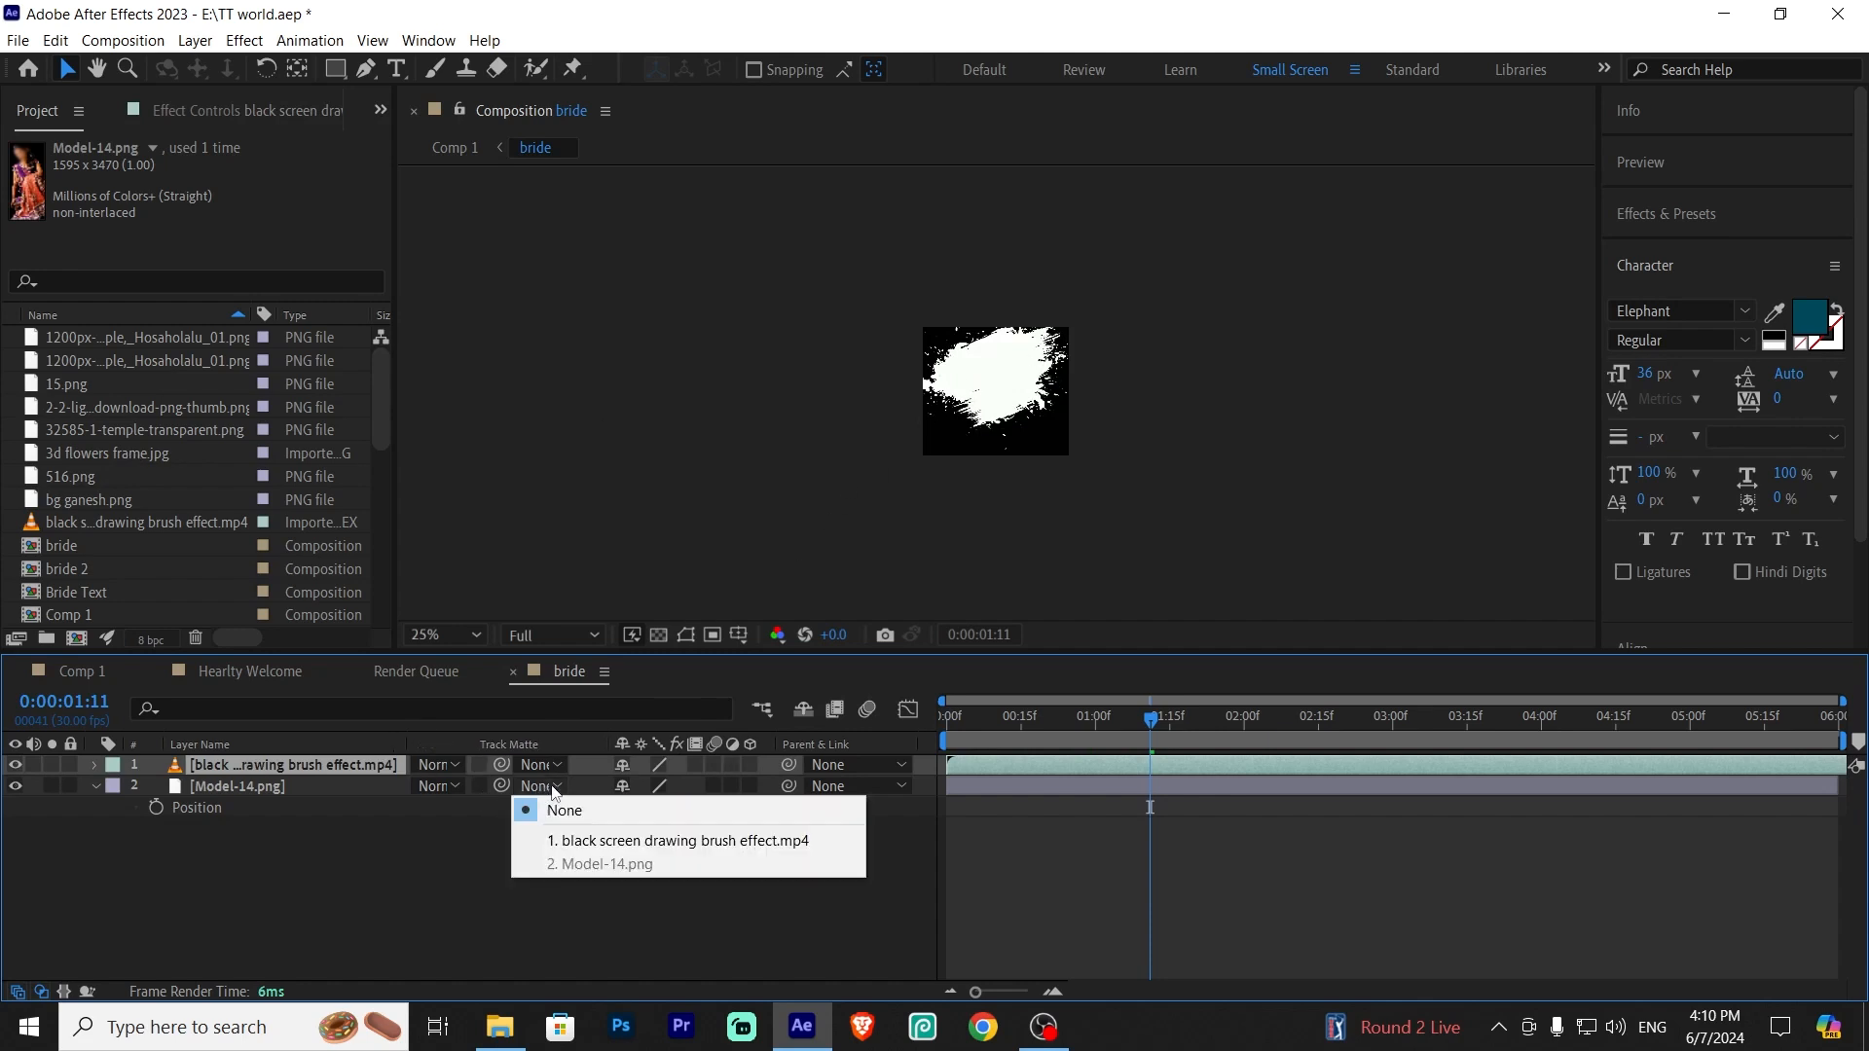
left_click(584, 842)
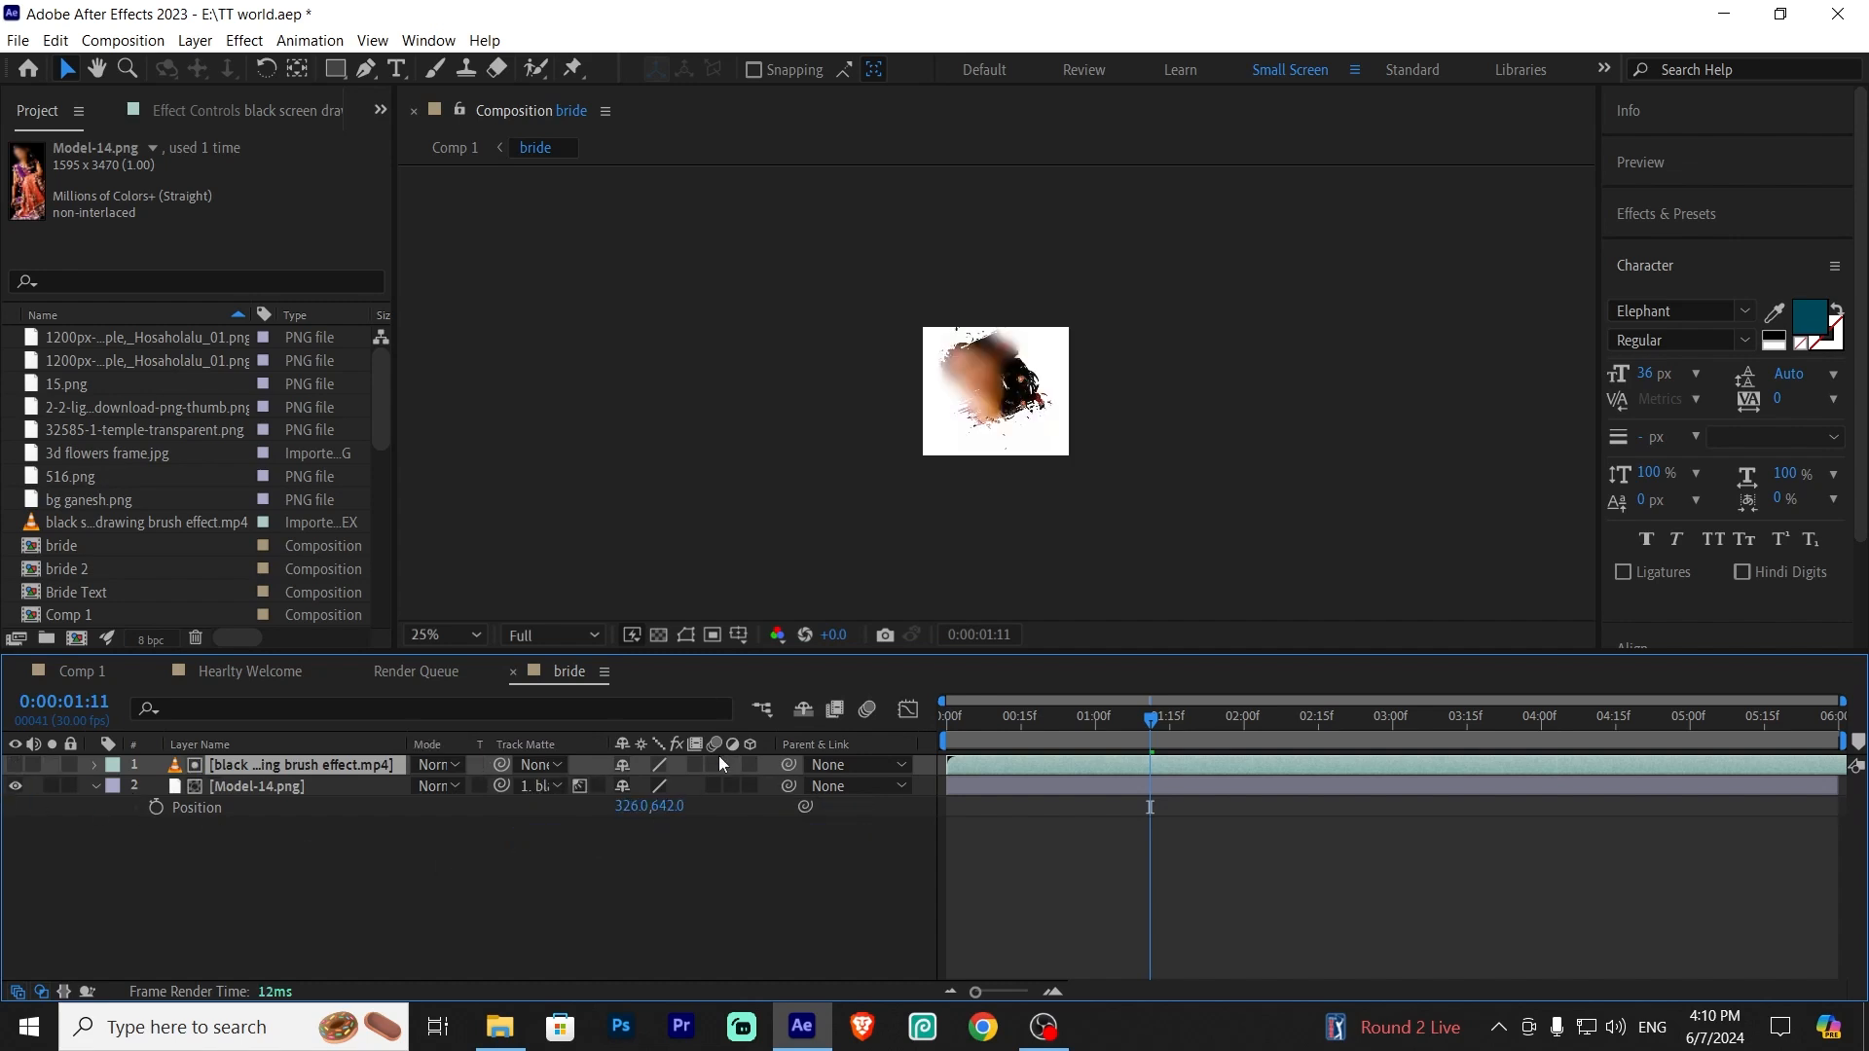
left_click(580, 785)
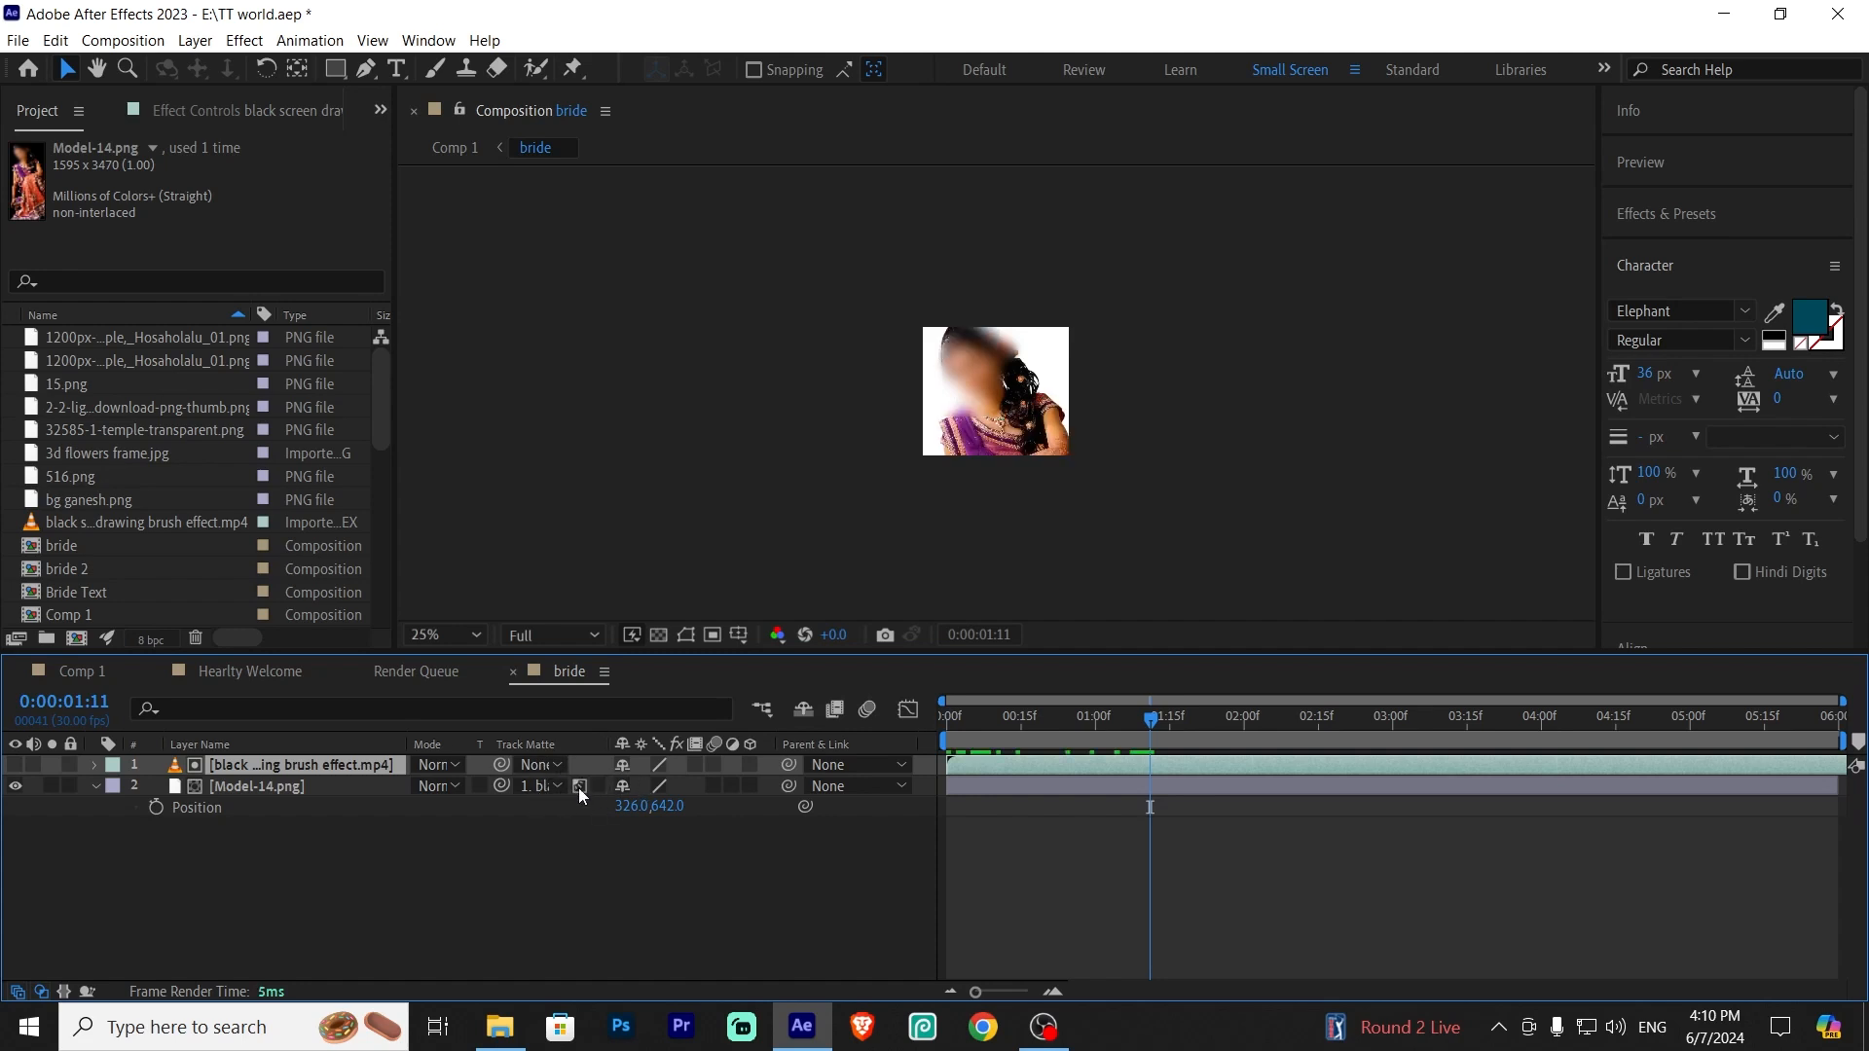
left_click(580, 787)
Scrub through the bride precomp and Comp 1 to preview the brush reveal of the new bride image
left_click_drag(1003, 721, 1488, 727)
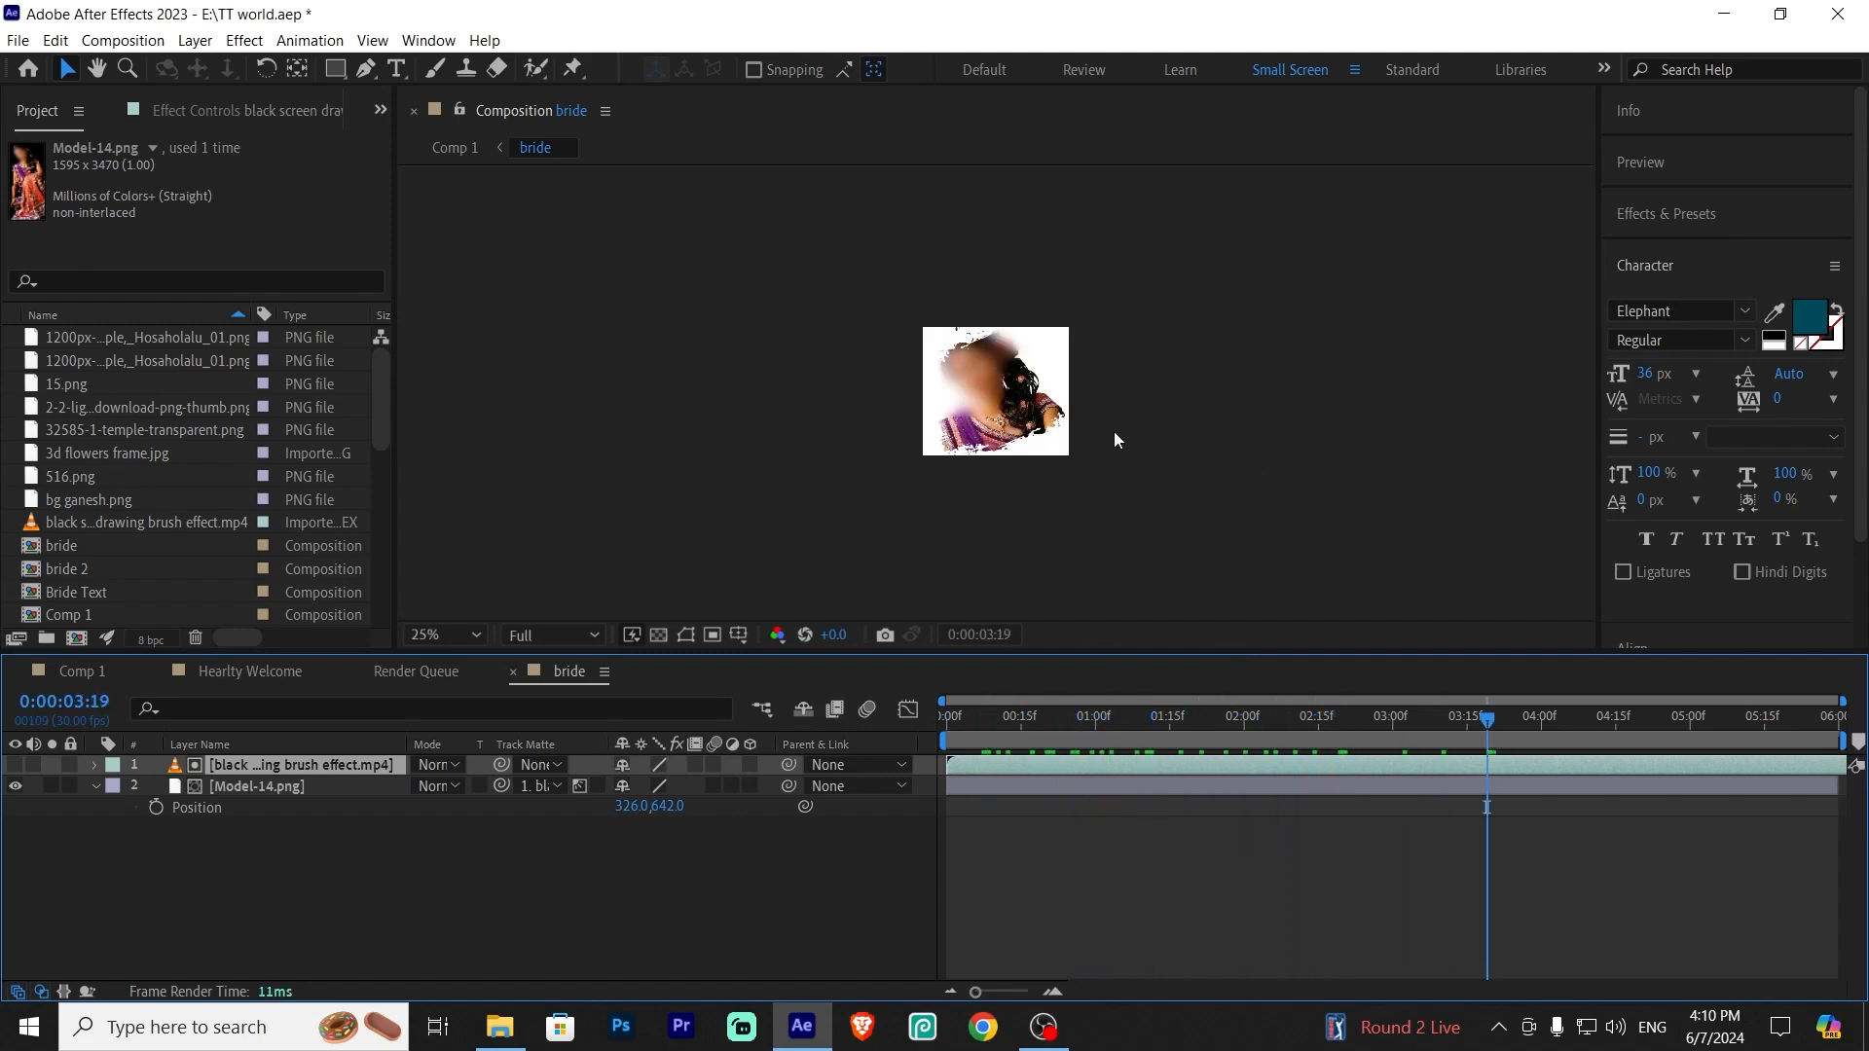
left_click(82, 672)
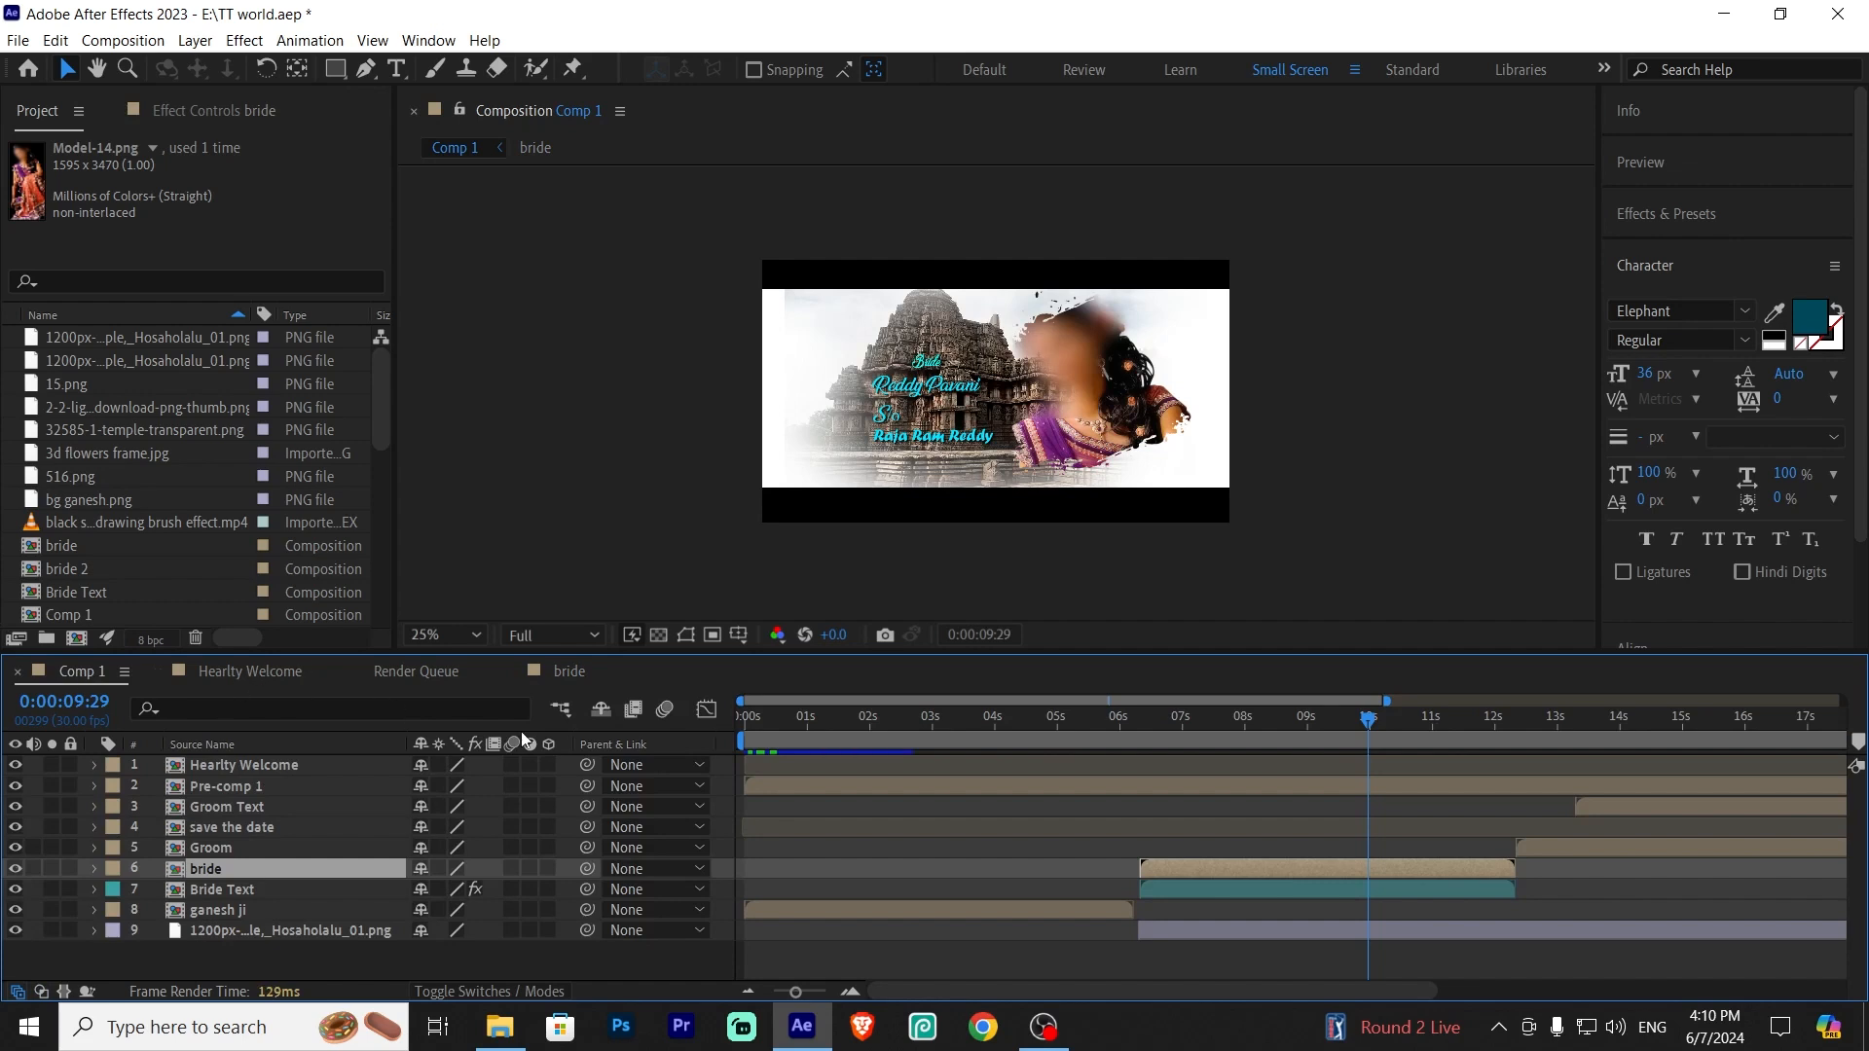
left_click_drag(1368, 728, 1365, 769)
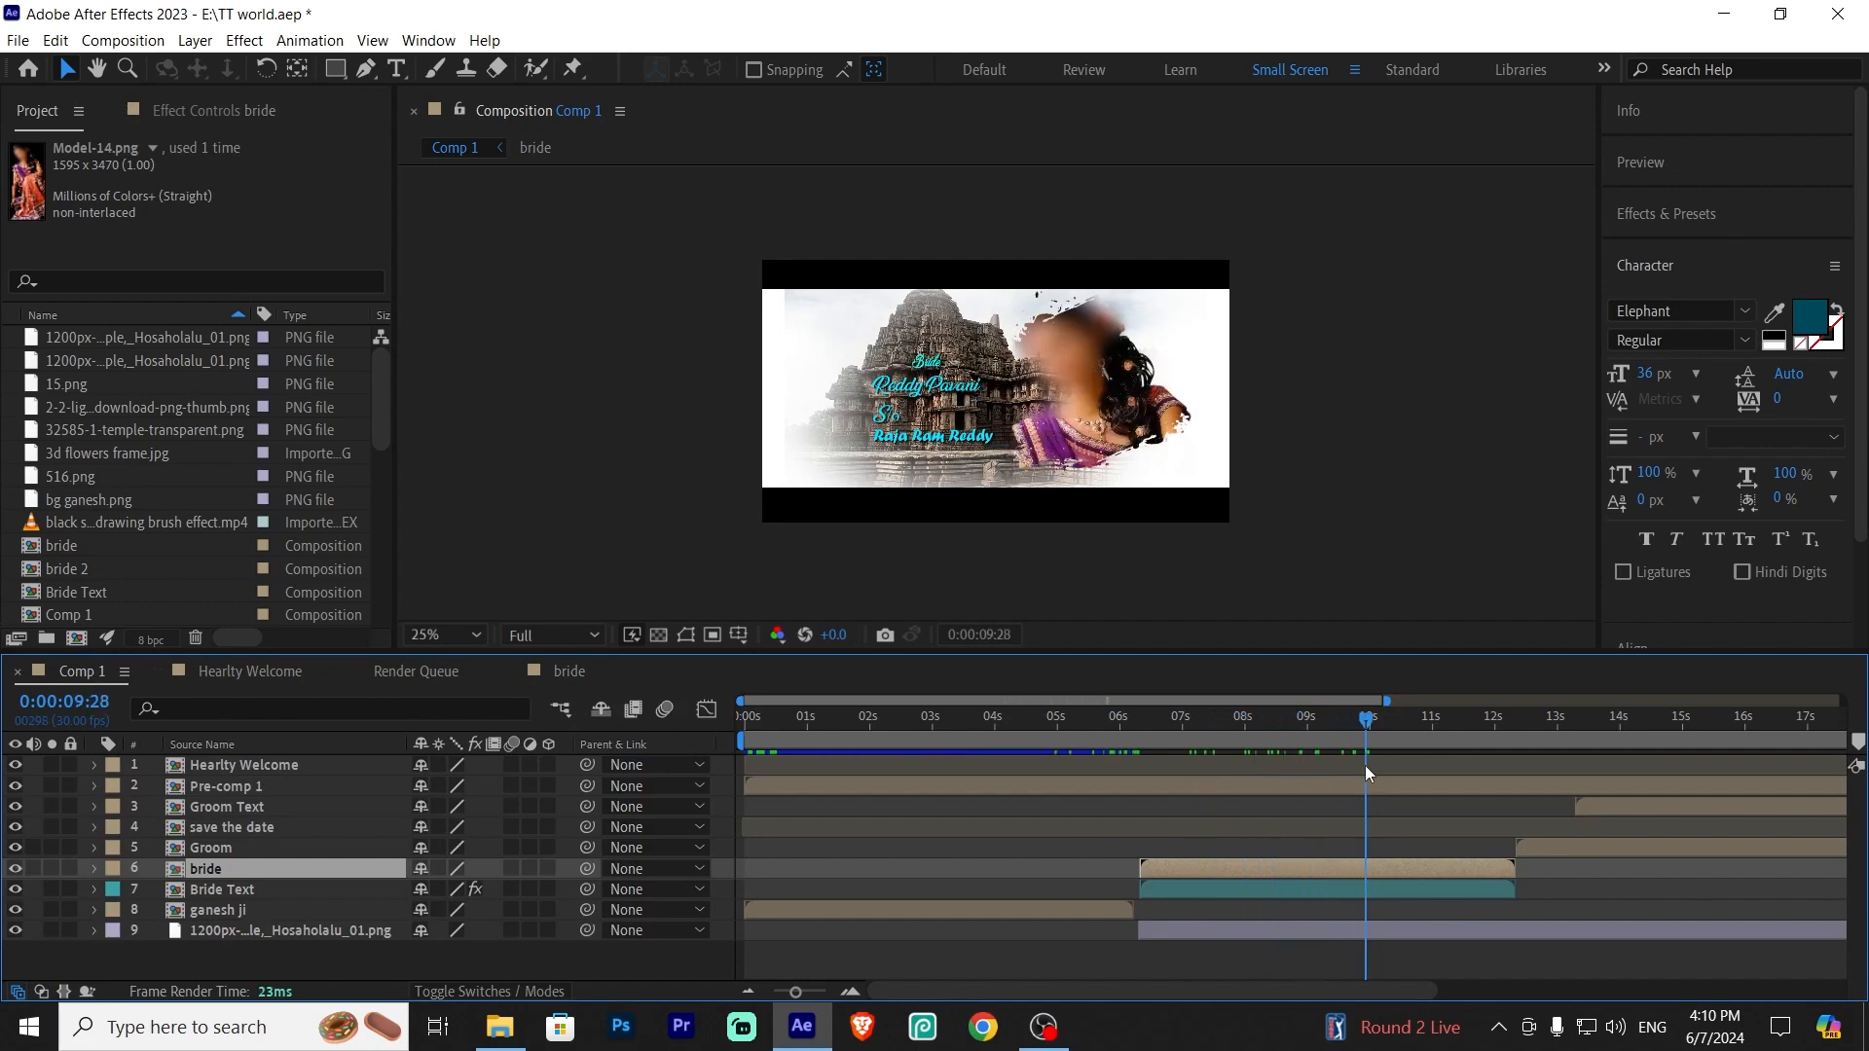
Open the Bride Text precomp and scrub to where the name lines appear
left_click(225, 889)
double_click(267, 891)
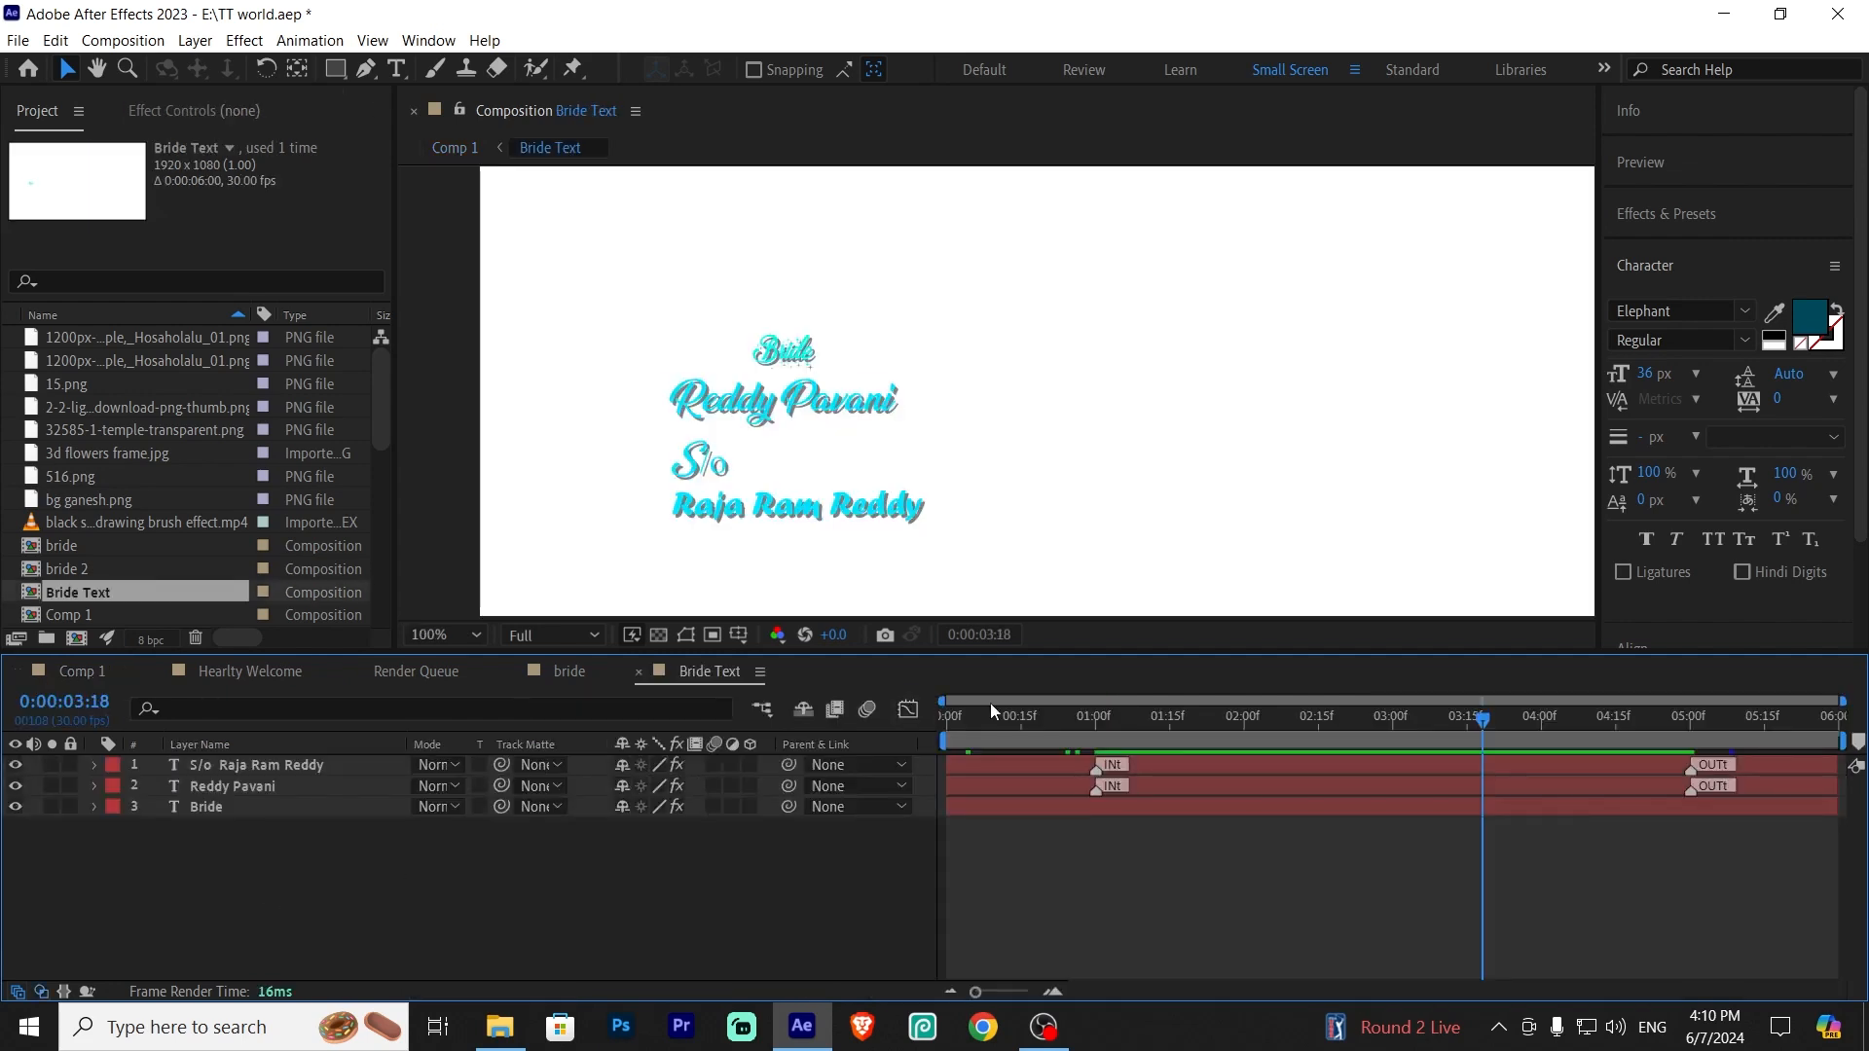
left_click_drag(1483, 718, 854, 759)
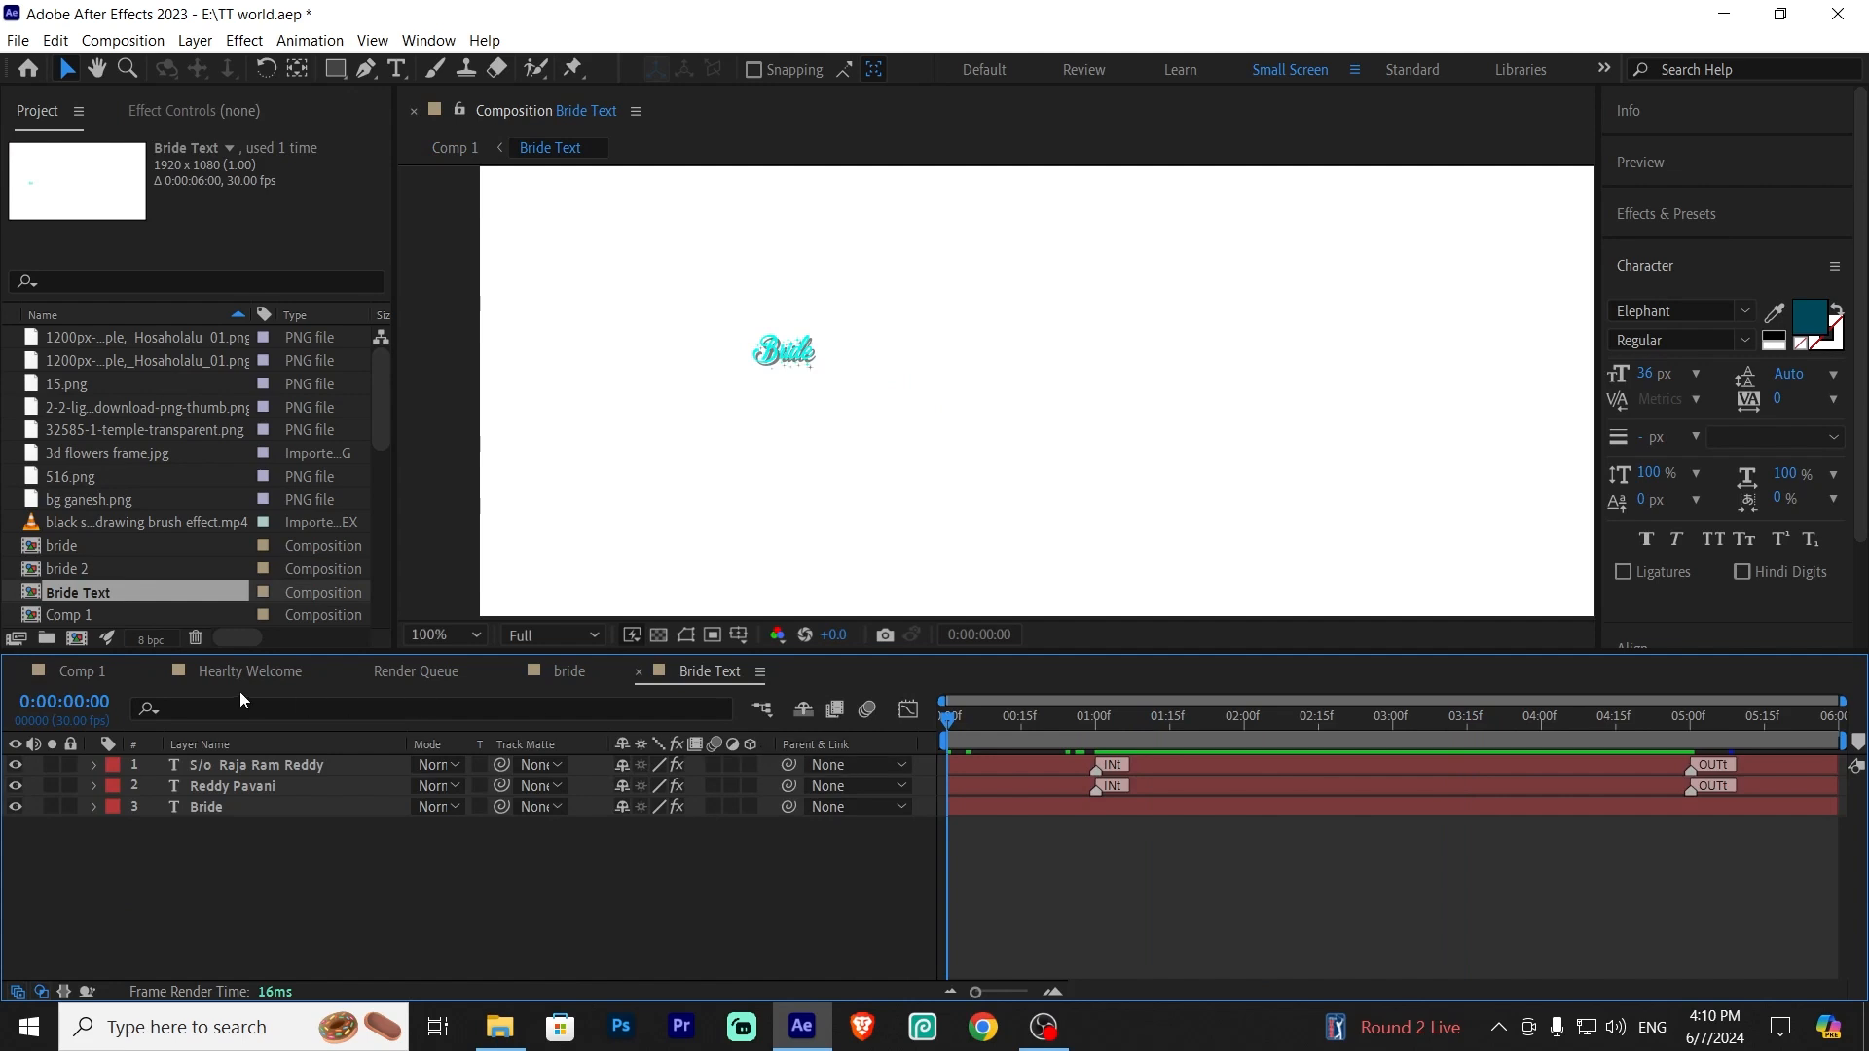
left_click(139, 679)
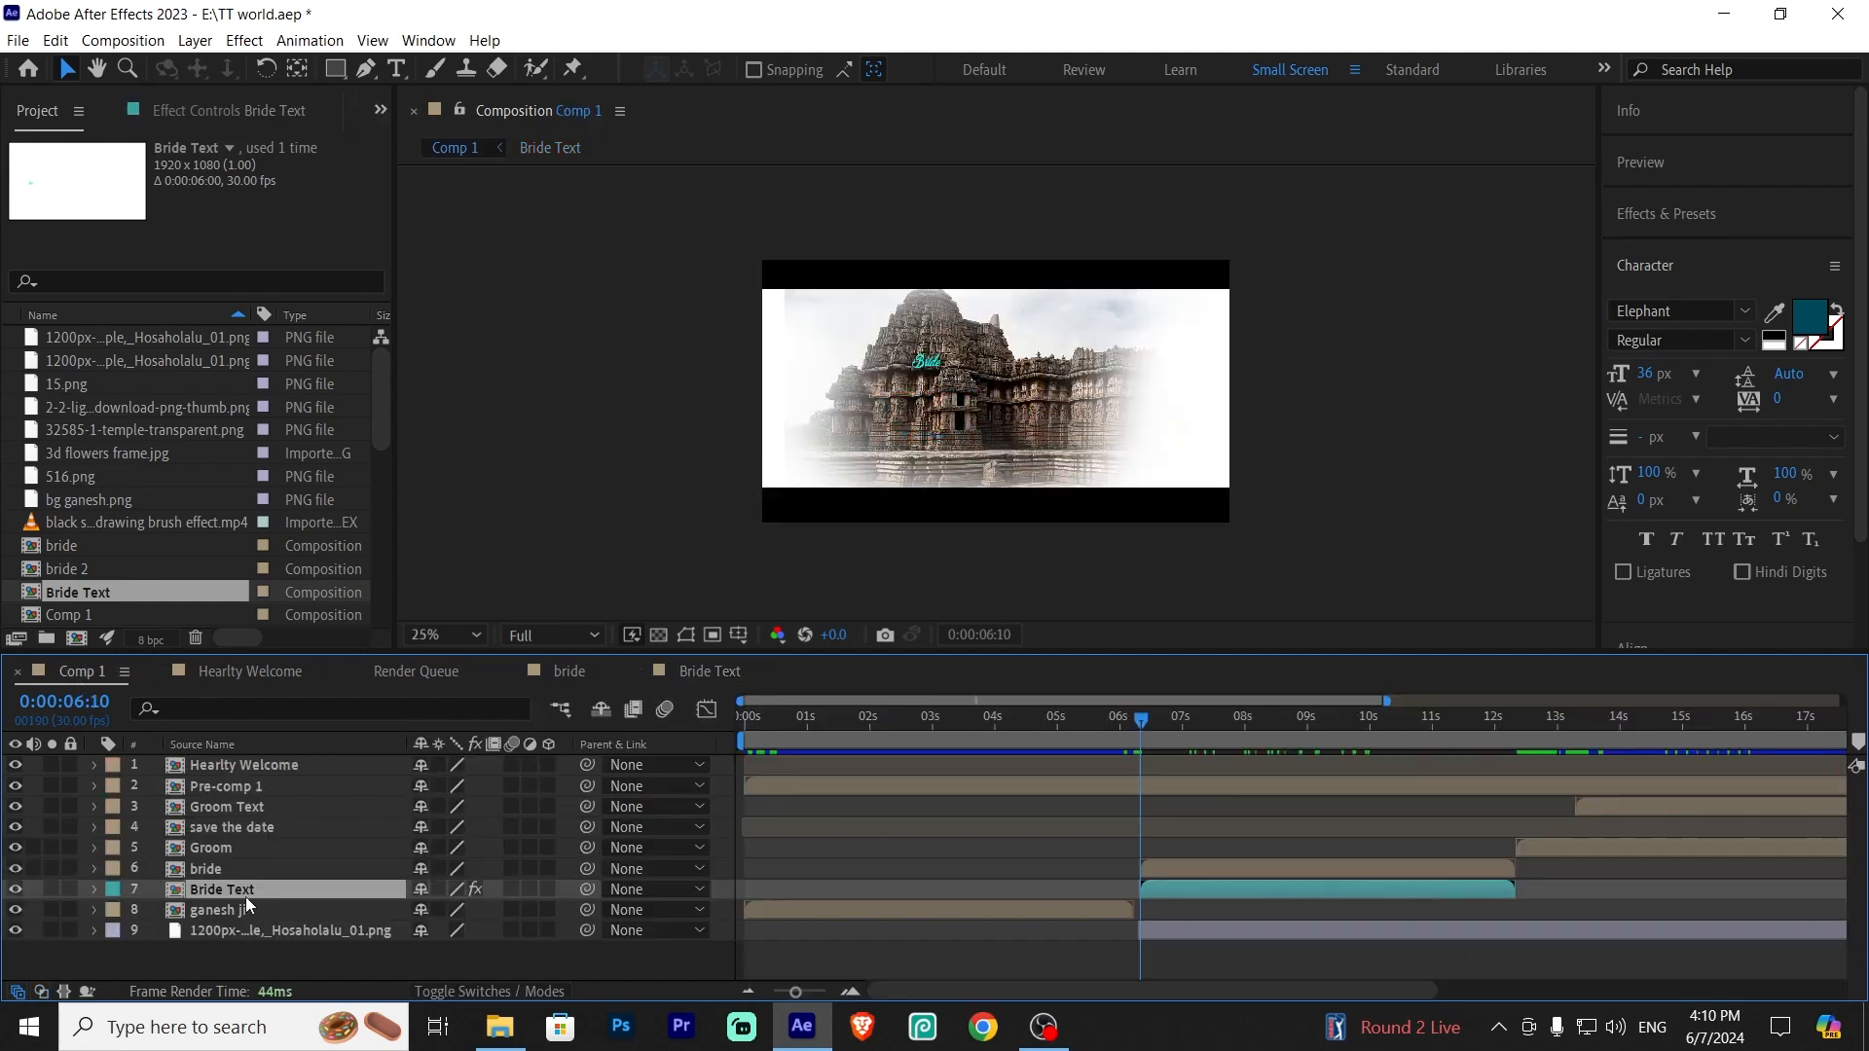
left_click(708, 670)
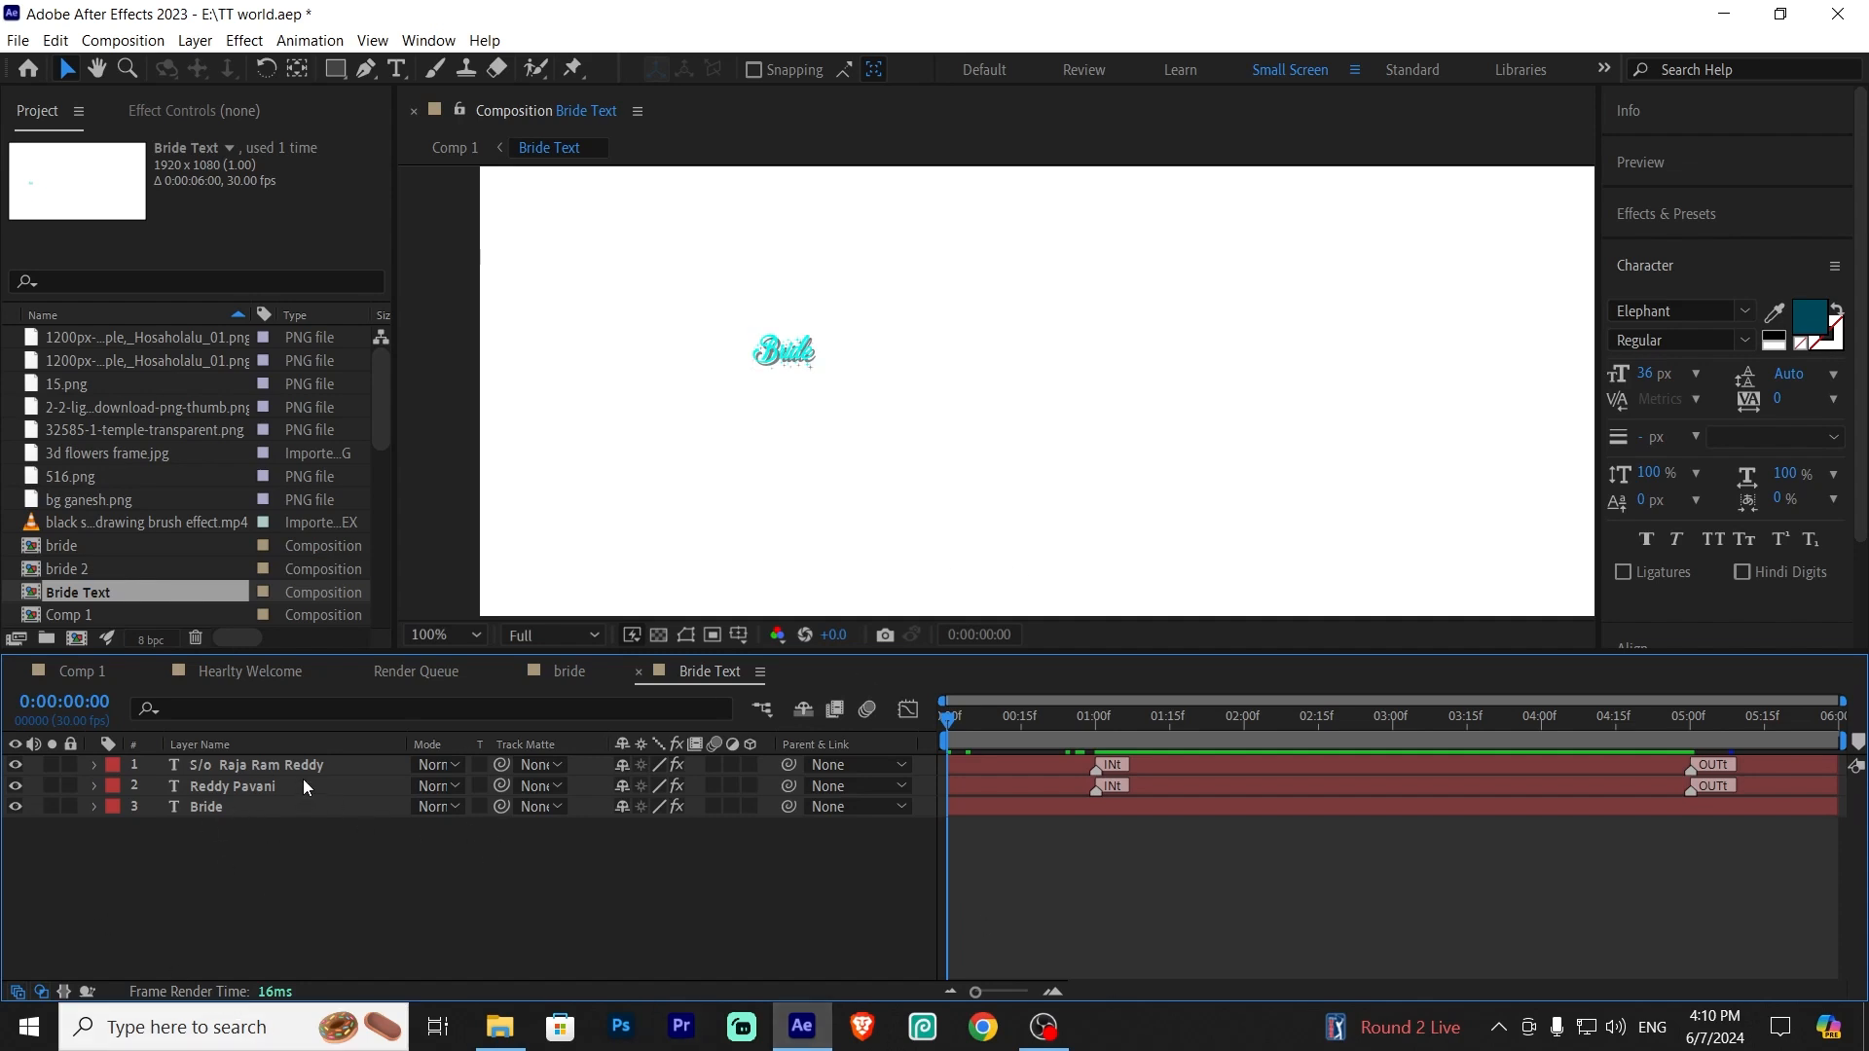
left_click(1125, 766)
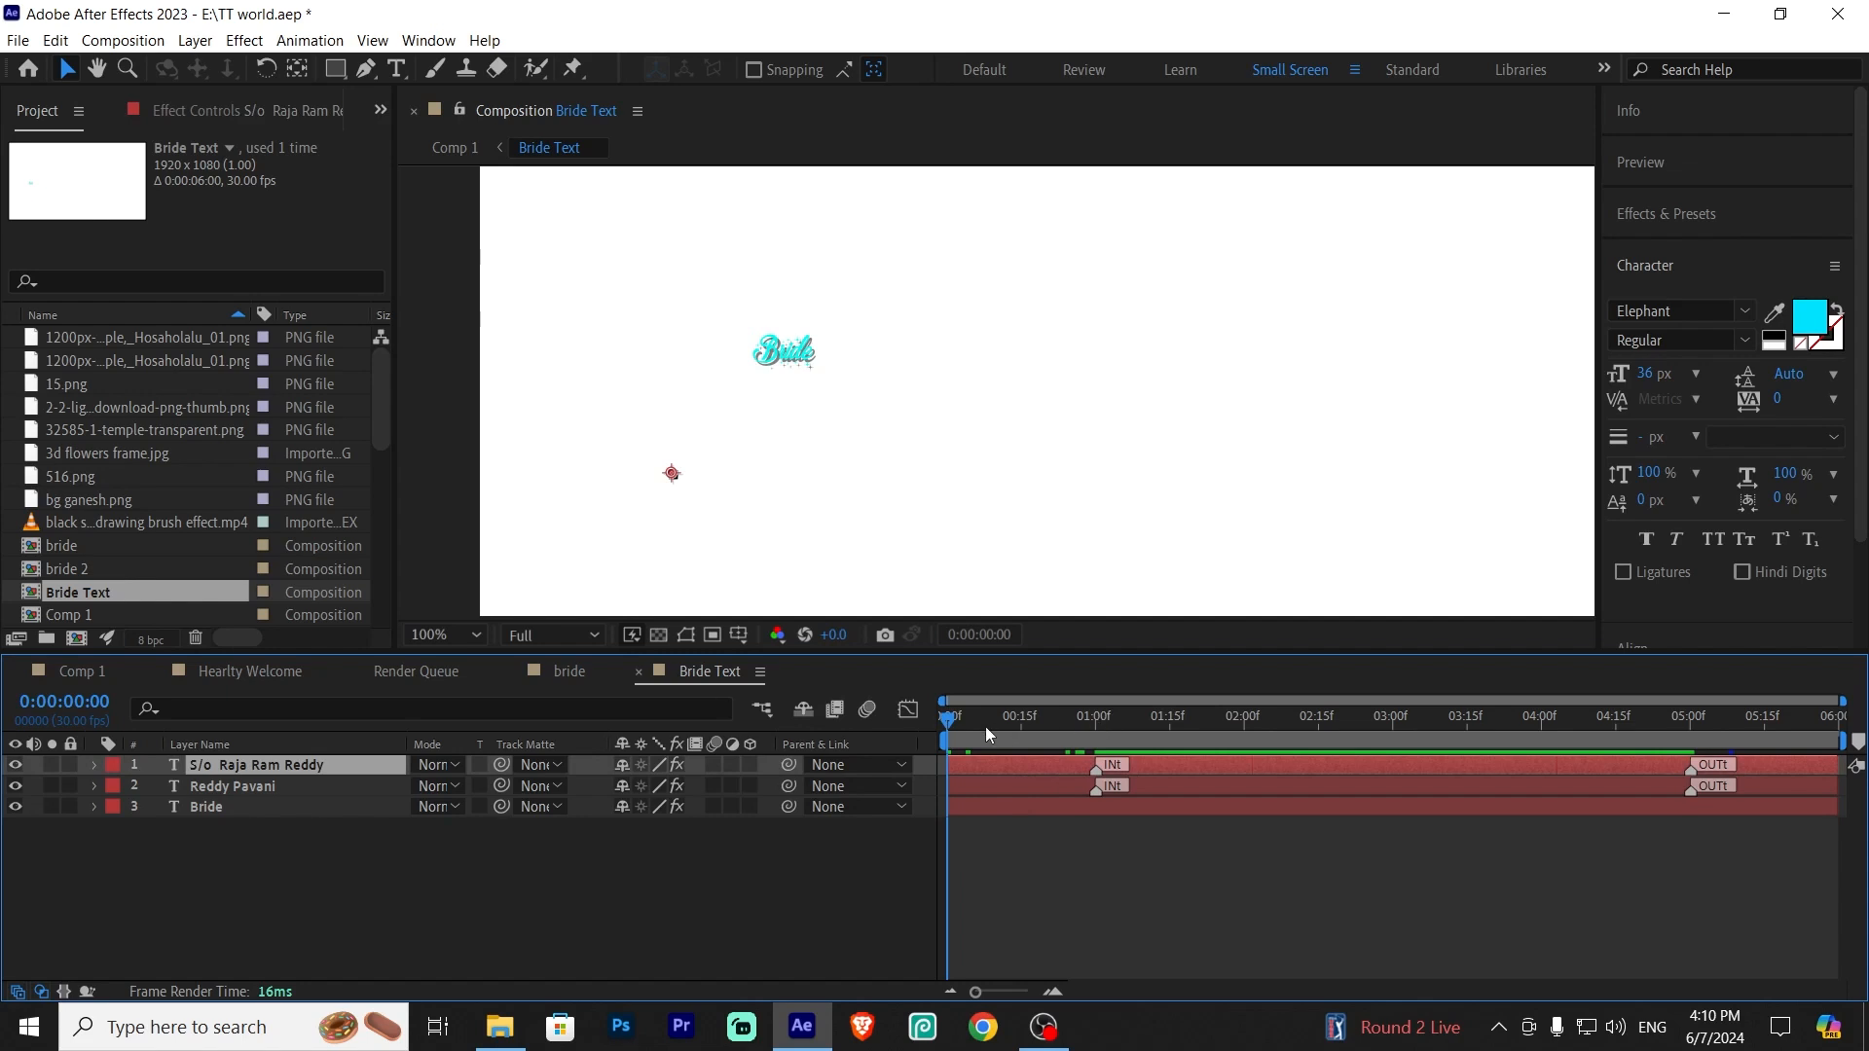
left_click_drag(973, 722, 1119, 739)
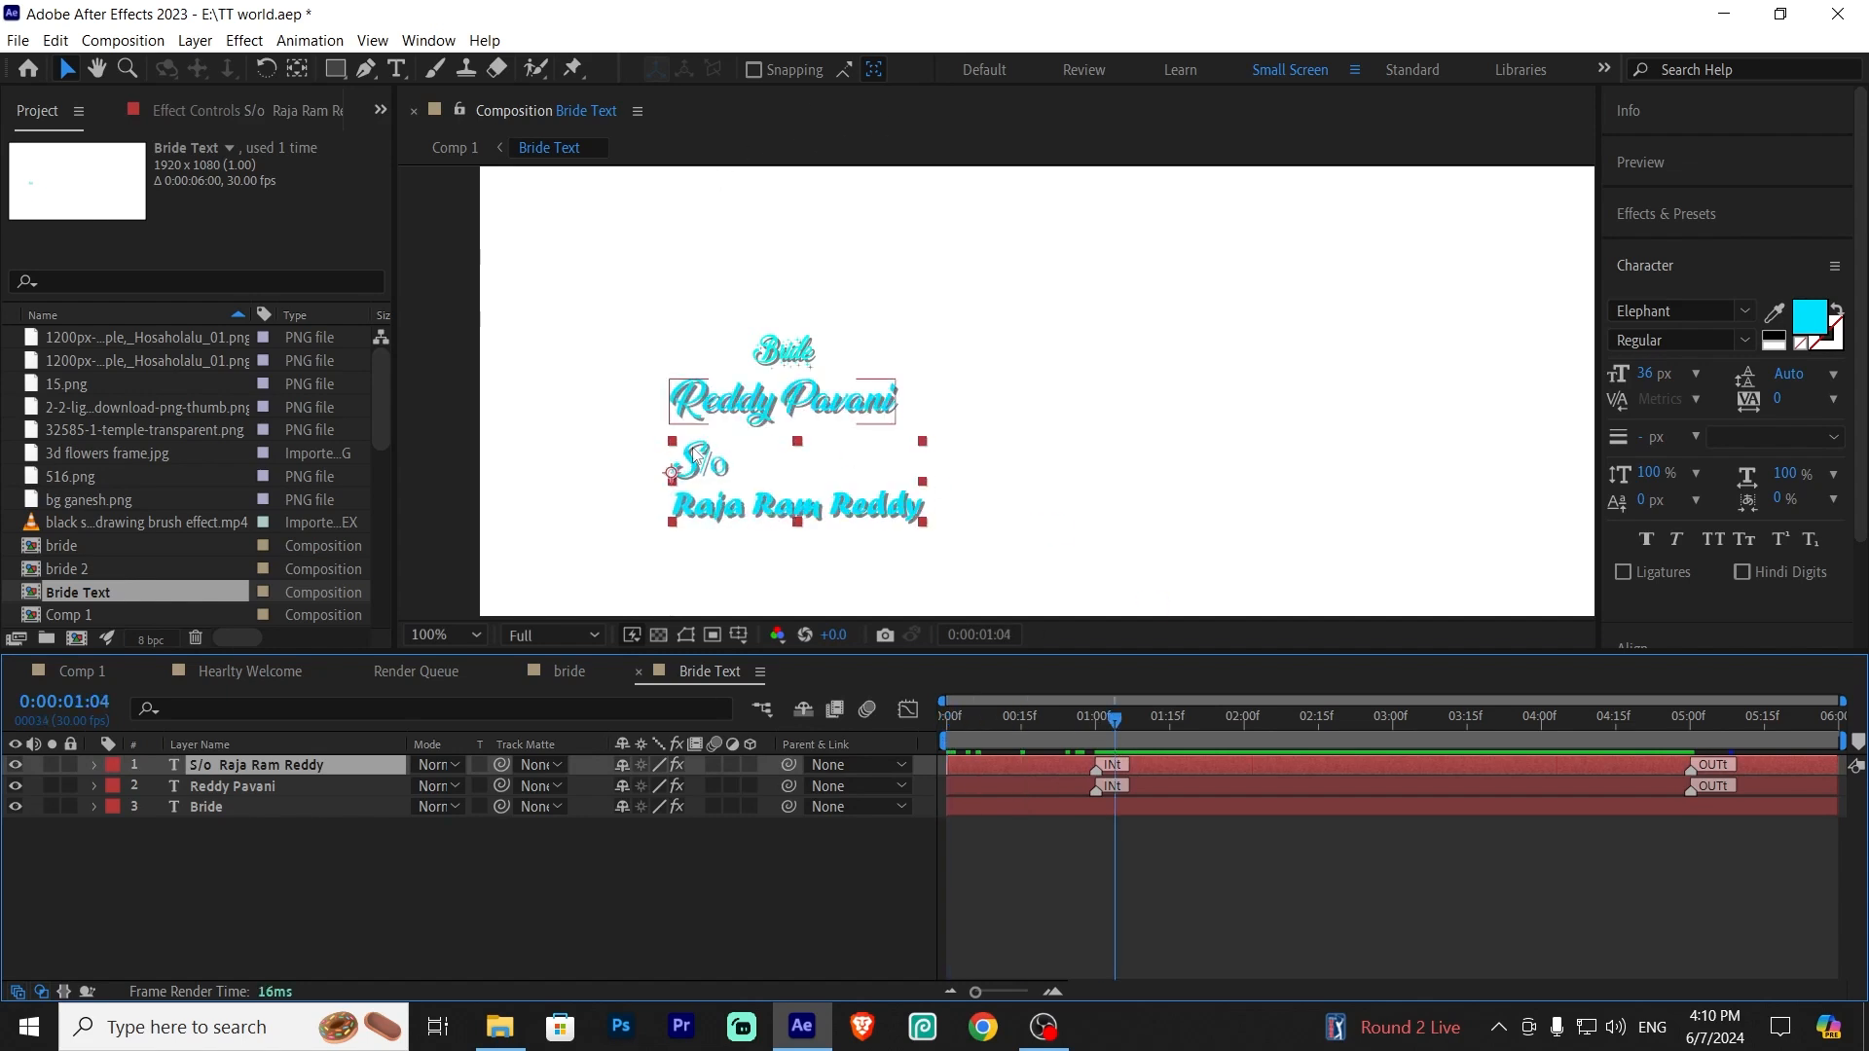
Retype the bride's name in the Bride Text precomp's name text layer with the new name
double_click(808, 402)
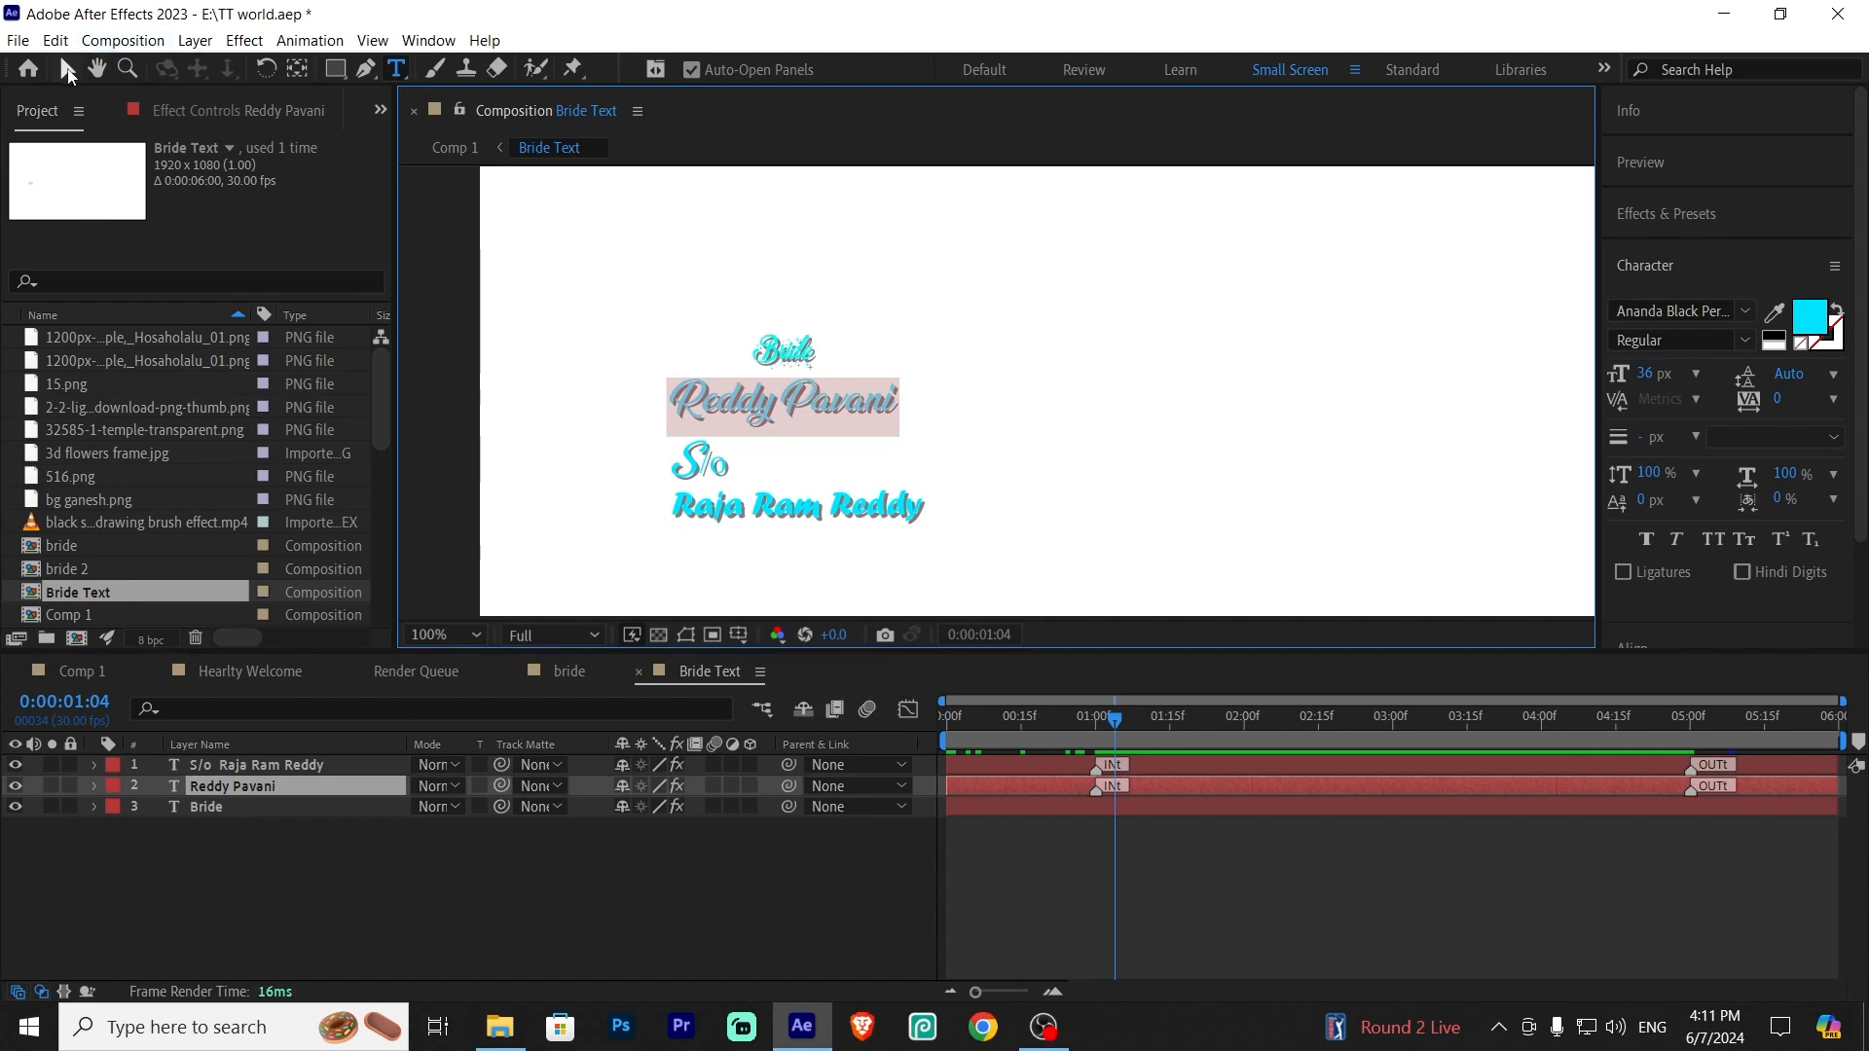
left_click(67, 70)
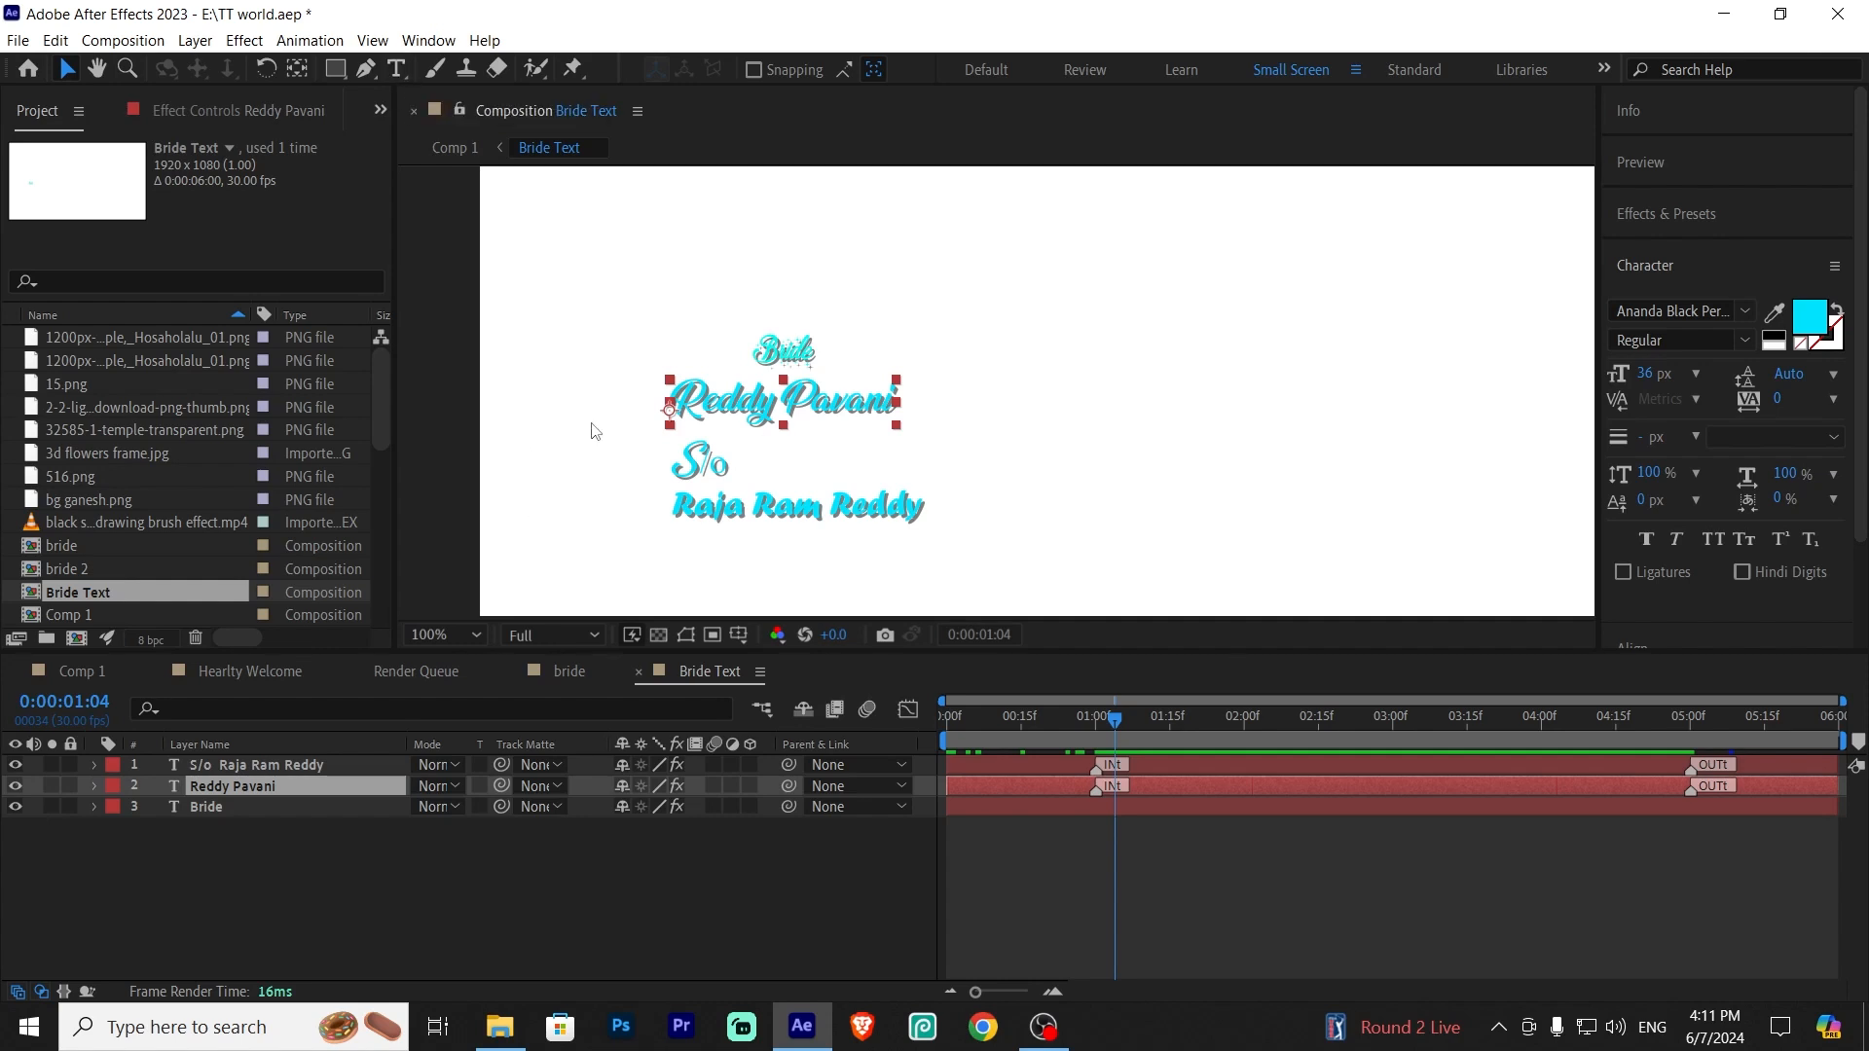
double_click(823, 403)
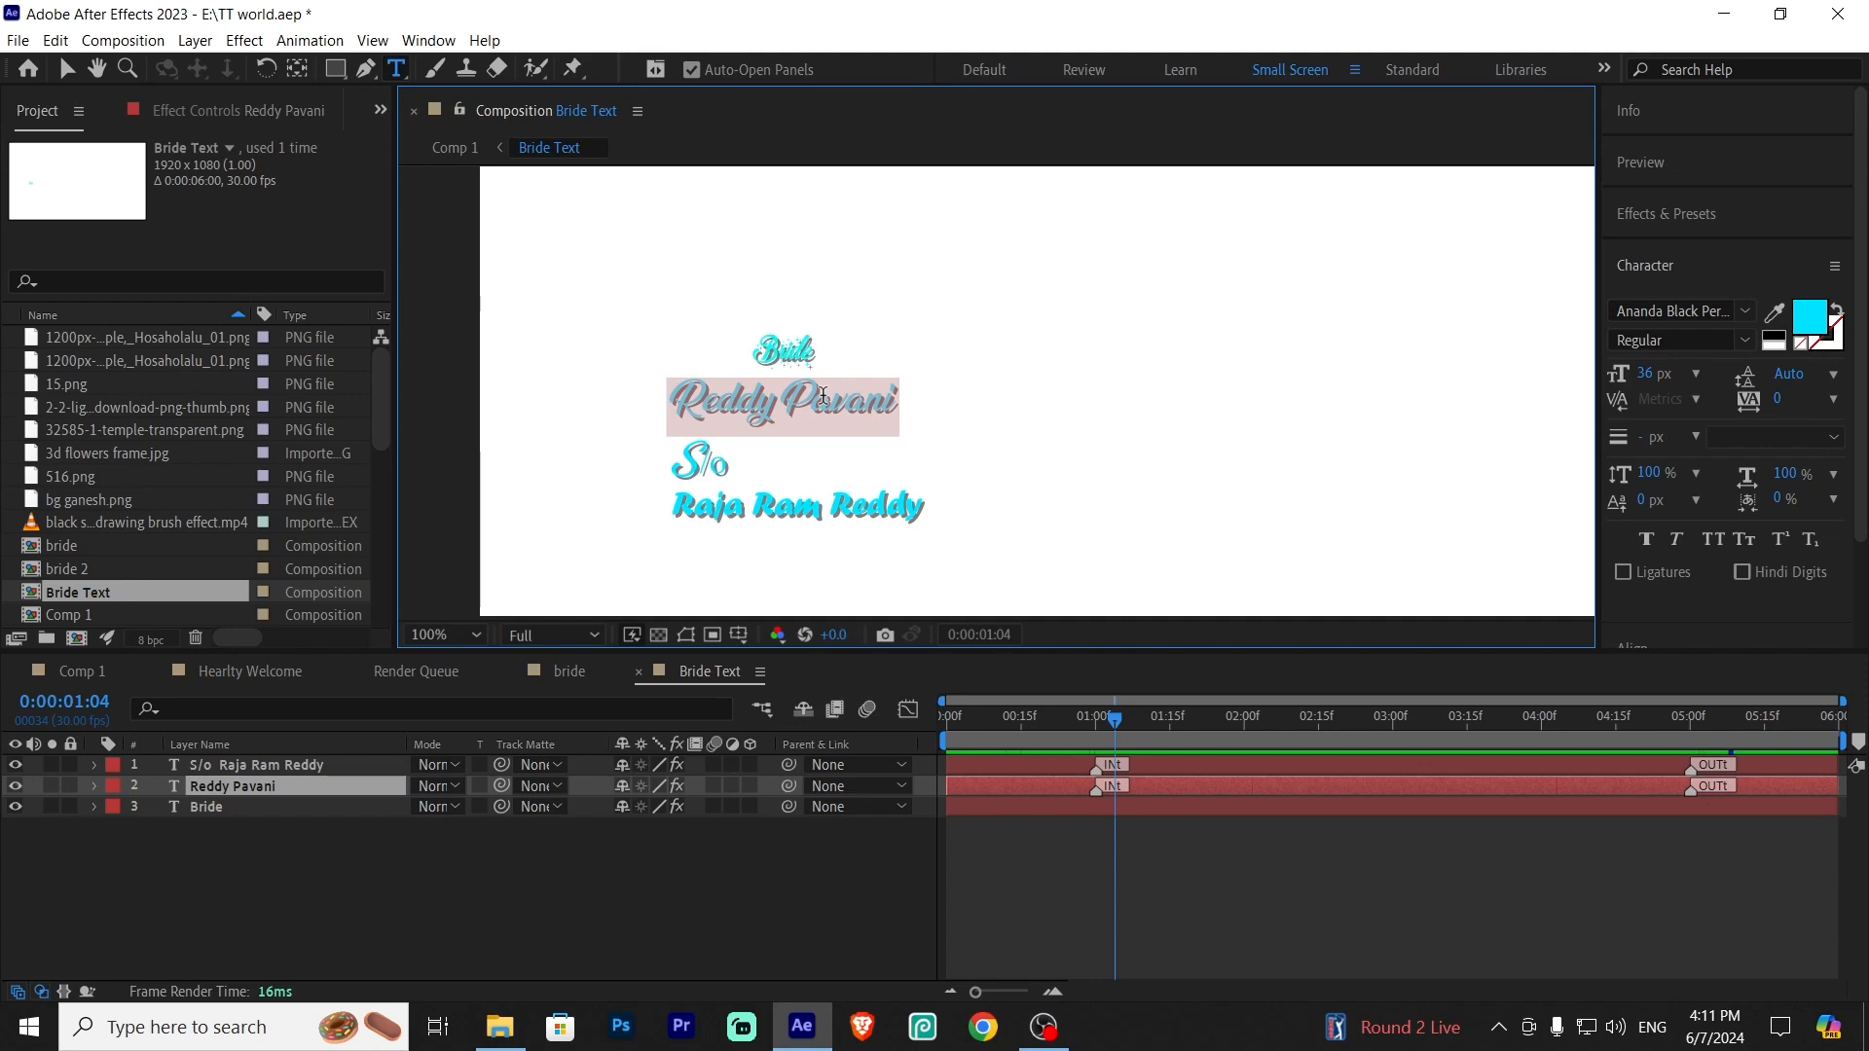
type("reyu")
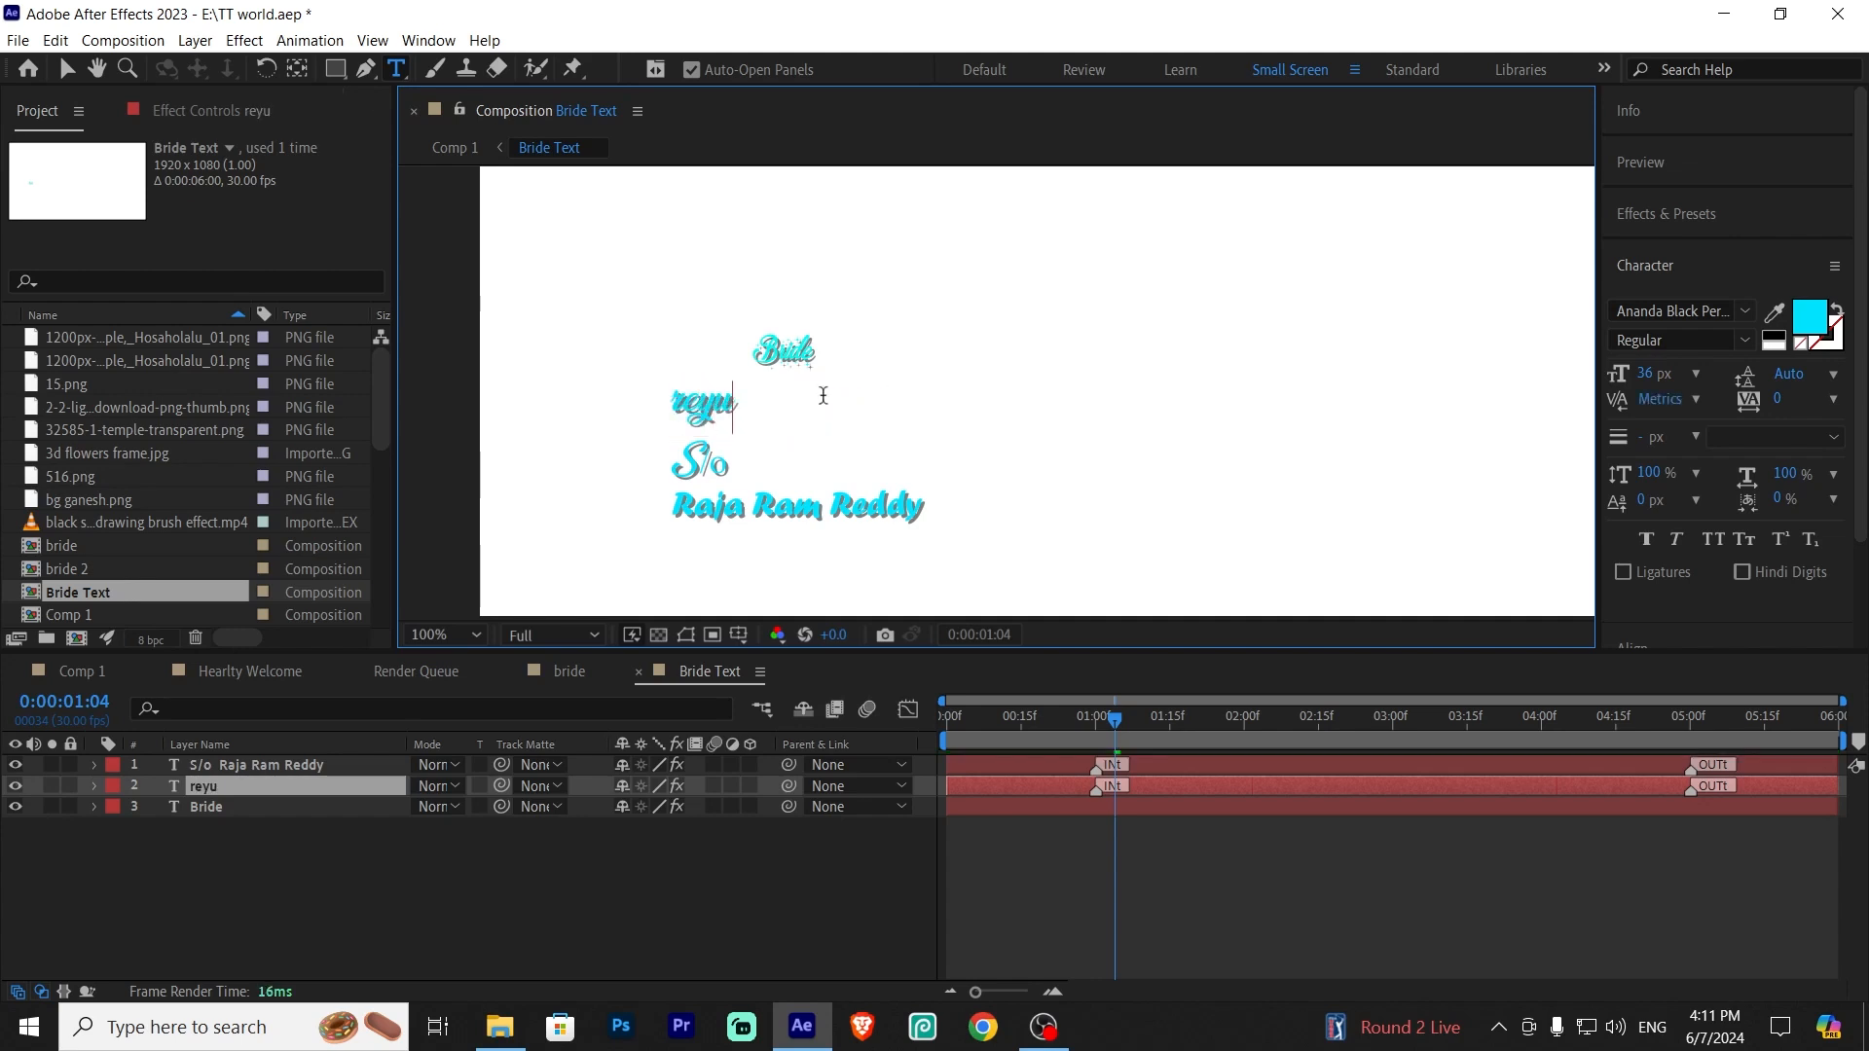
key("BackSpace")
key("BackSpace")
key("BackSpace")
key("BackSpace")
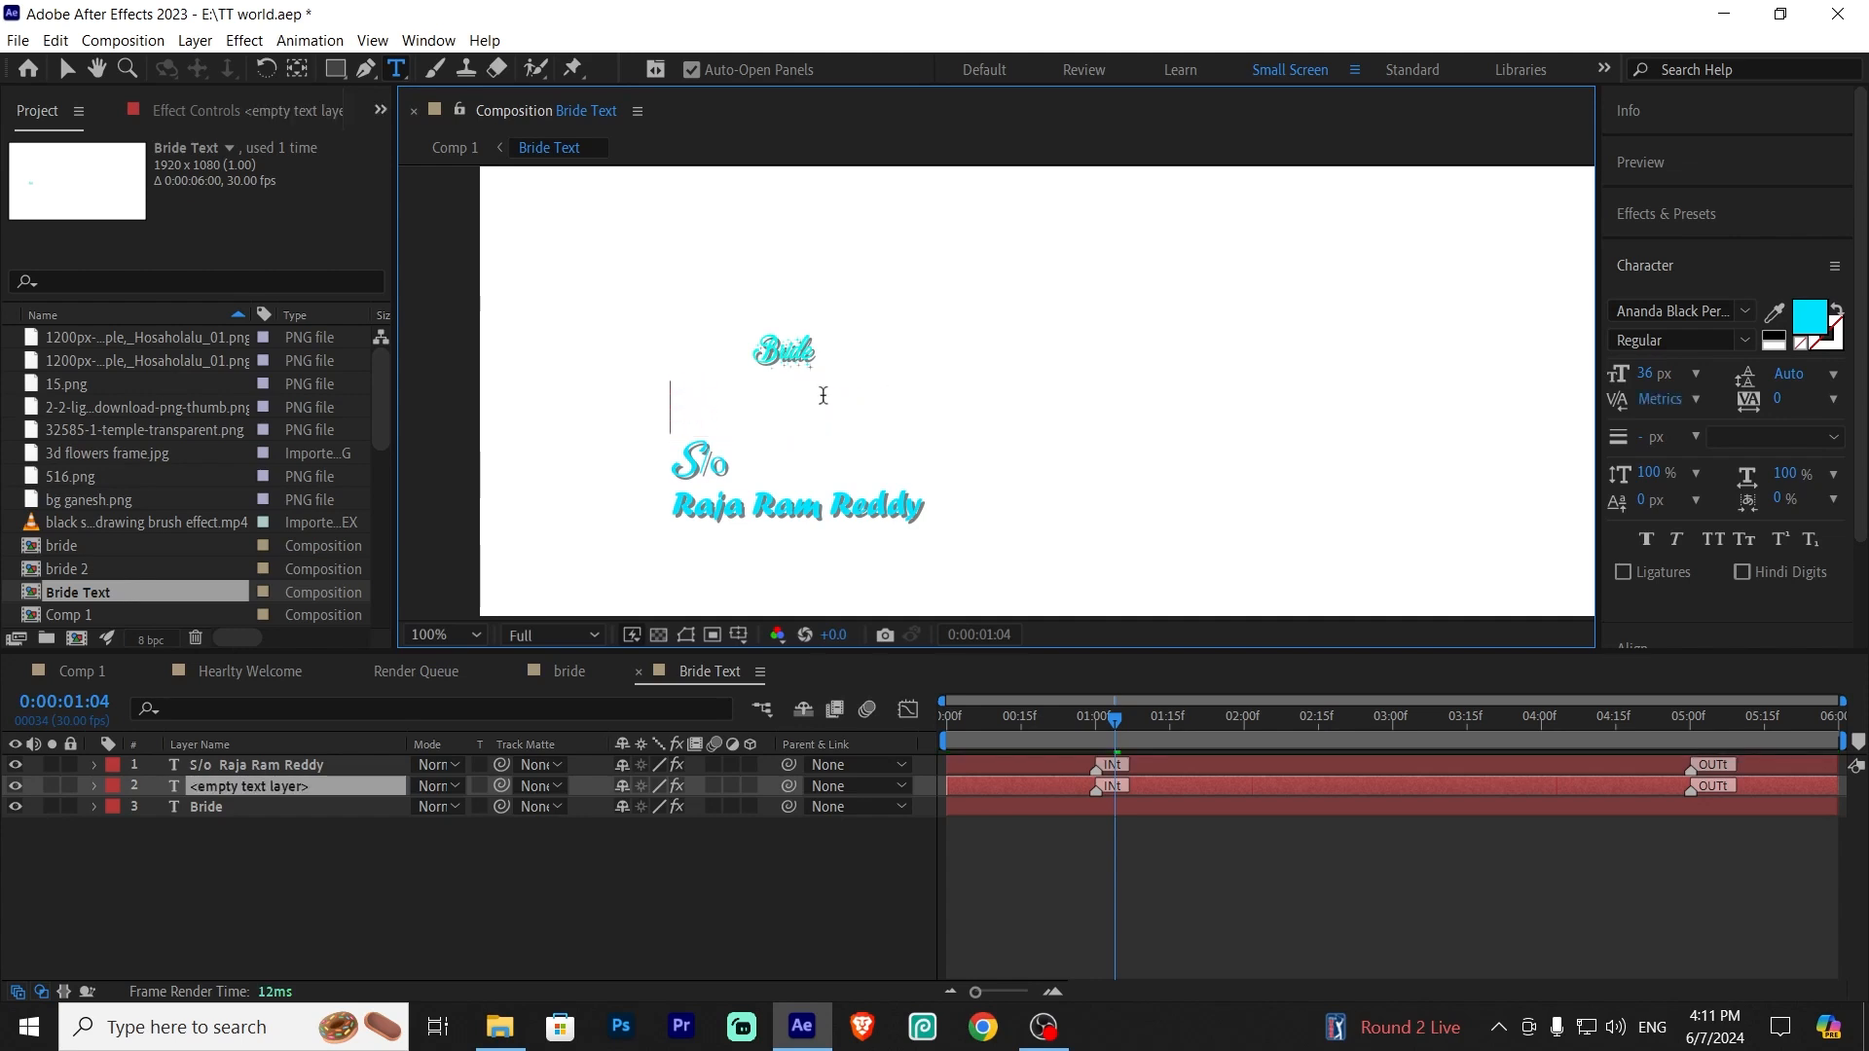
type("RE")
key("BackSpace")
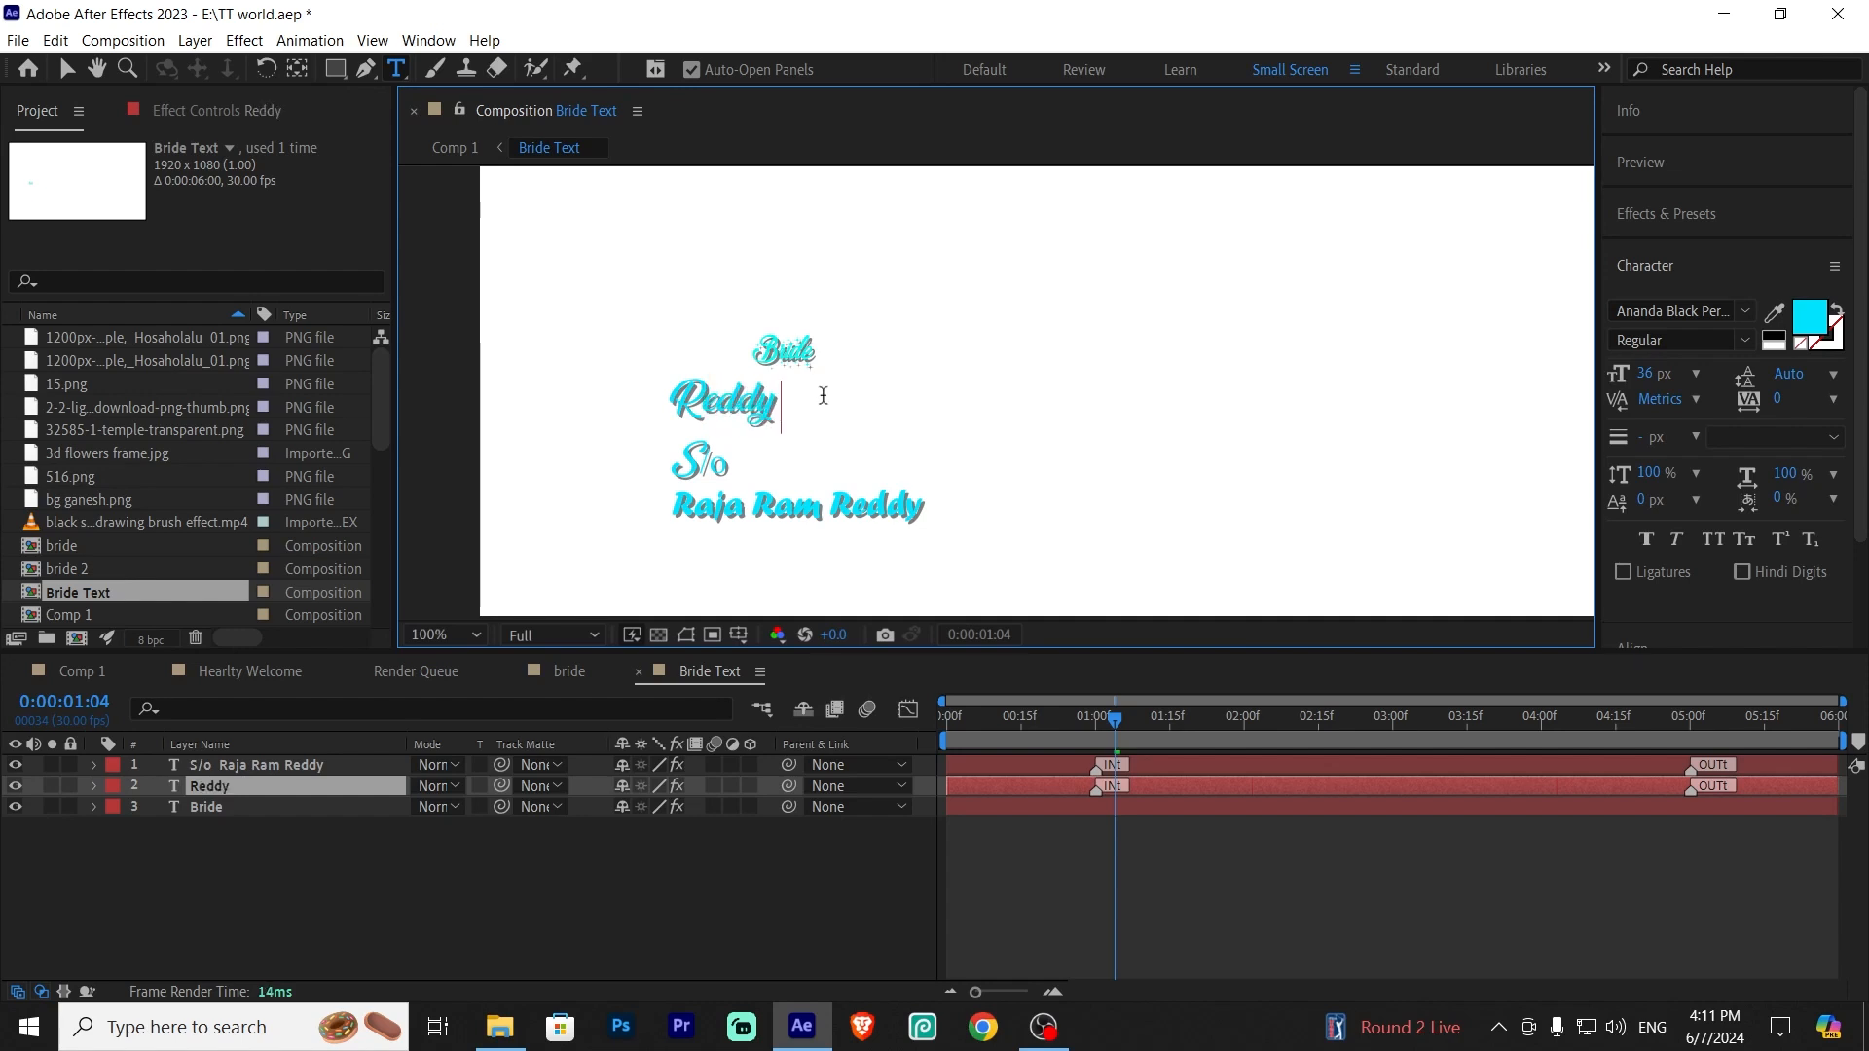
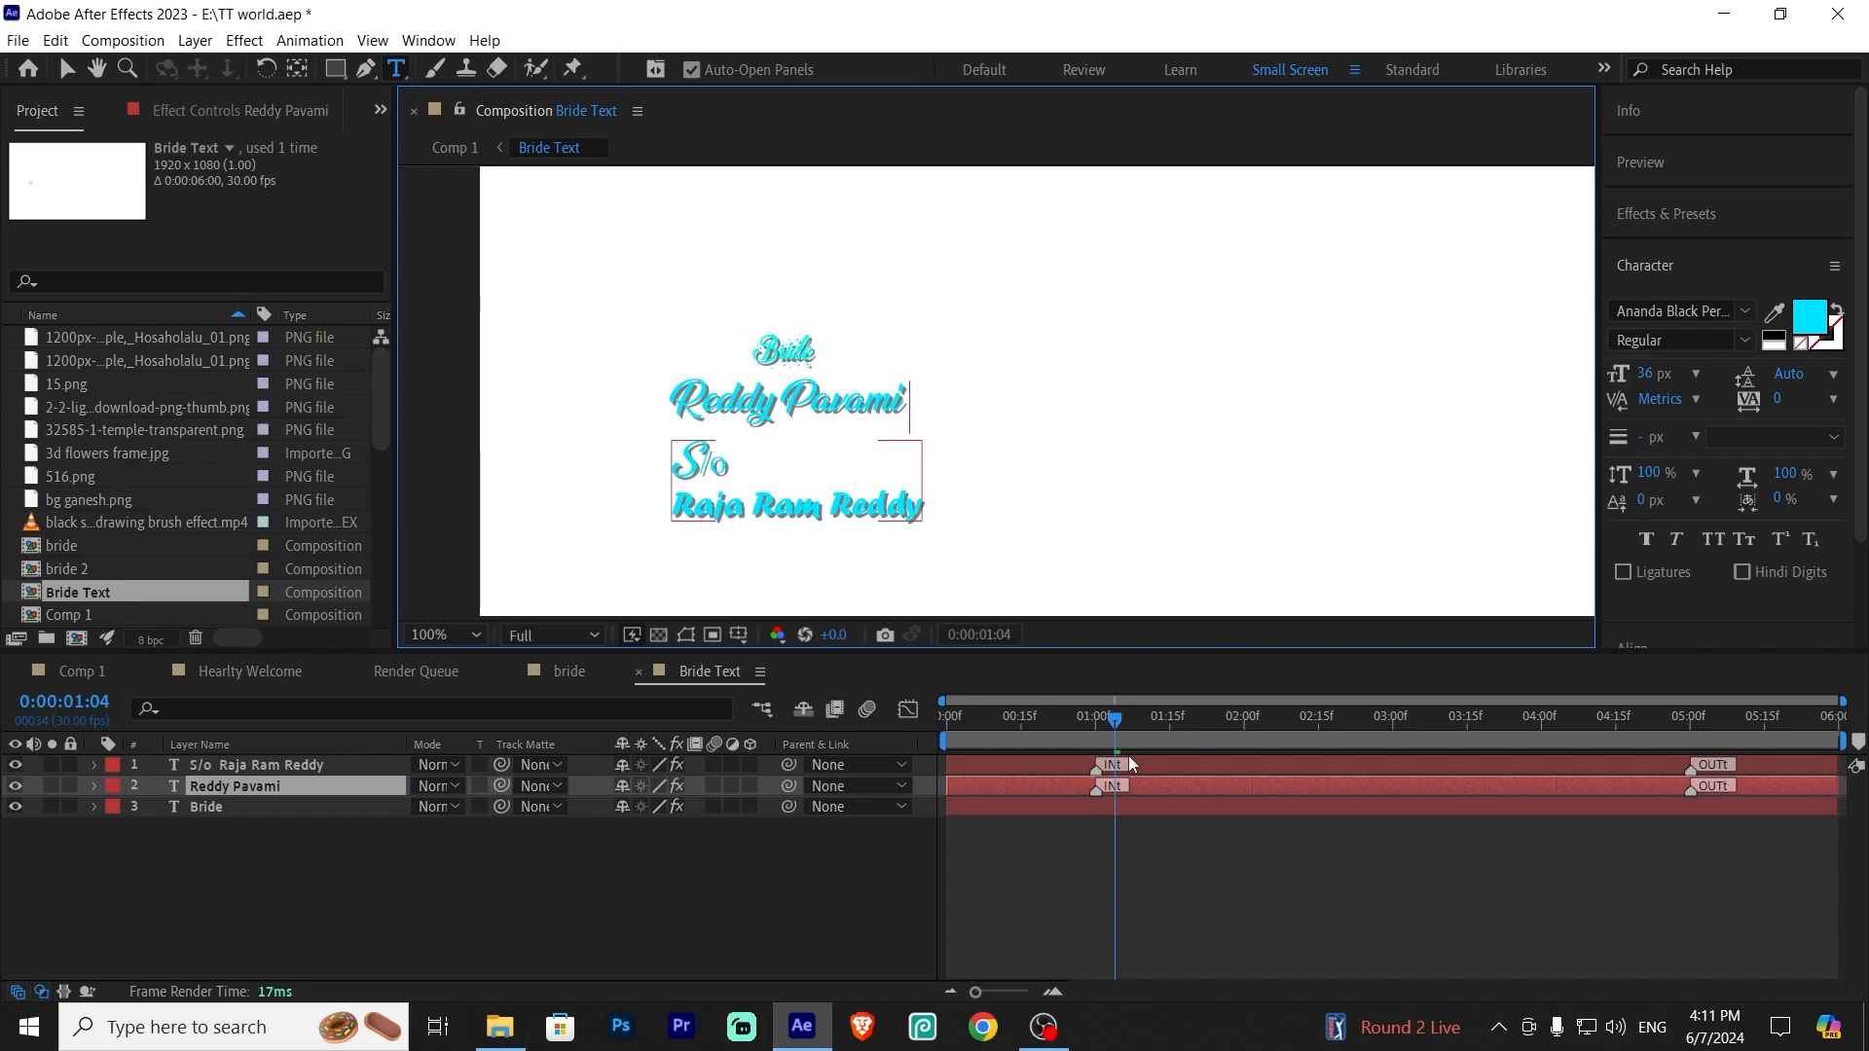
left_click_drag(1118, 720, 1544, 787)
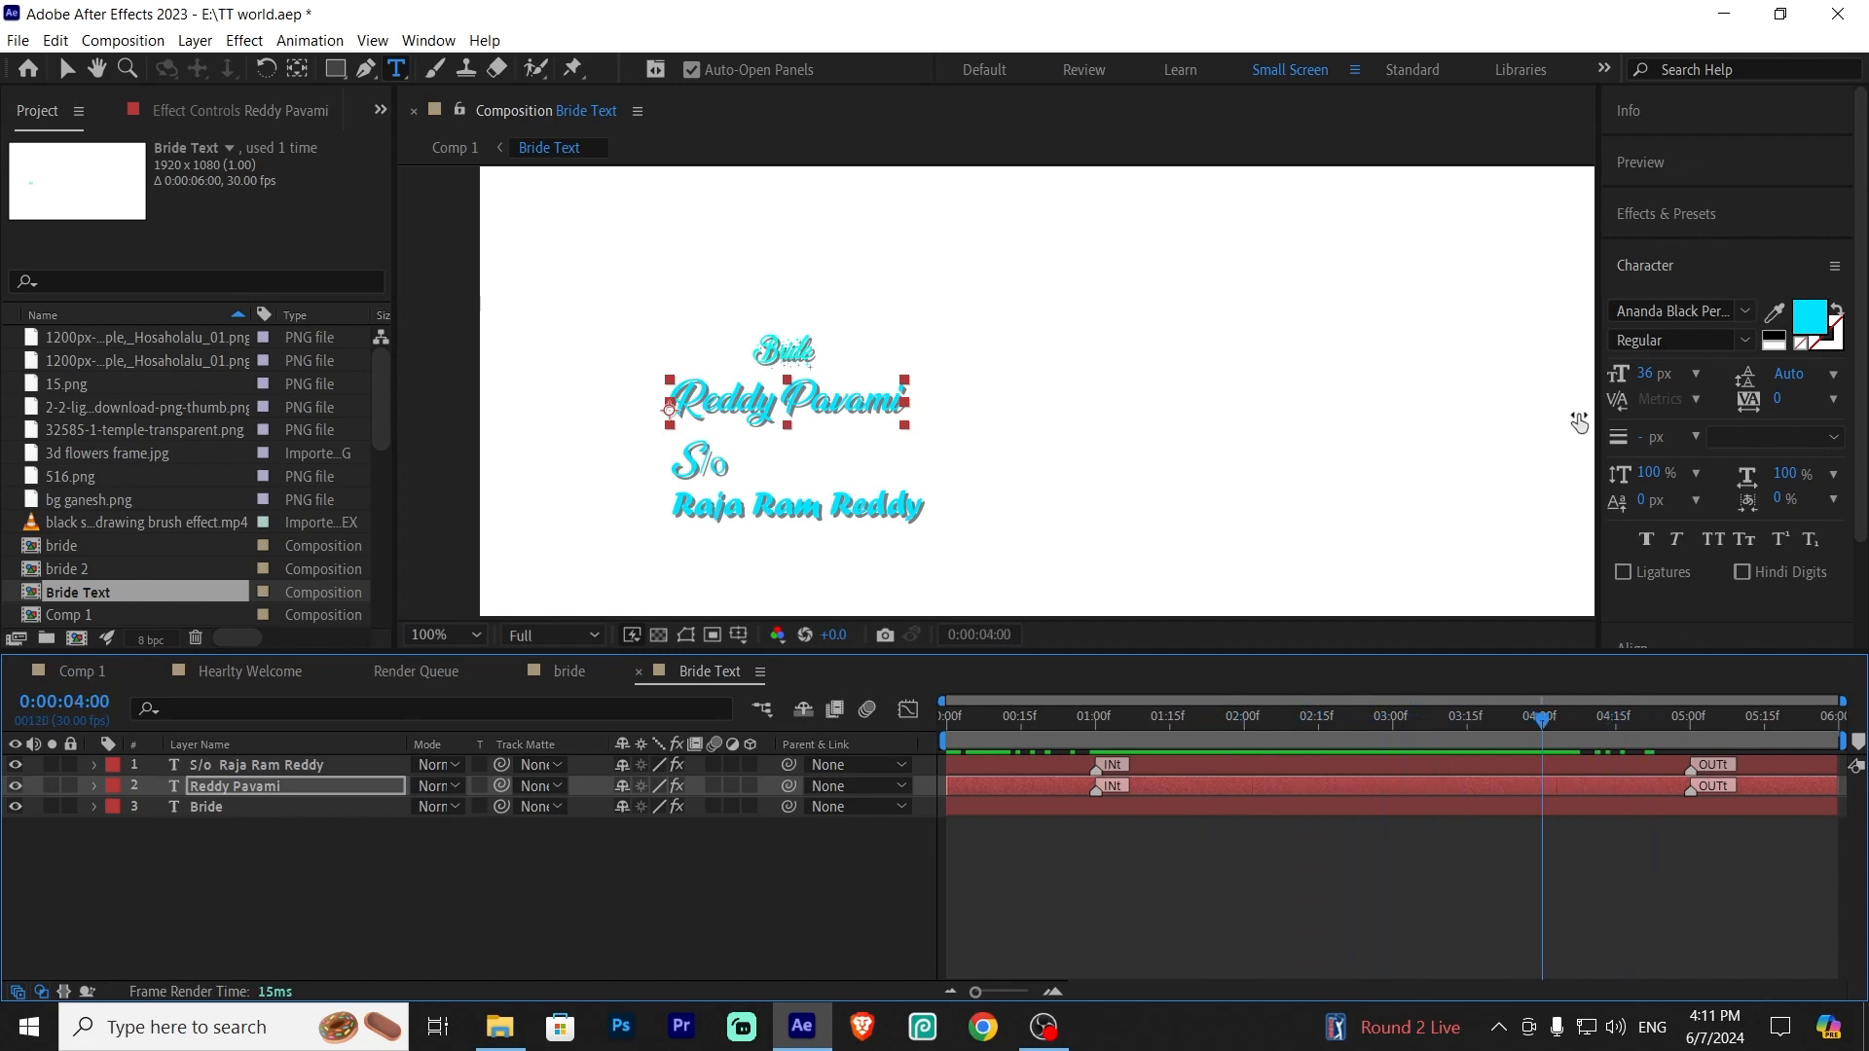
Return to Comp 1 and scrub through the bride and groom sections to preview the invitation
left_click(397, 828)
left_click(73, 674)
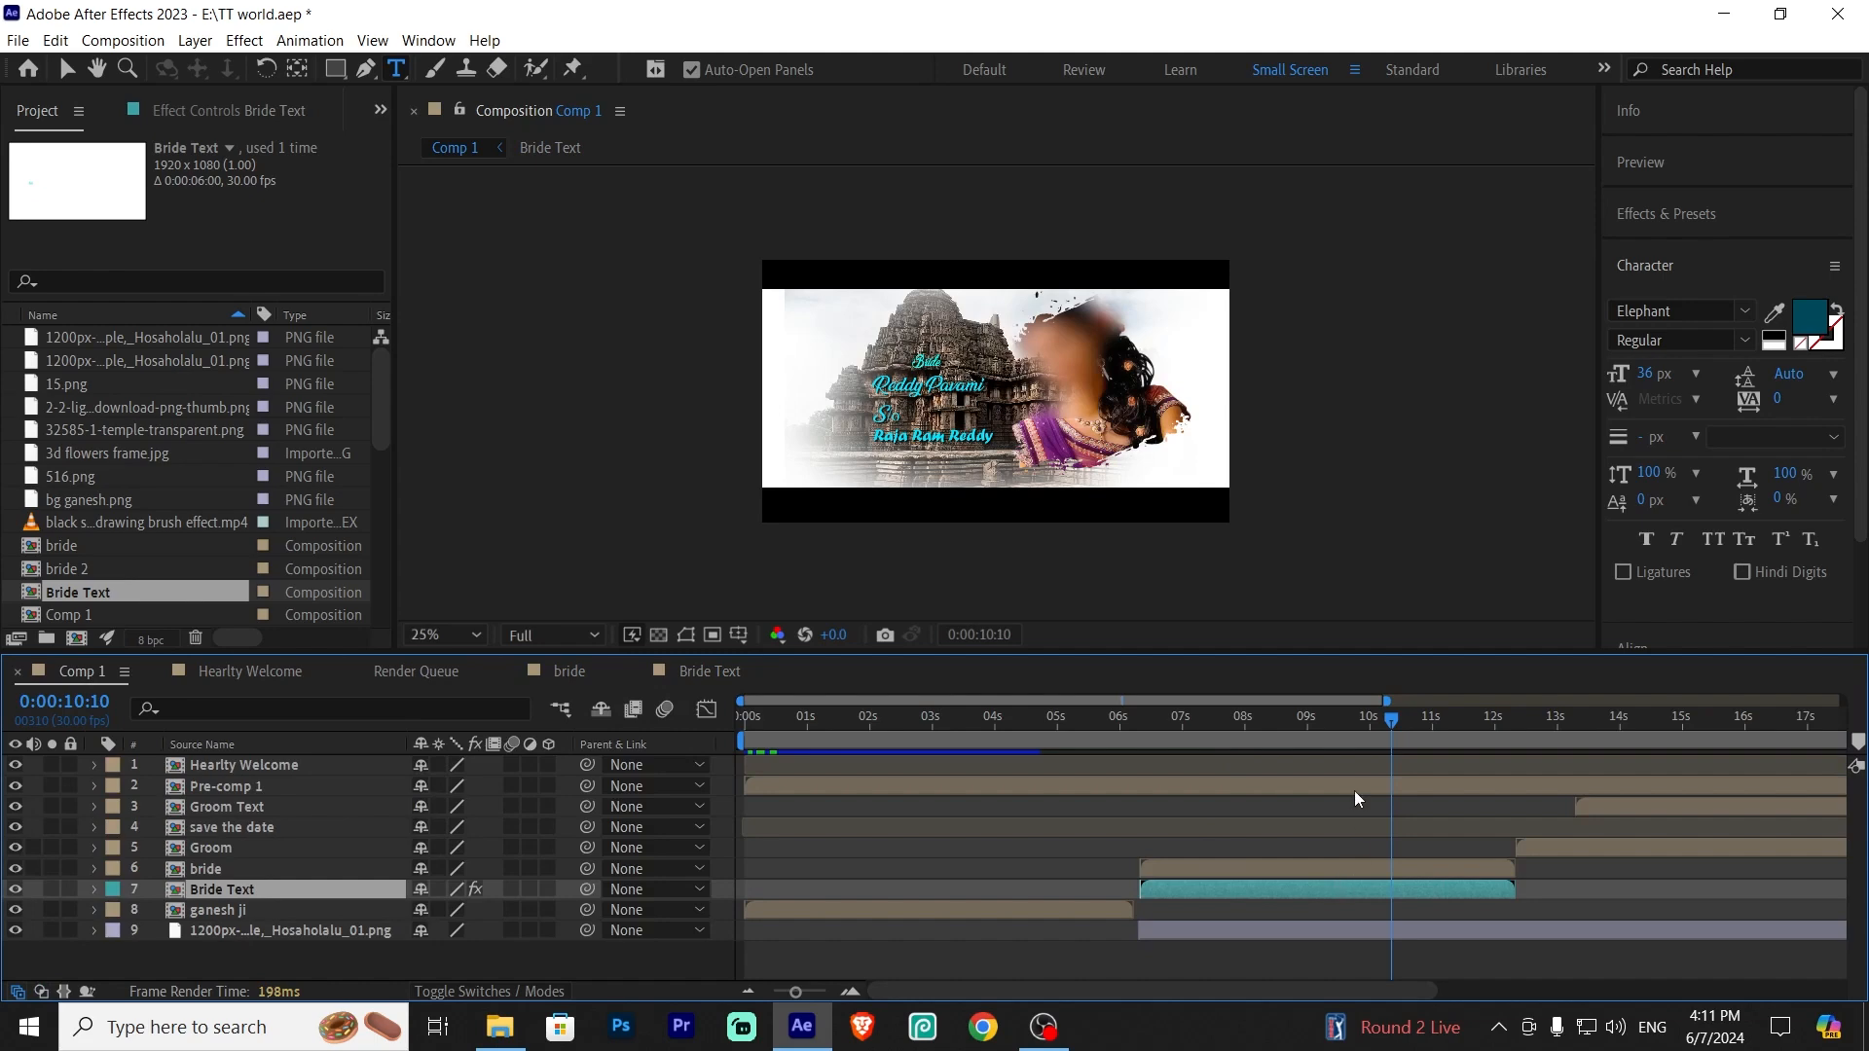
left_click_drag(1392, 718, 1453, 823)
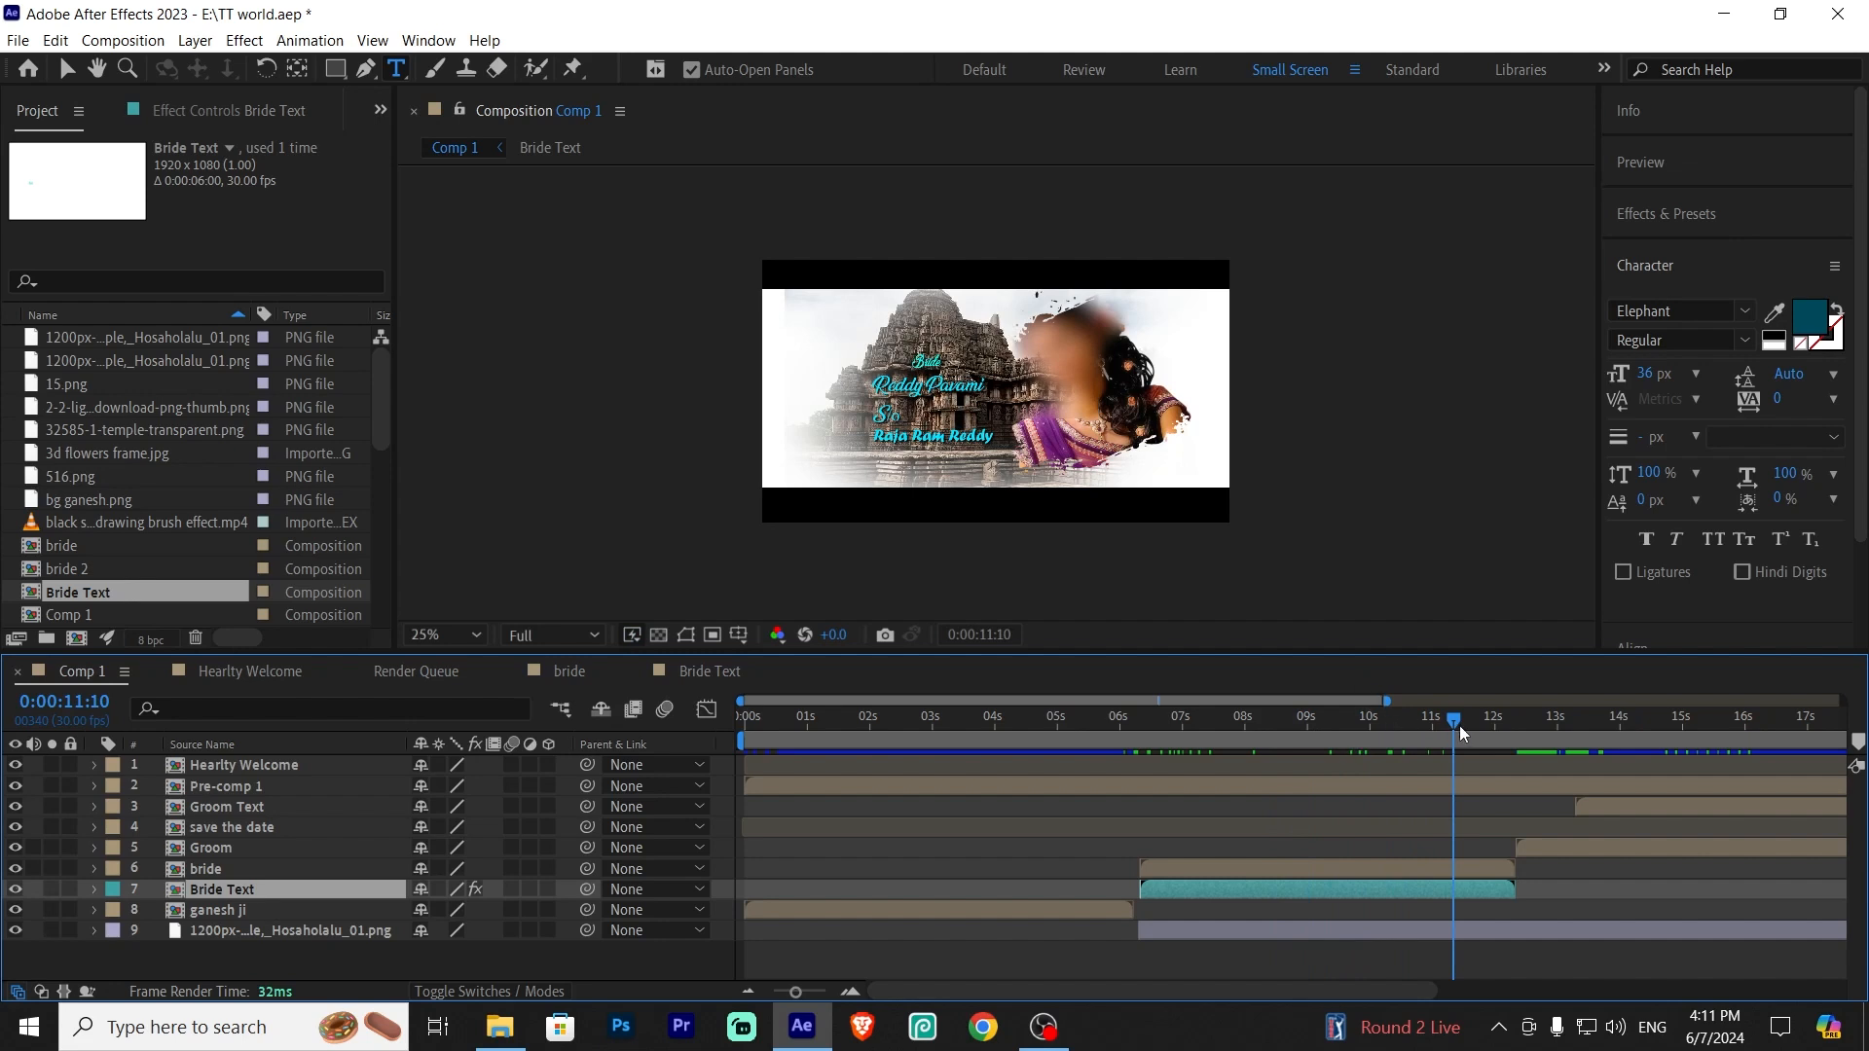
left_click_drag(1463, 719, 1509, 728)
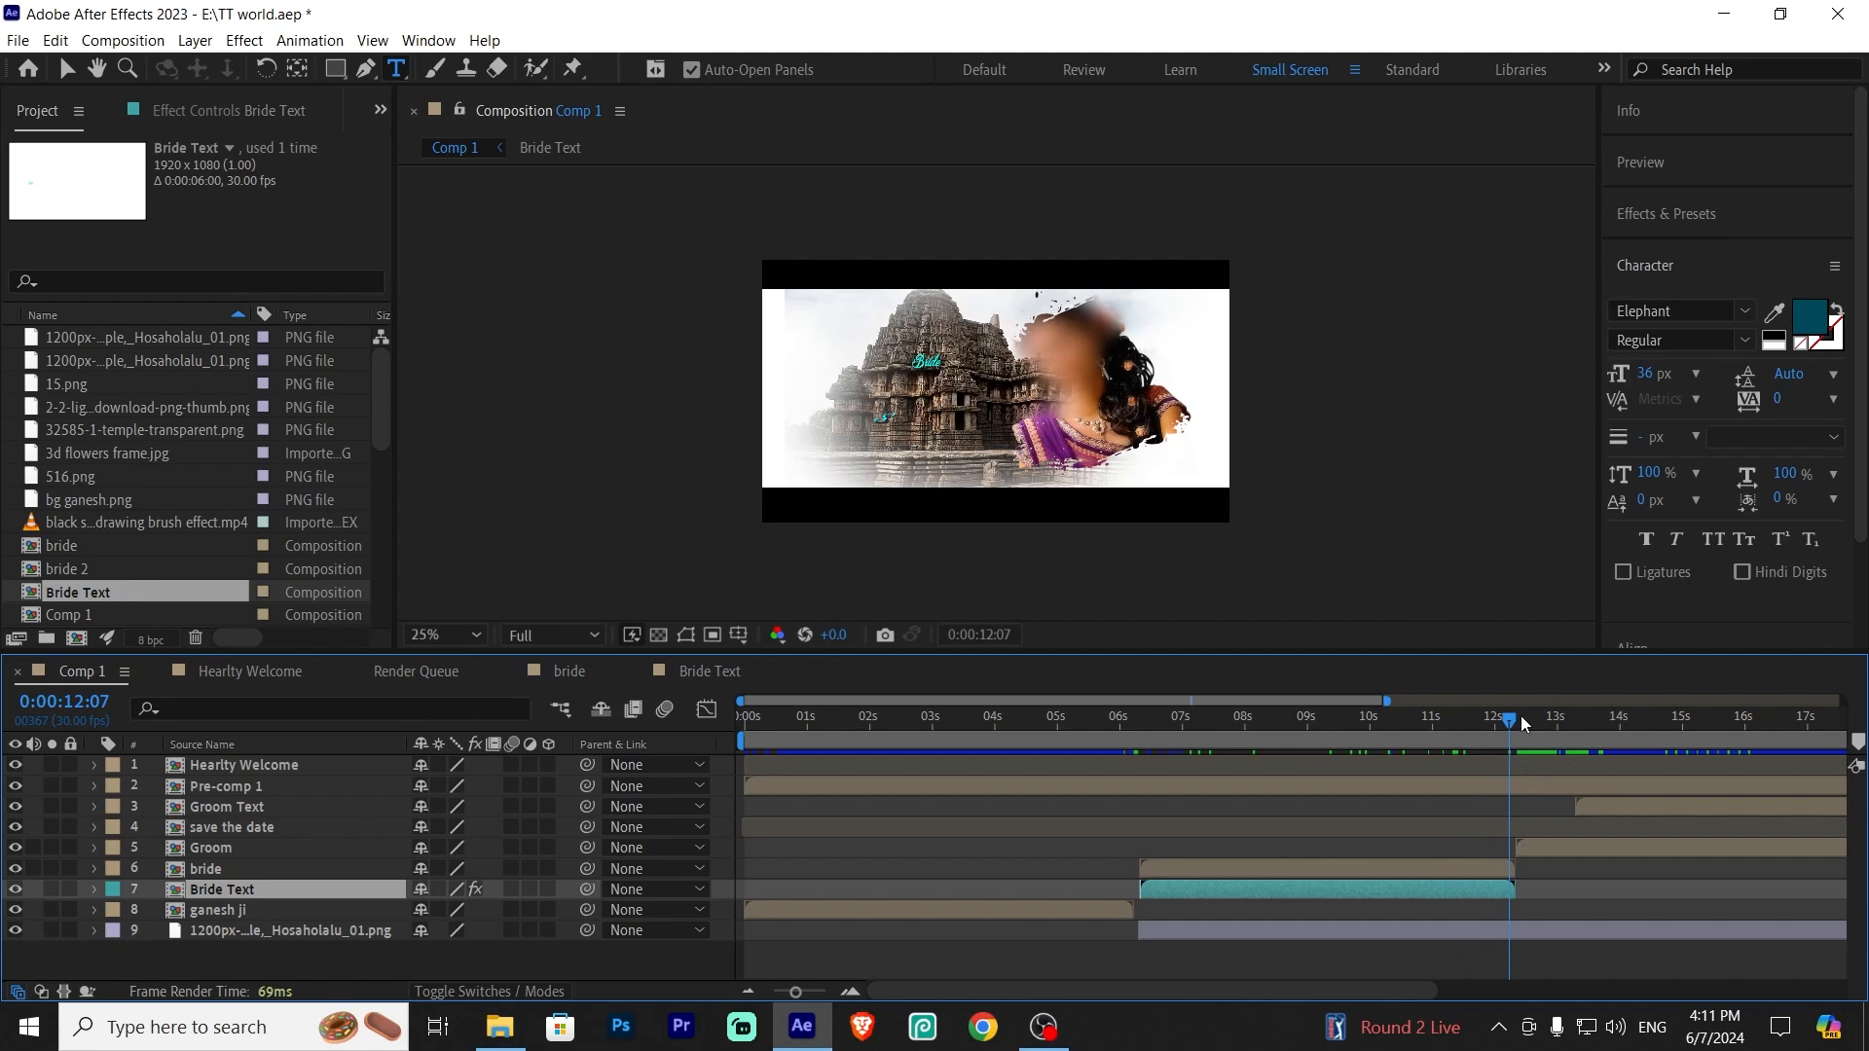
left_click_drag(1520, 718, 1538, 724)
left_click(1567, 848)
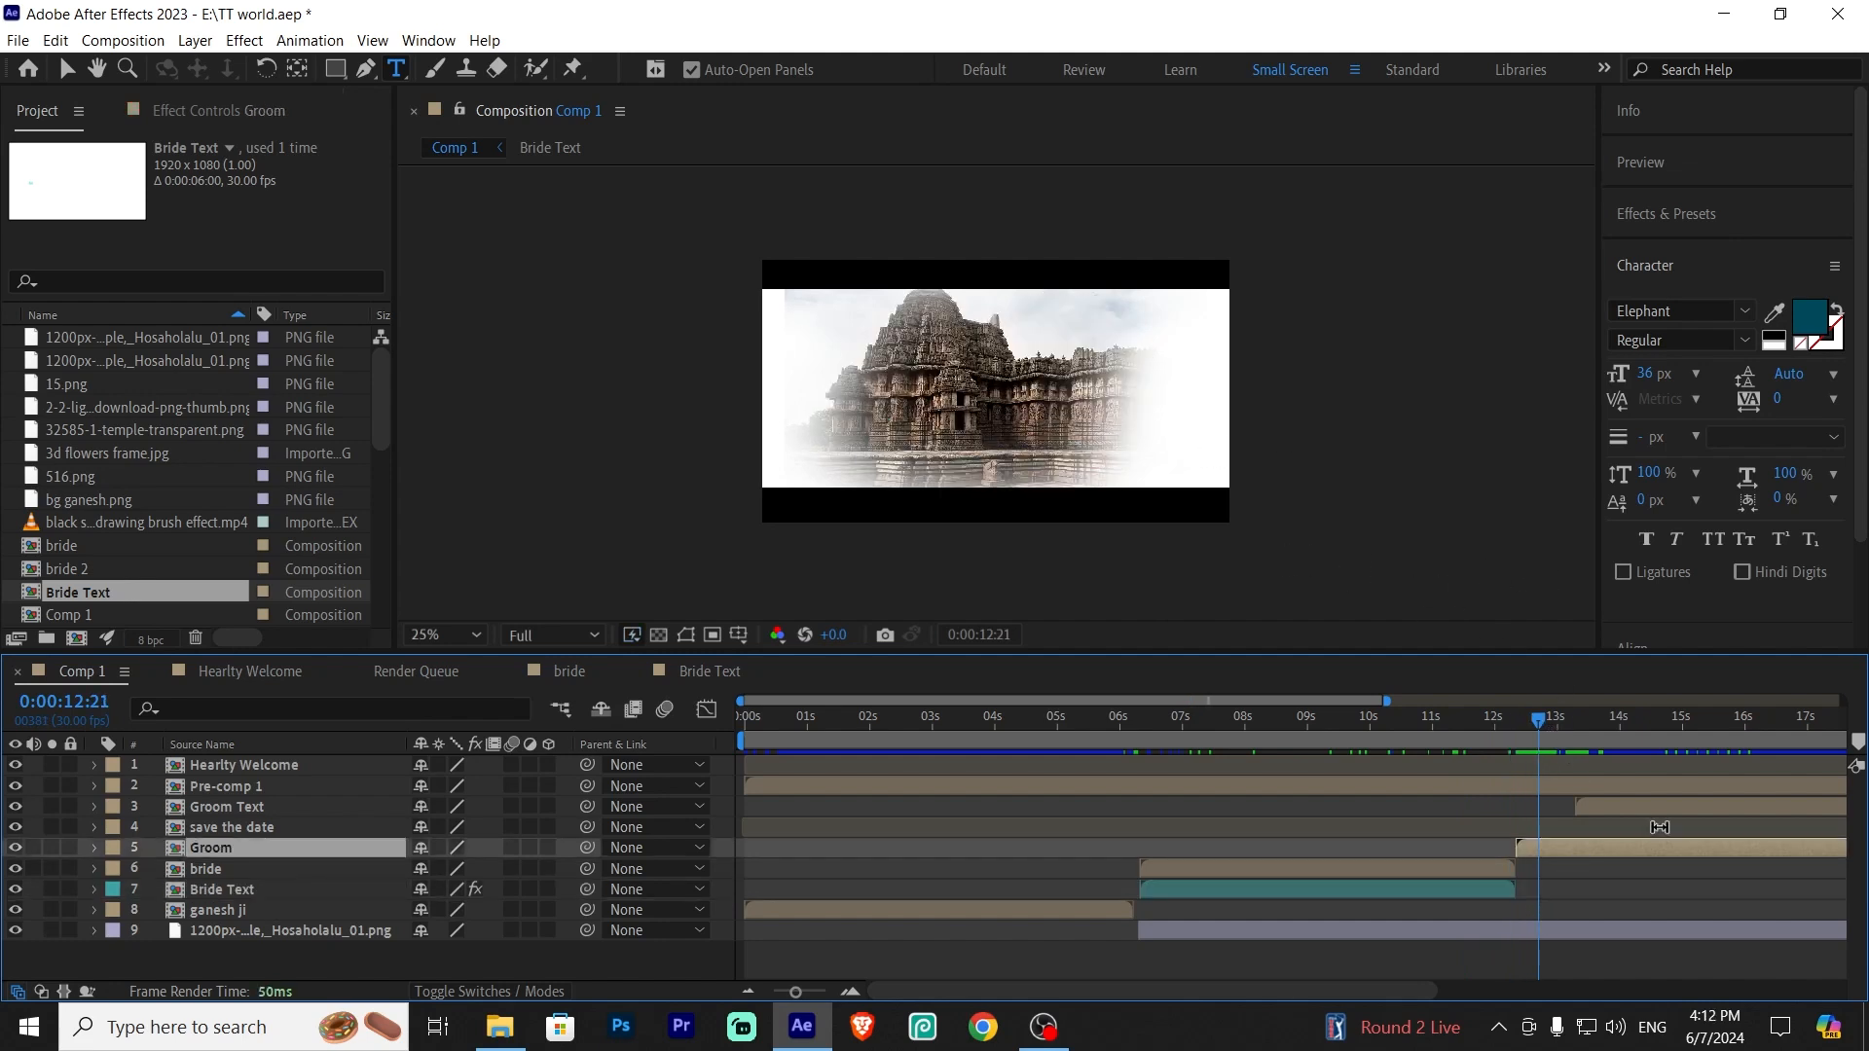
left_click_drag(1534, 725, 1635, 728)
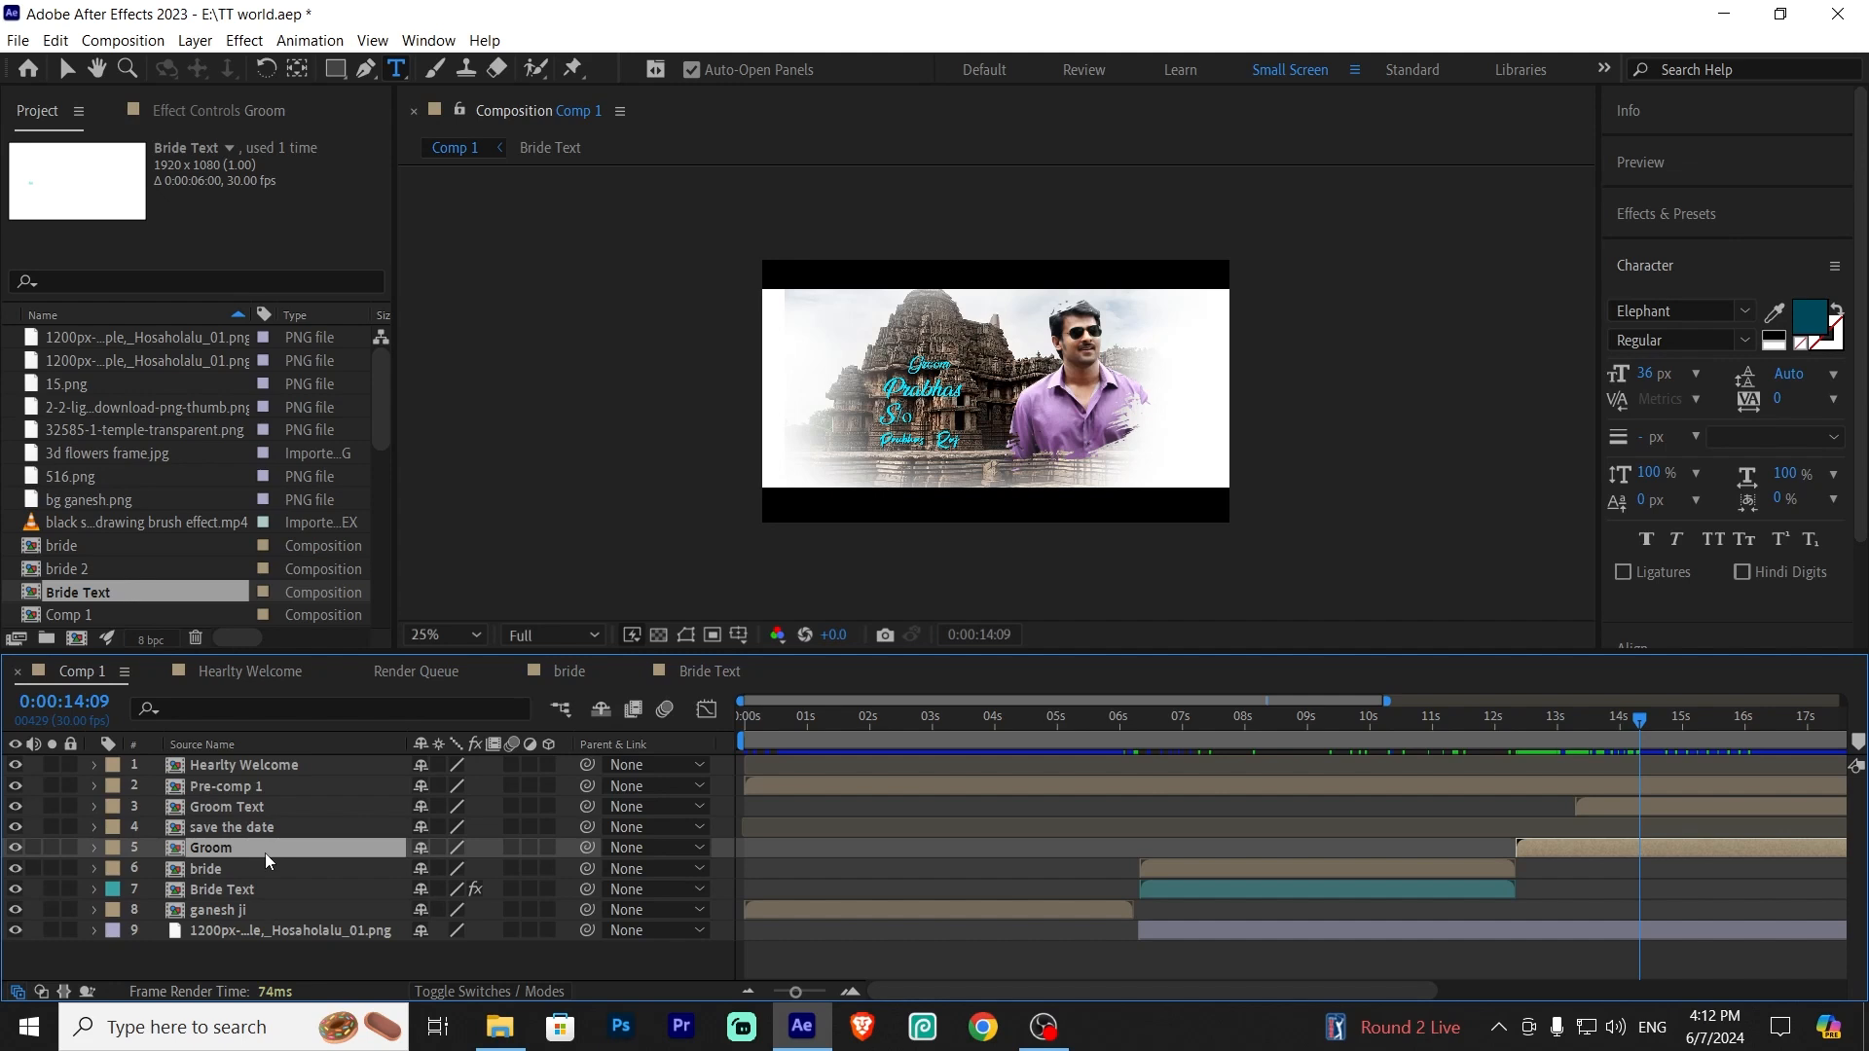
Inspect the Prabhas layer's scale inside the Groom precomp and return to Comp 1
double_click(225, 849)
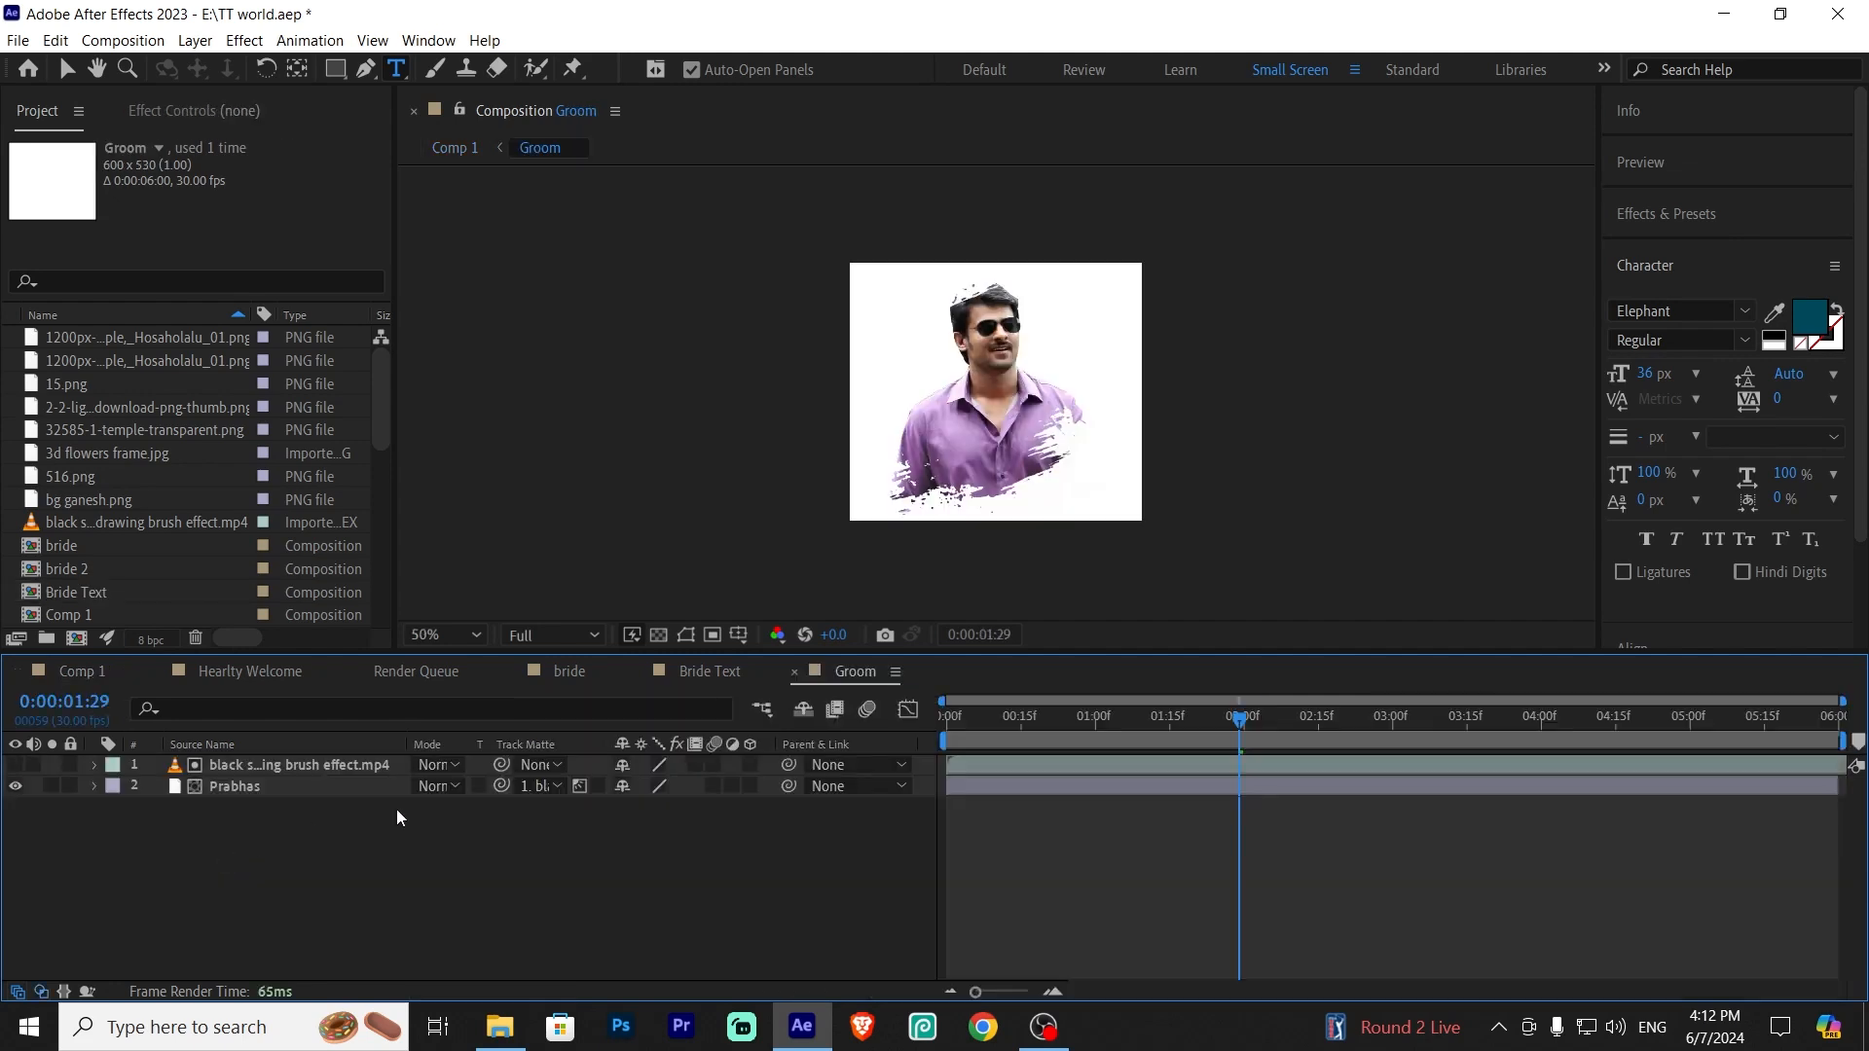
left_click(310, 788)
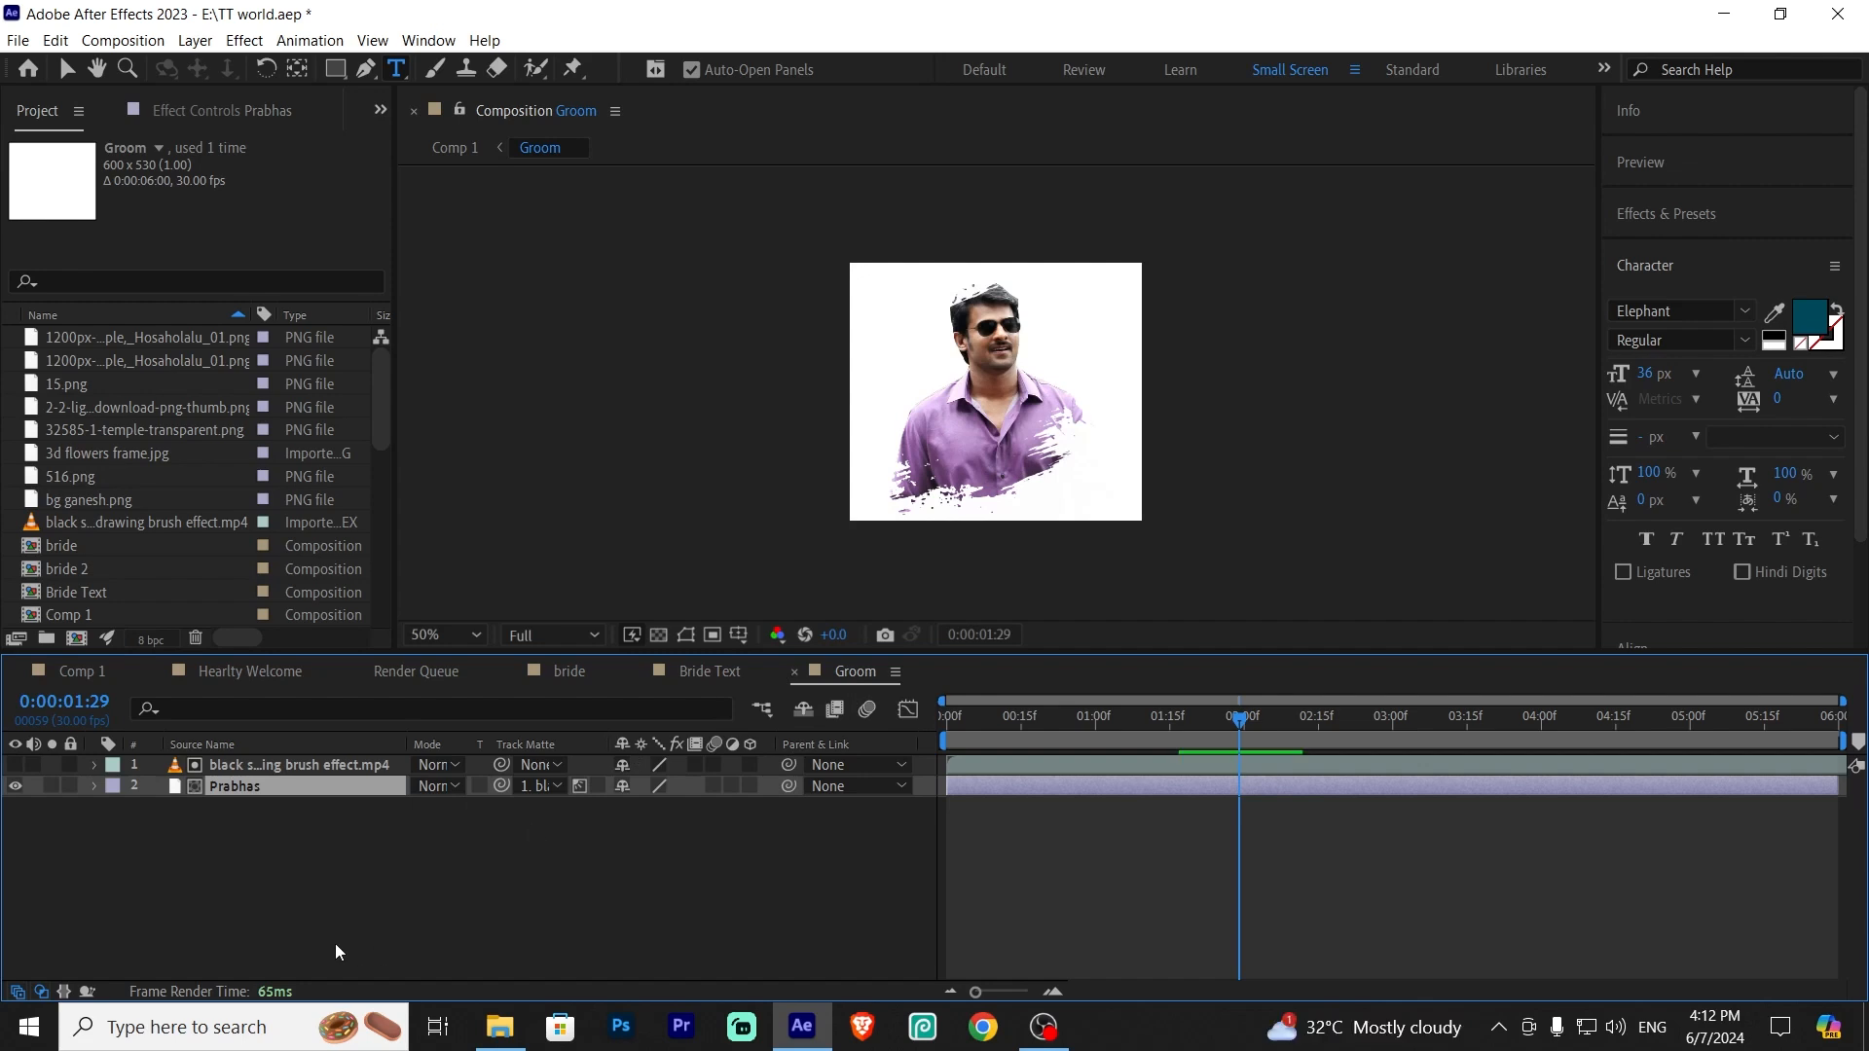
key("s")
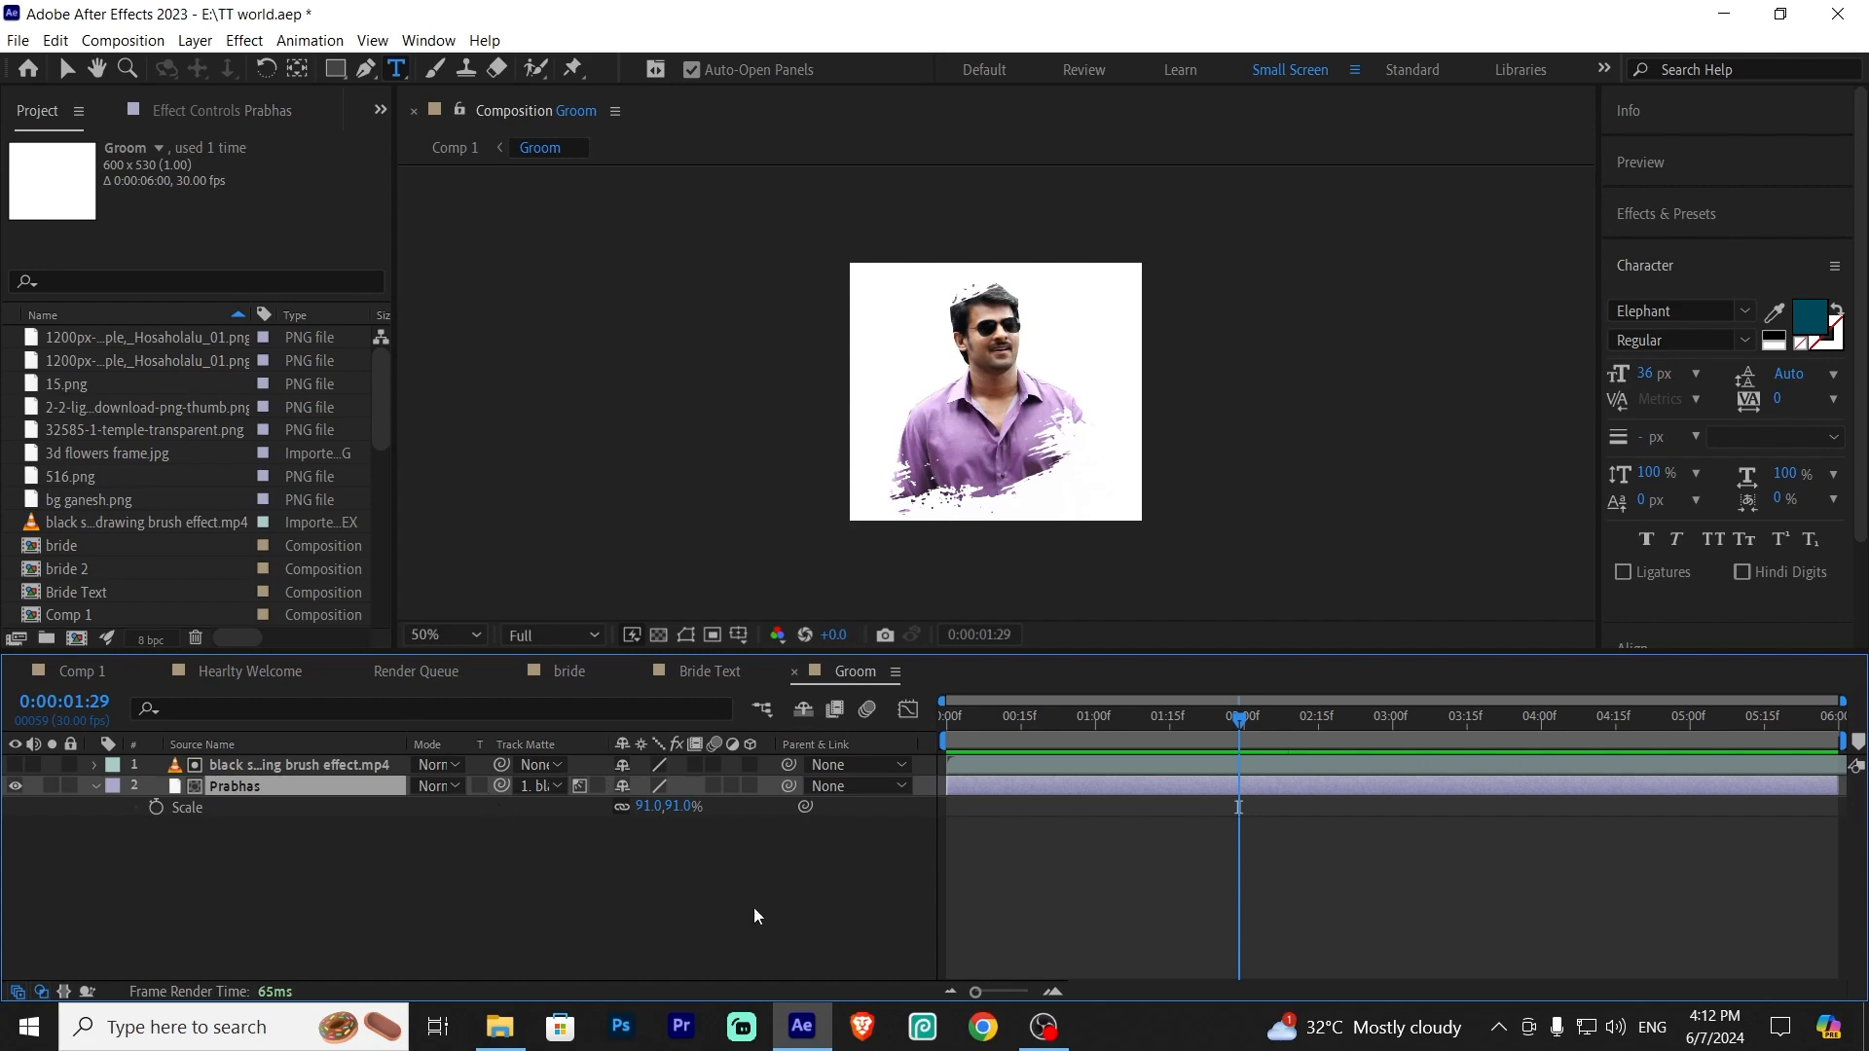
left_click(549, 896)
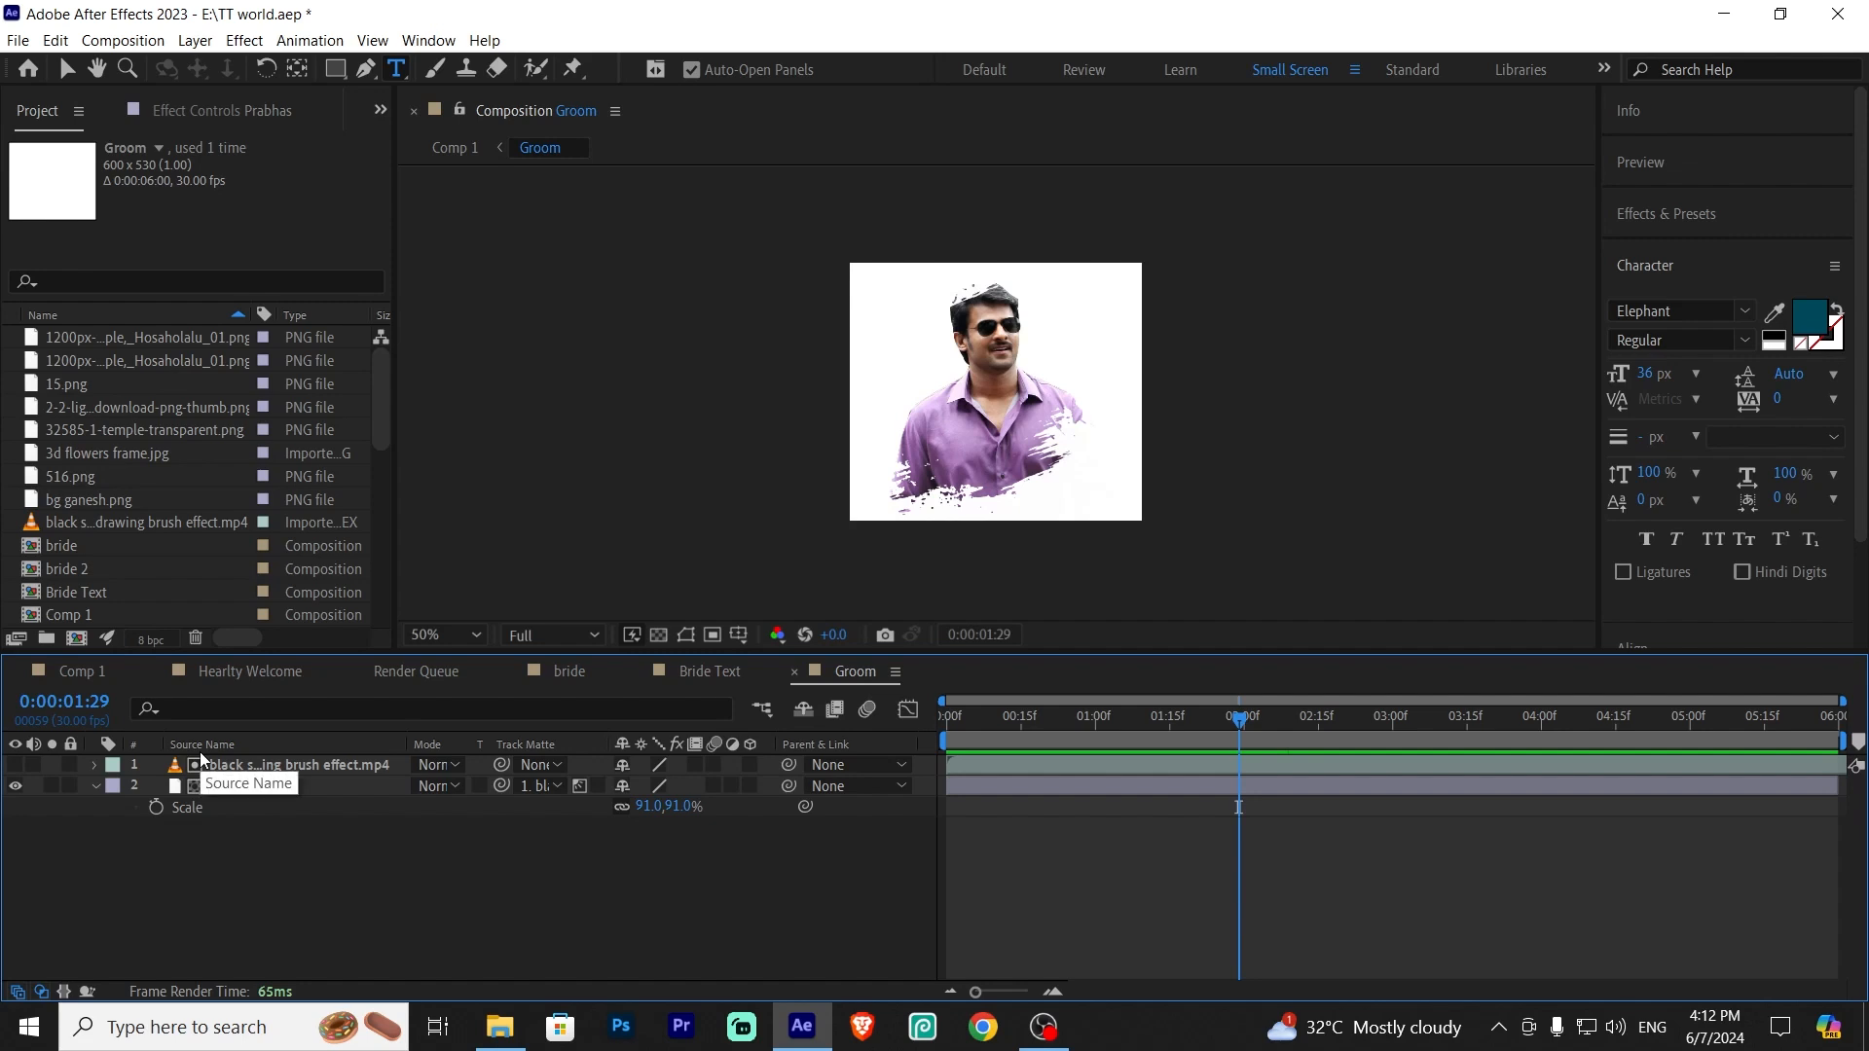
left_click(76, 674)
left_click(1233, 887)
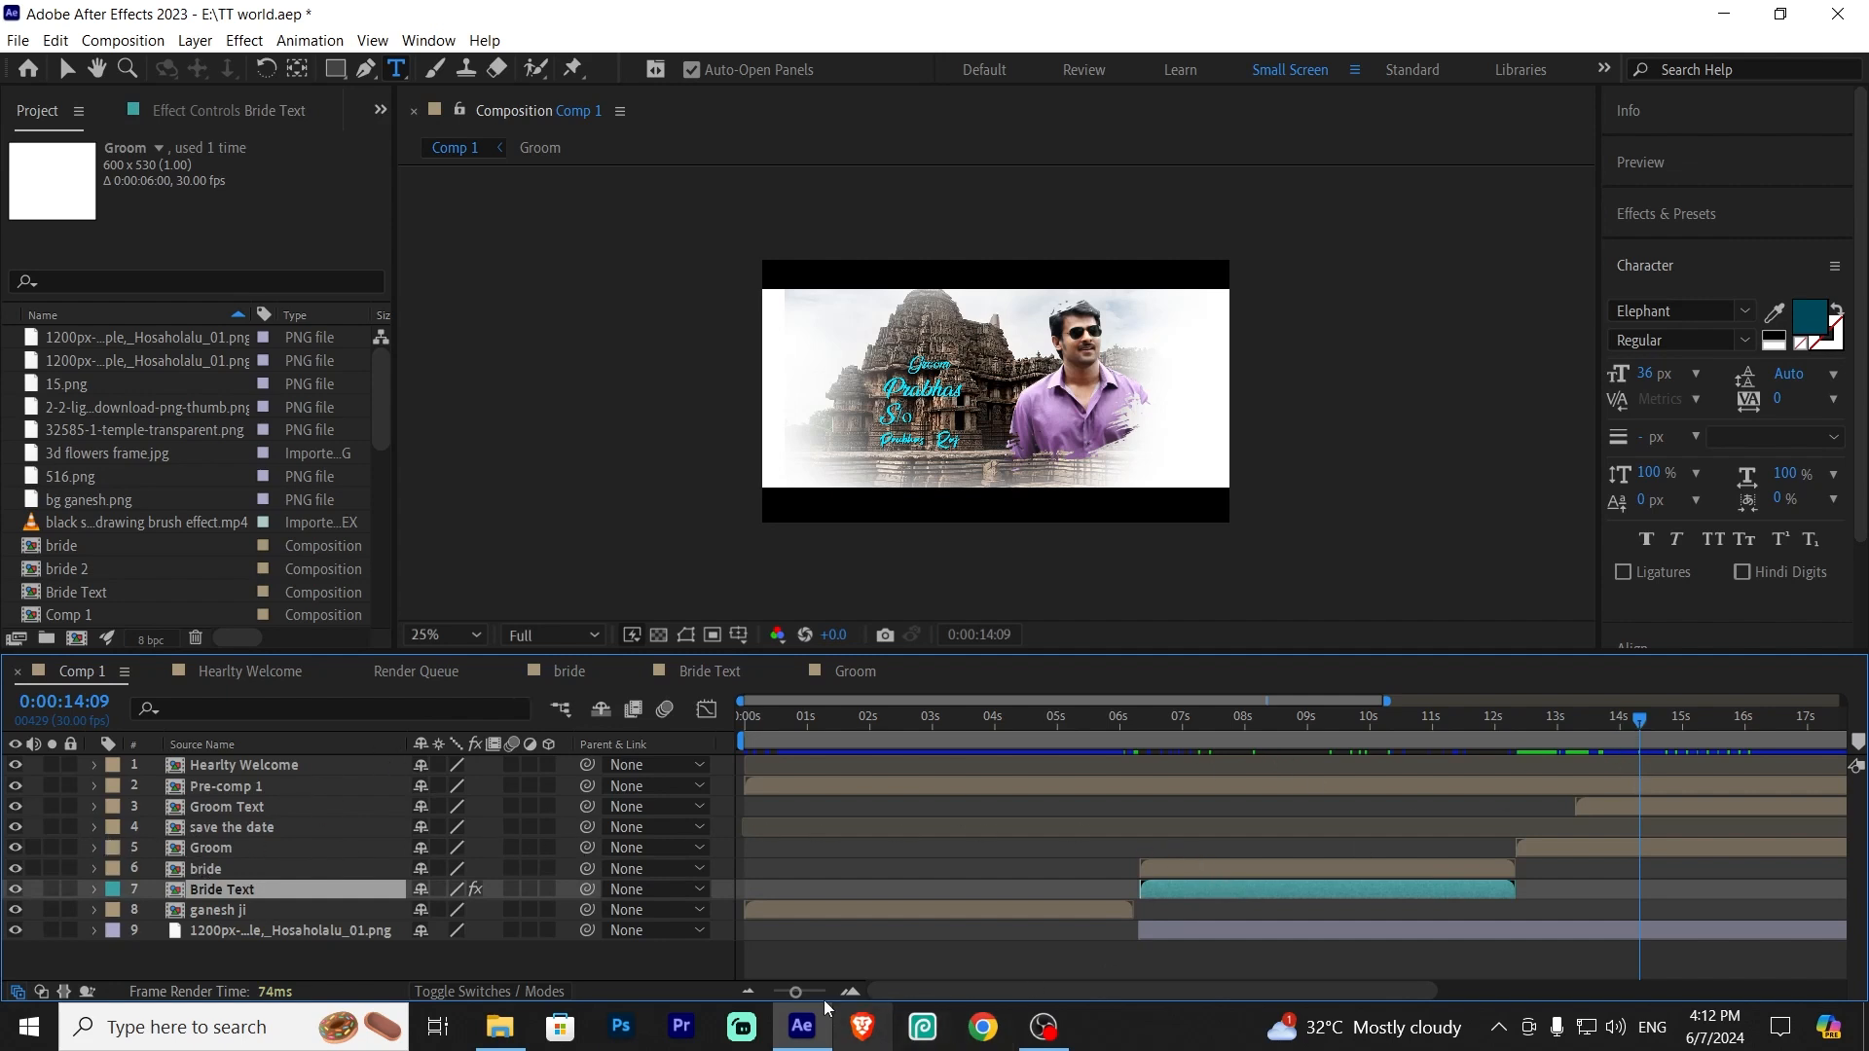
Scrub Comp 1 to the save-the-date section and open the save the date precomp
left_click_drag(796, 993, 774, 993)
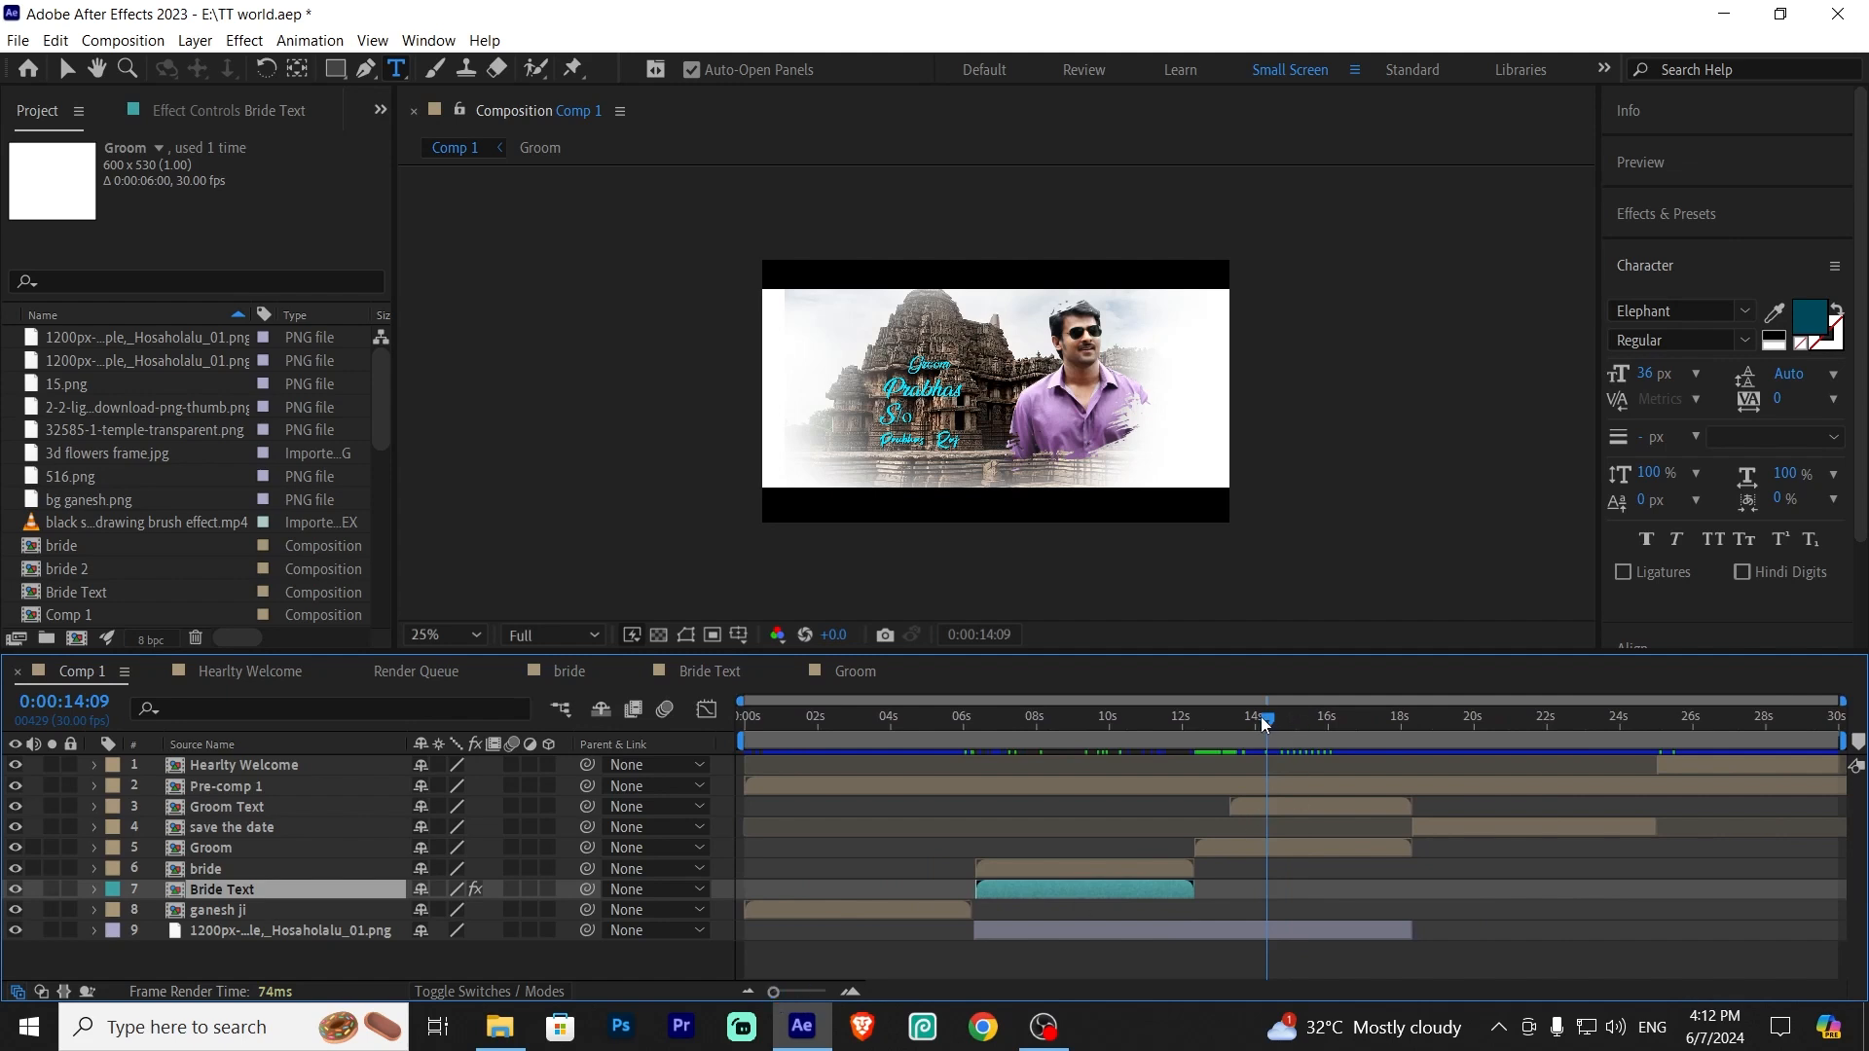
left_click(1289, 720)
left_click(1317, 805)
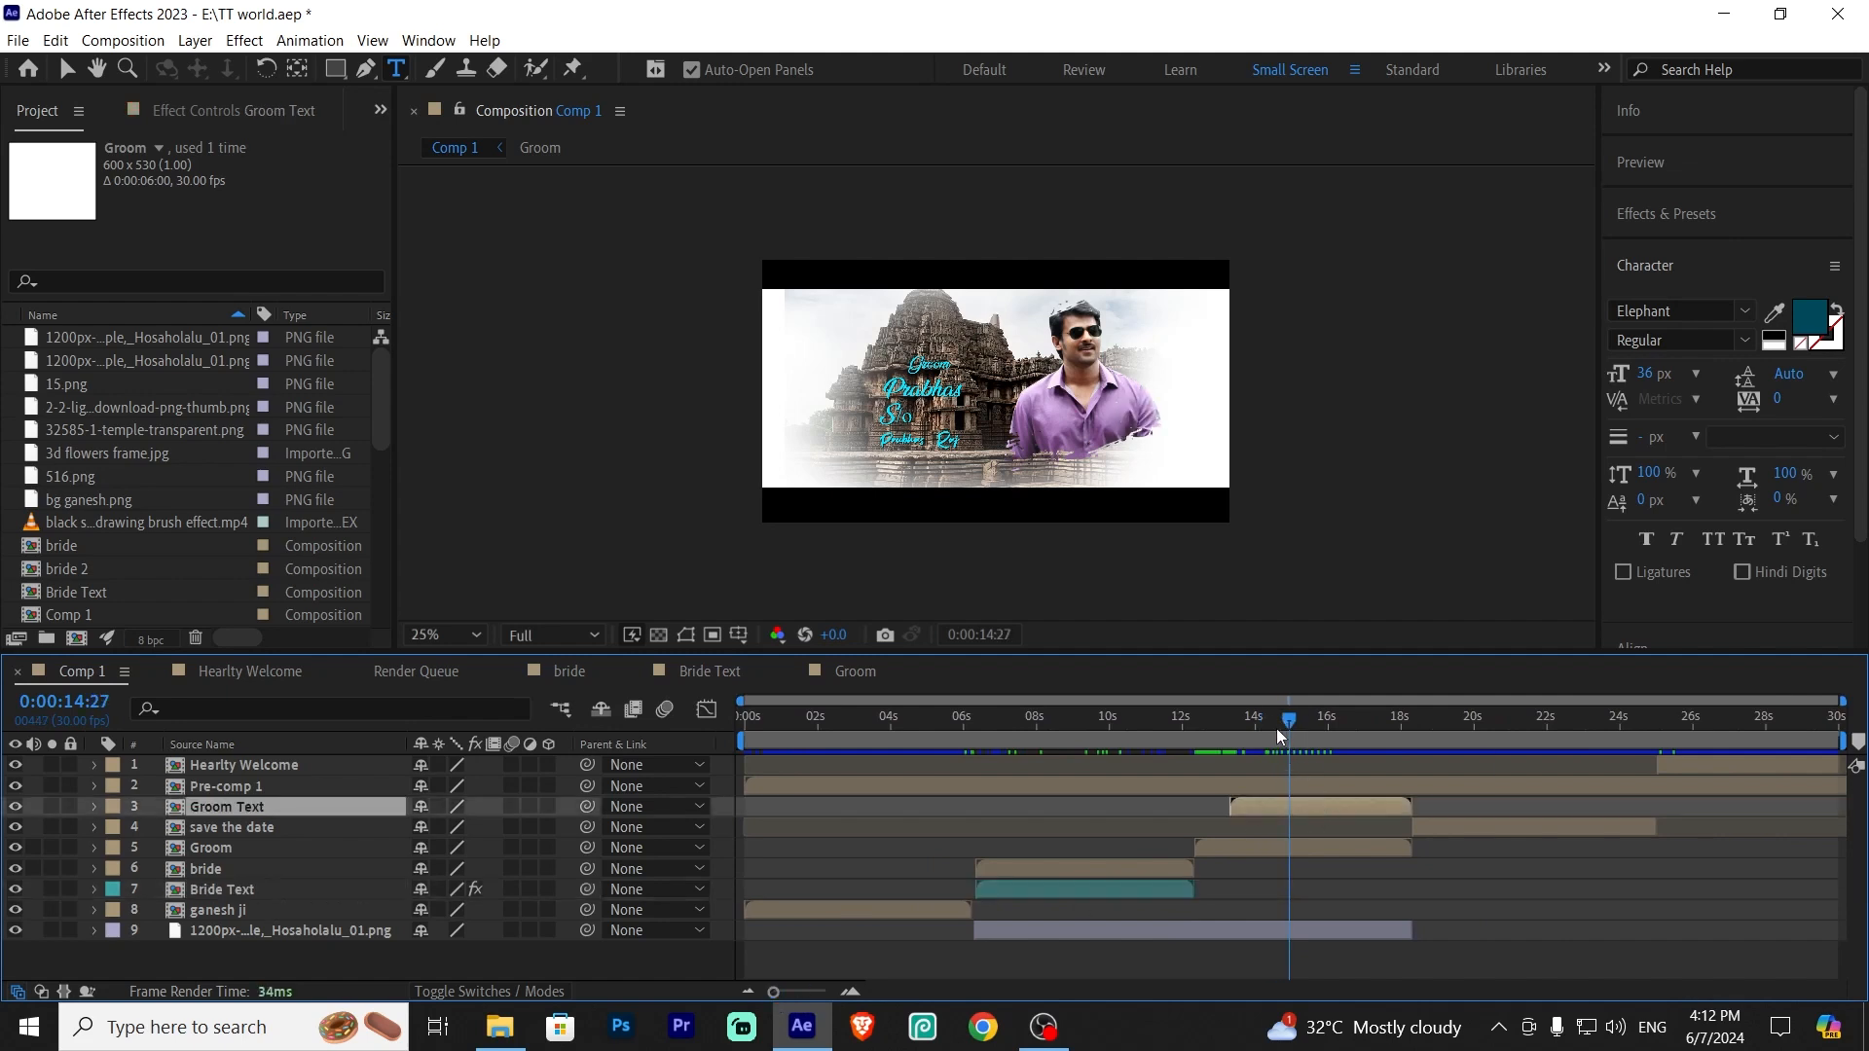
left_click_drag(1289, 723, 1411, 797)
left_click(1440, 829)
left_click_drag(1415, 723, 1450, 732)
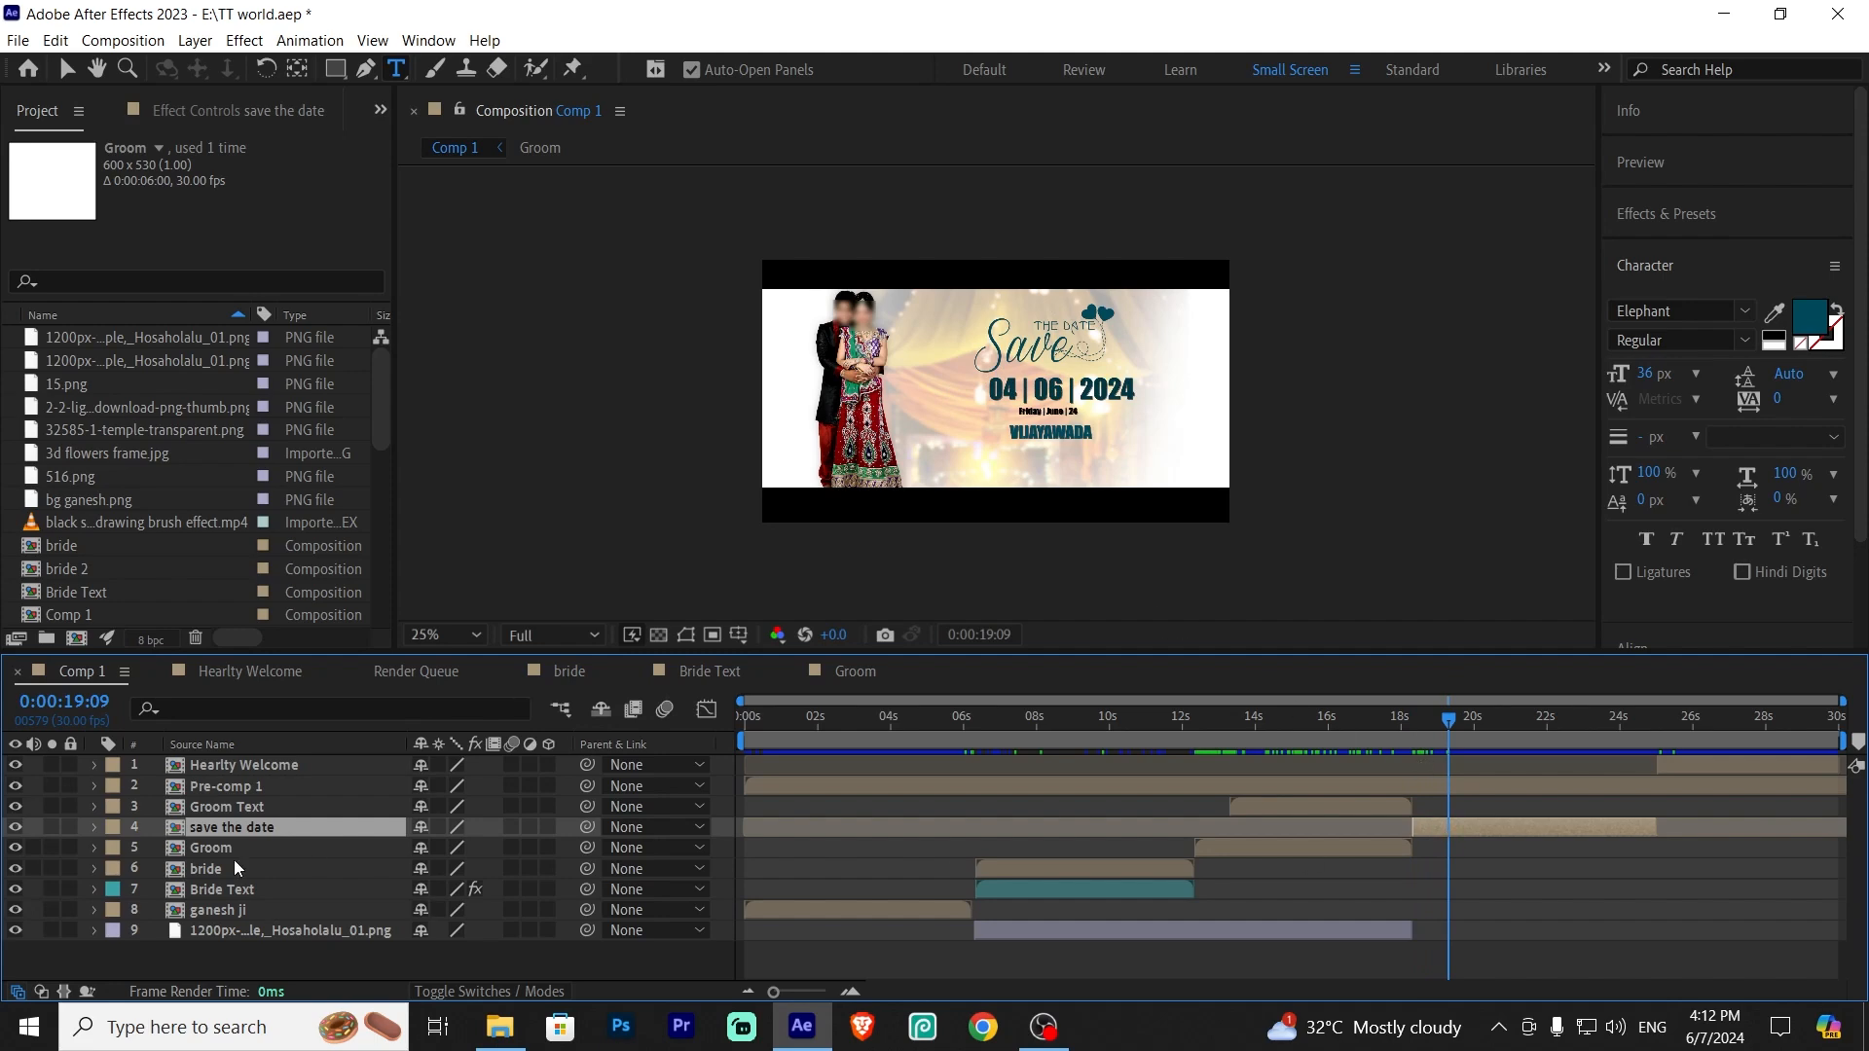
double_click(1436, 832)
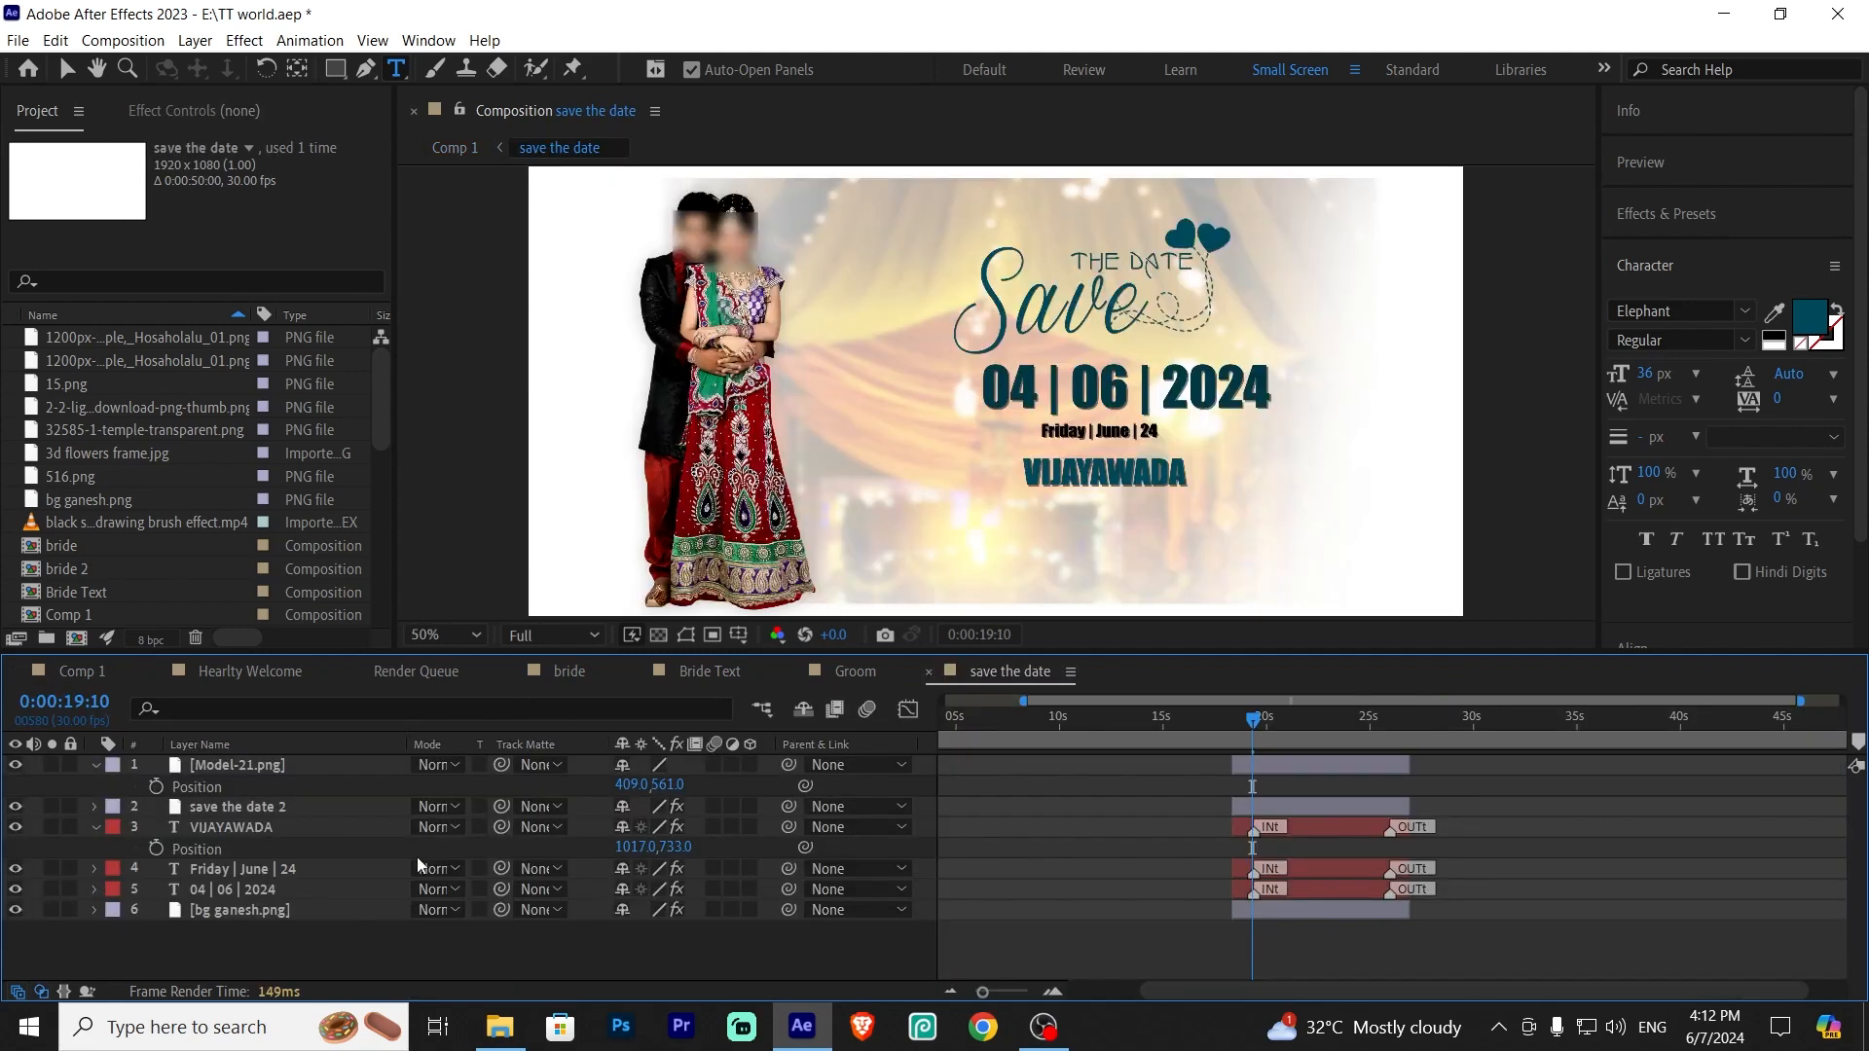
Toggle the Model-21.png layer's visibility to check the couple photo, then collapse the open layer properties
left_click(241, 765)
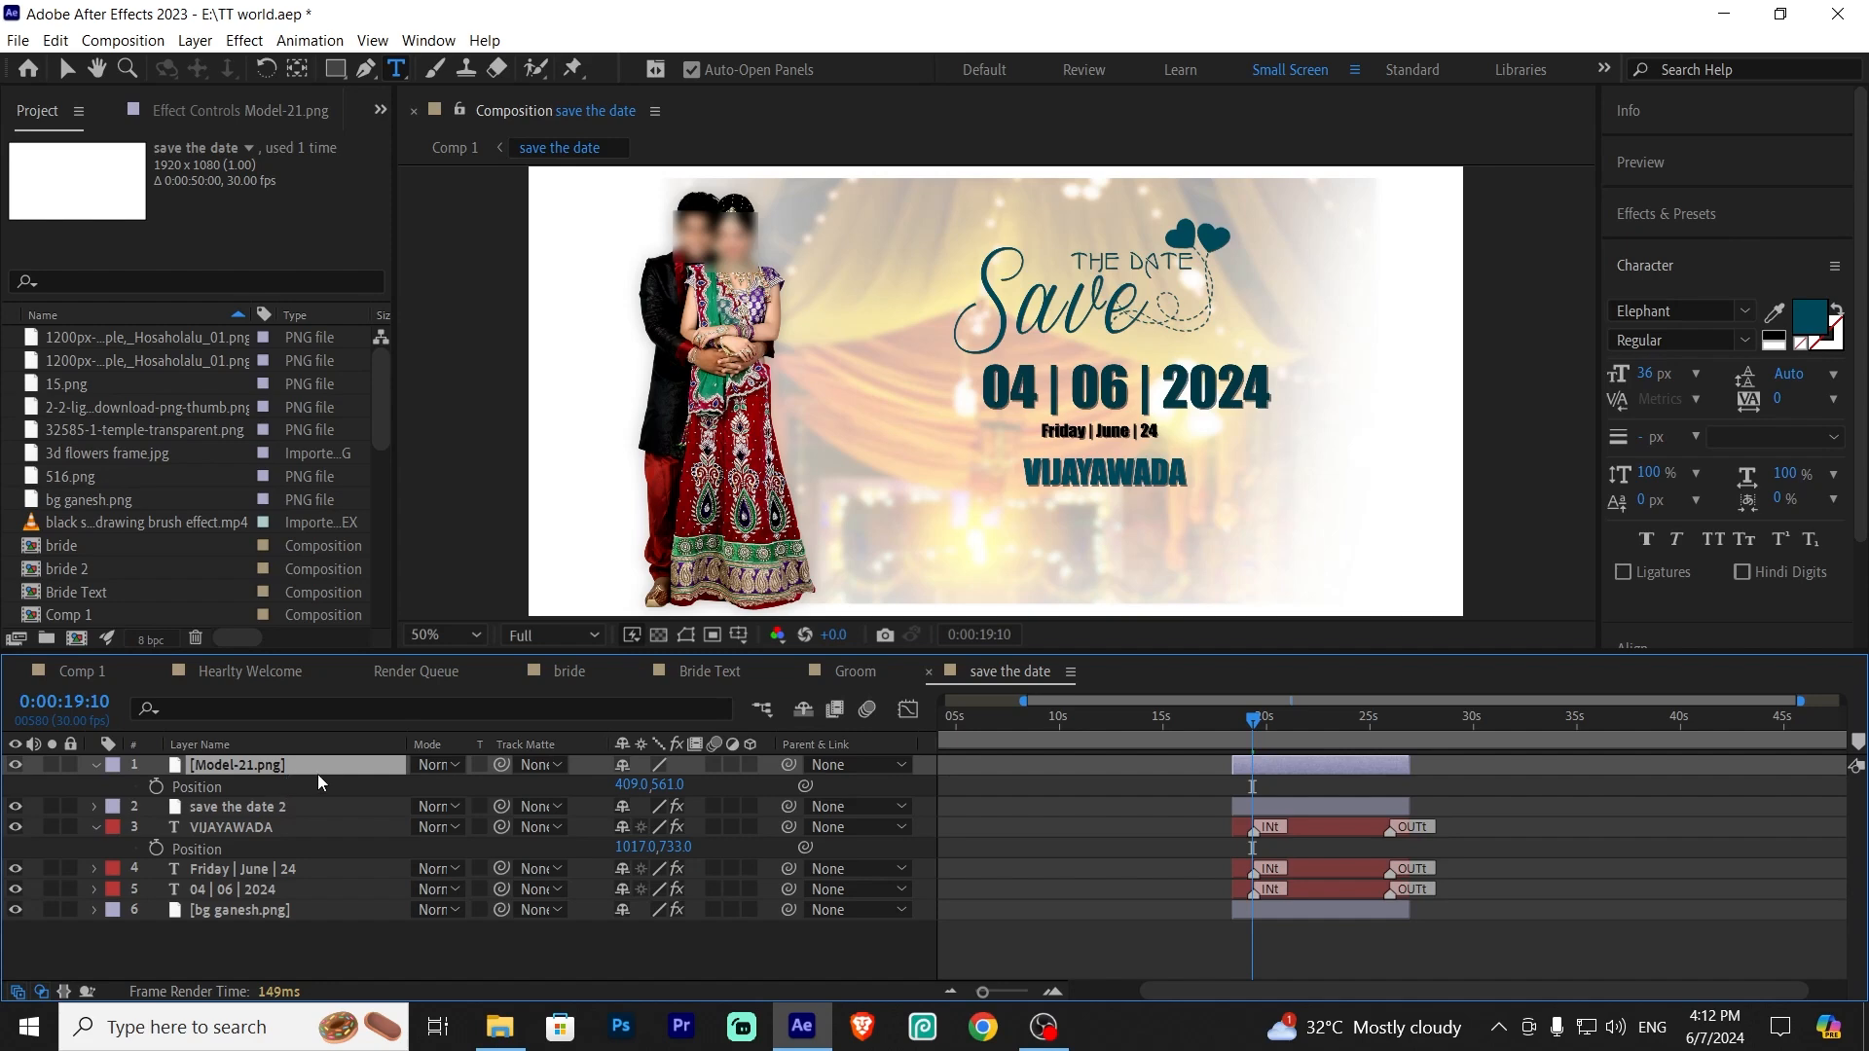
left_click(16, 765)
left_click(16, 765)
left_click(15, 765)
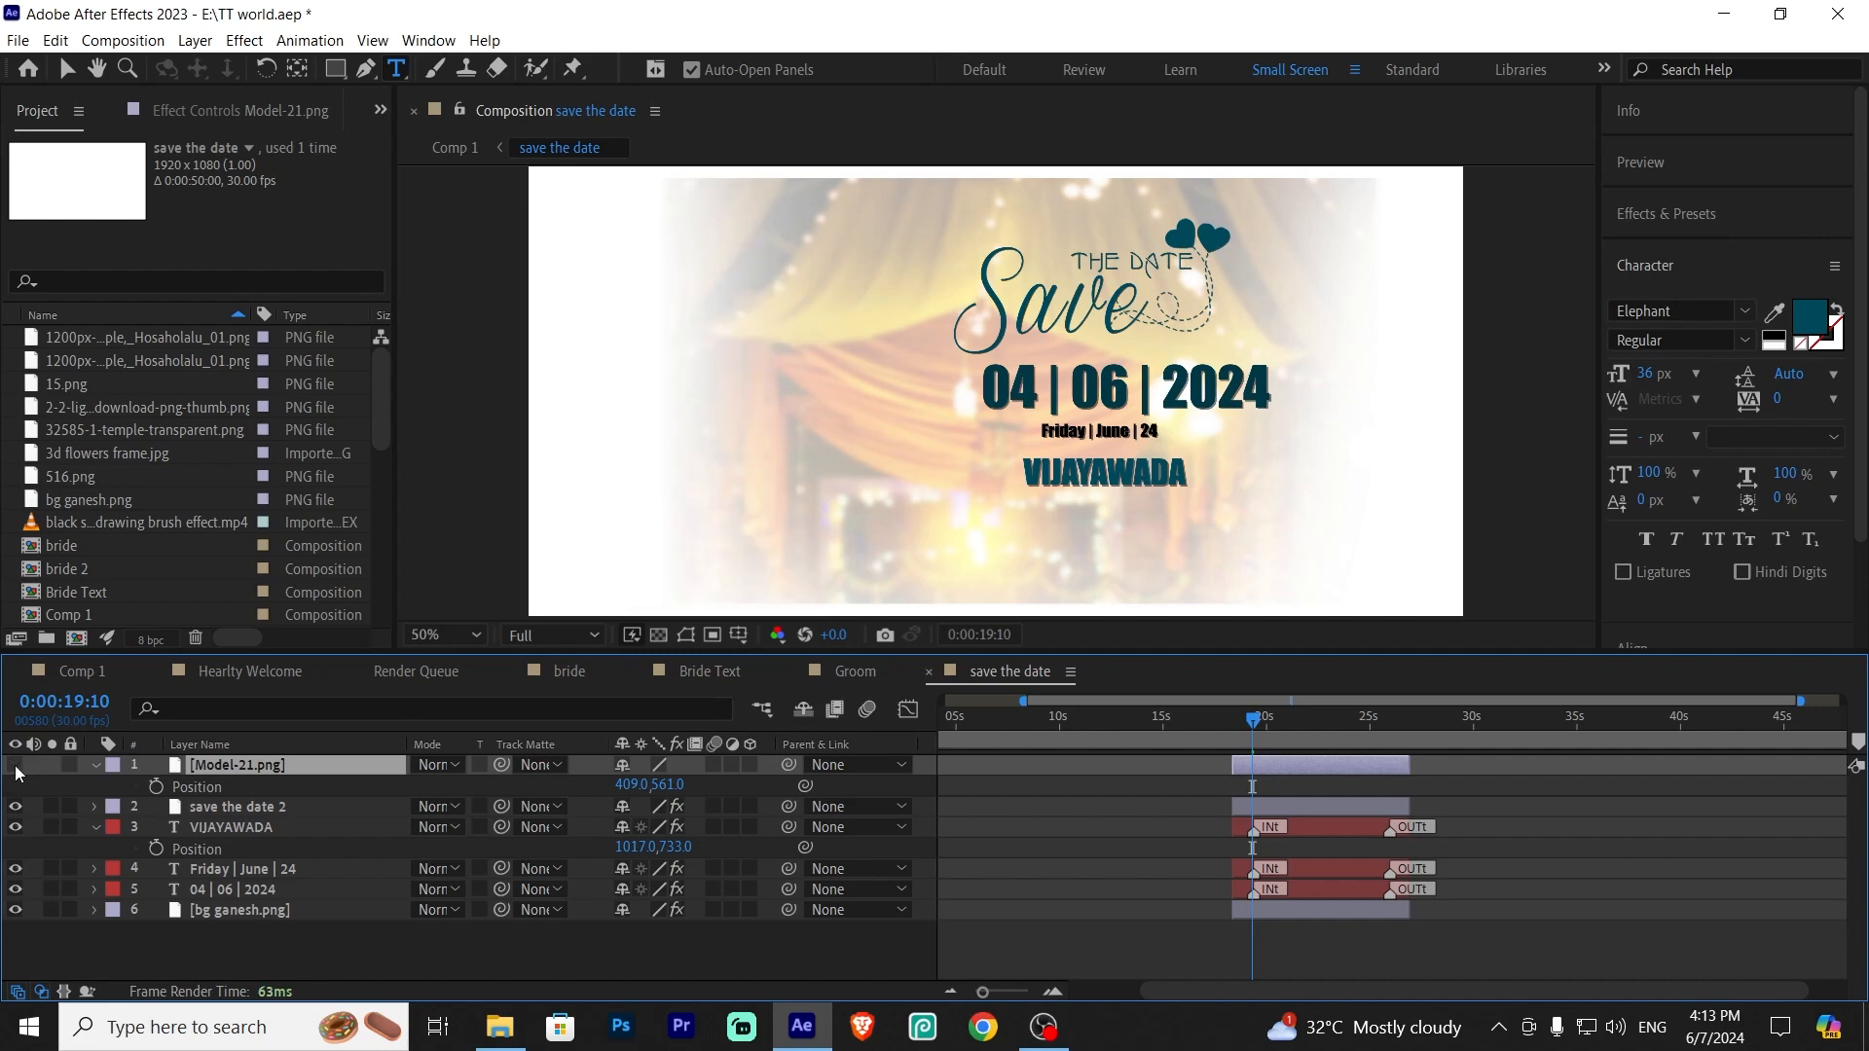
left_click(15, 765)
left_click(15, 765)
left_click(16, 766)
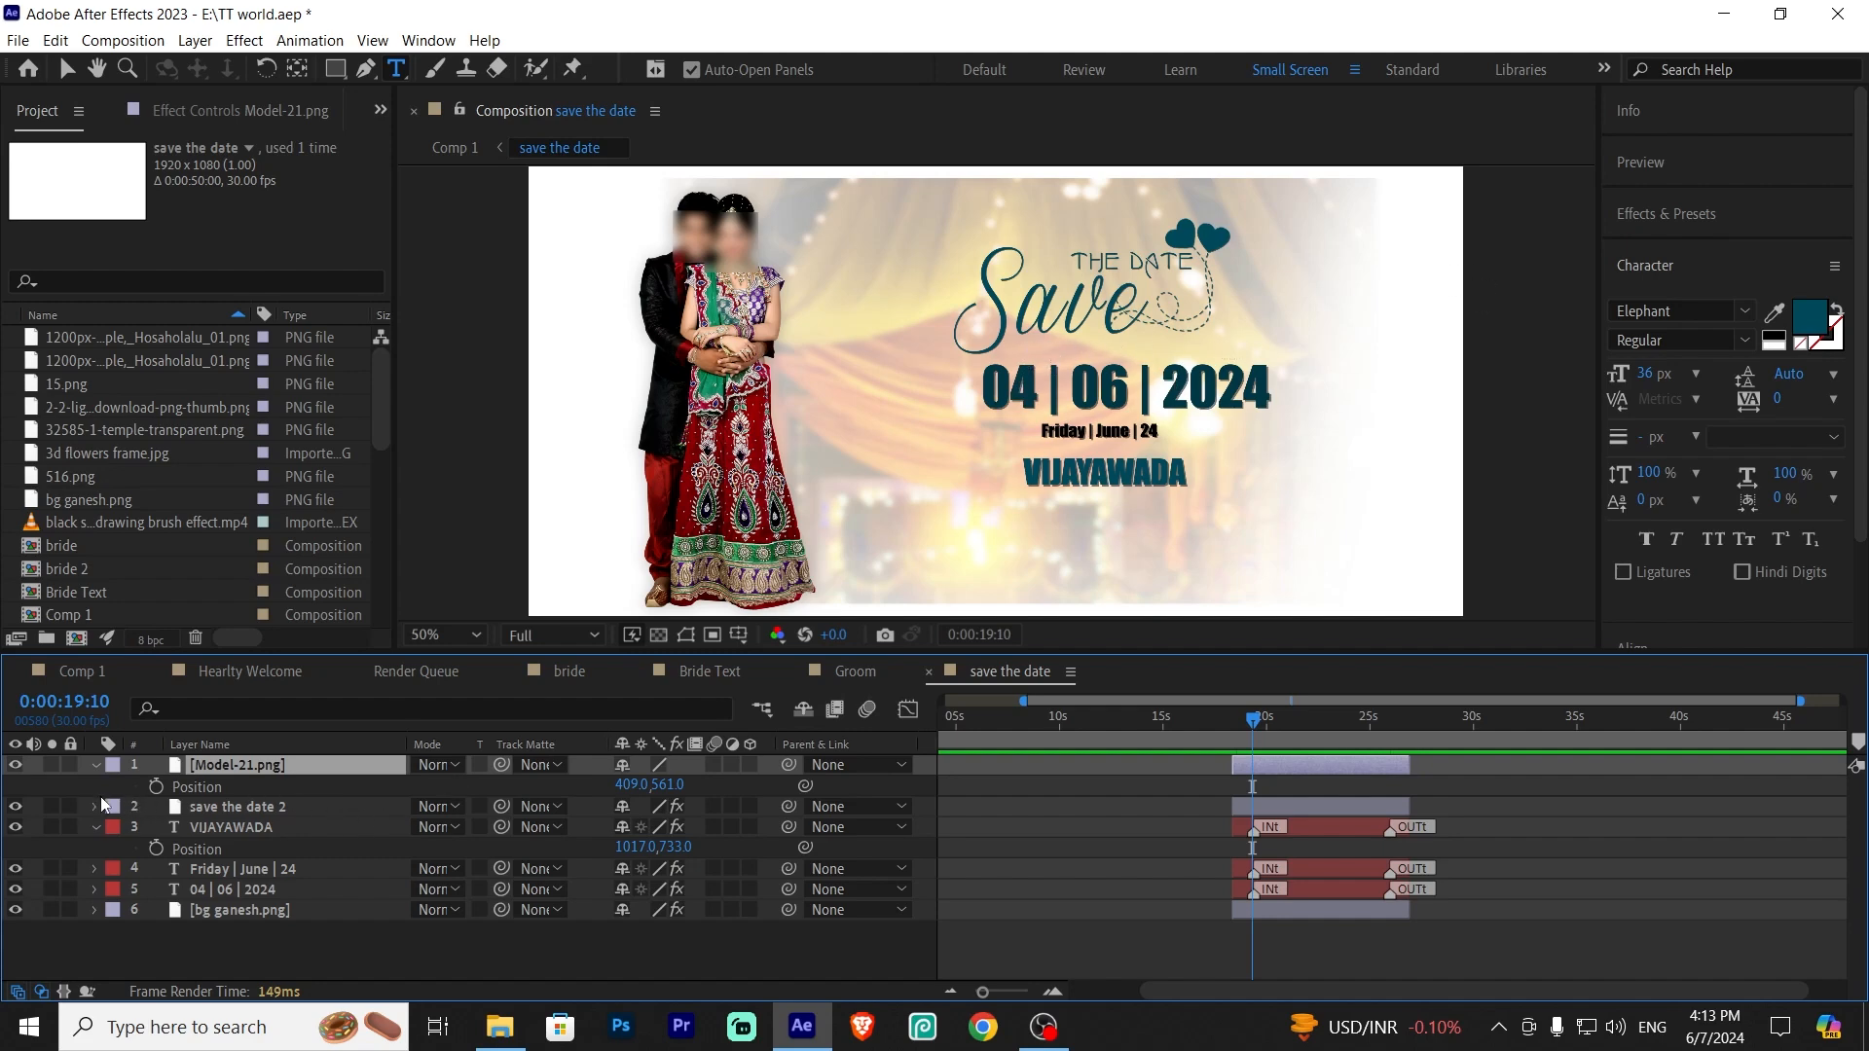
left_click(110, 854)
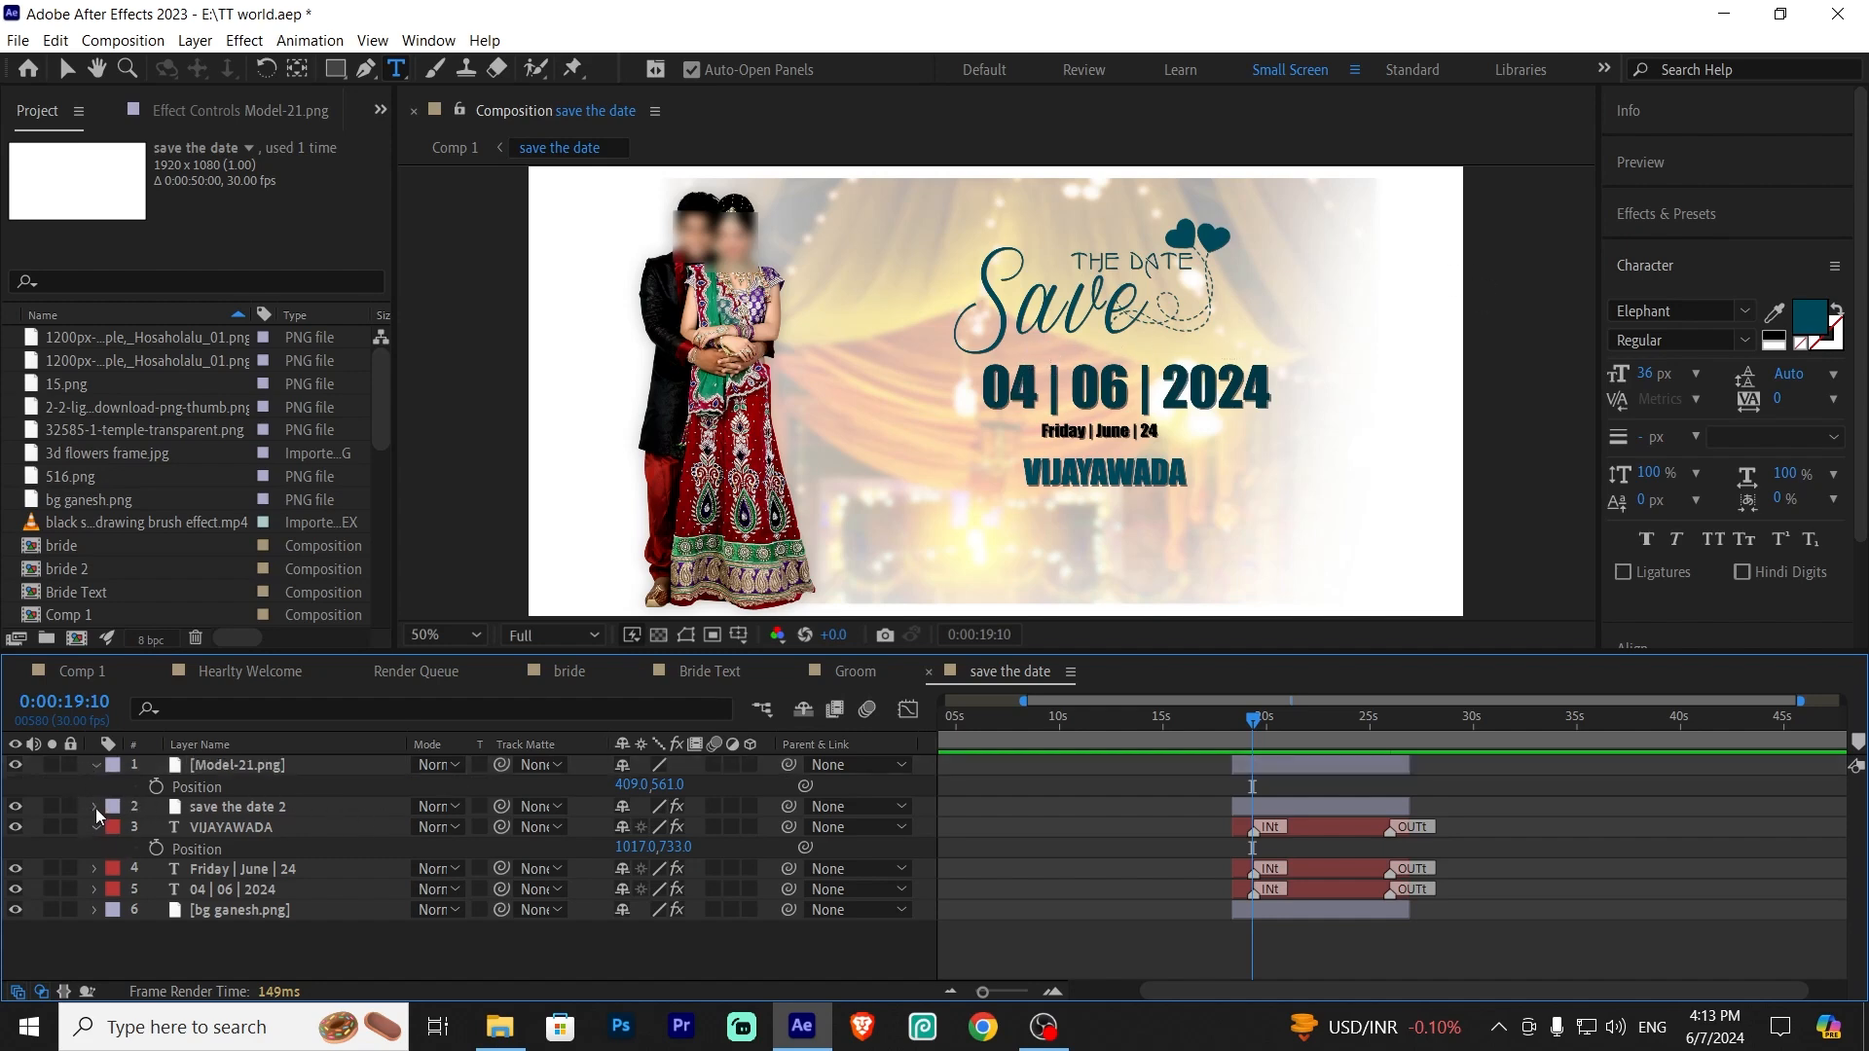
left_click(94, 807)
left_click(94, 806)
left_click(94, 766)
left_click(95, 807)
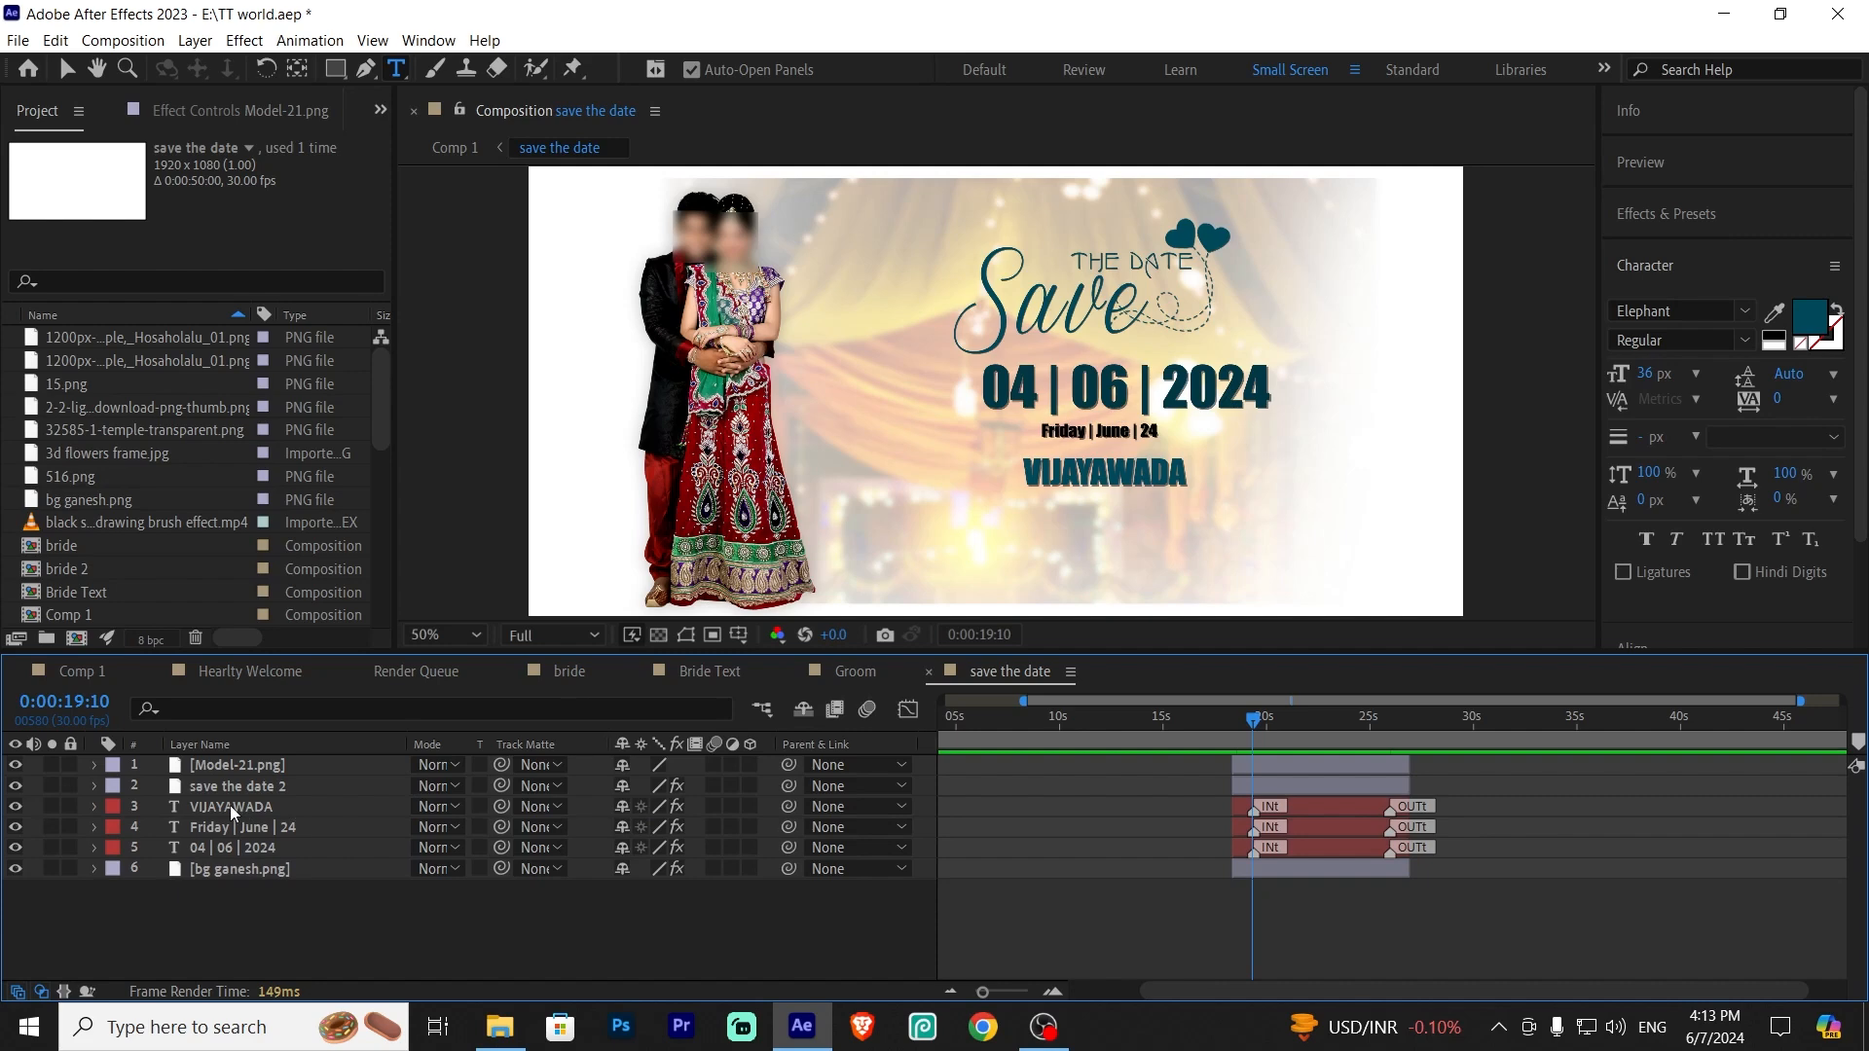
Edit the date text layer in the save the date precomp to read 05|05|2024
left_click(230, 845)
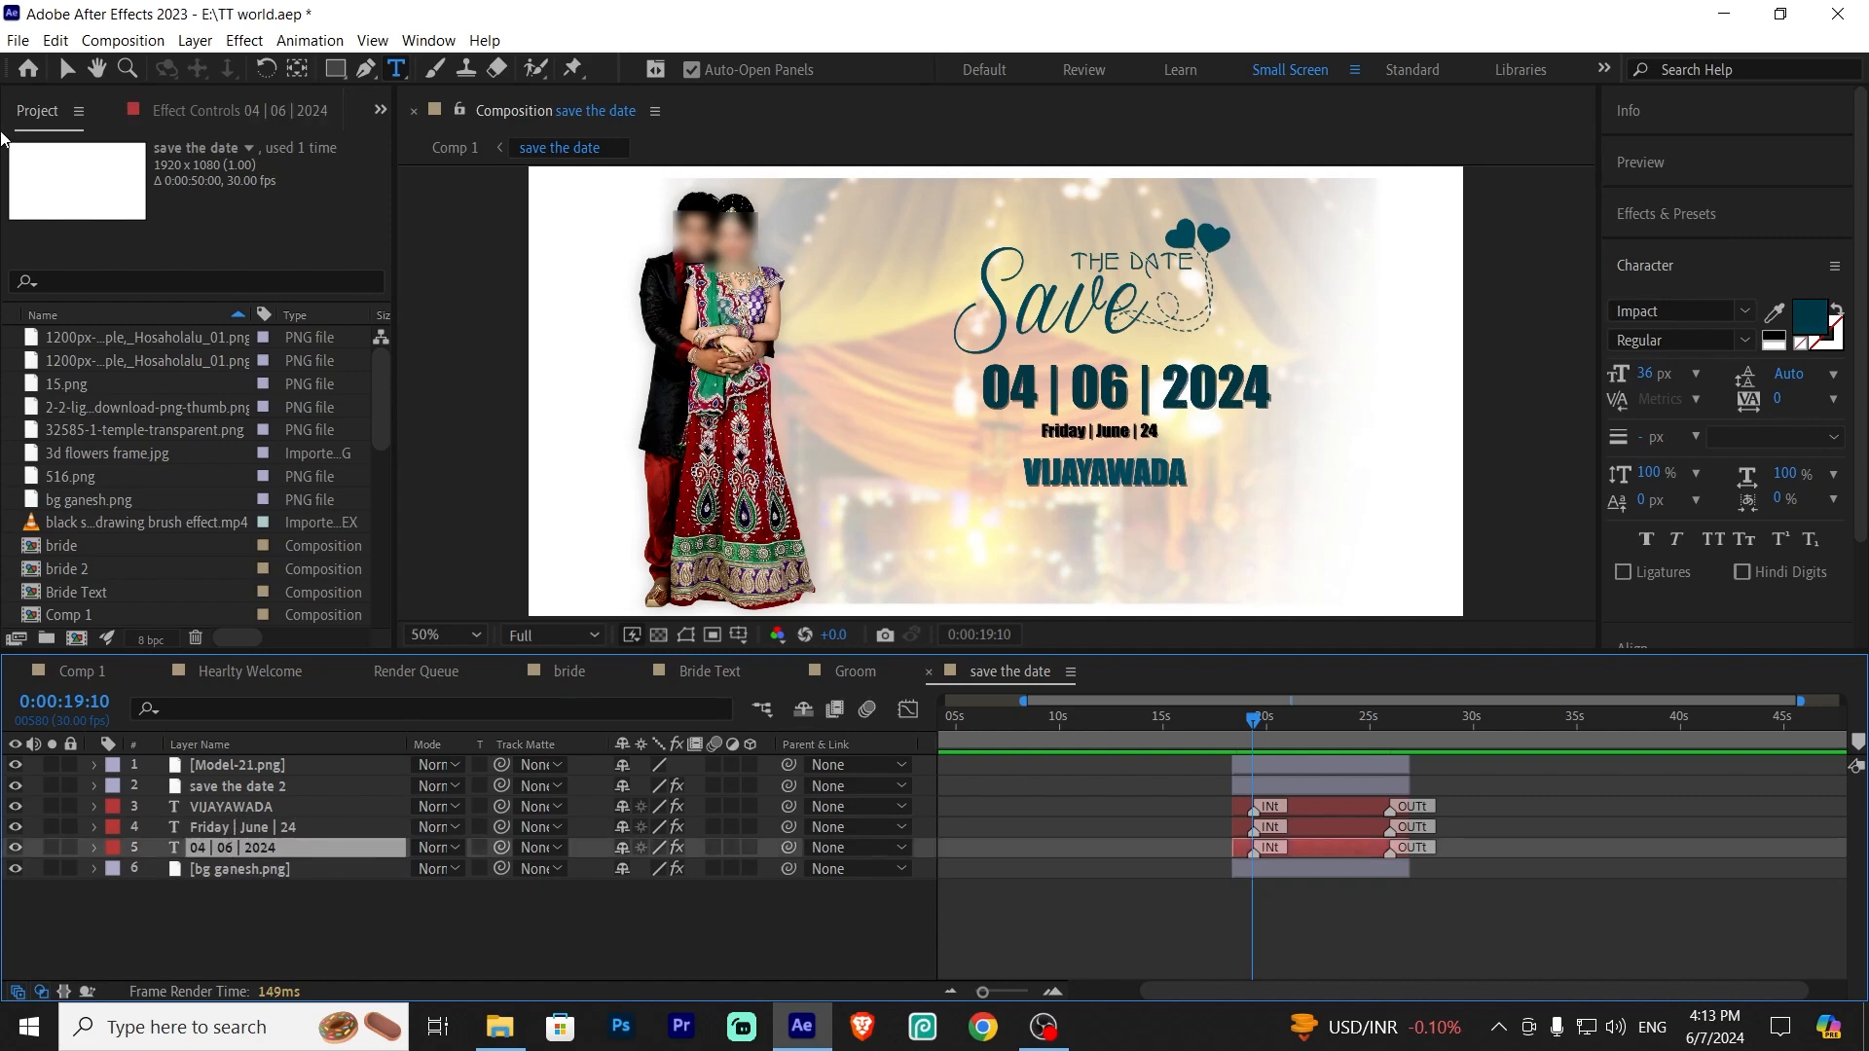
left_click(66, 70)
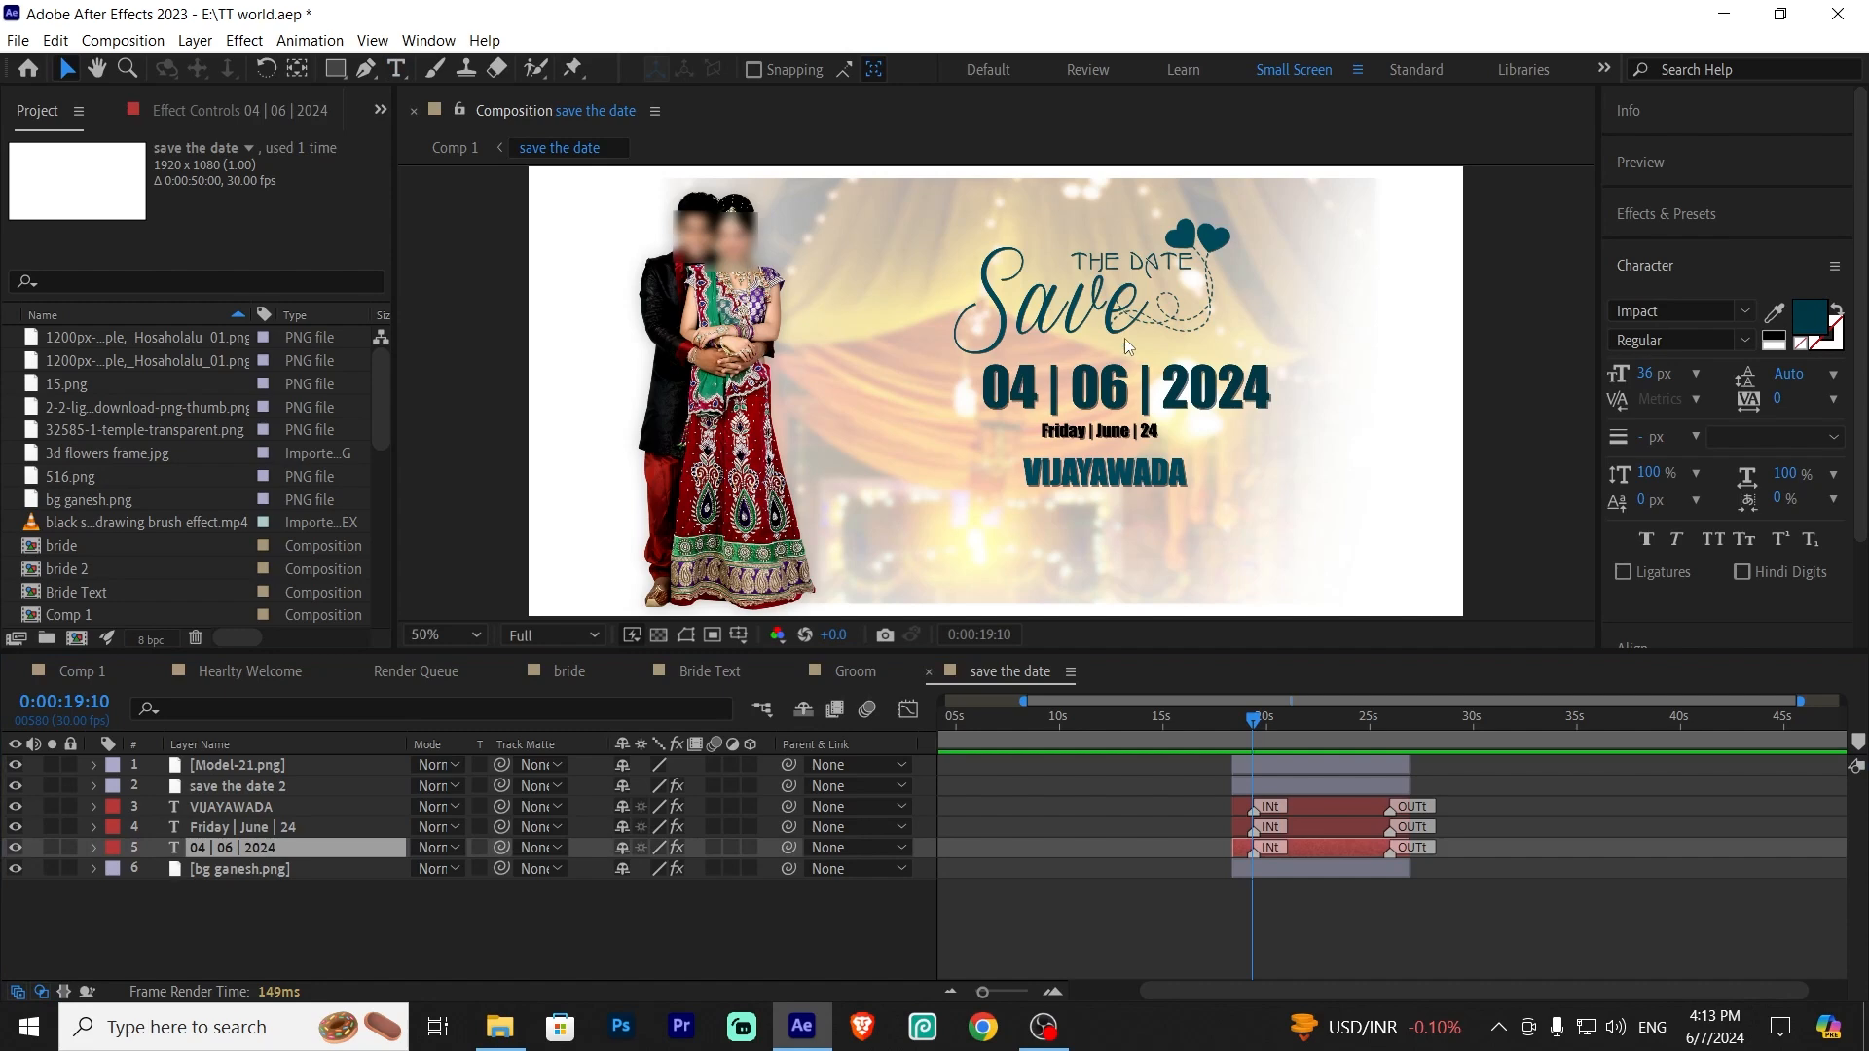
double_click(1198, 389)
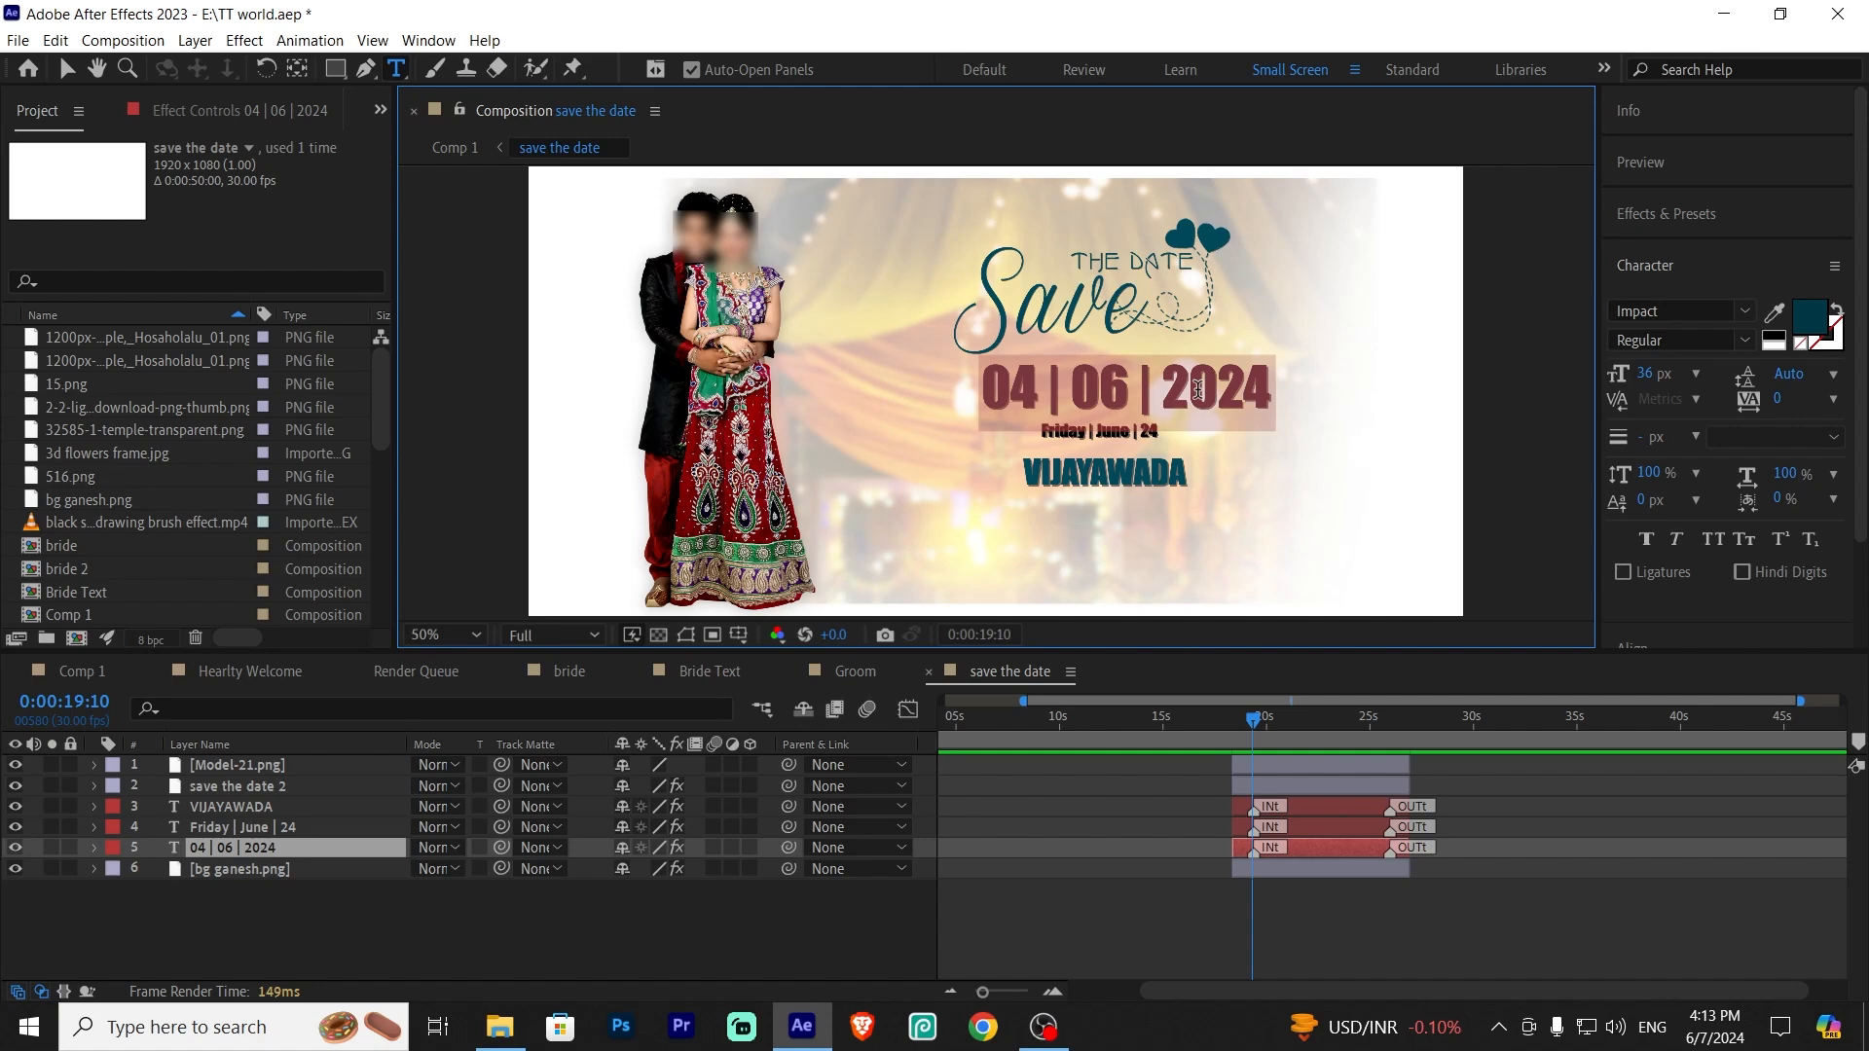
type("0")
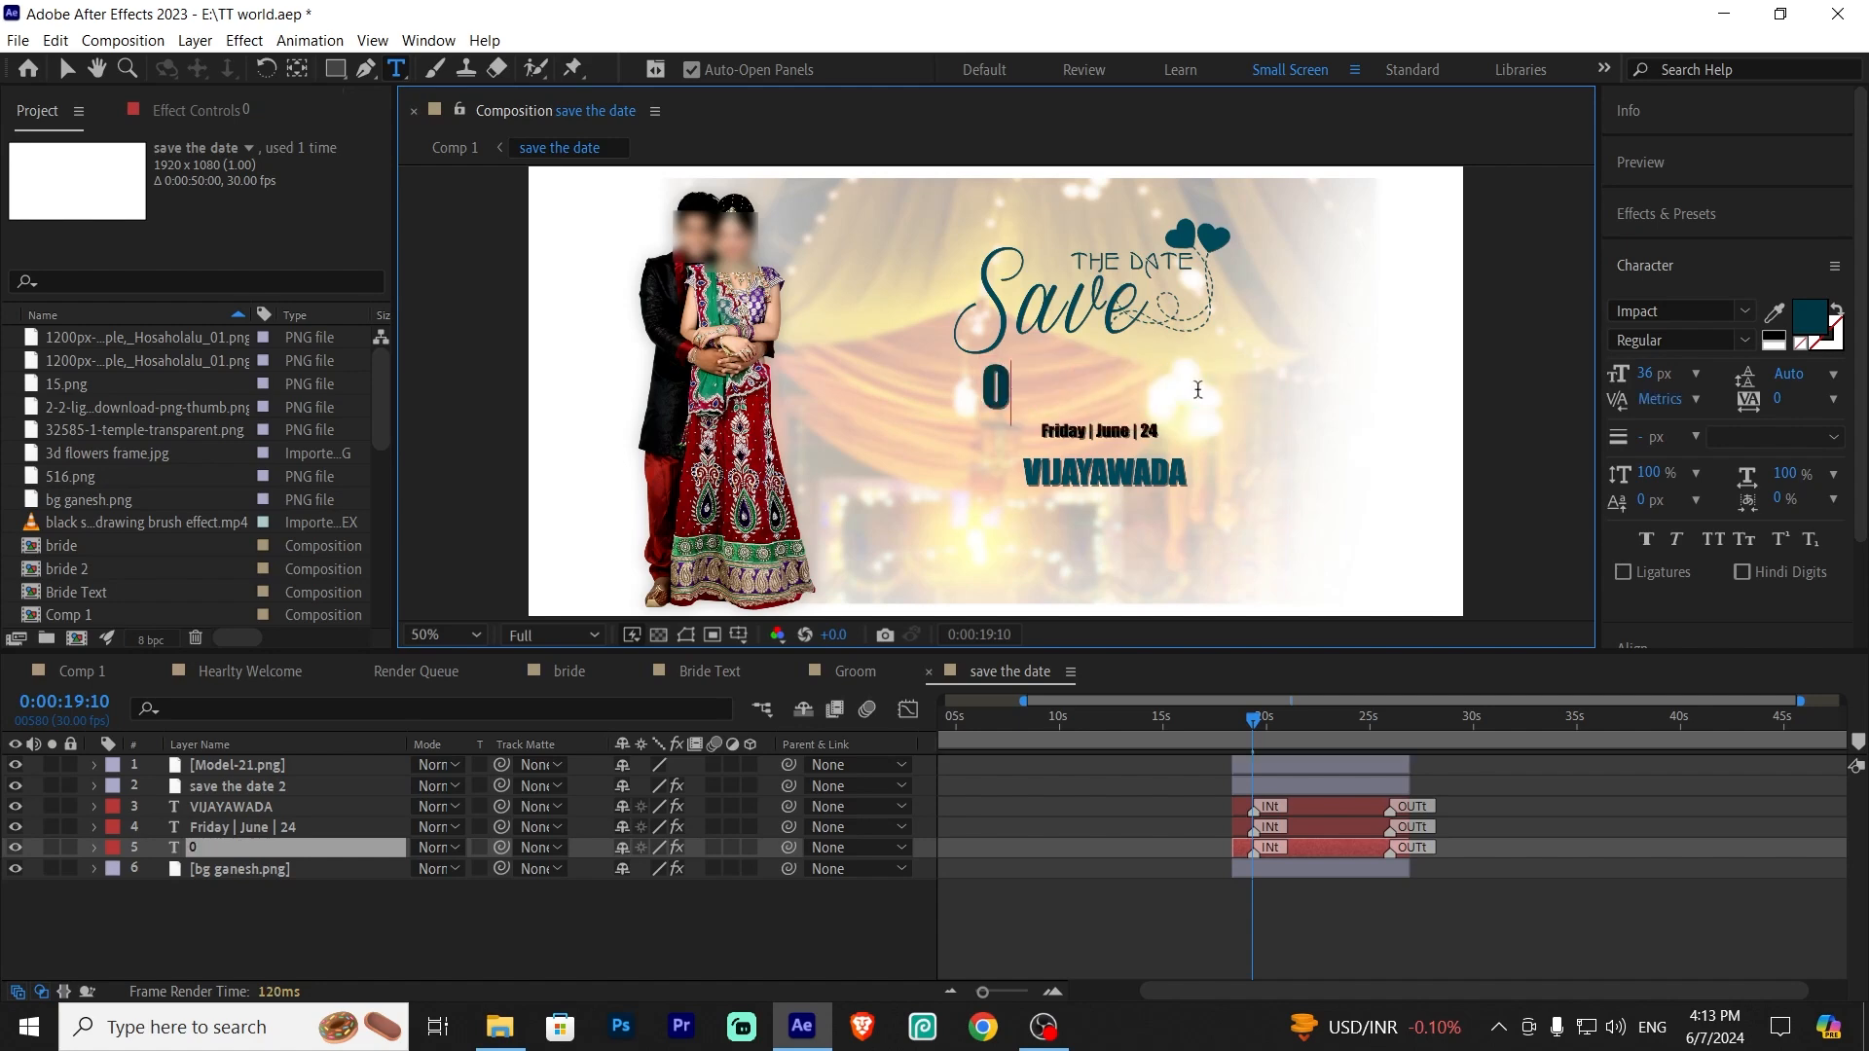
type("5|")
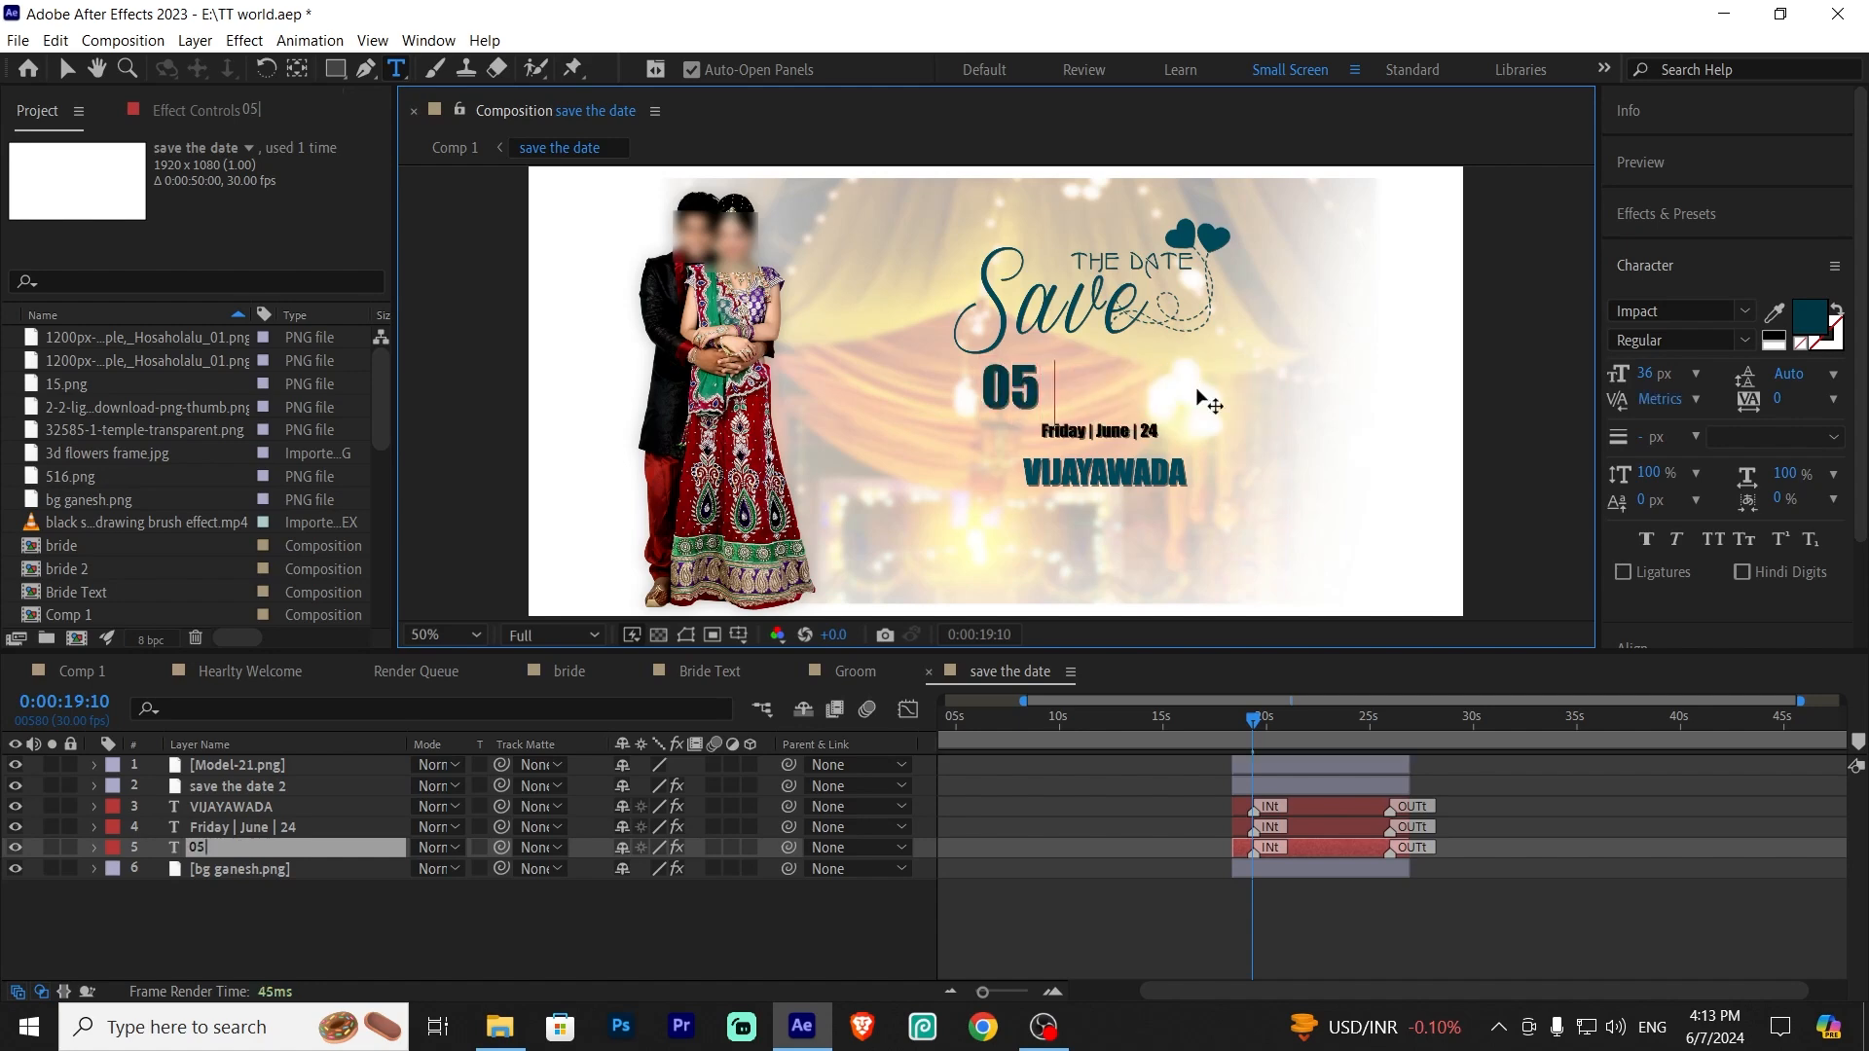
type("05|203")
key("BackSpace")
type("24")
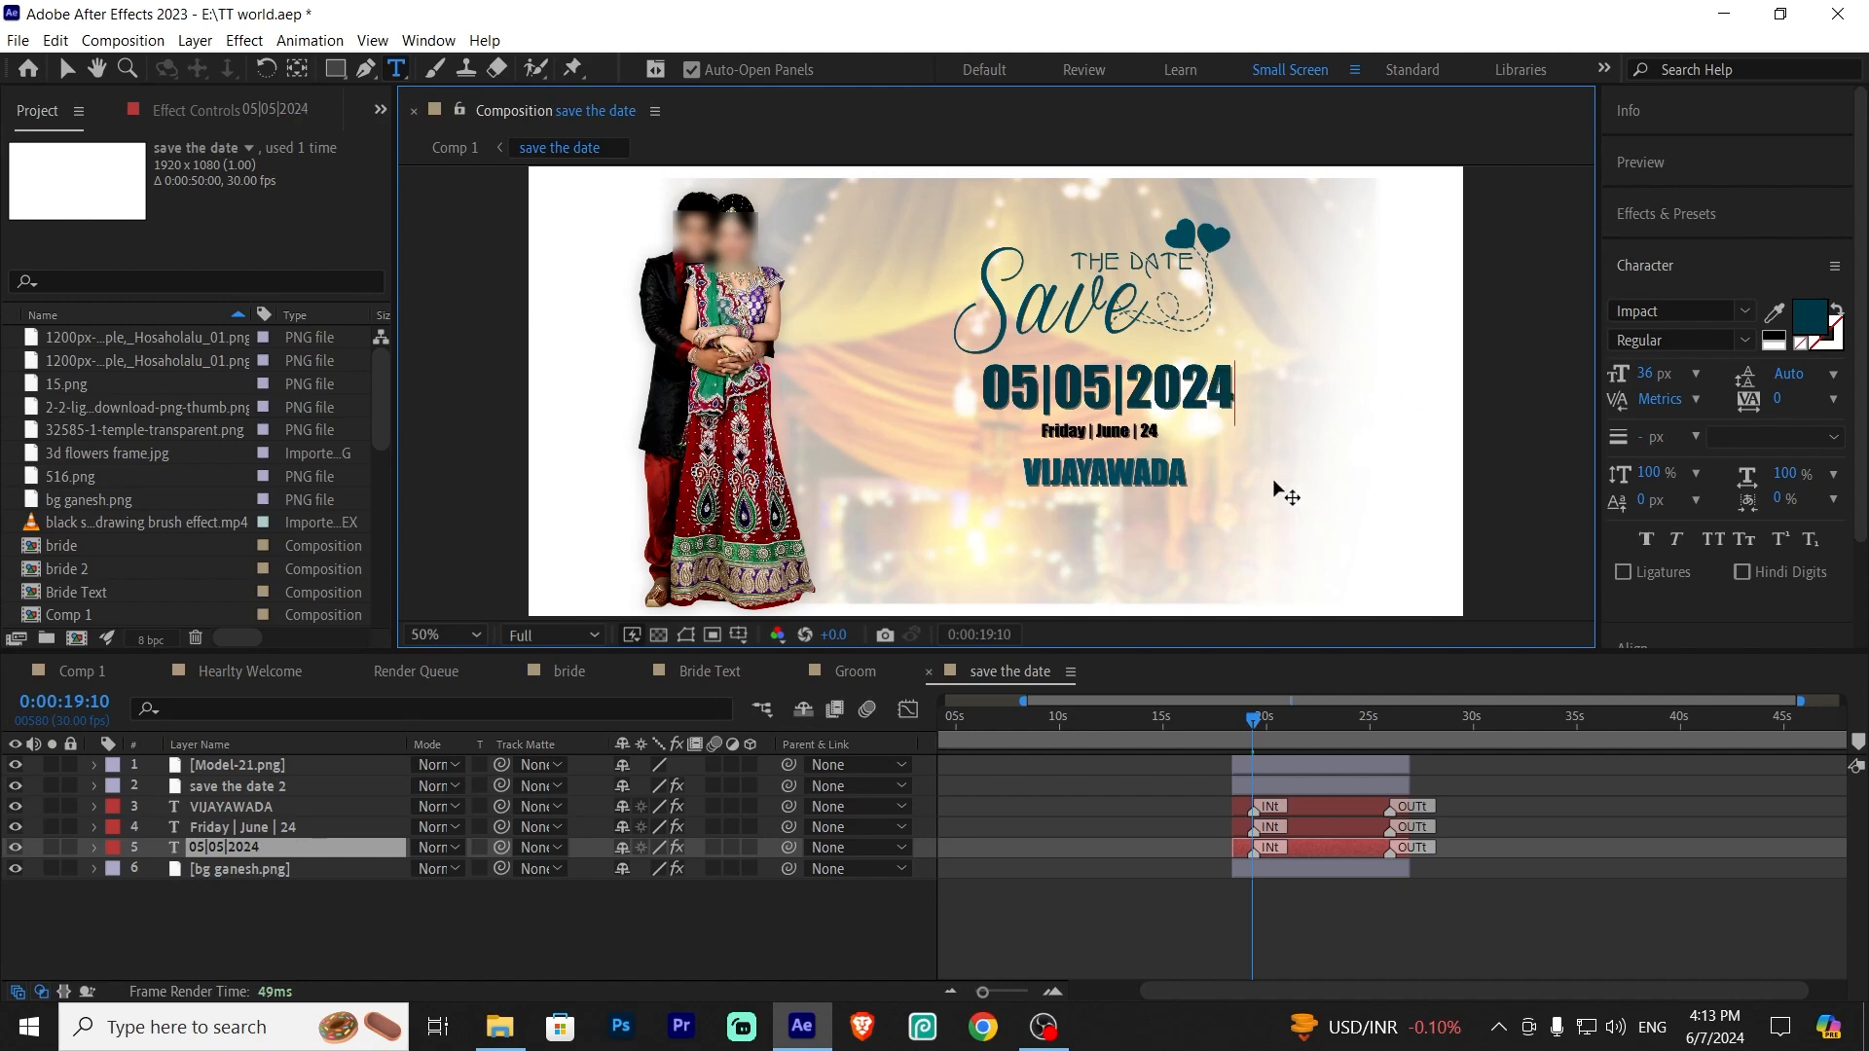
left_click(243, 892)
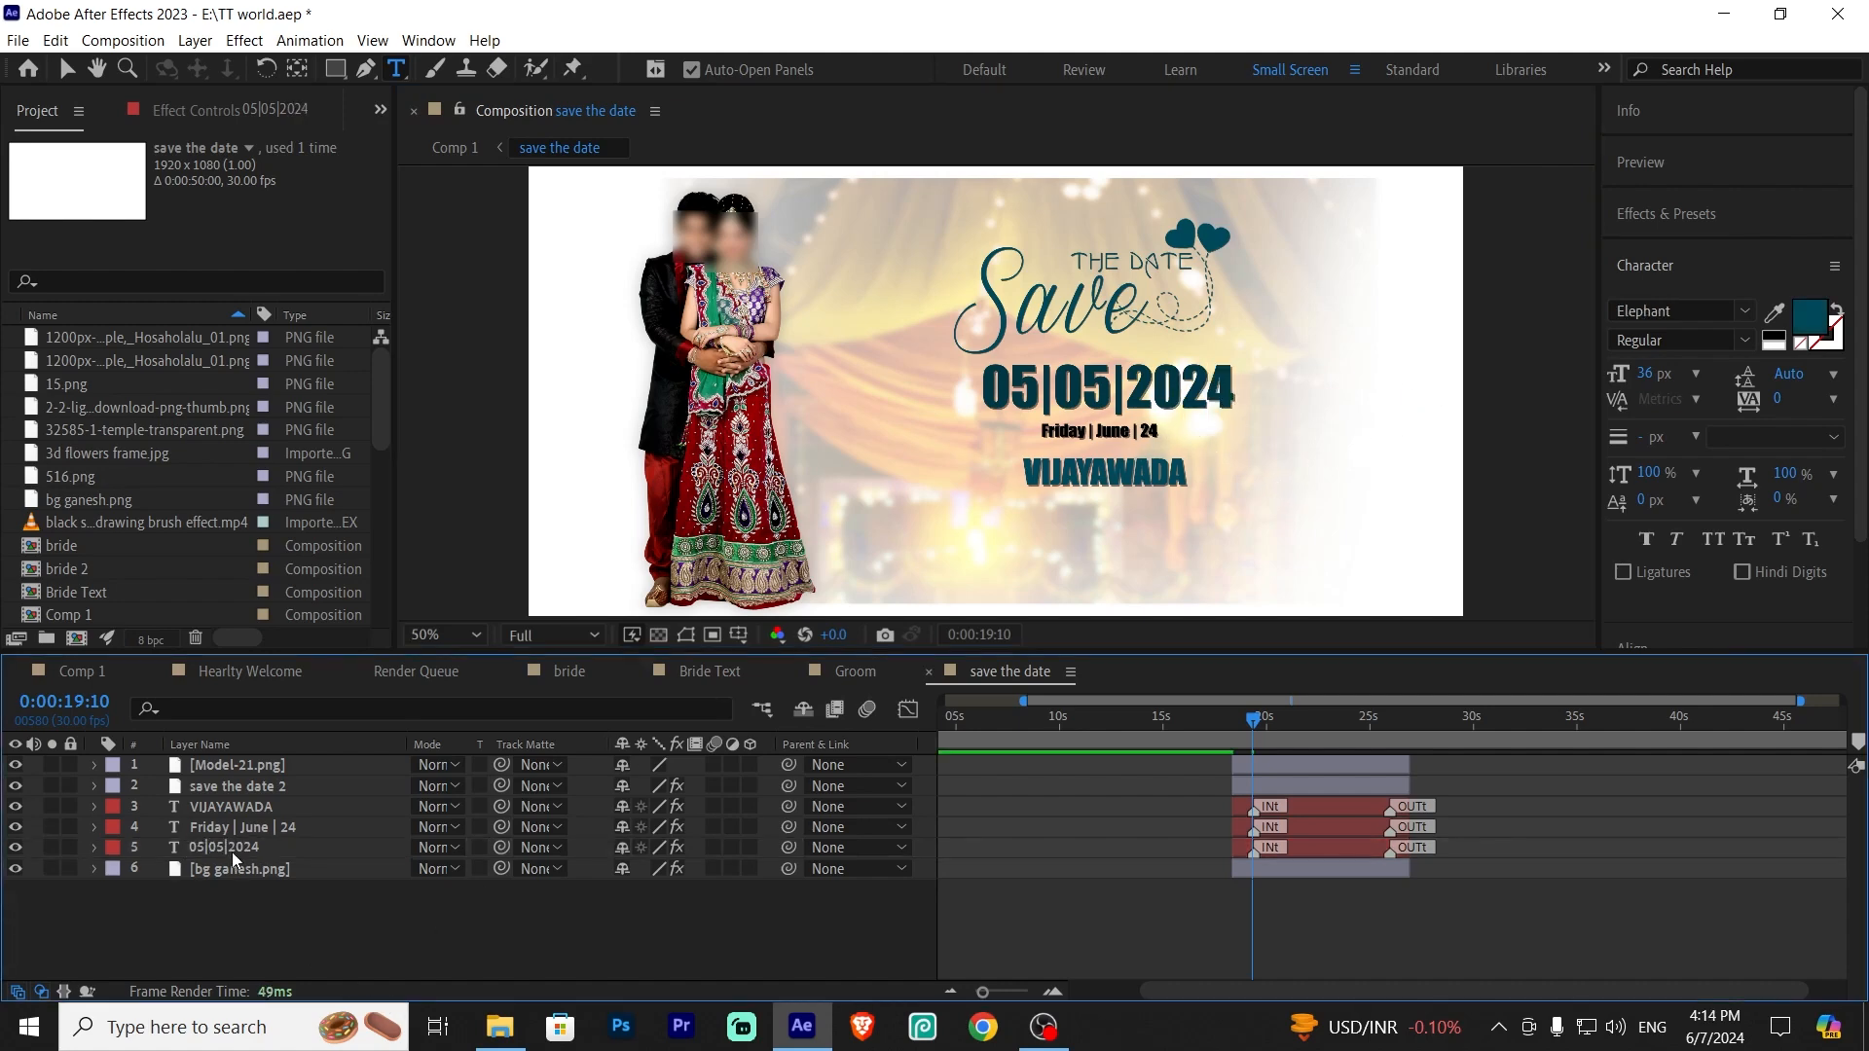
Select the VIJAYAWADA text and browse the font list for it
left_click(242, 825)
left_click(267, 796)
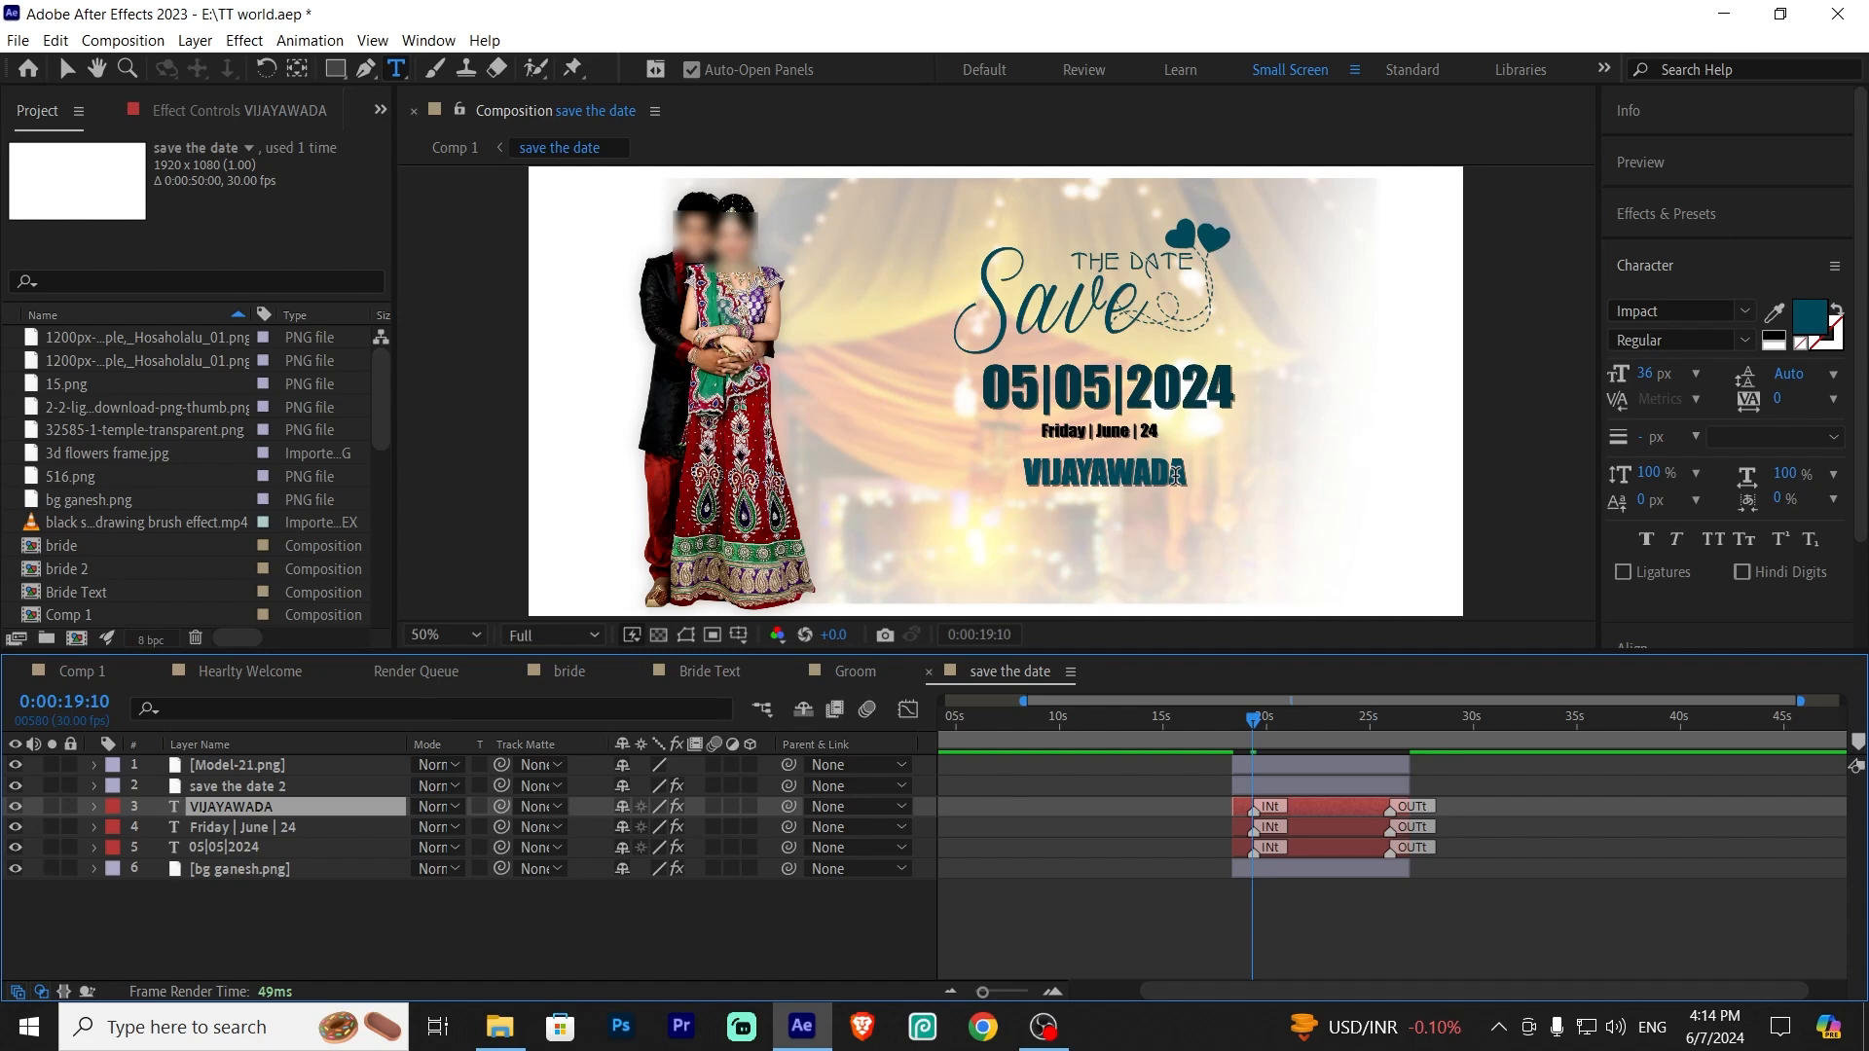
left_click(66, 68)
double_click(1129, 473)
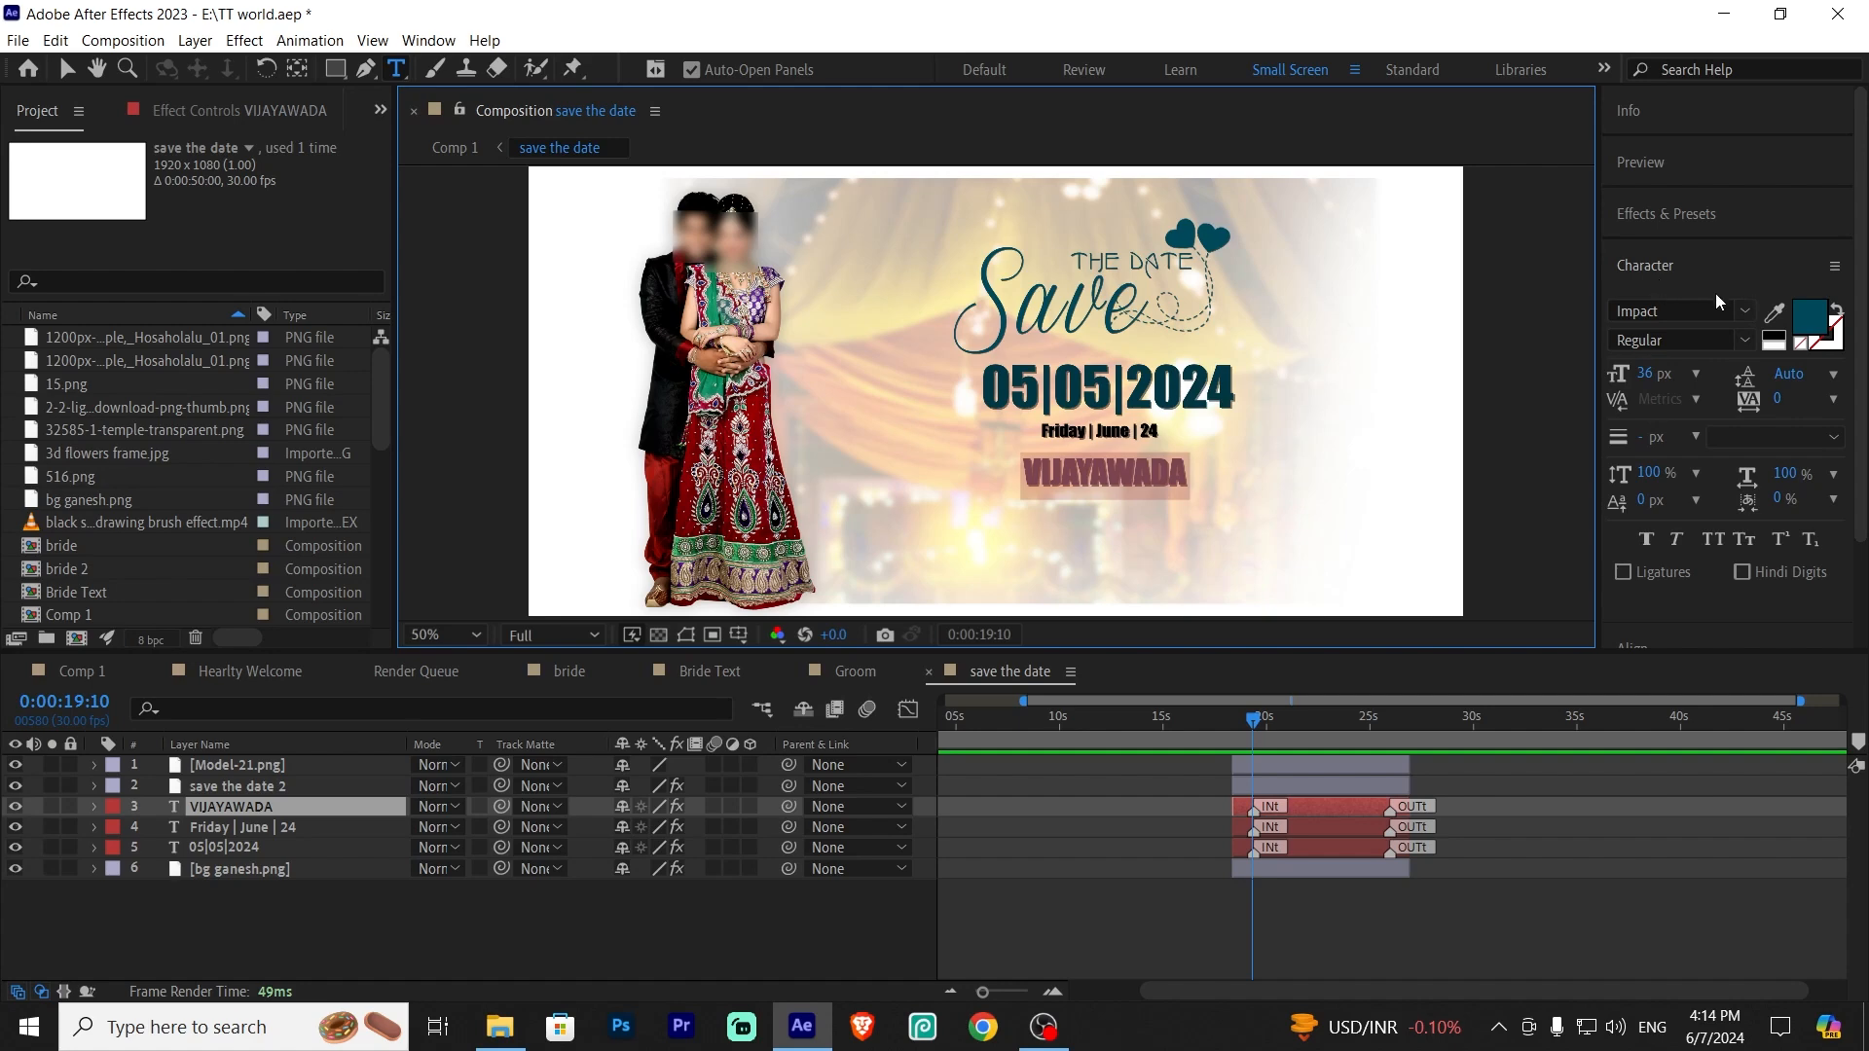
left_click(1743, 308)
left_click(1745, 312)
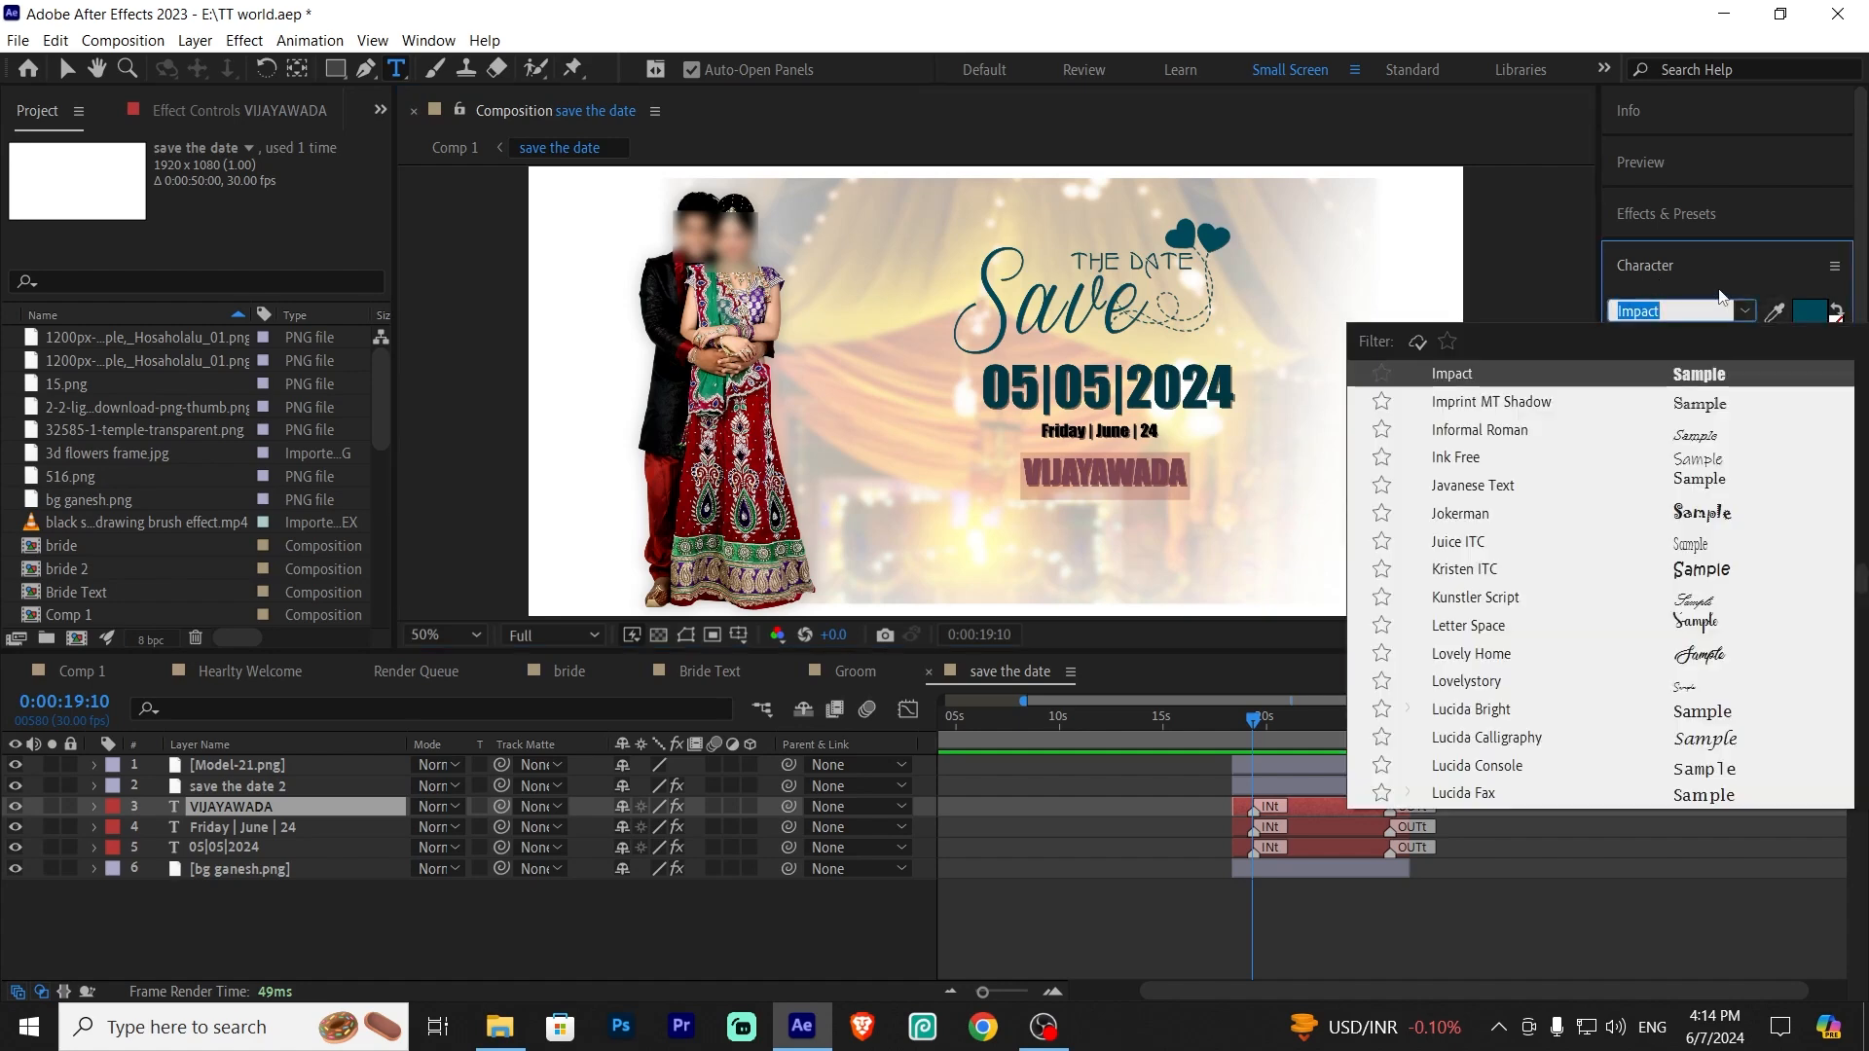
scroll(1596, 486, "down", 1)
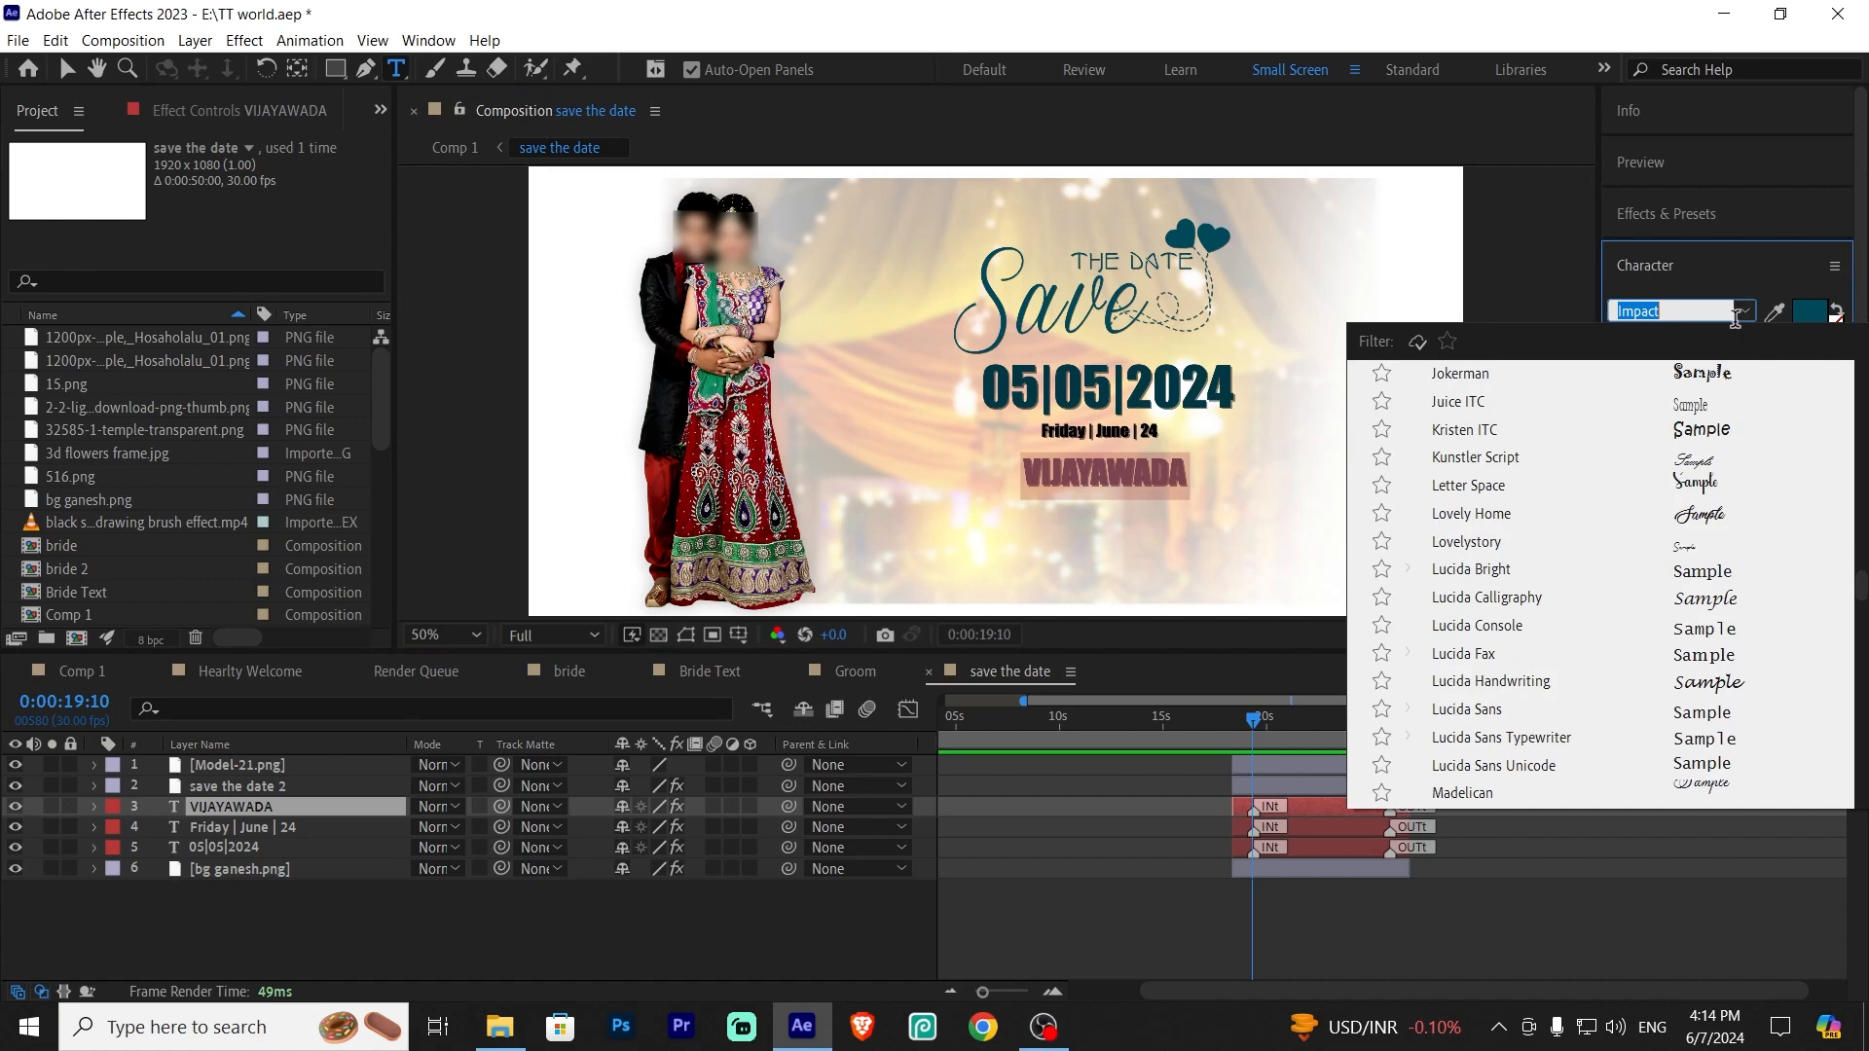
scroll(1655, 555, "down", 4)
scroll(1727, 582, "up", 5)
scroll(1727, 582, "up", 12)
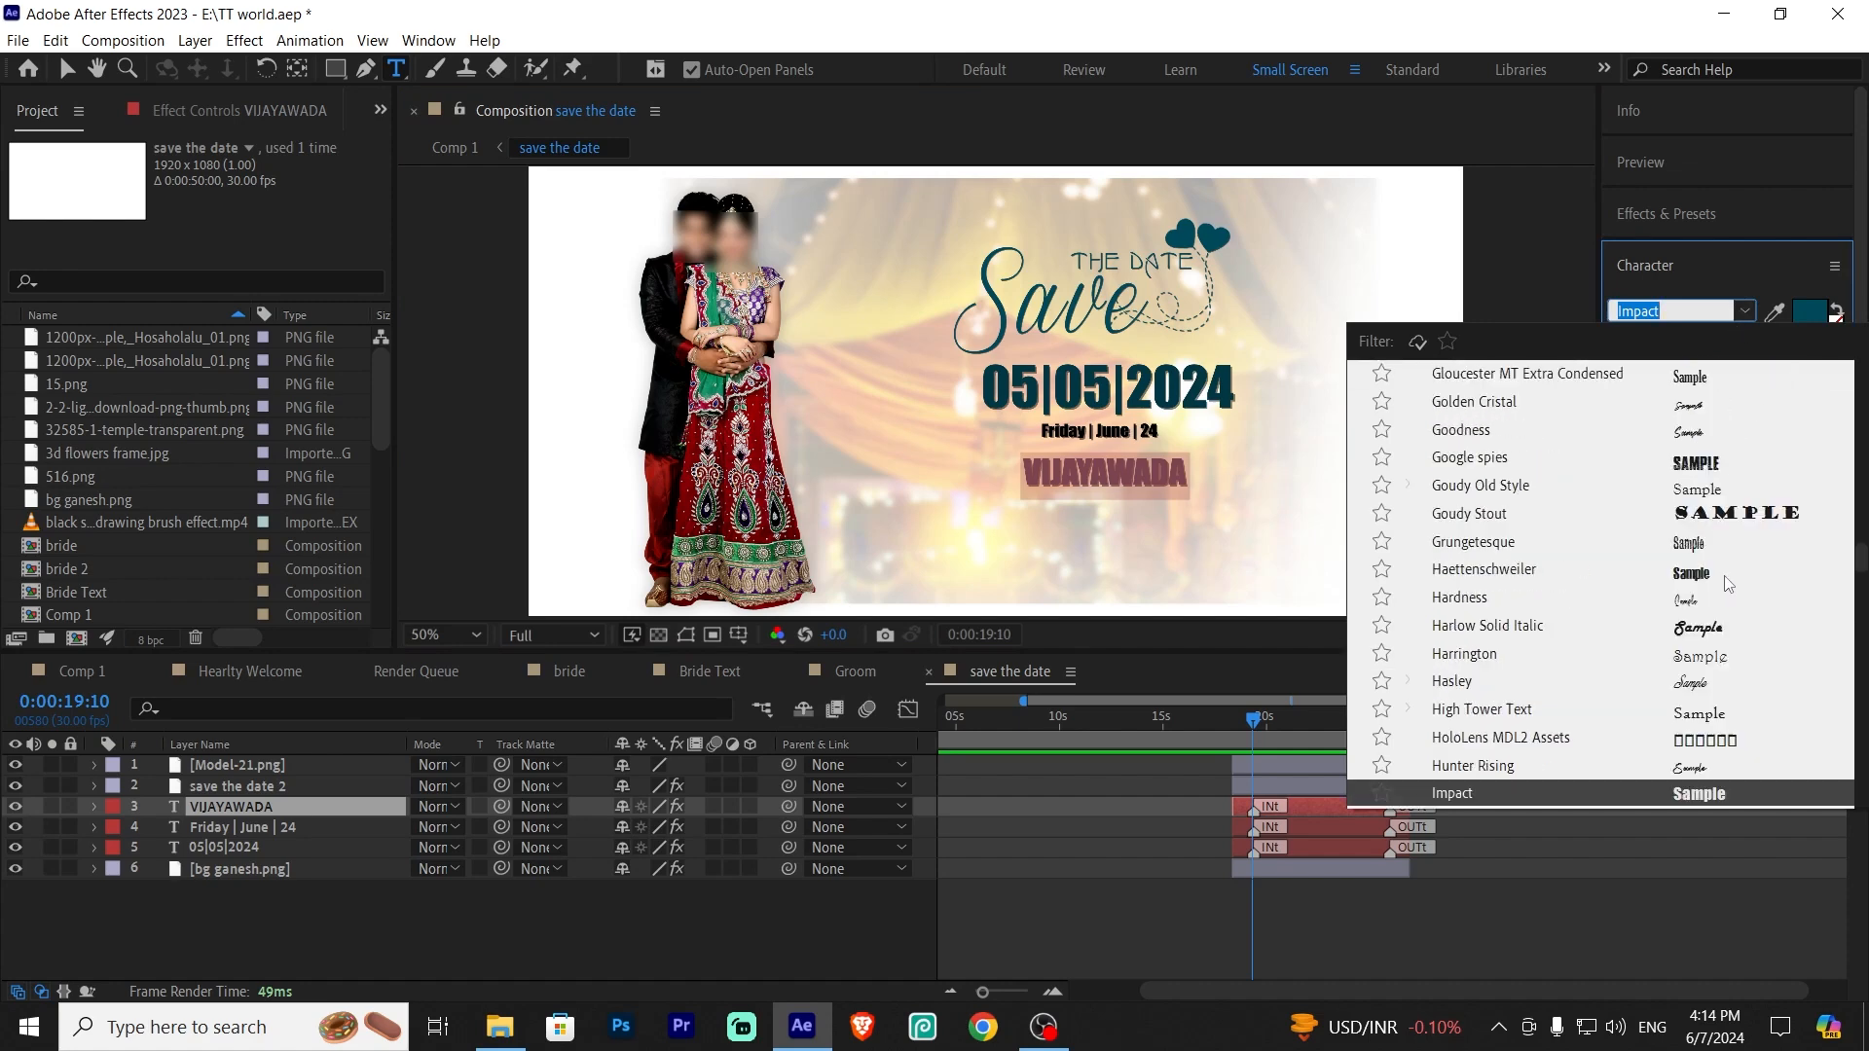
left_click(1752, 313)
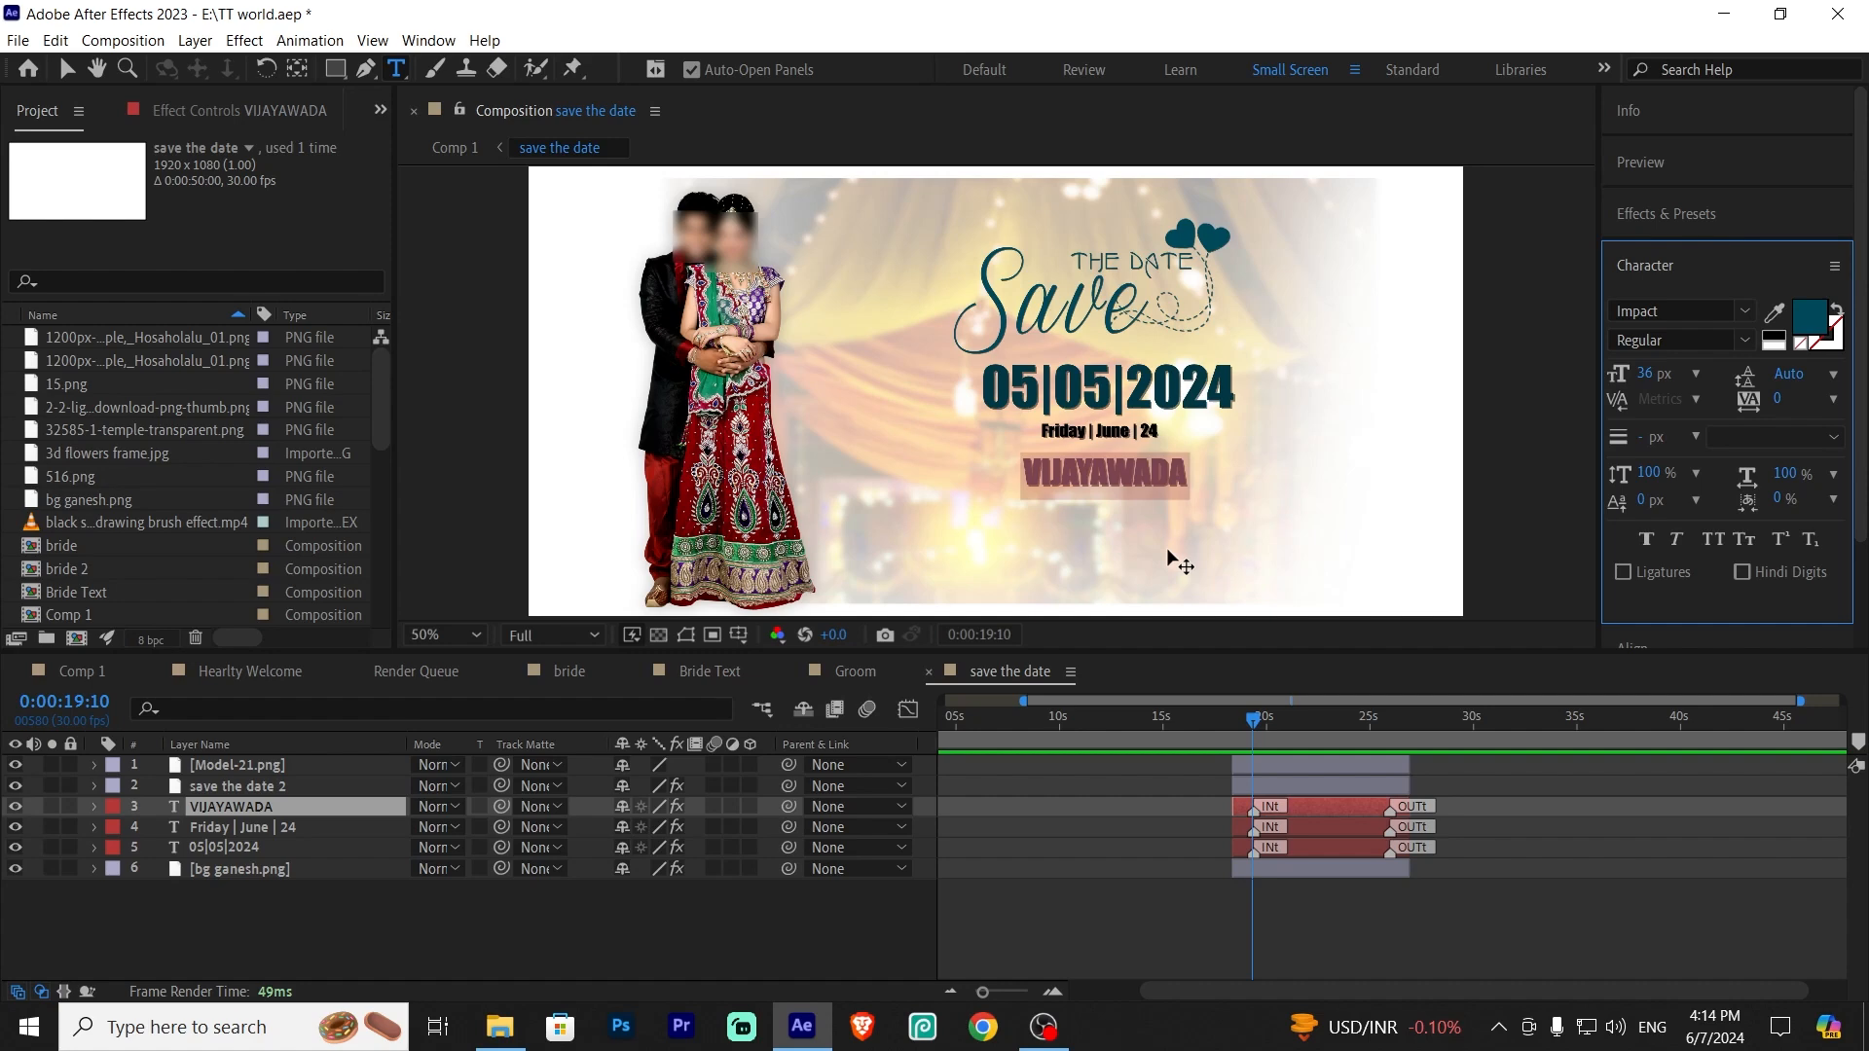
Scrub through the save the date precomp's layers and return to Comp 1
left_click_drag(1255, 721, 1258, 721)
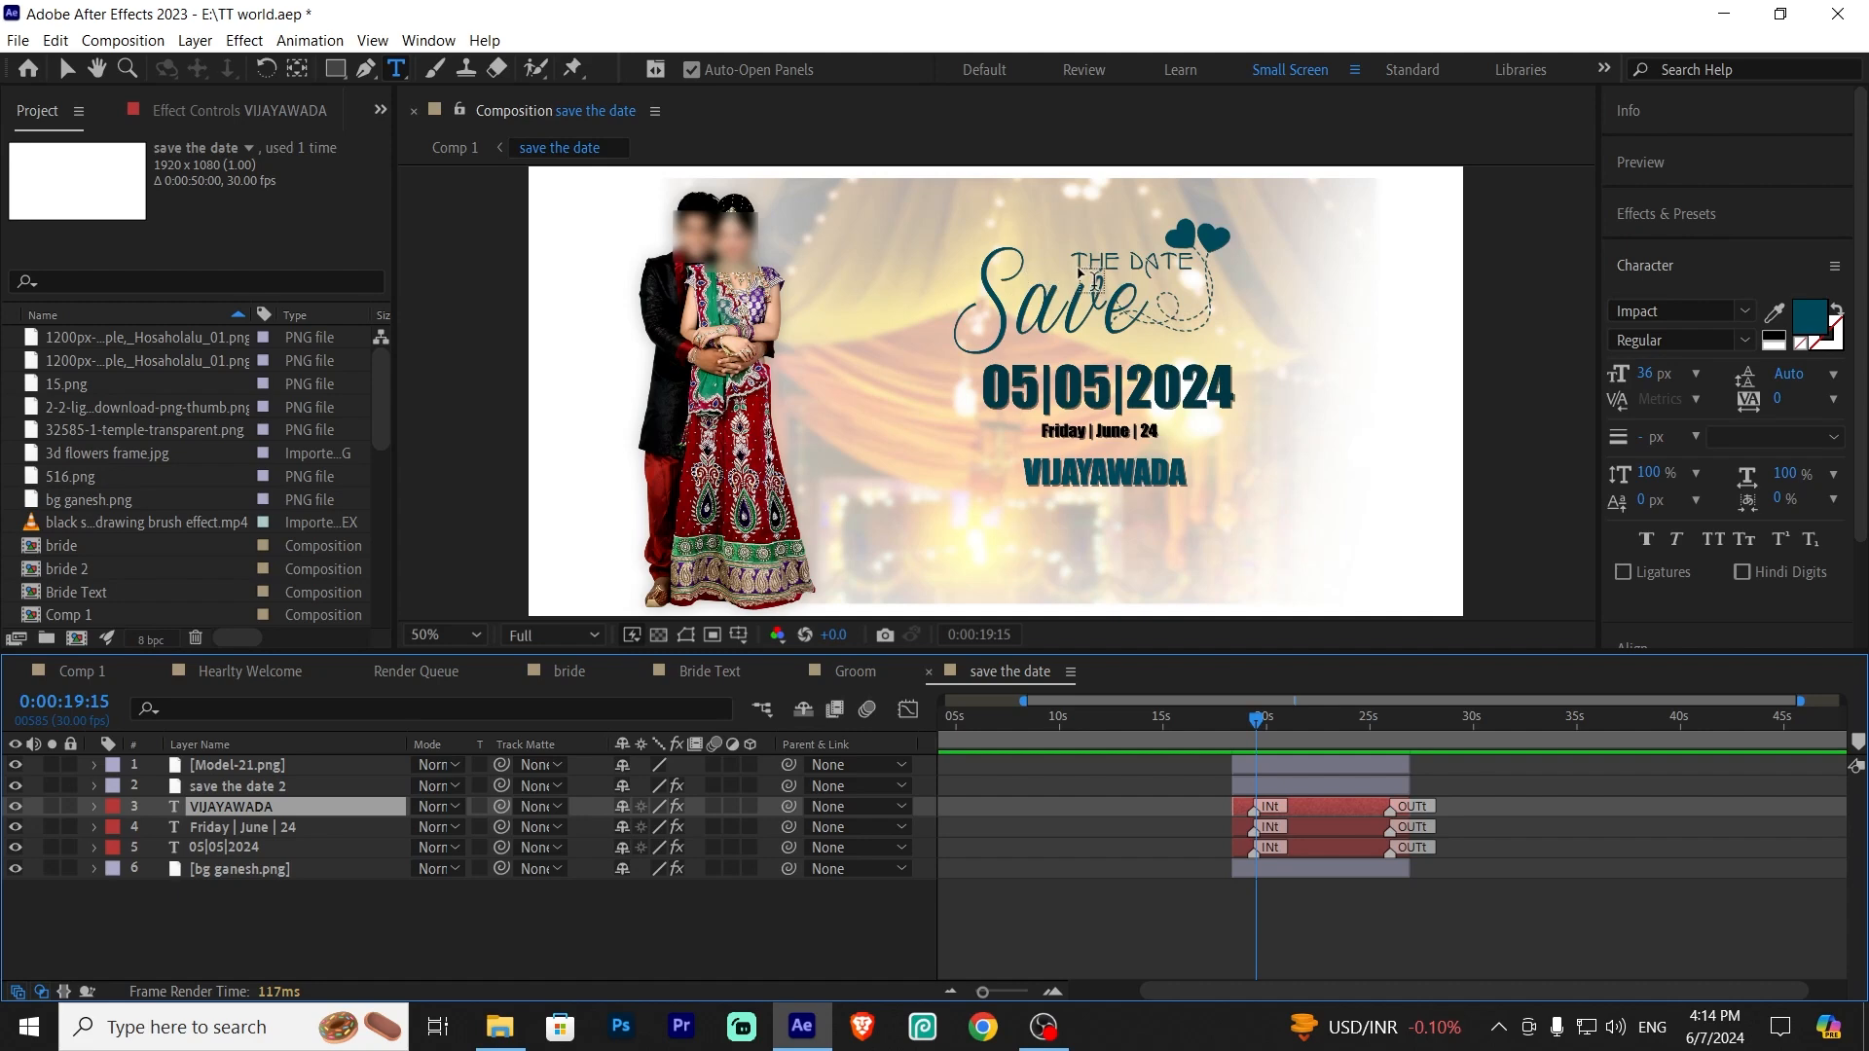
left_click_drag(1259, 723, 1435, 793)
left_click(251, 939)
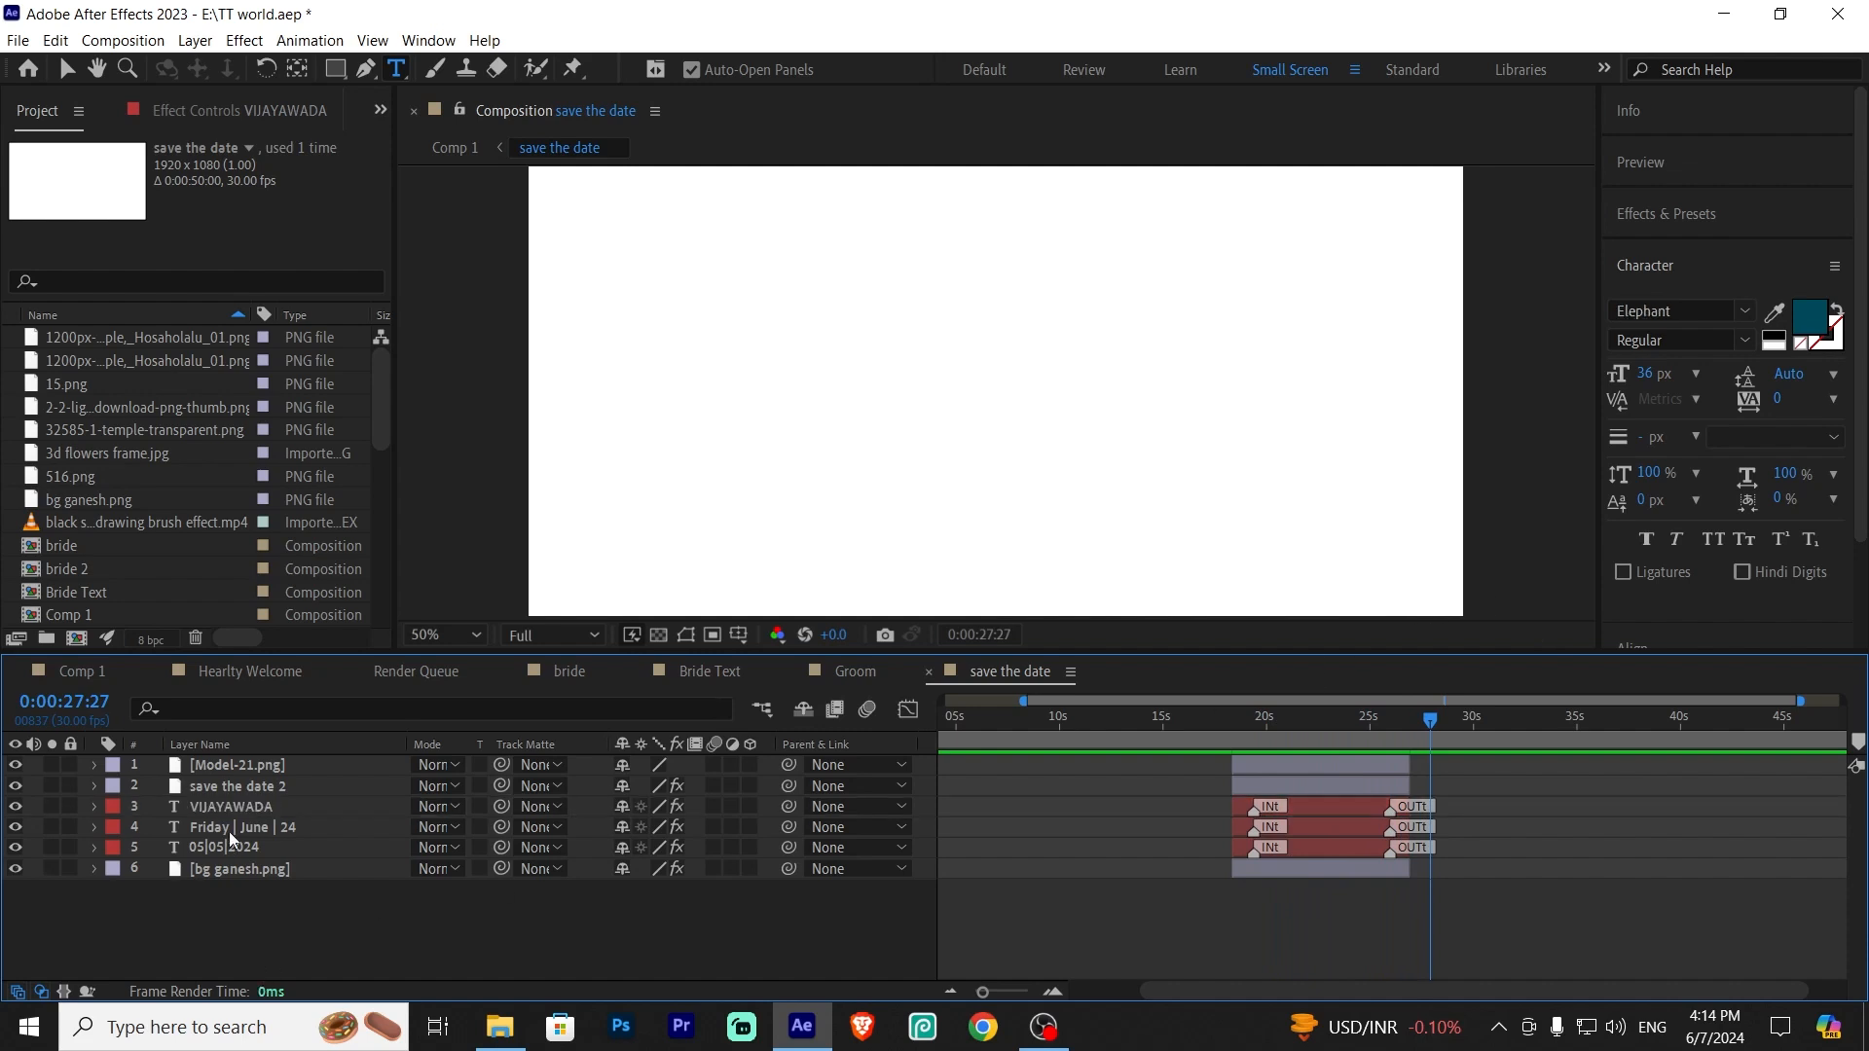
left_click(220, 792)
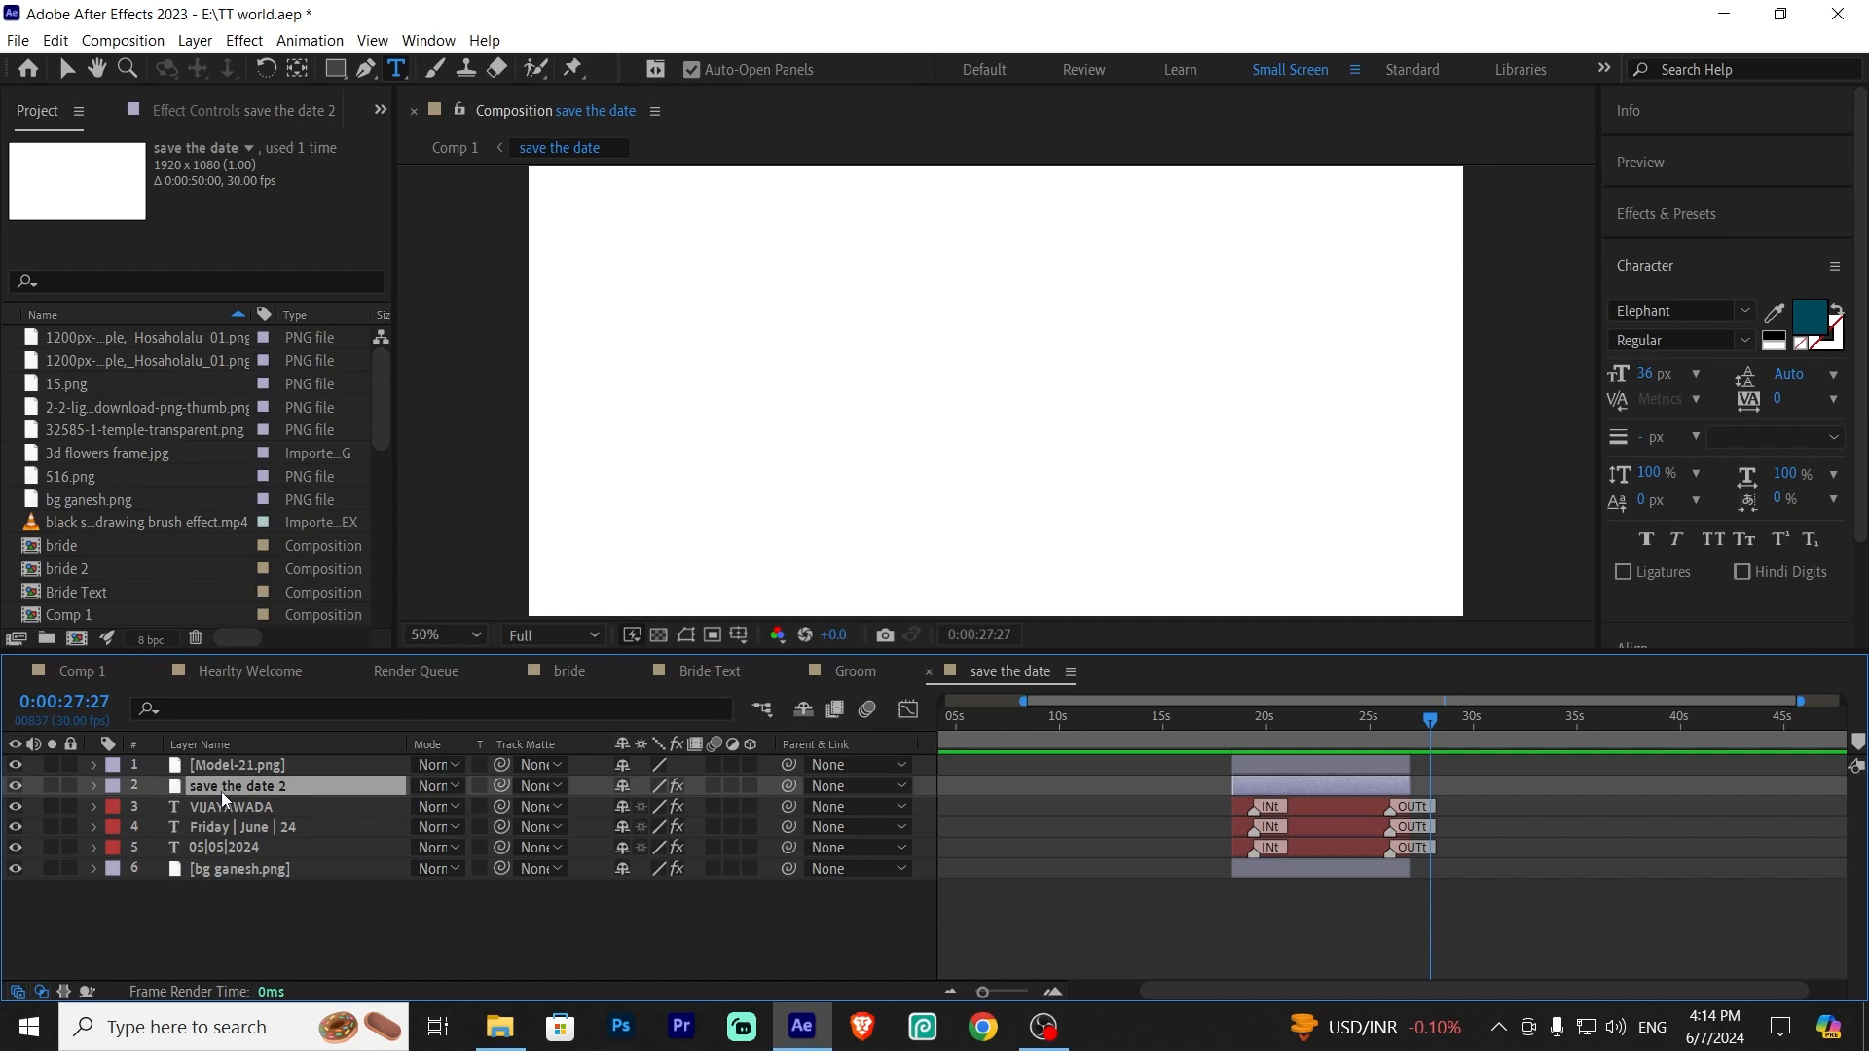
left_click(292, 931)
left_click(266, 773)
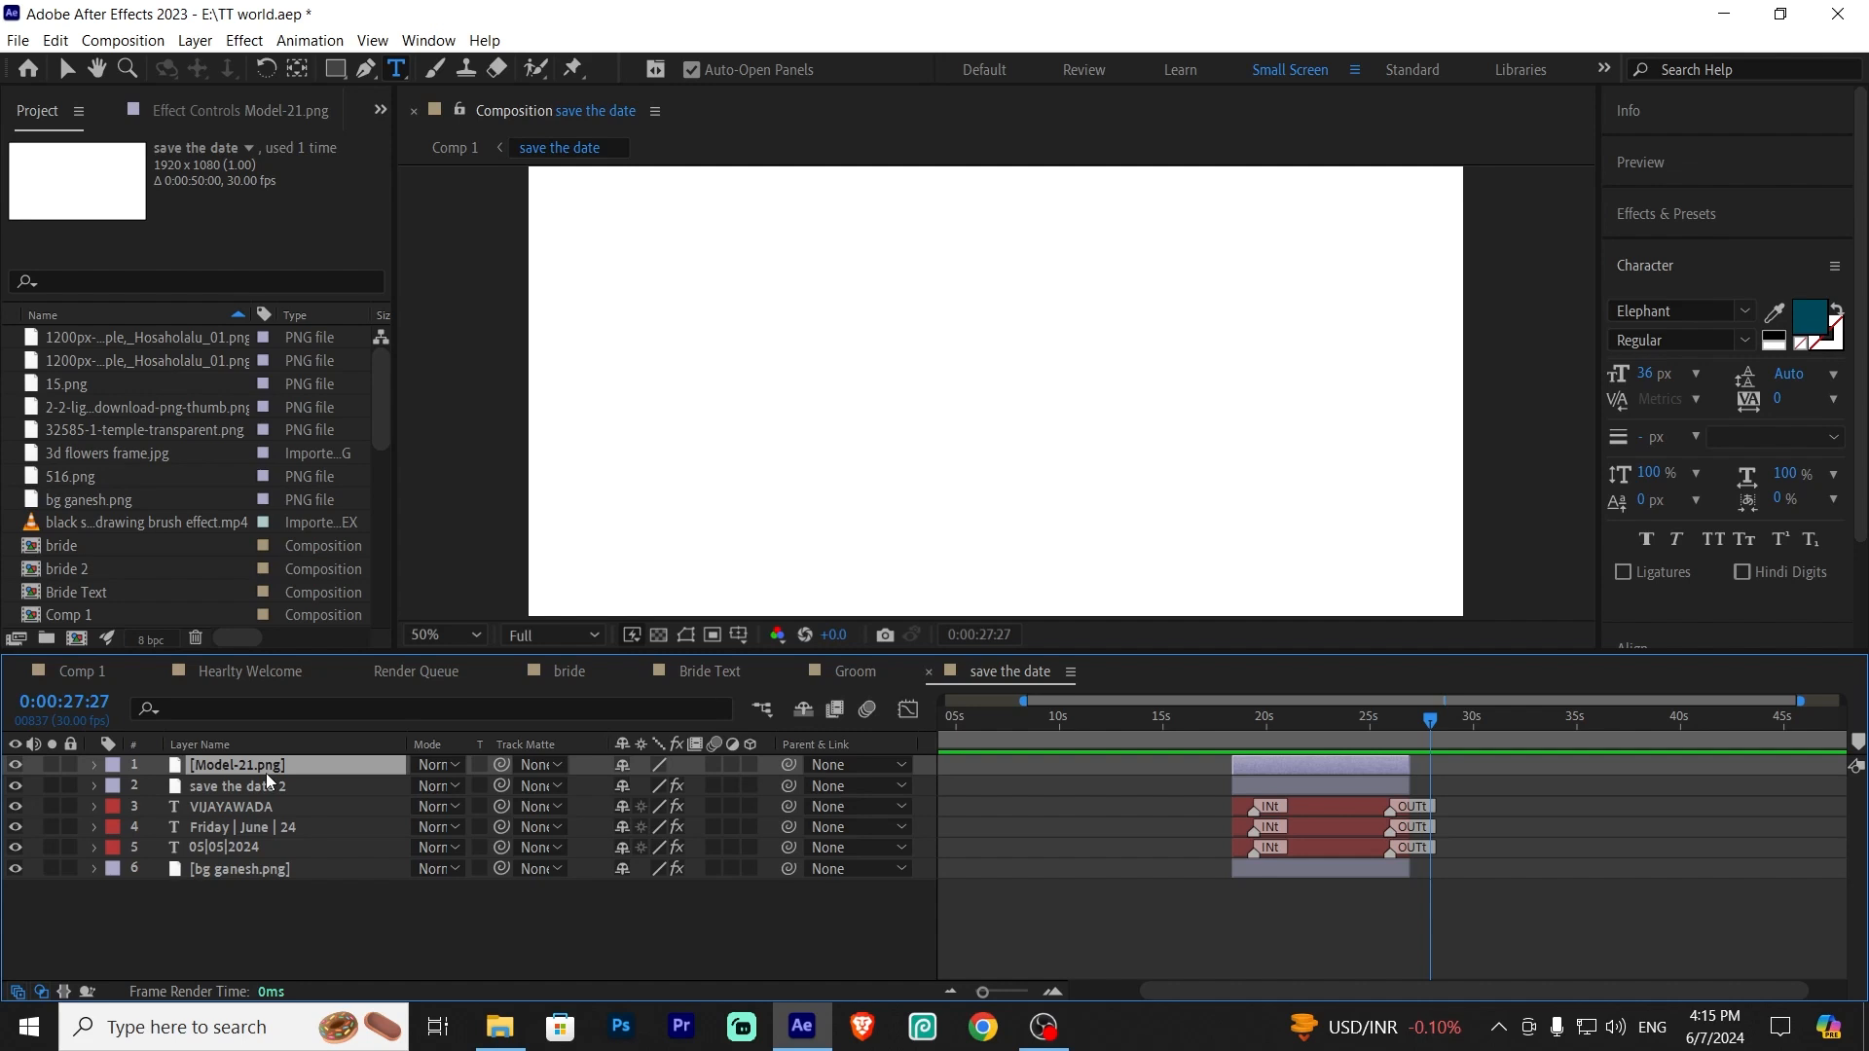
left_click_drag(1428, 718, 1416, 719)
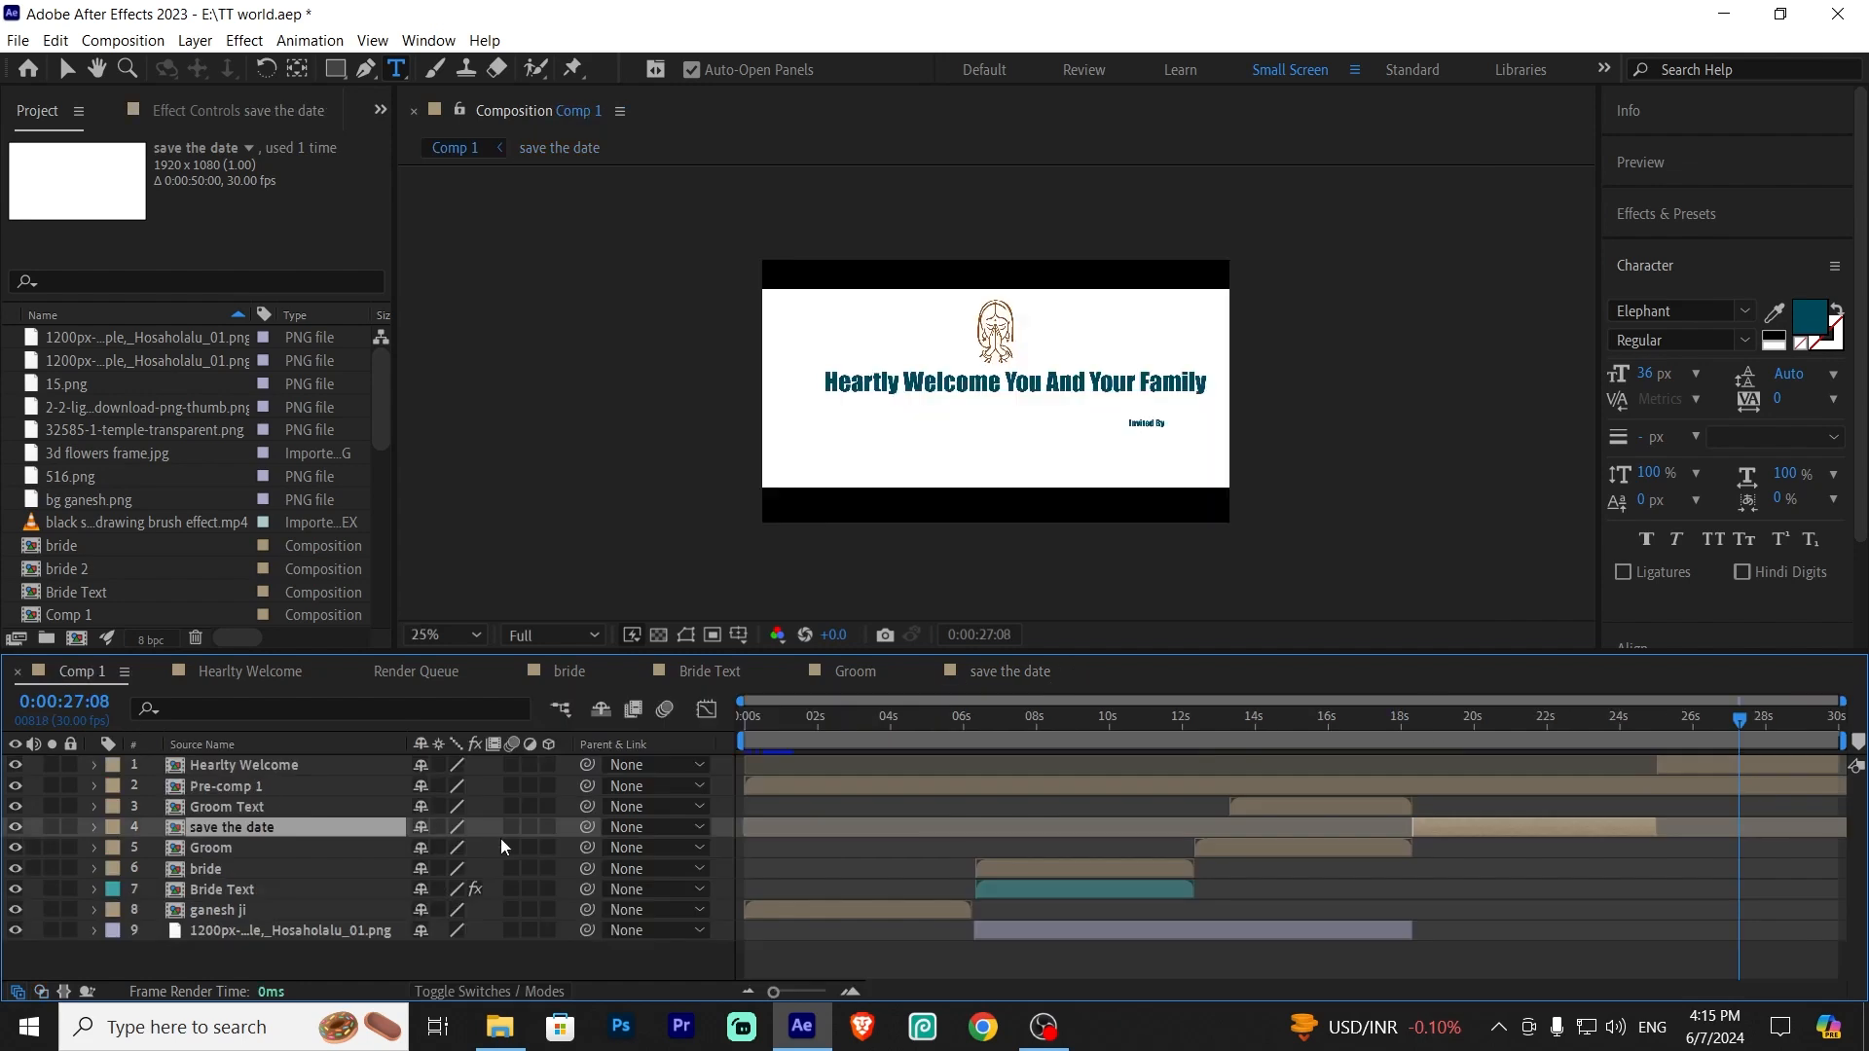
left_click(70, 672)
Scrub Comp 1 to the ending and open the Hearty Welcome precomp
left_click(1637, 774)
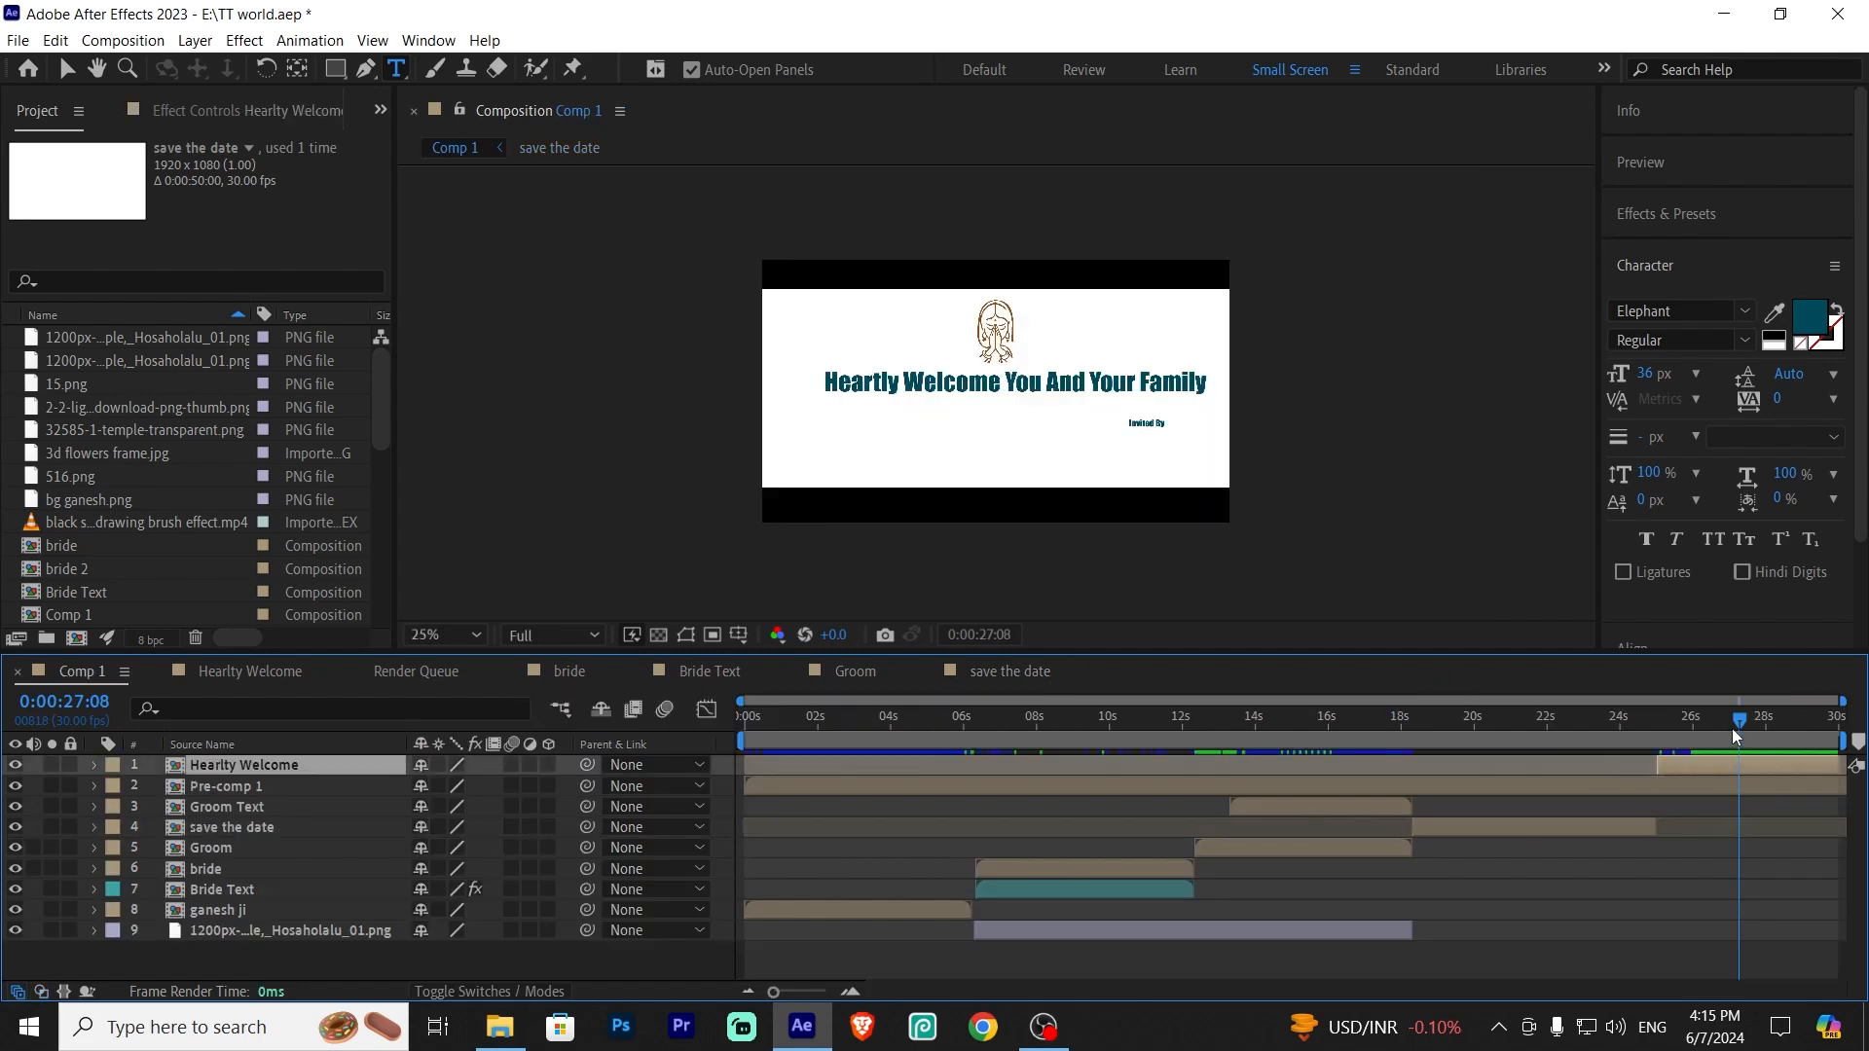
left_click_drag(1740, 719, 1690, 749)
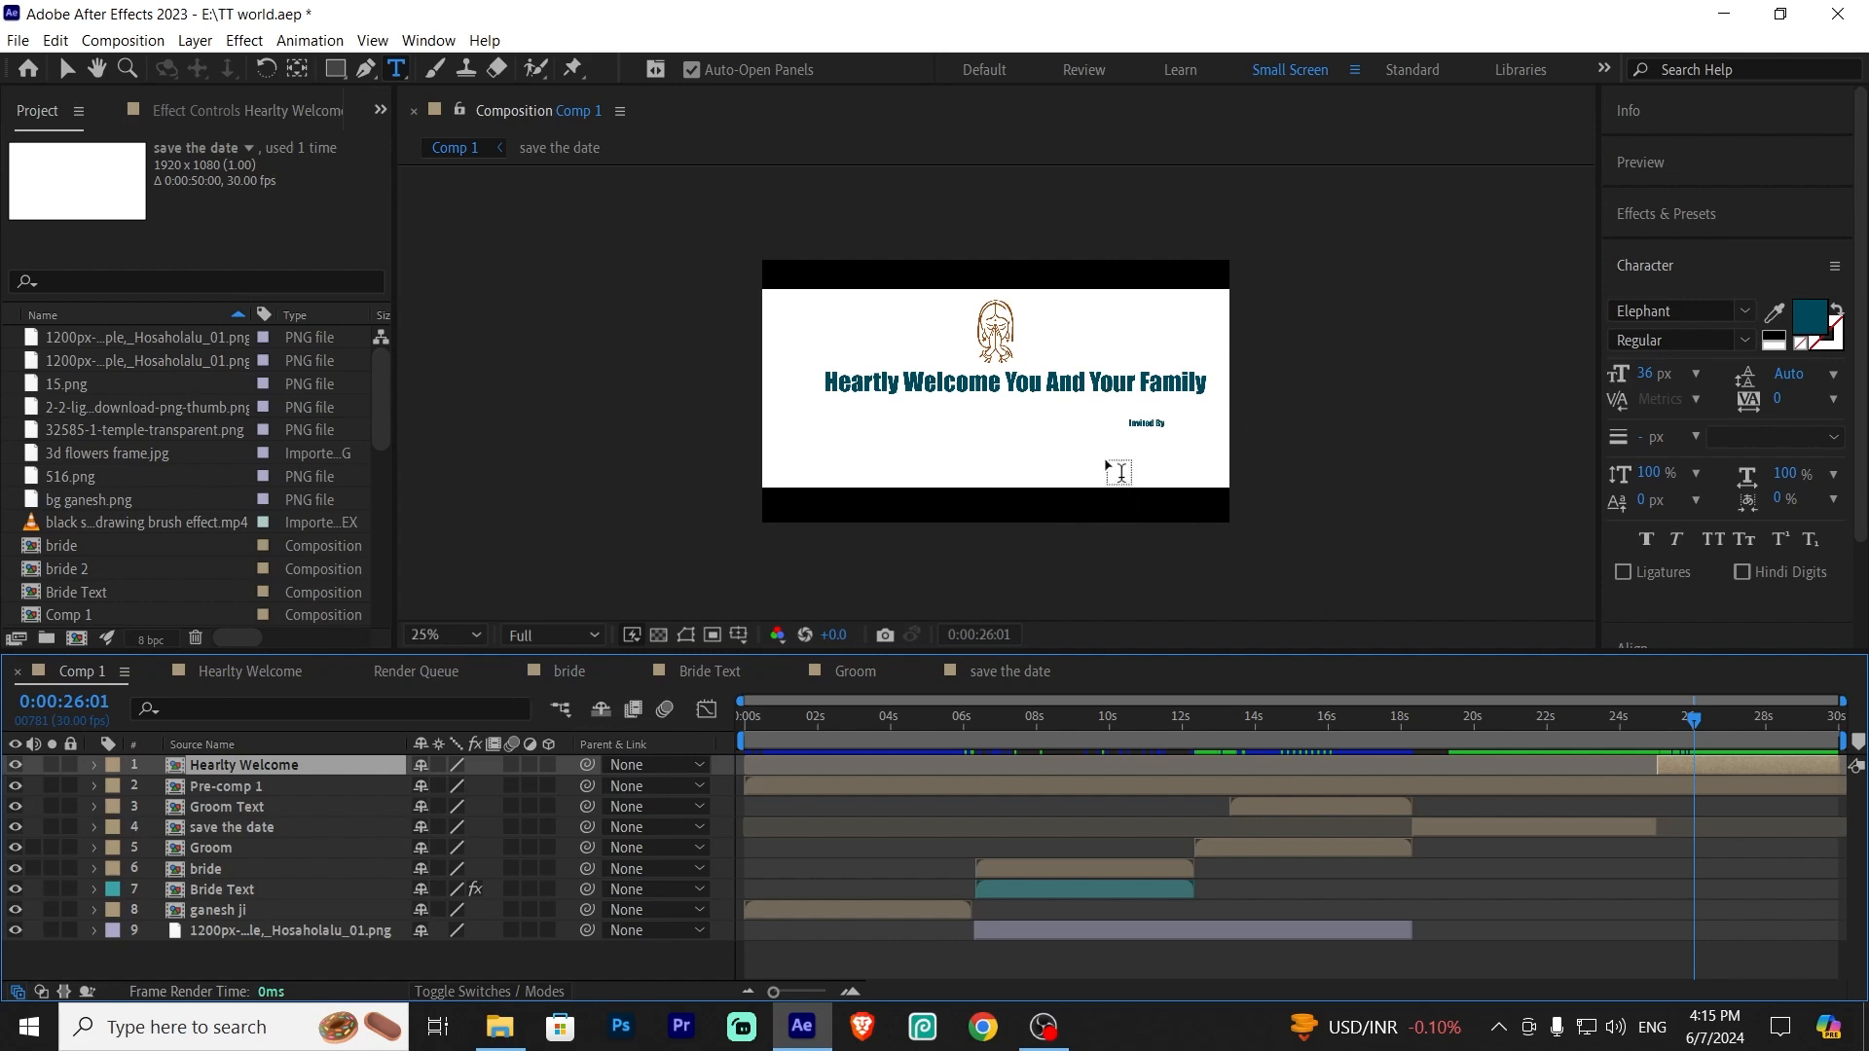
double_click(325, 764)
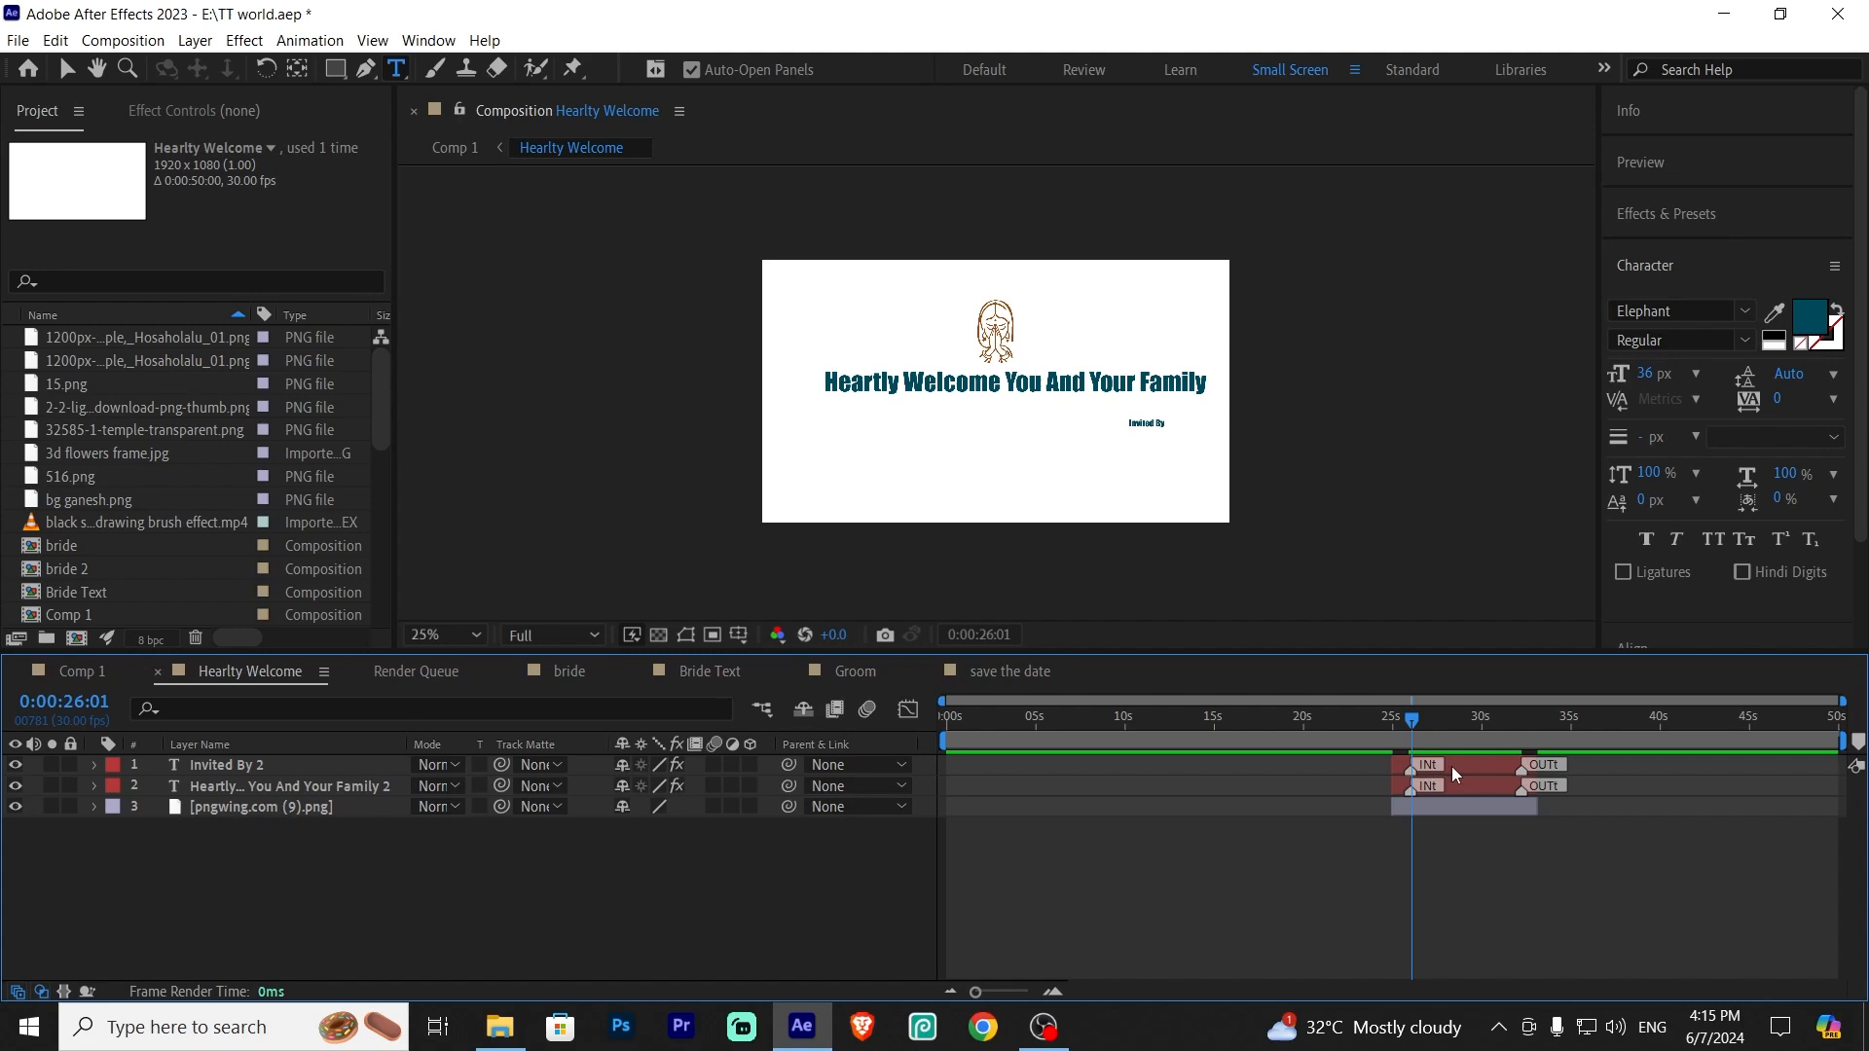
left_click_drag(1427, 725, 1390, 723)
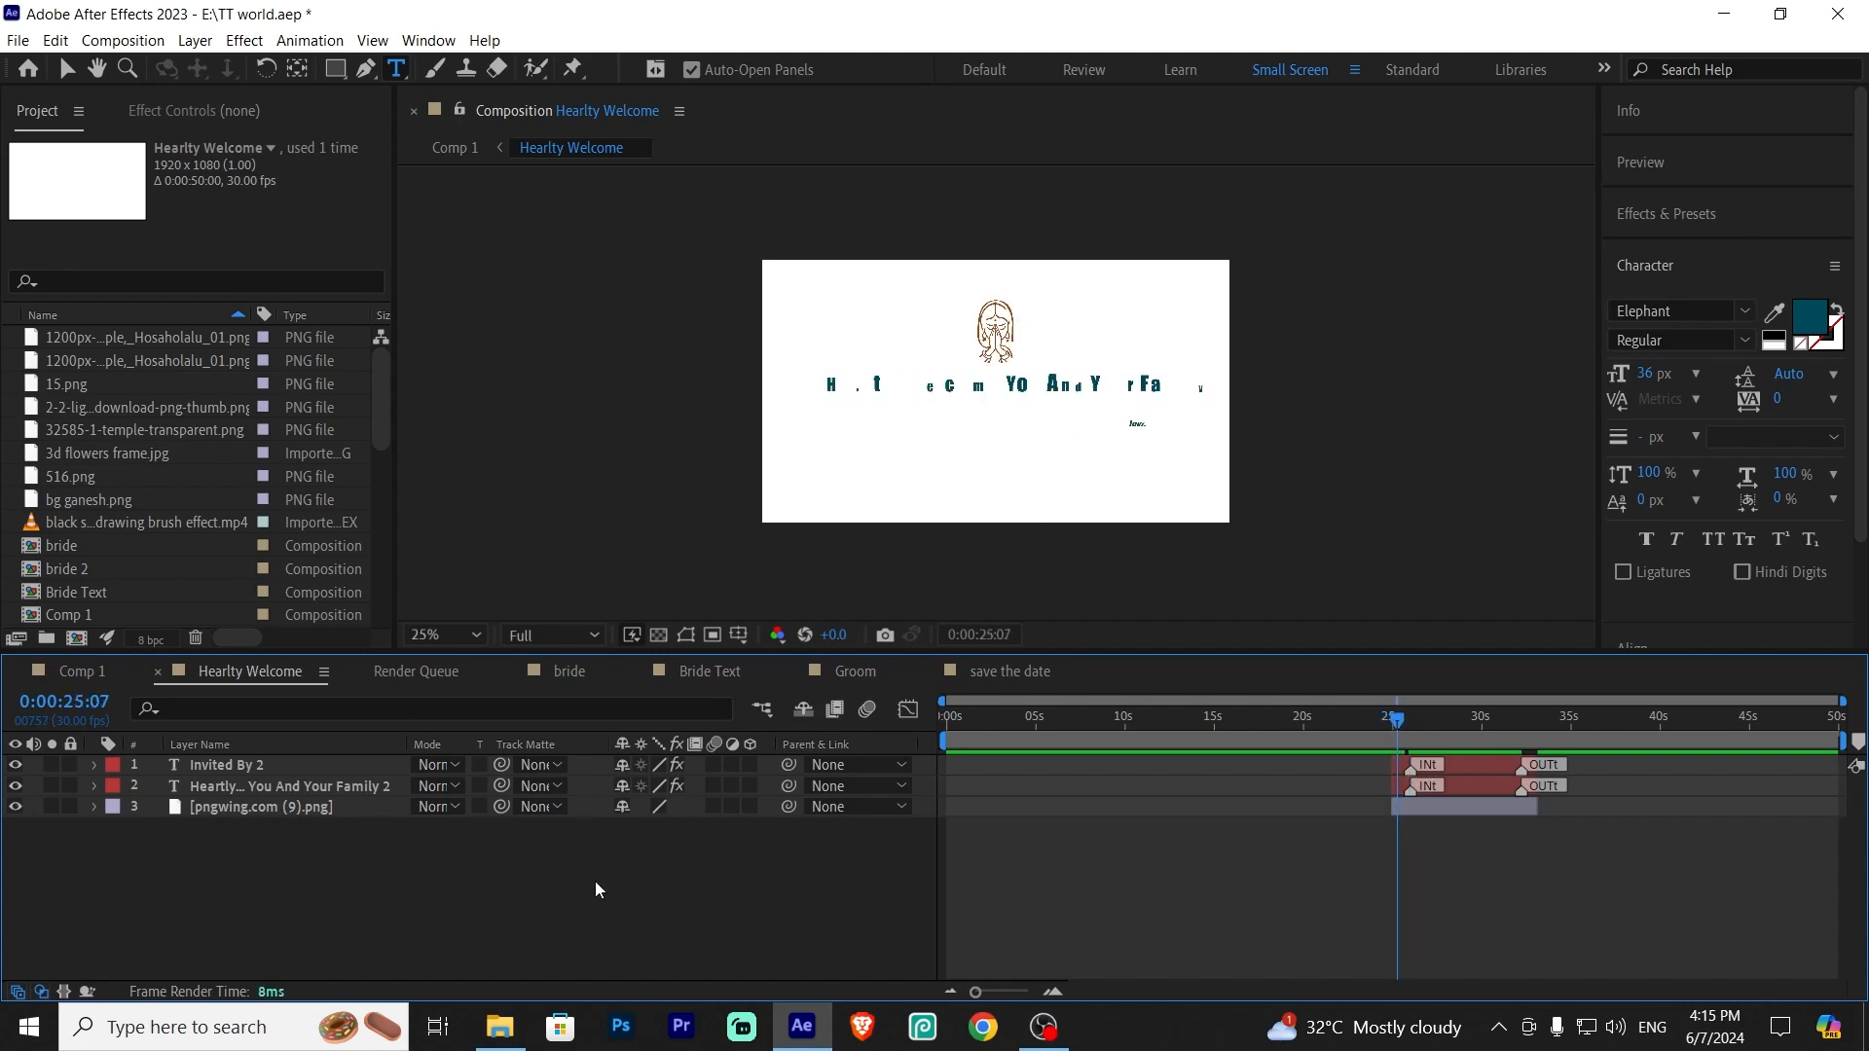
right_click(551, 880)
right_click(443, 915)
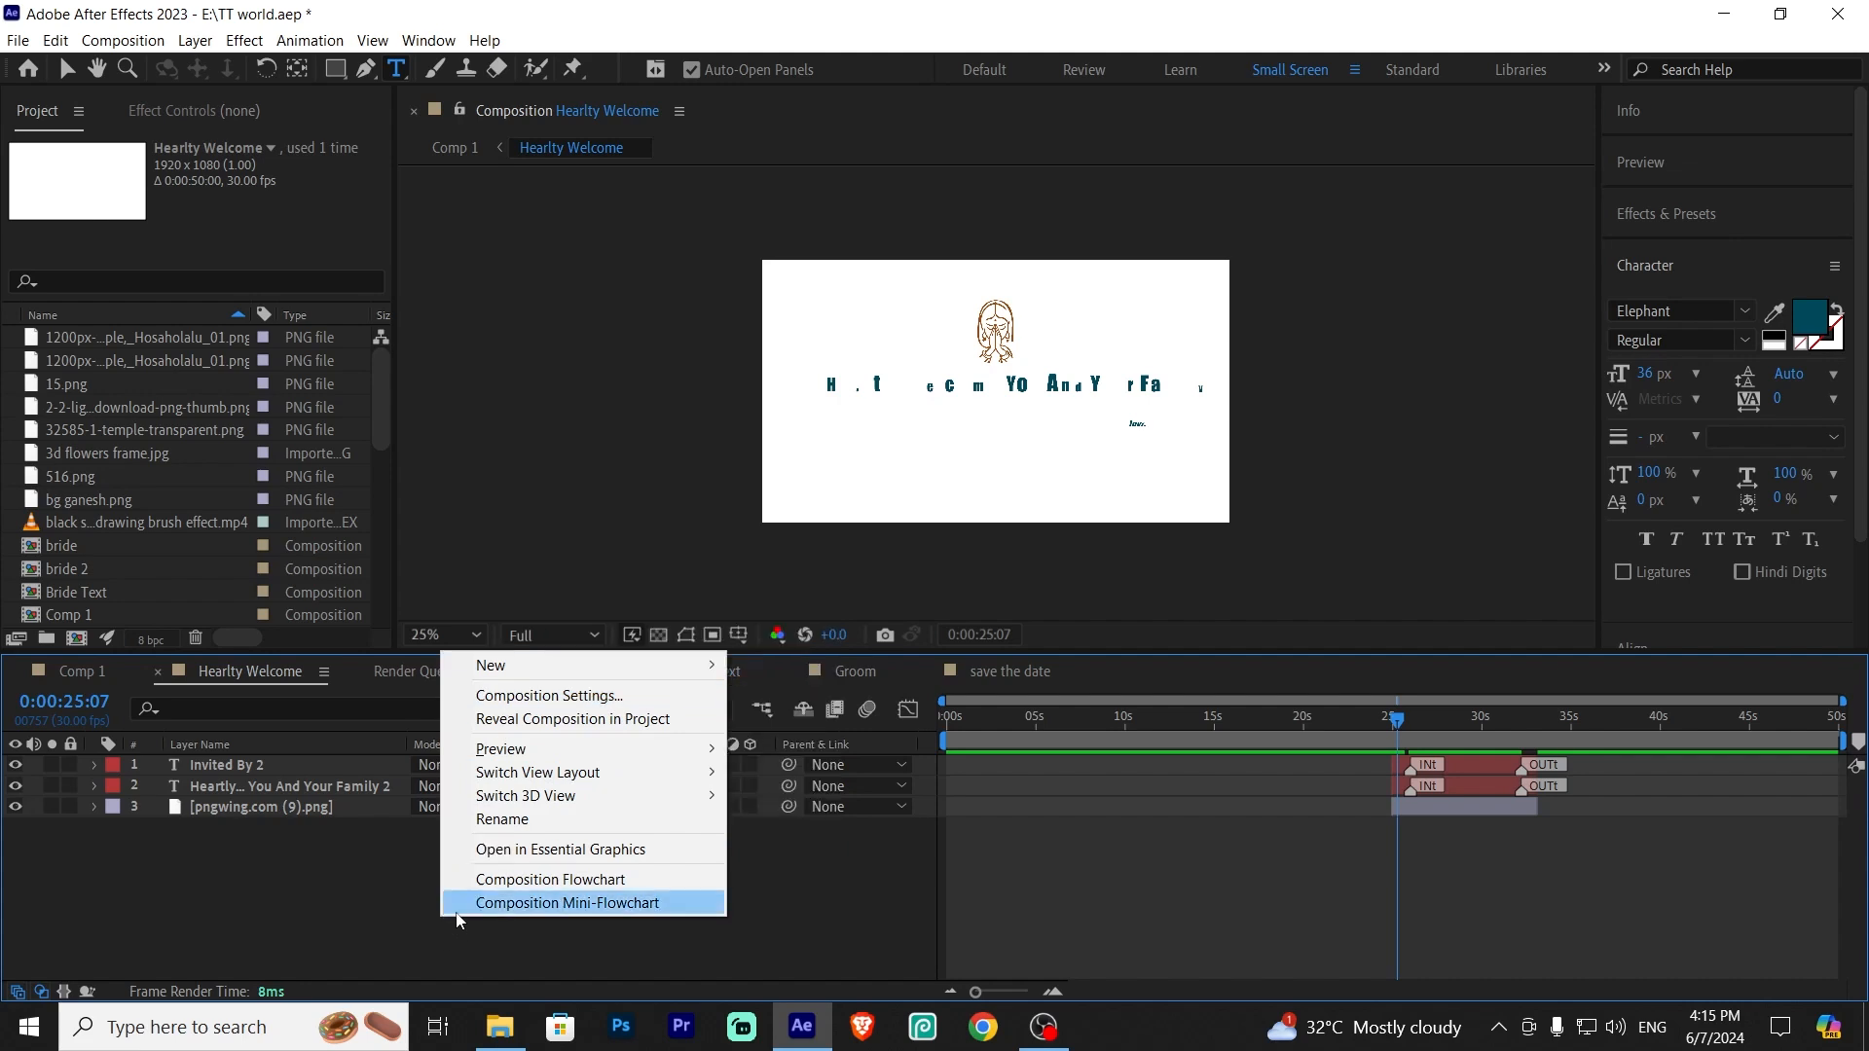
mouse_move(497, 665)
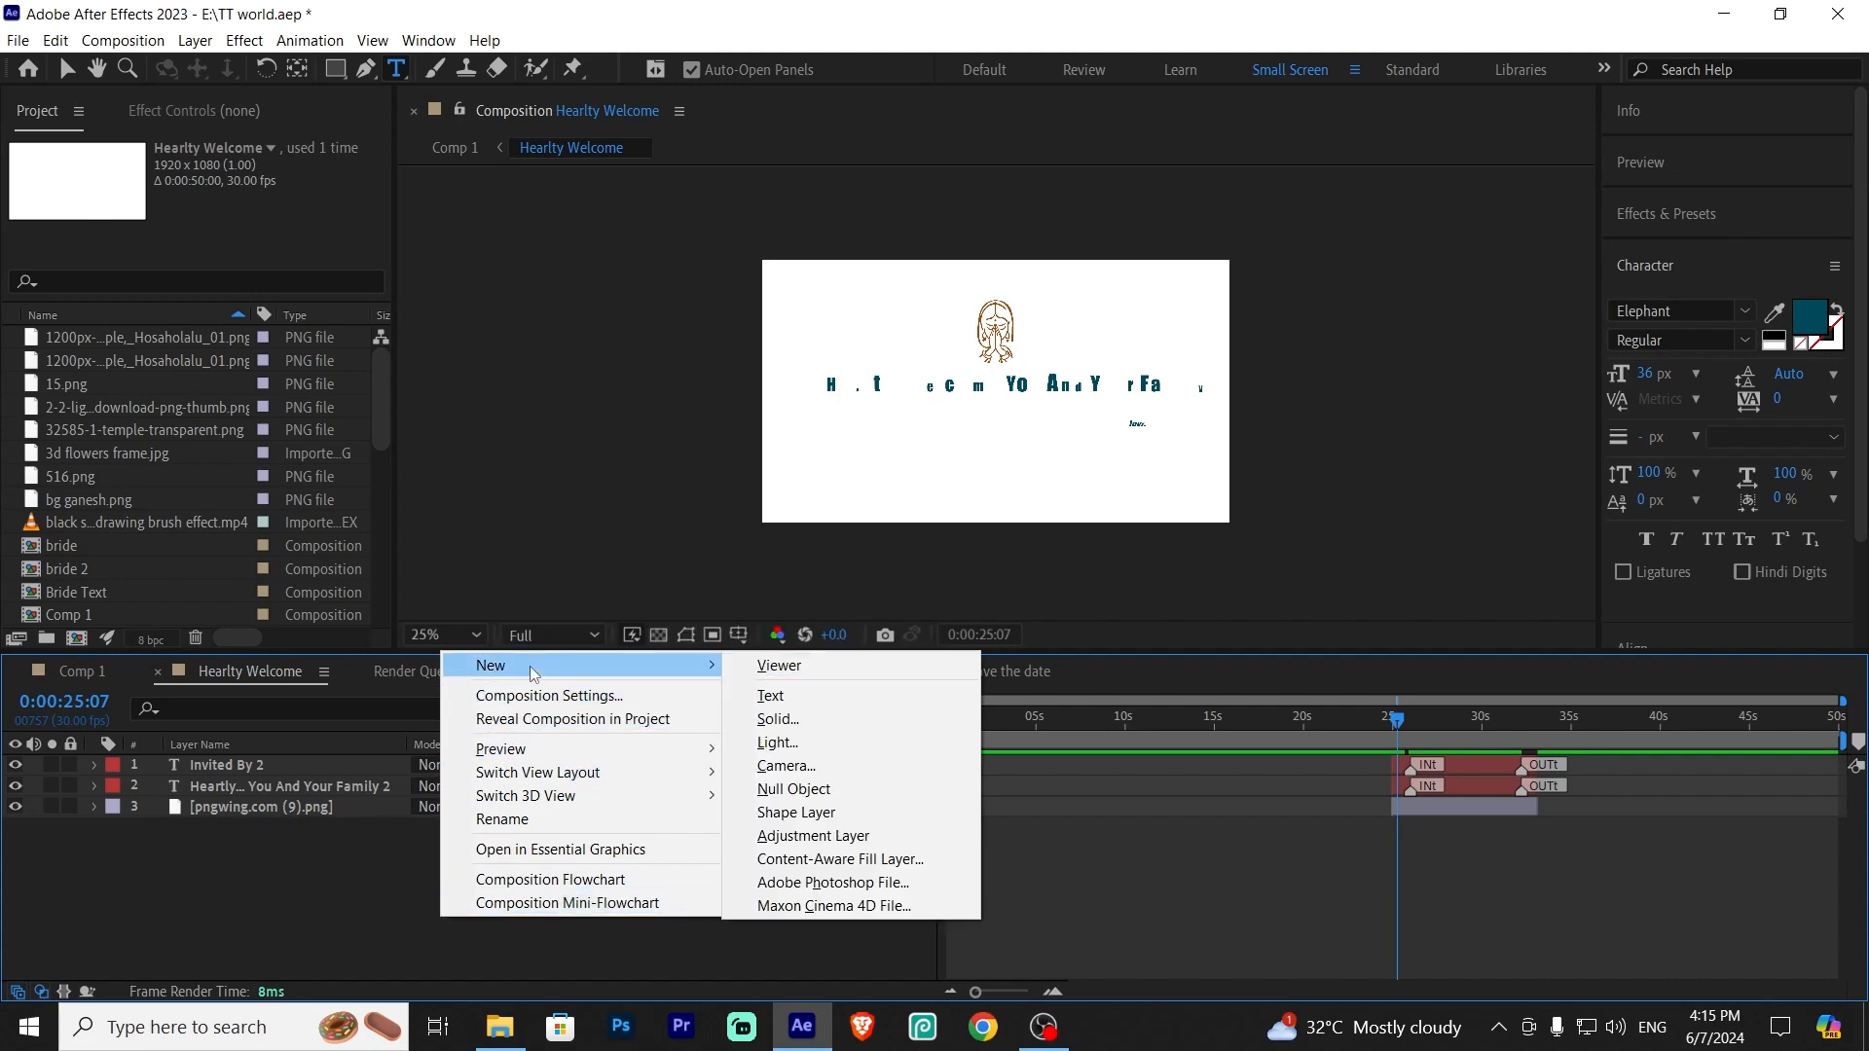
left_click(796, 694)
left_click(109, 911)
left_click(250, 774)
key("Delete")
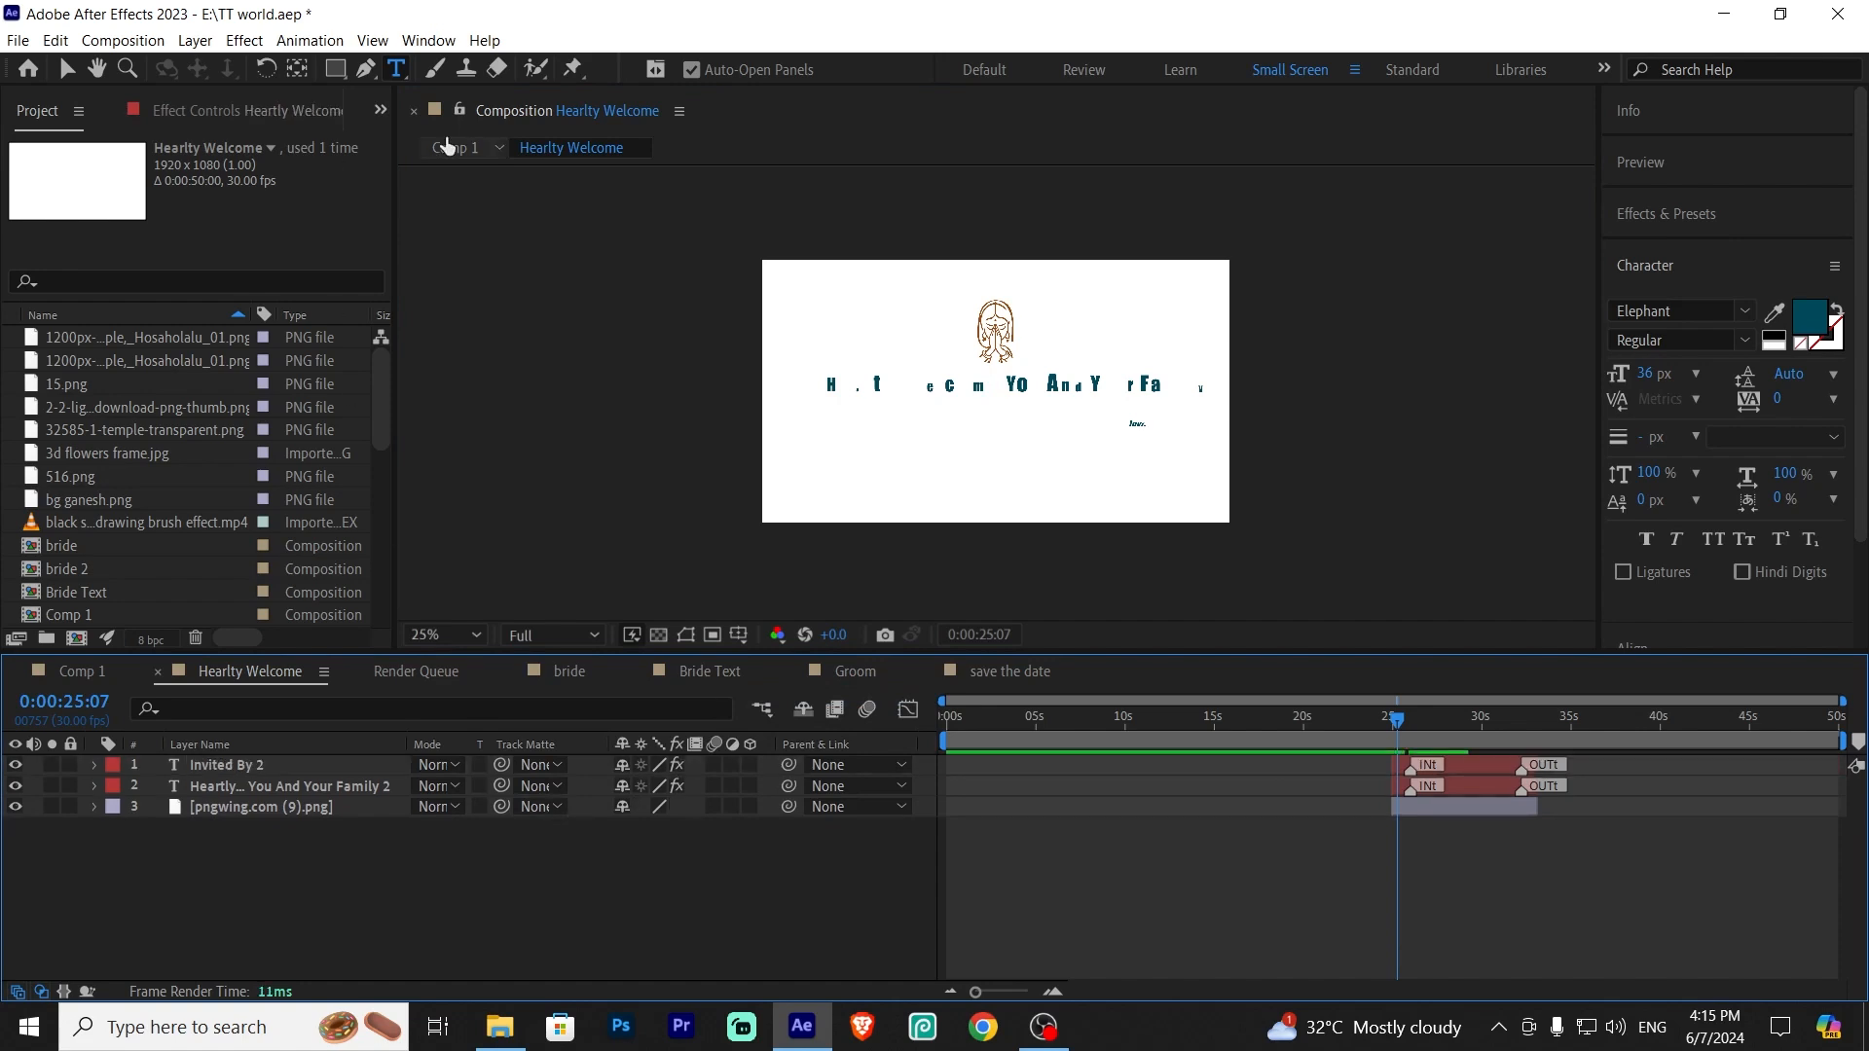
Add a new text layer below the welcome heading in the viewer reading PRabhas
left_click(983, 455)
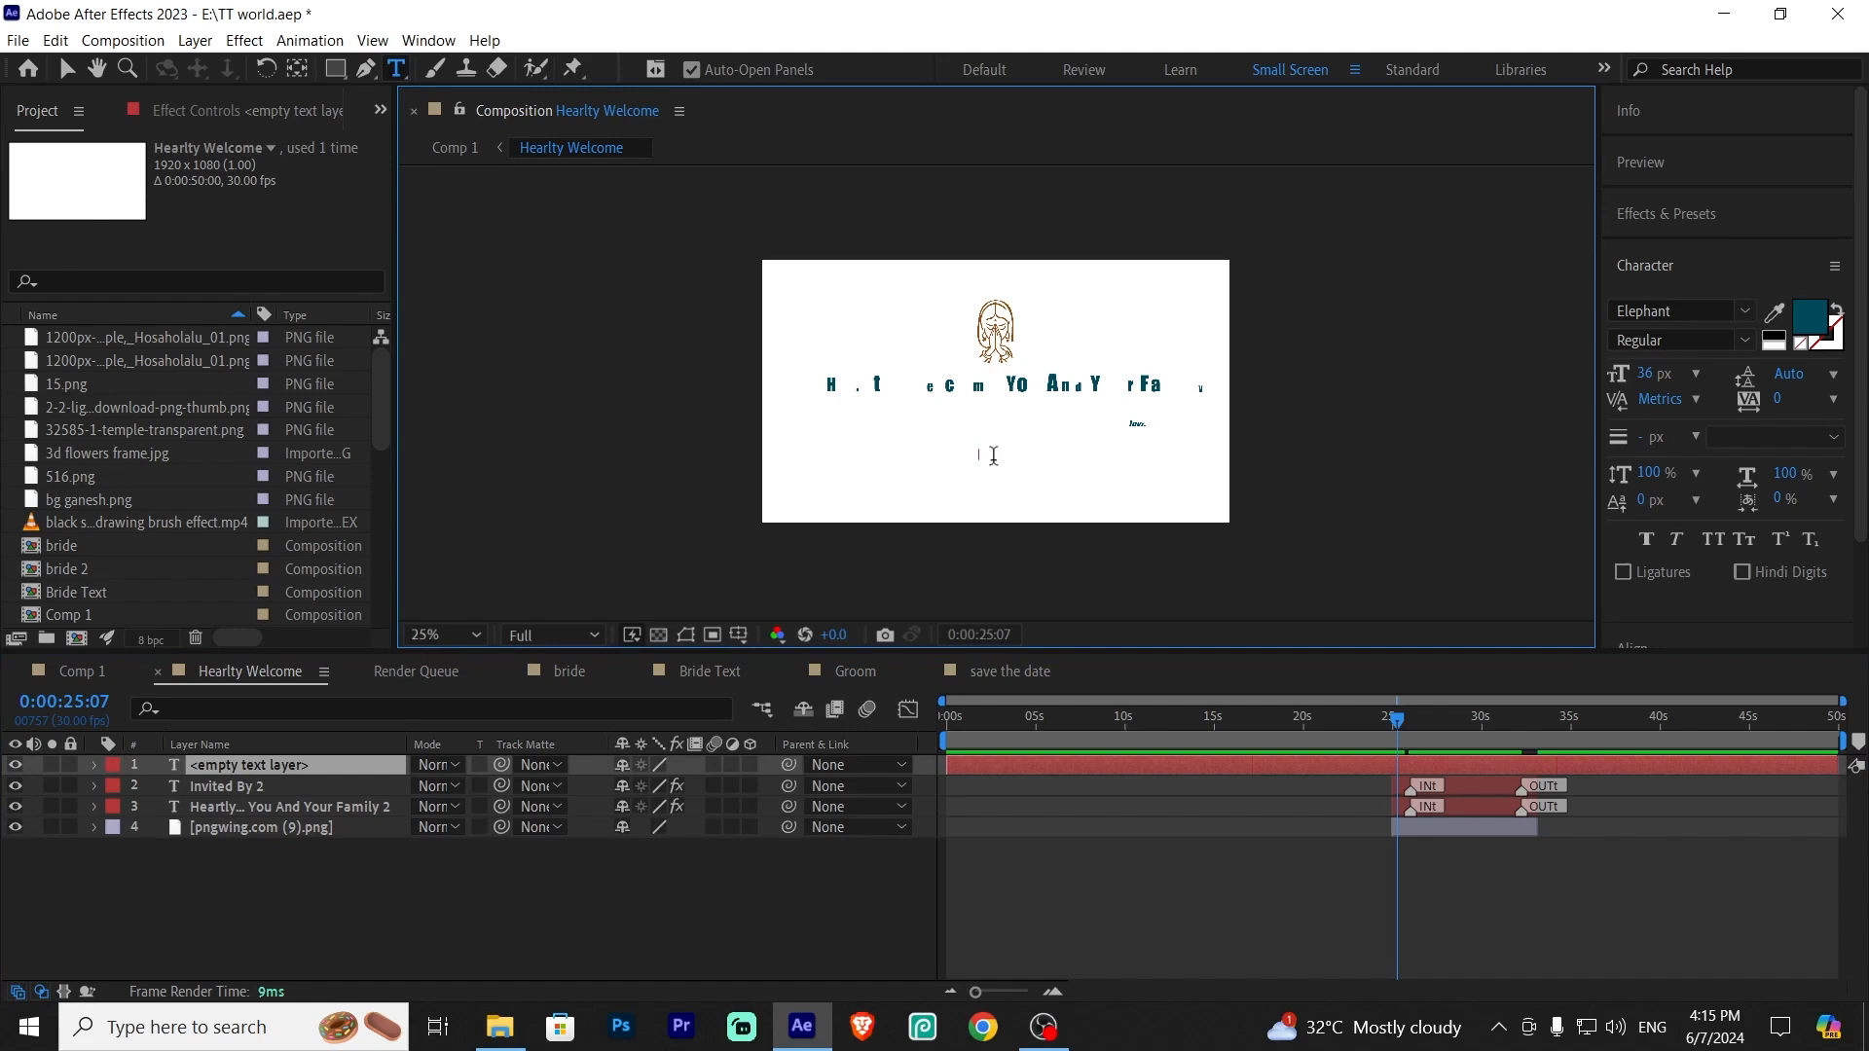
type("PRA")
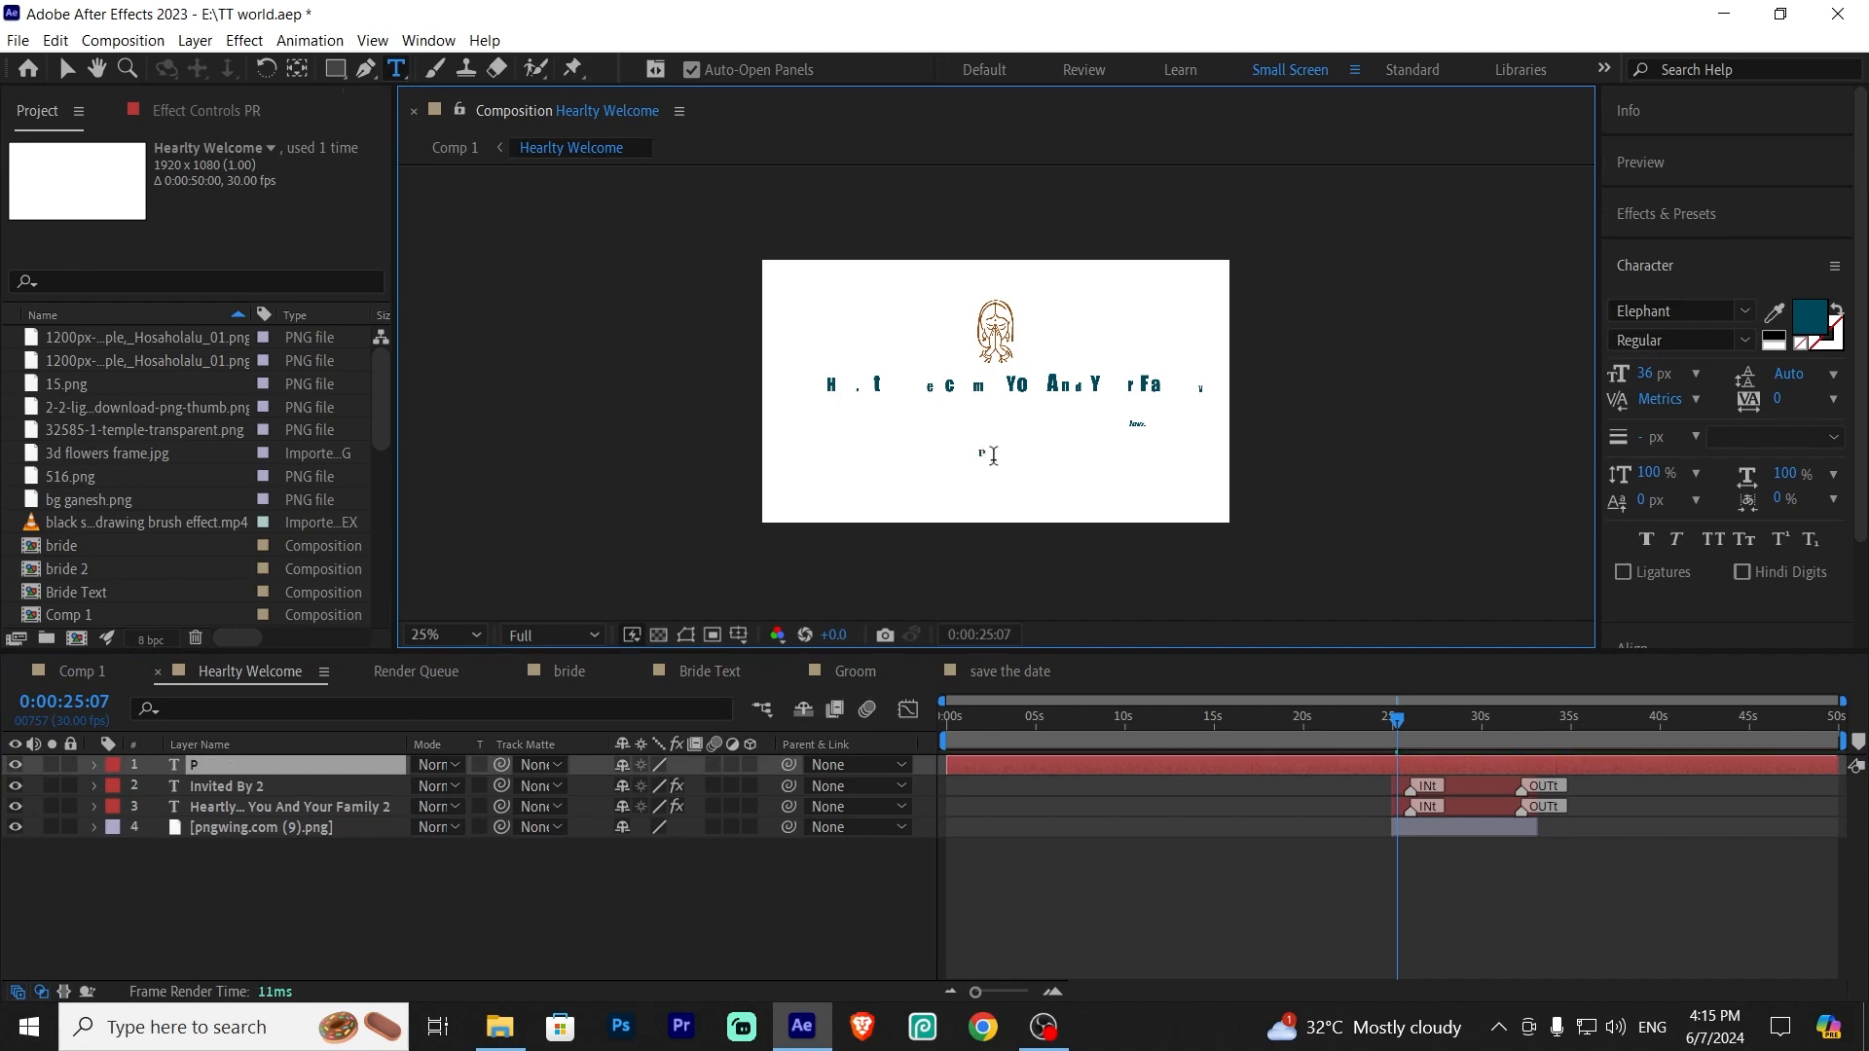
type("KASH")
key("BackSpace")
key("BackSpace")
key("BackSpace")
key("BackSpace")
key("BackSpace")
type("Rabhas")
Correct the new text layer so it reads Prabhas
left_click(343, 891)
left_click(241, 770)
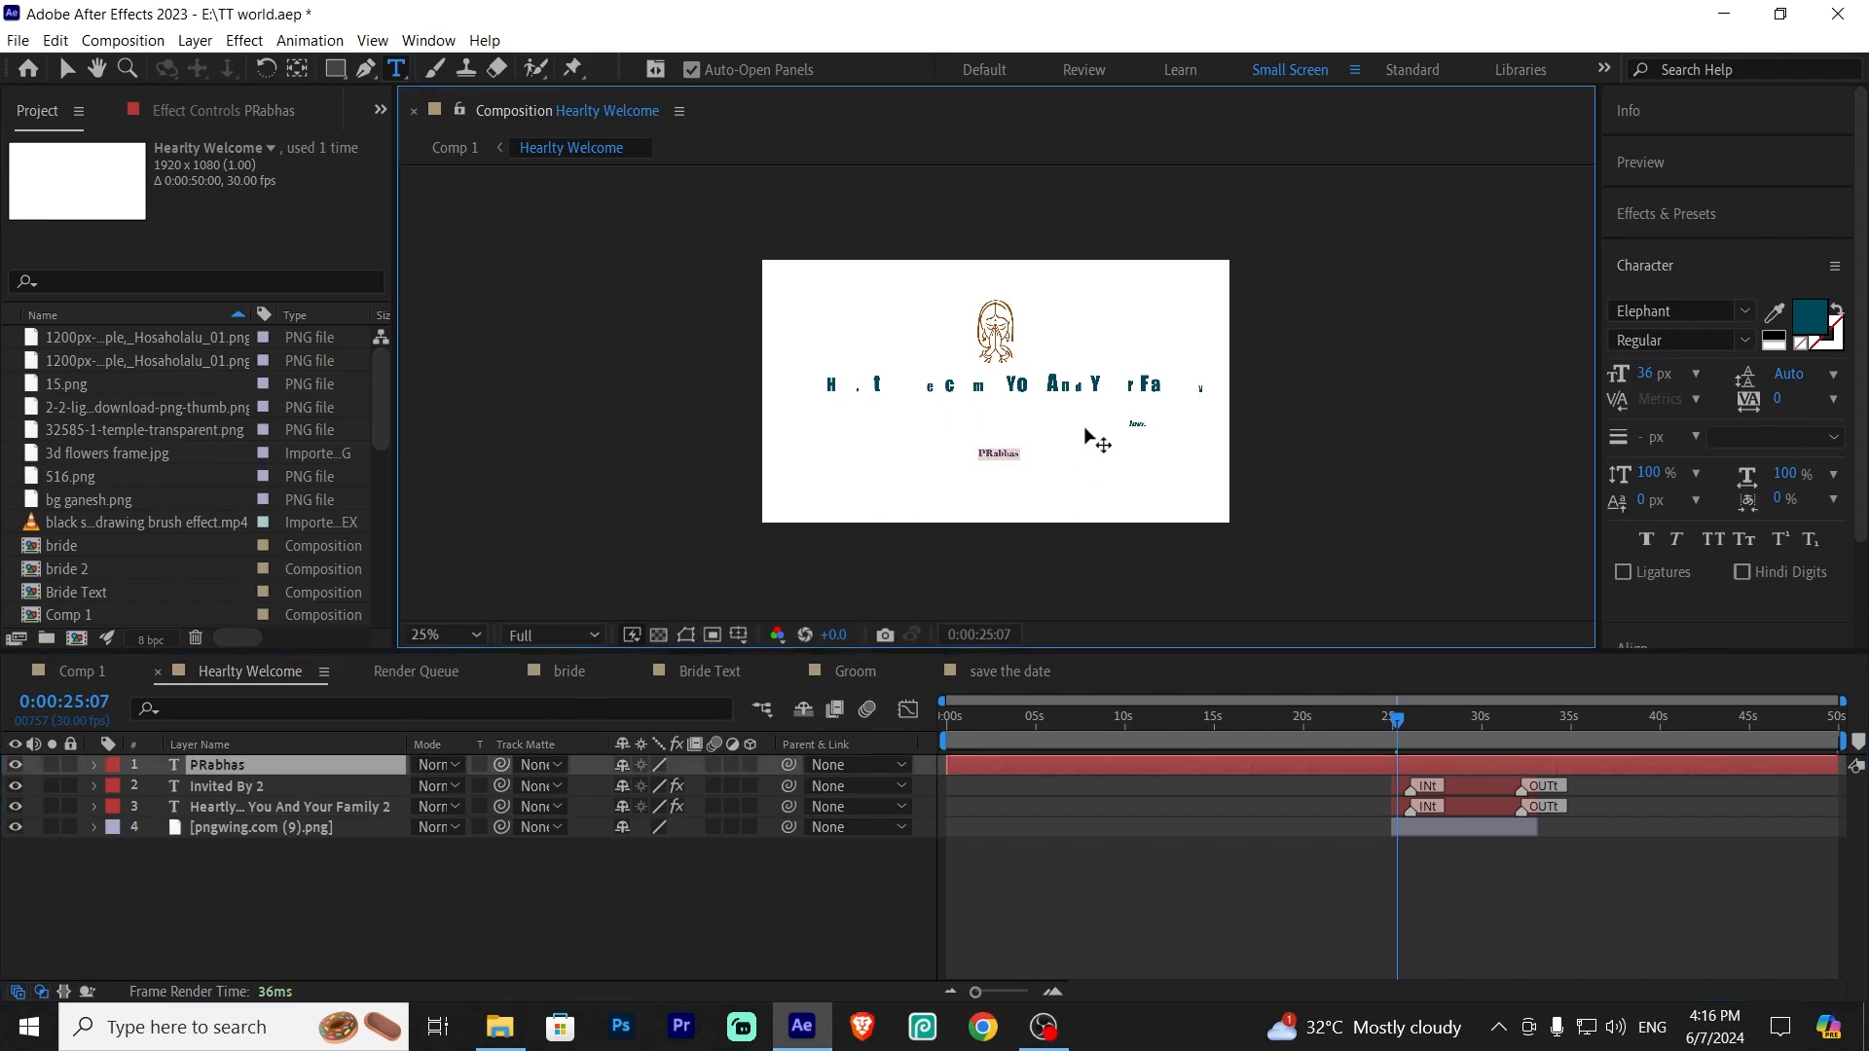
left_click(994, 453)
key("BackSpace")
type("r")
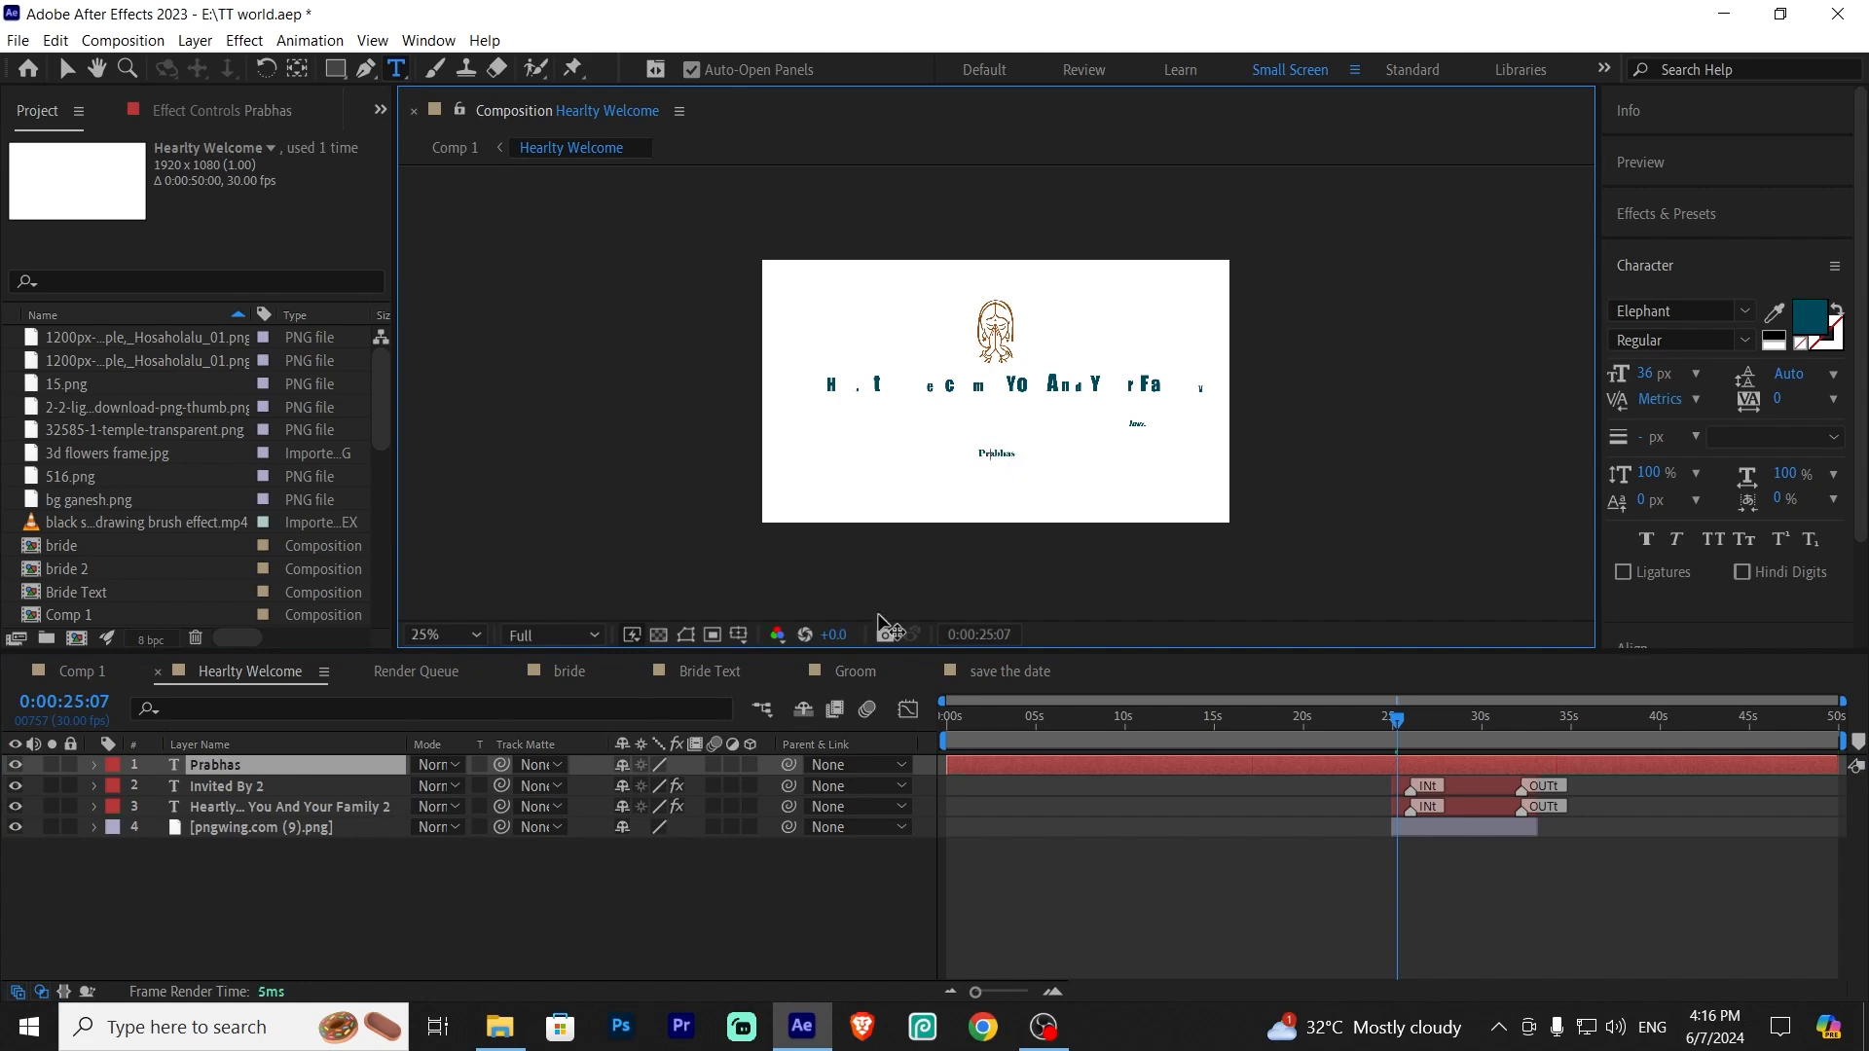
Move the Prabhas text layer toward the lower right by setting its position to about 1451, 744
left_click(435, 910)
left_click(307, 762)
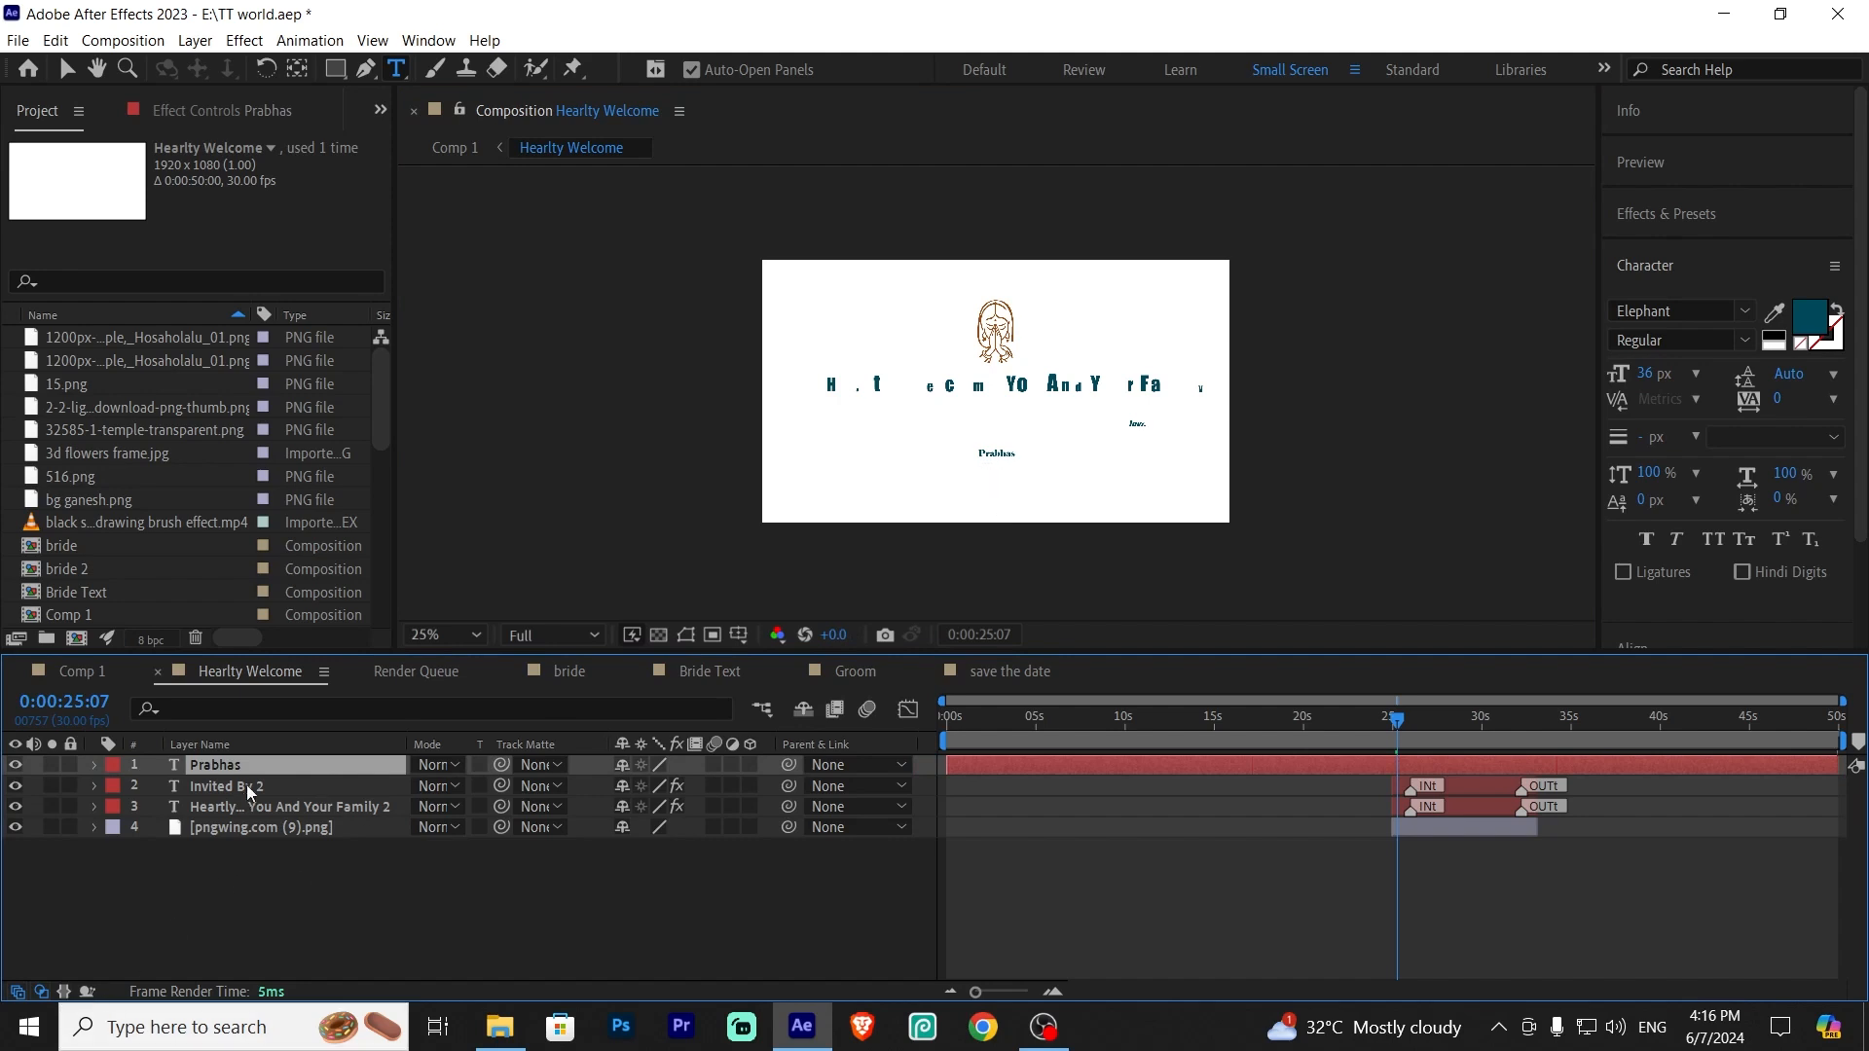
key("p")
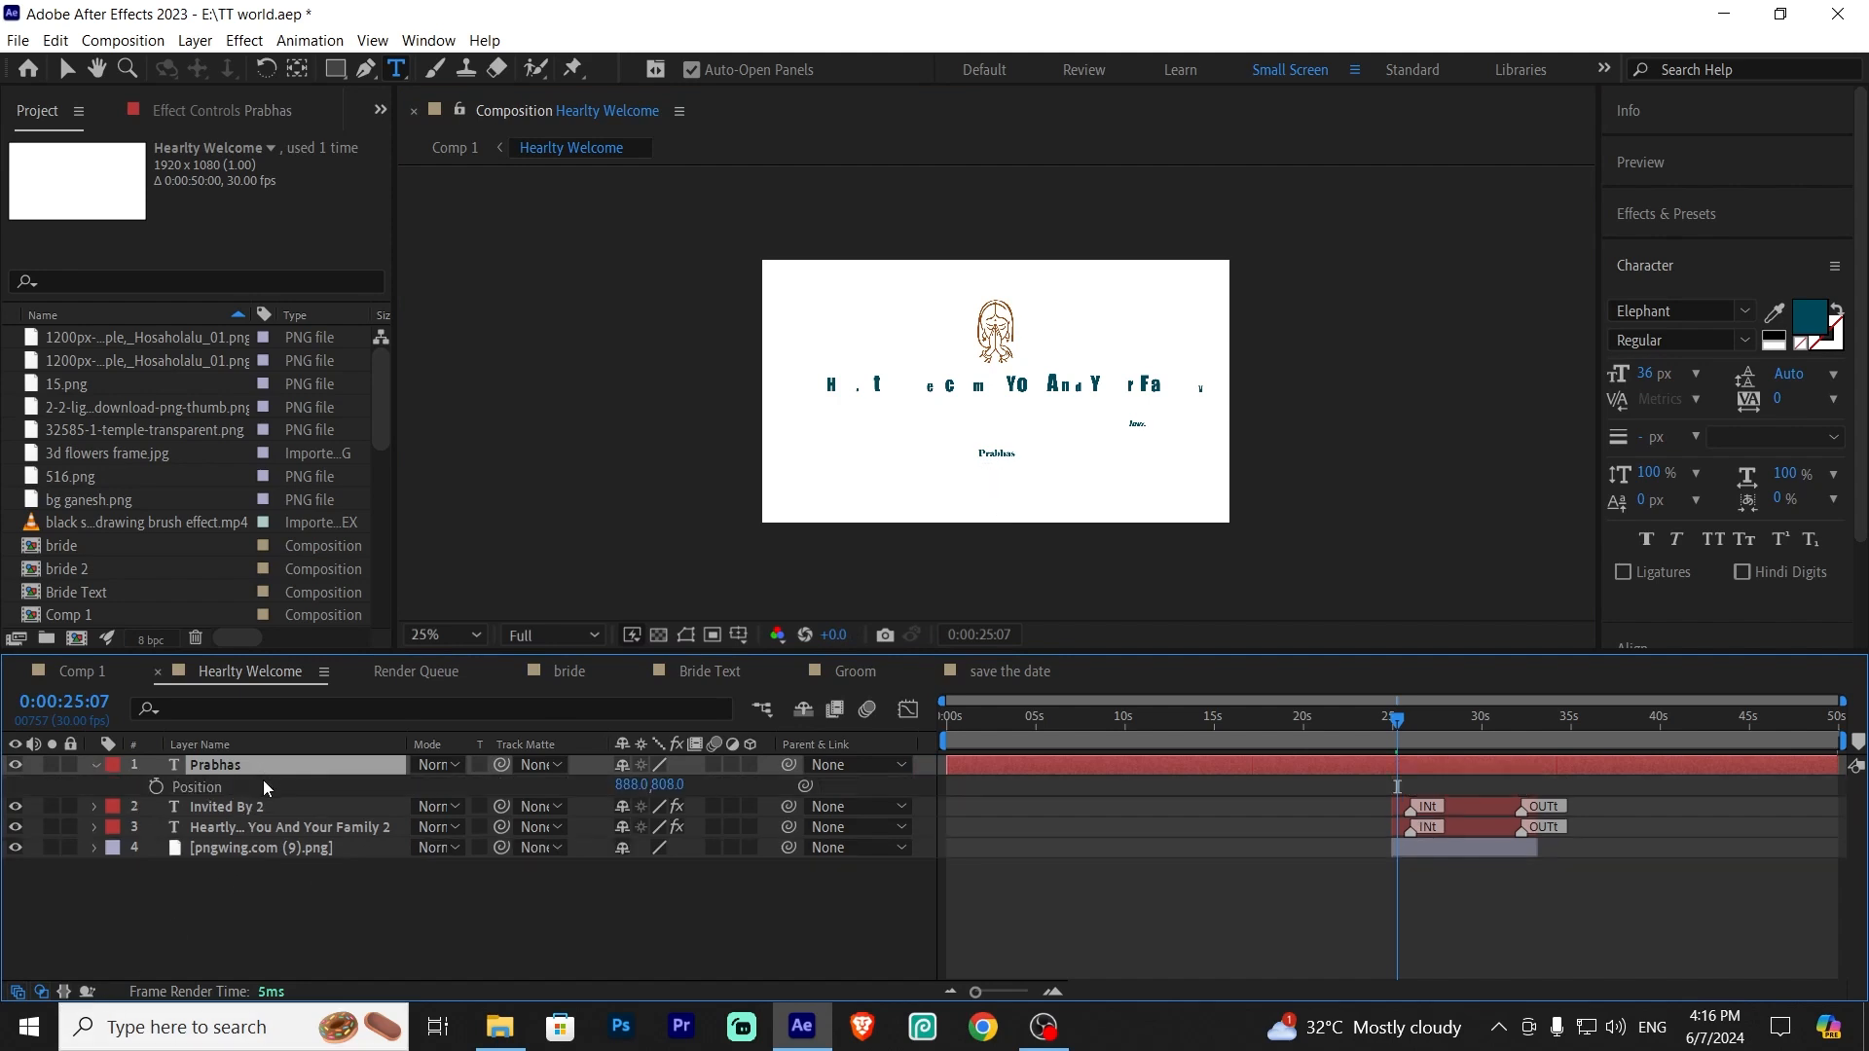
left_click_drag(620, 793, 1353, 788)
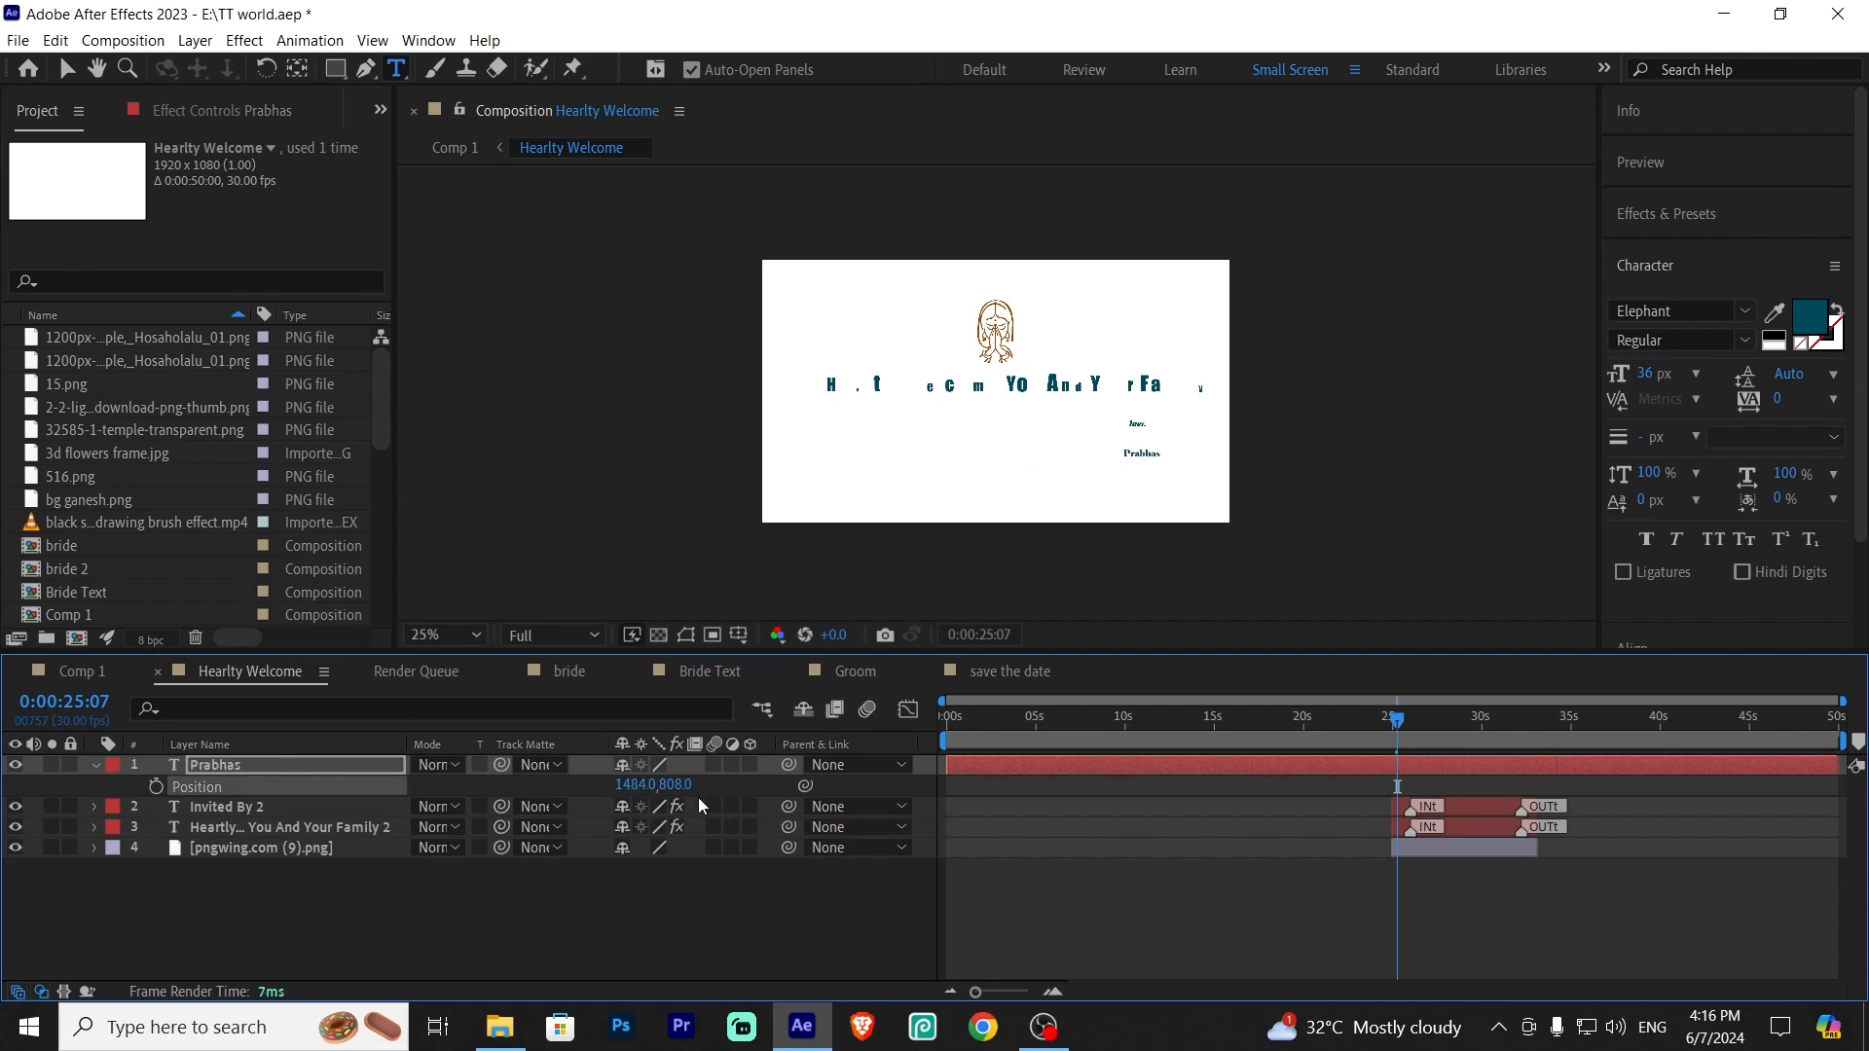
left_click_drag(674, 784, 582, 786)
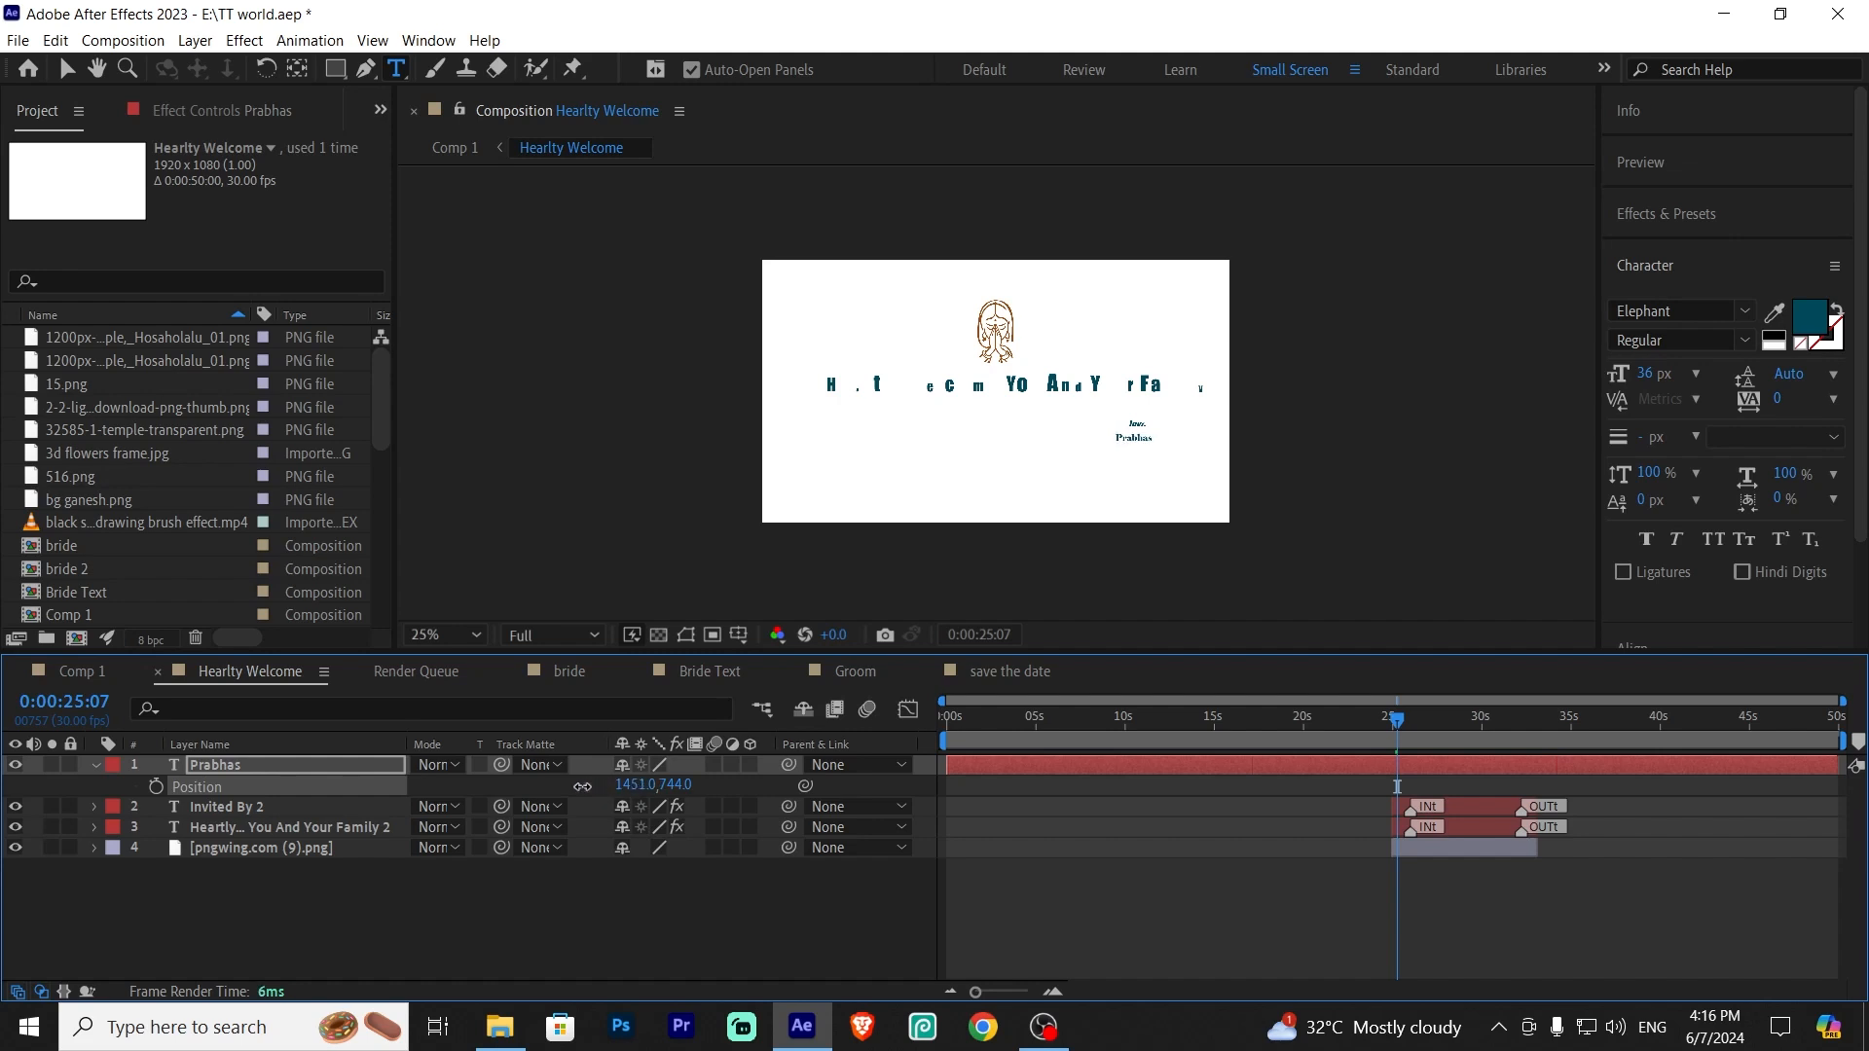
left_click(171, 963)
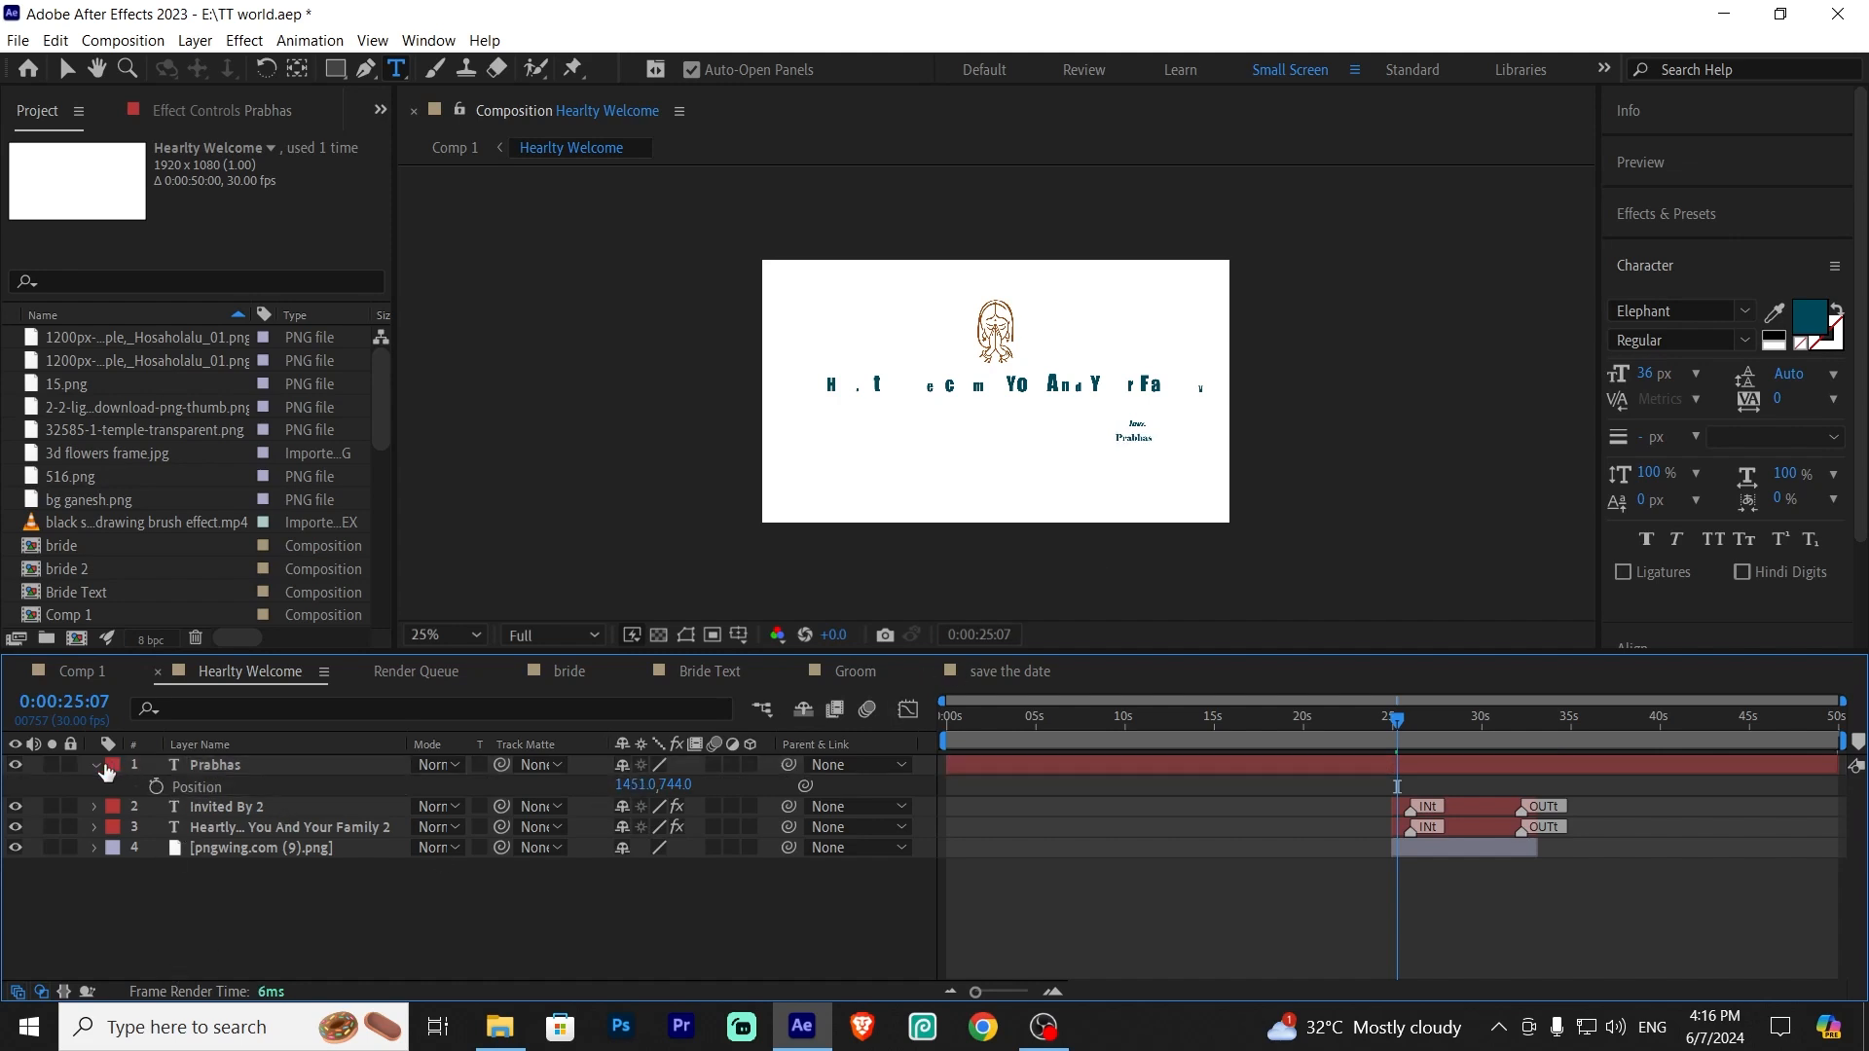
left_click(255, 767)
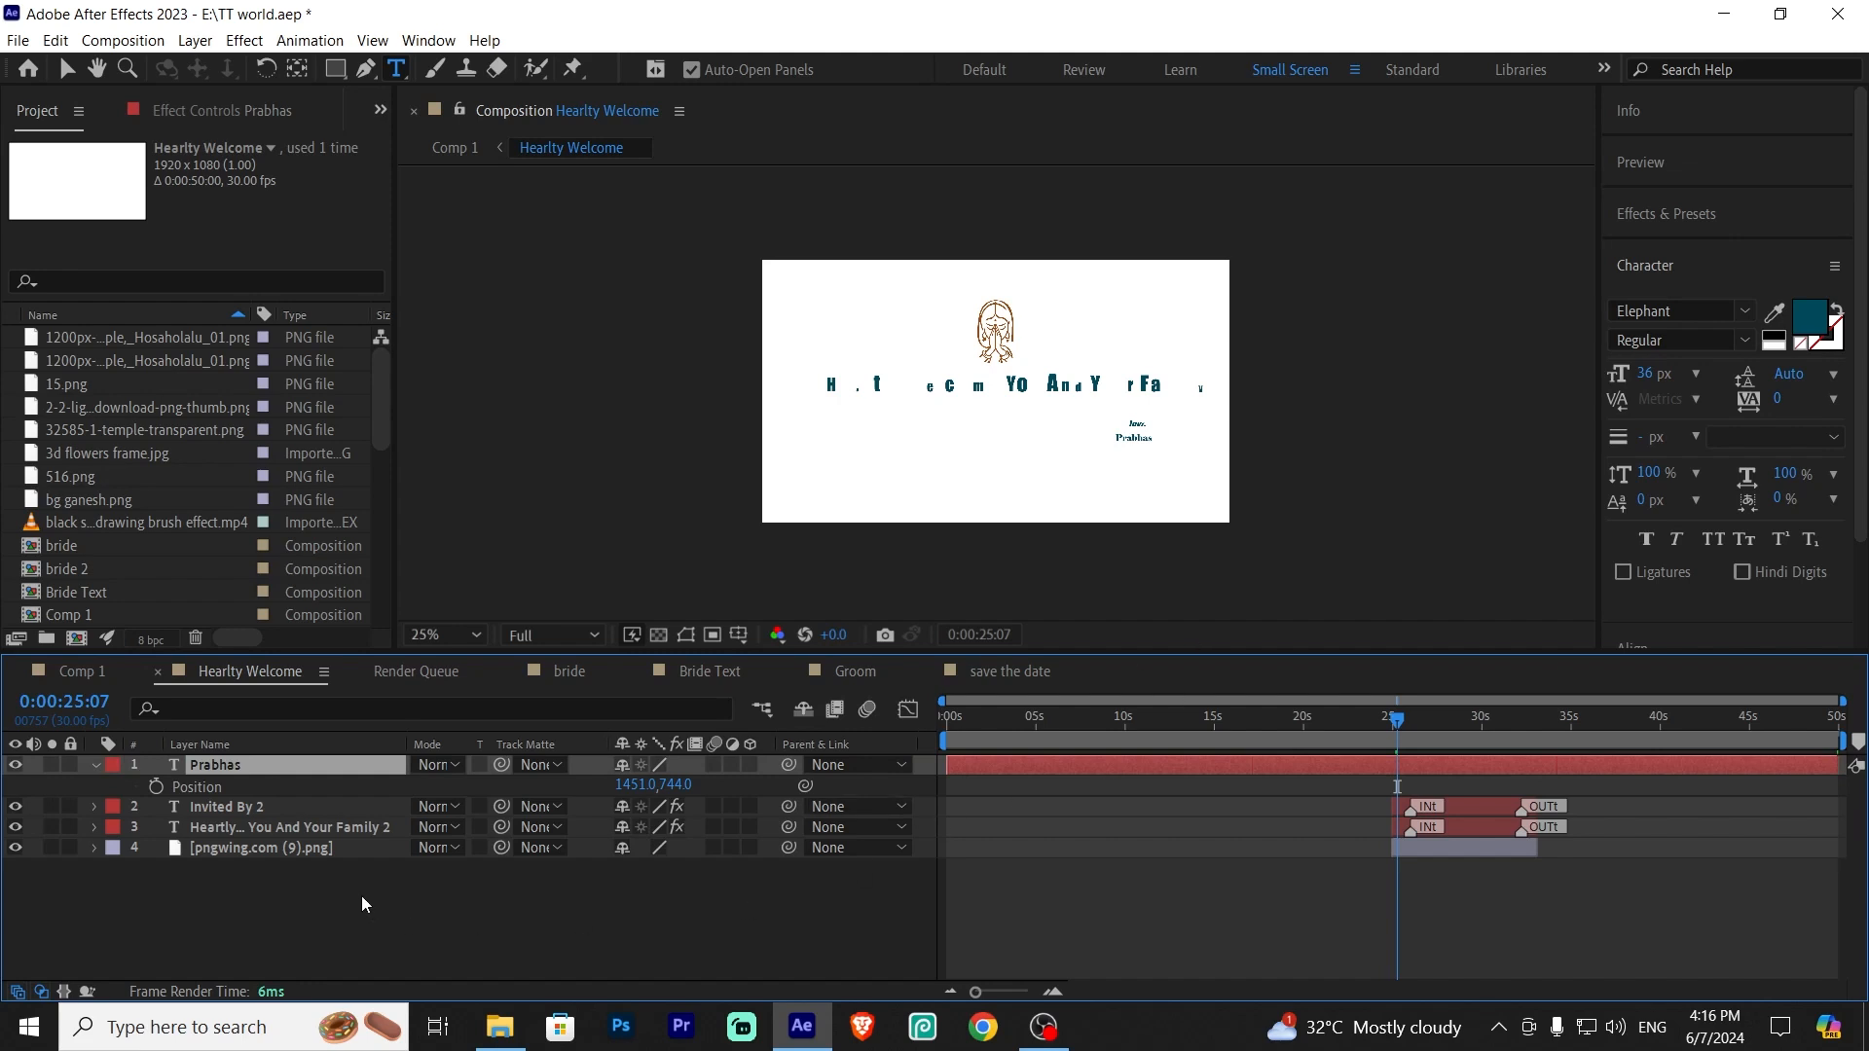
Scale the Prabhas text up to about 167% and adjust its position to about 1422, 762
key("s")
left_click_drag(654, 784, 730, 783)
key("p")
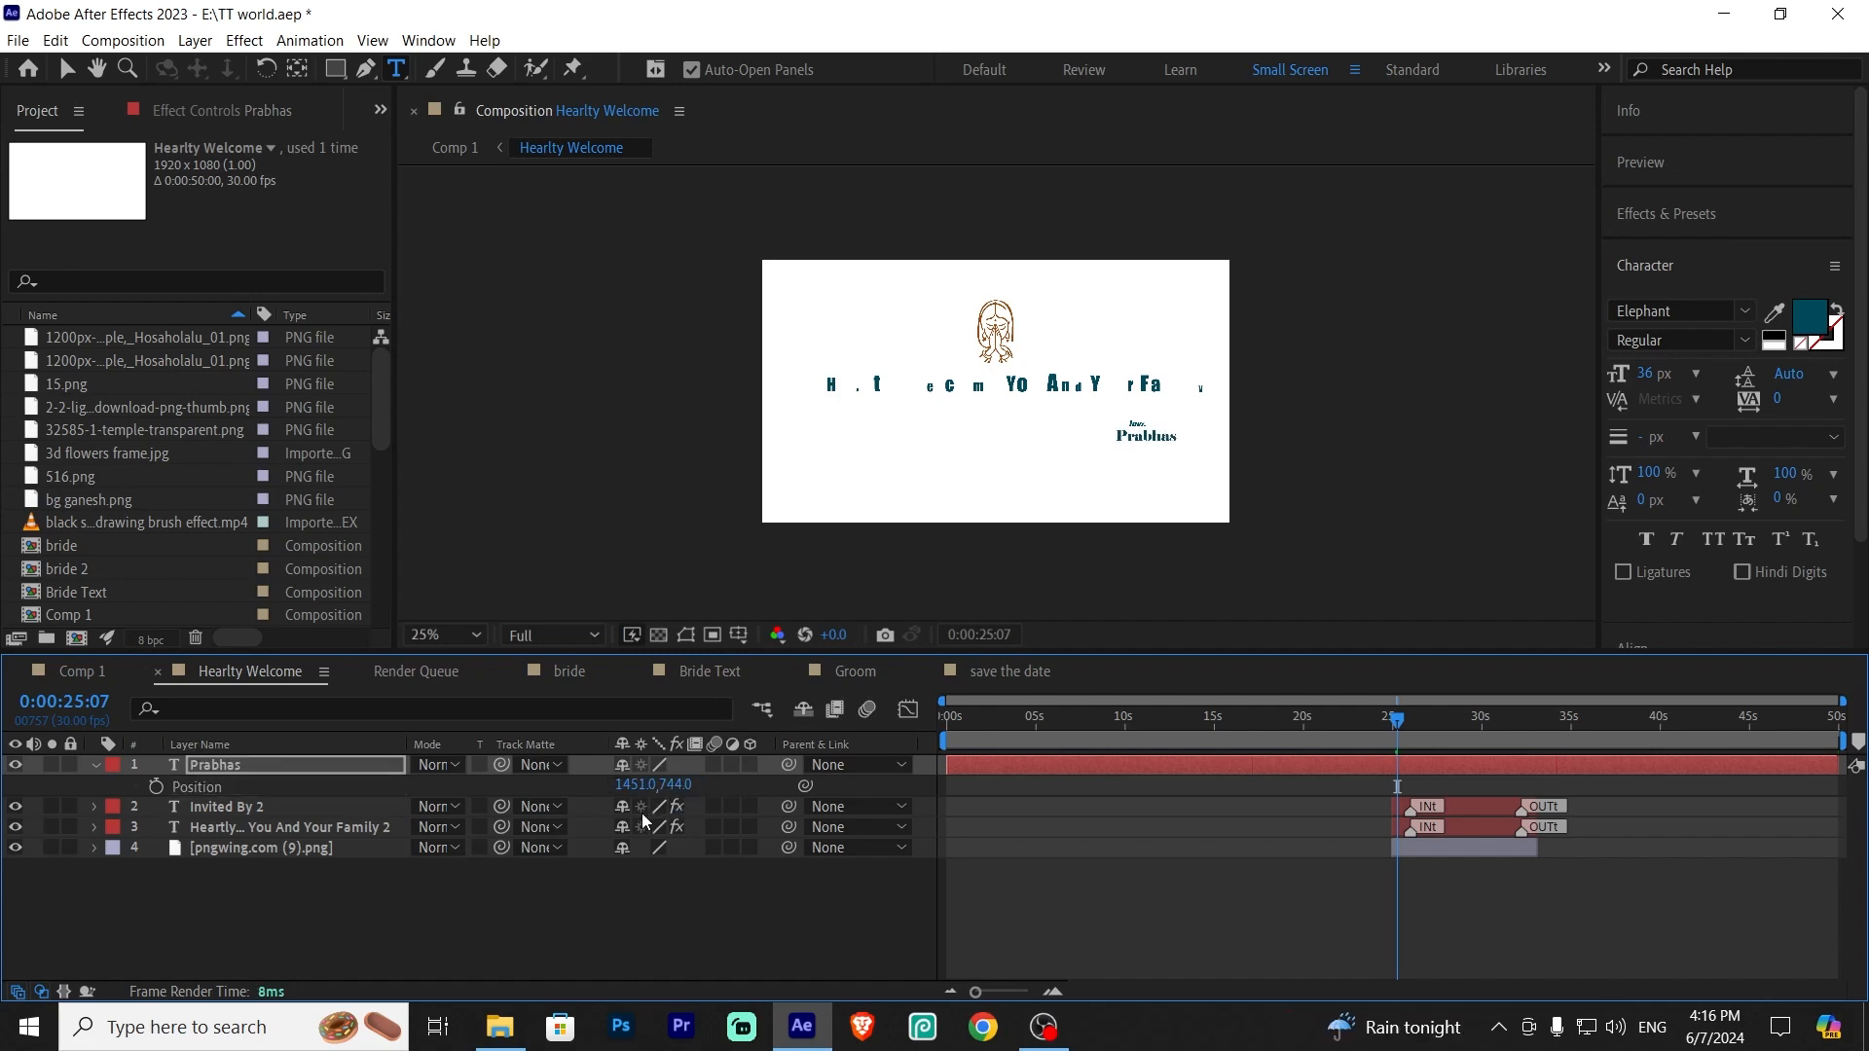
left_click_drag(674, 785, 601, 785)
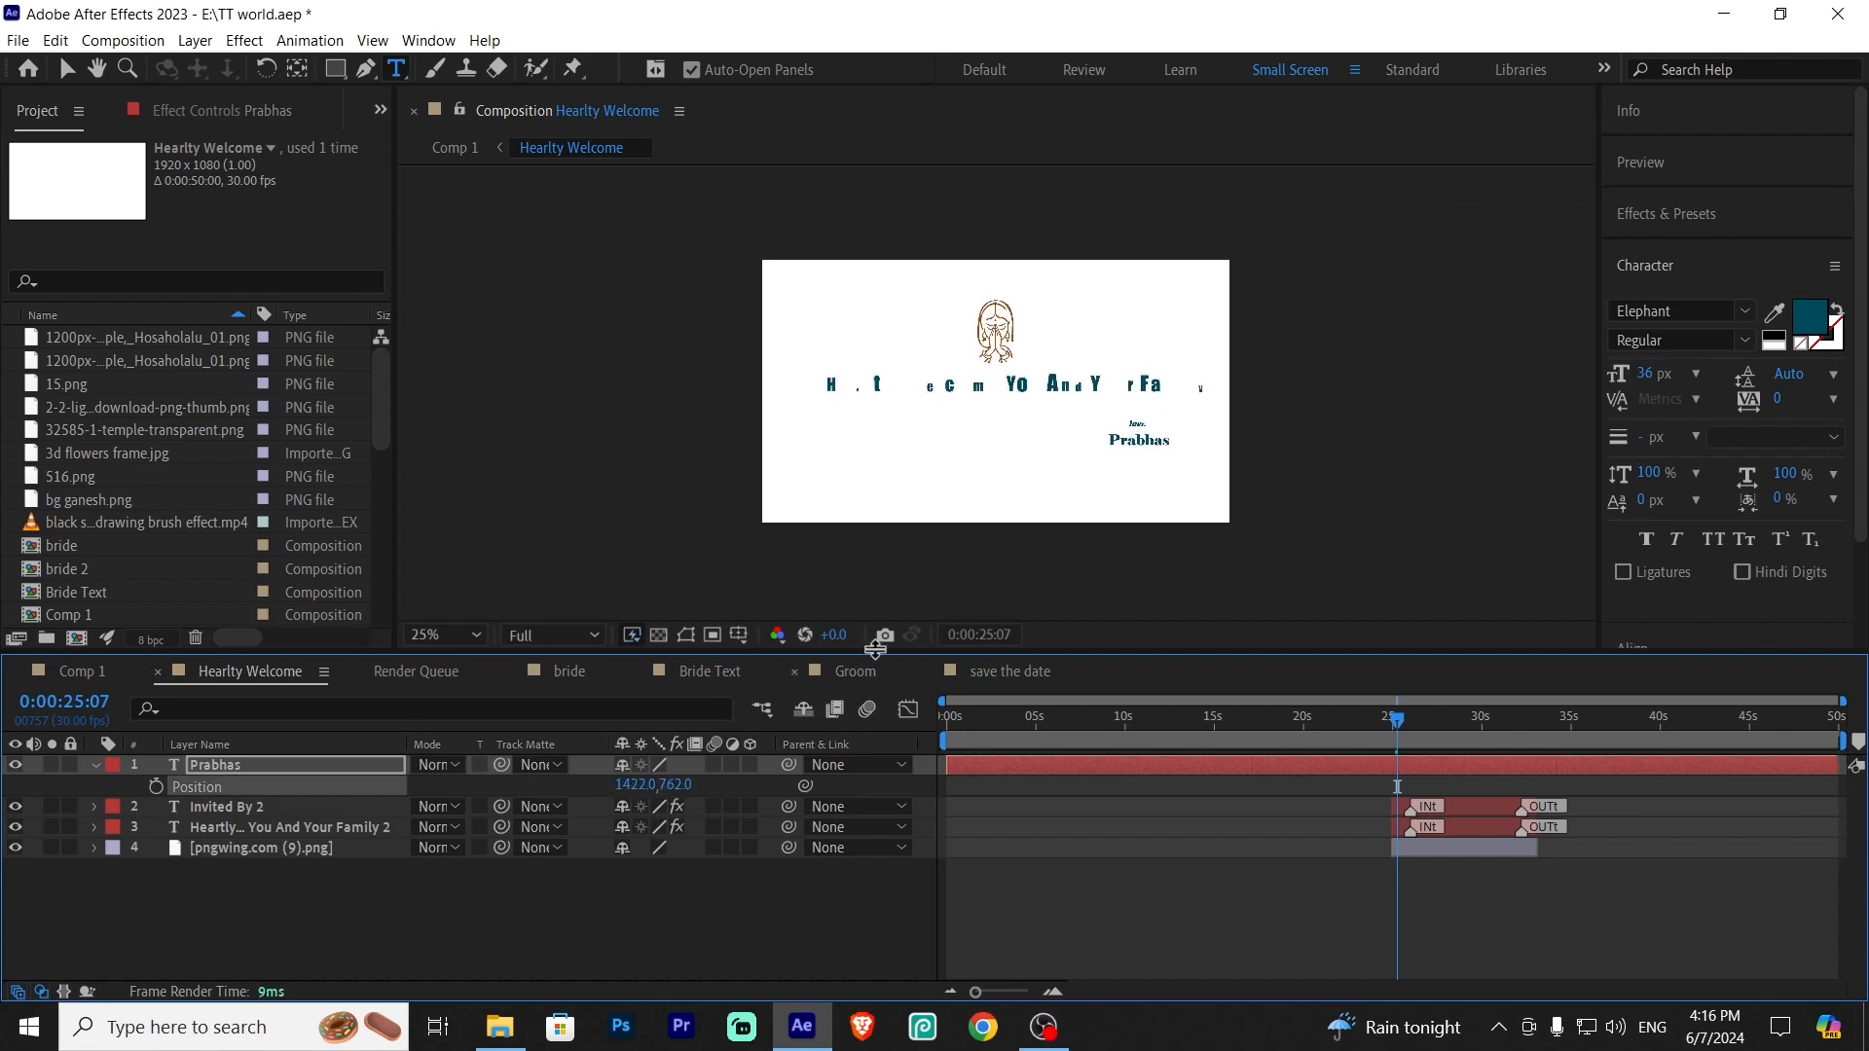
Expand and collapse the Prabhas layer's Text and Transform properties to inspect them
left_click(201, 936)
left_click(94, 766)
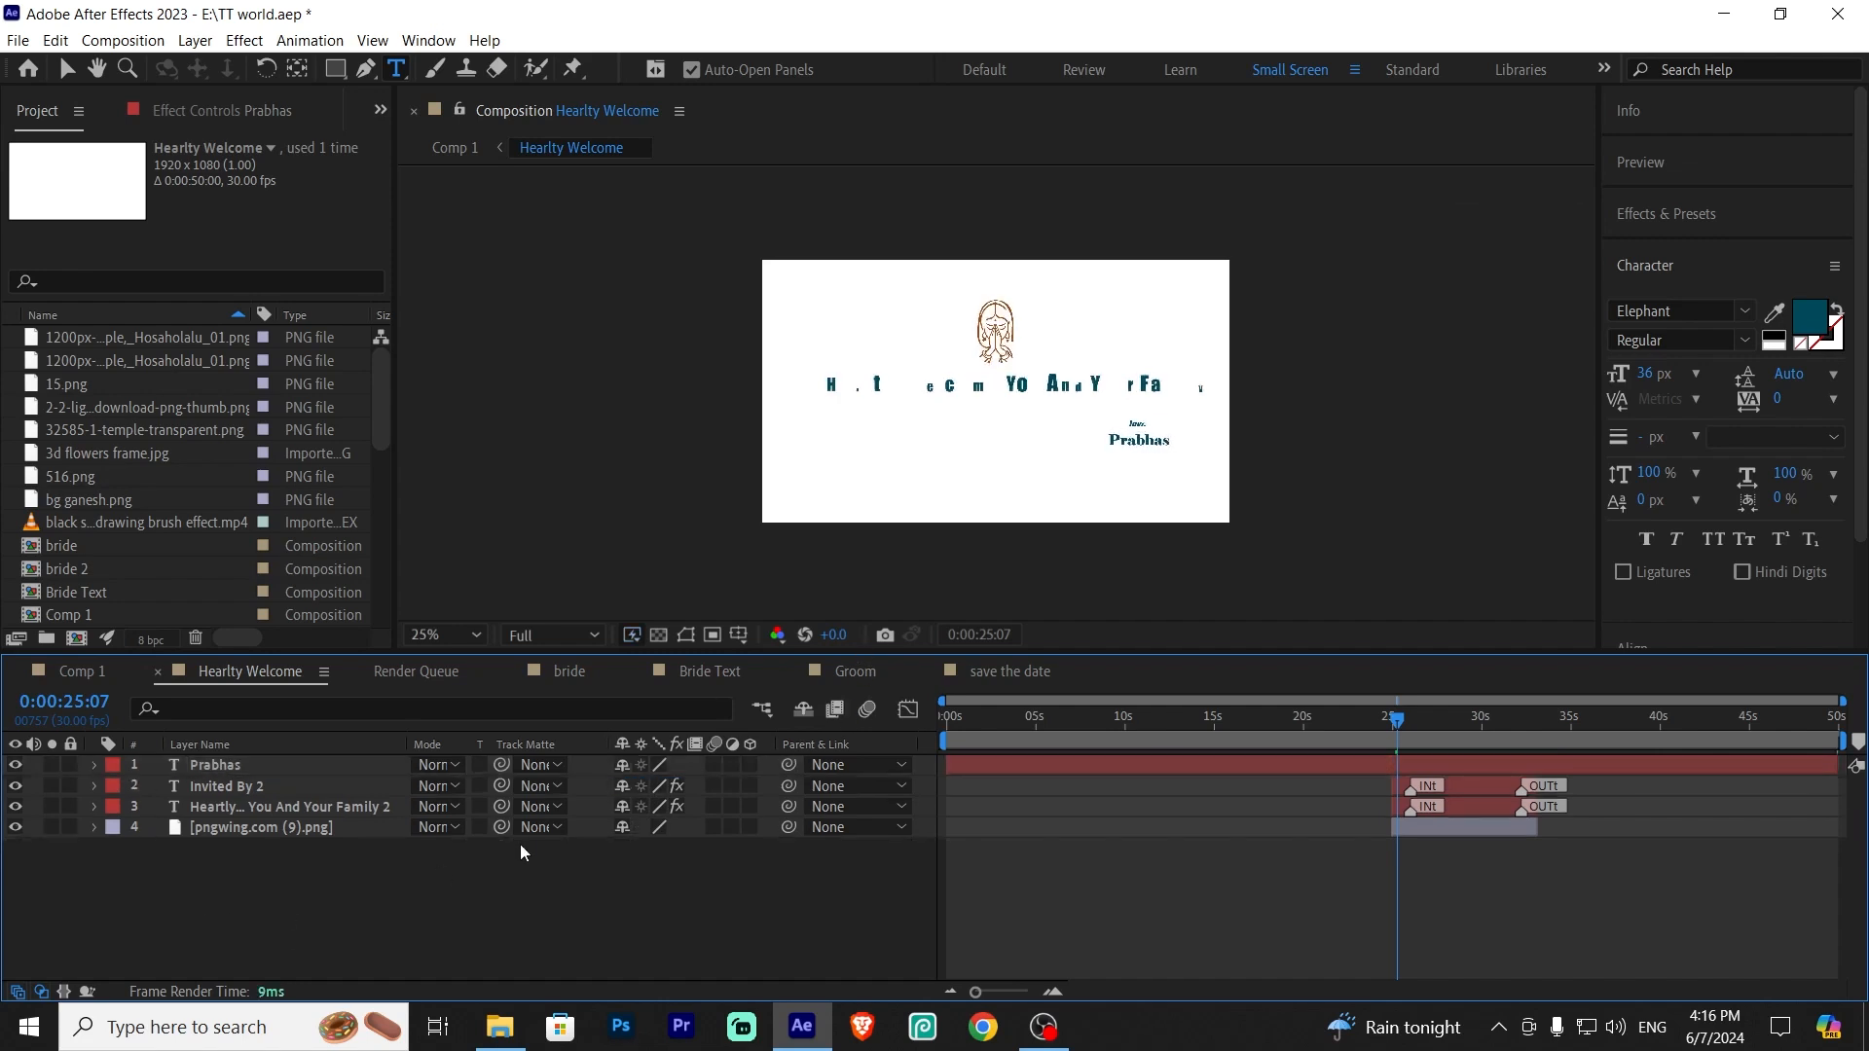
left_click(94, 769)
left_click(115, 809)
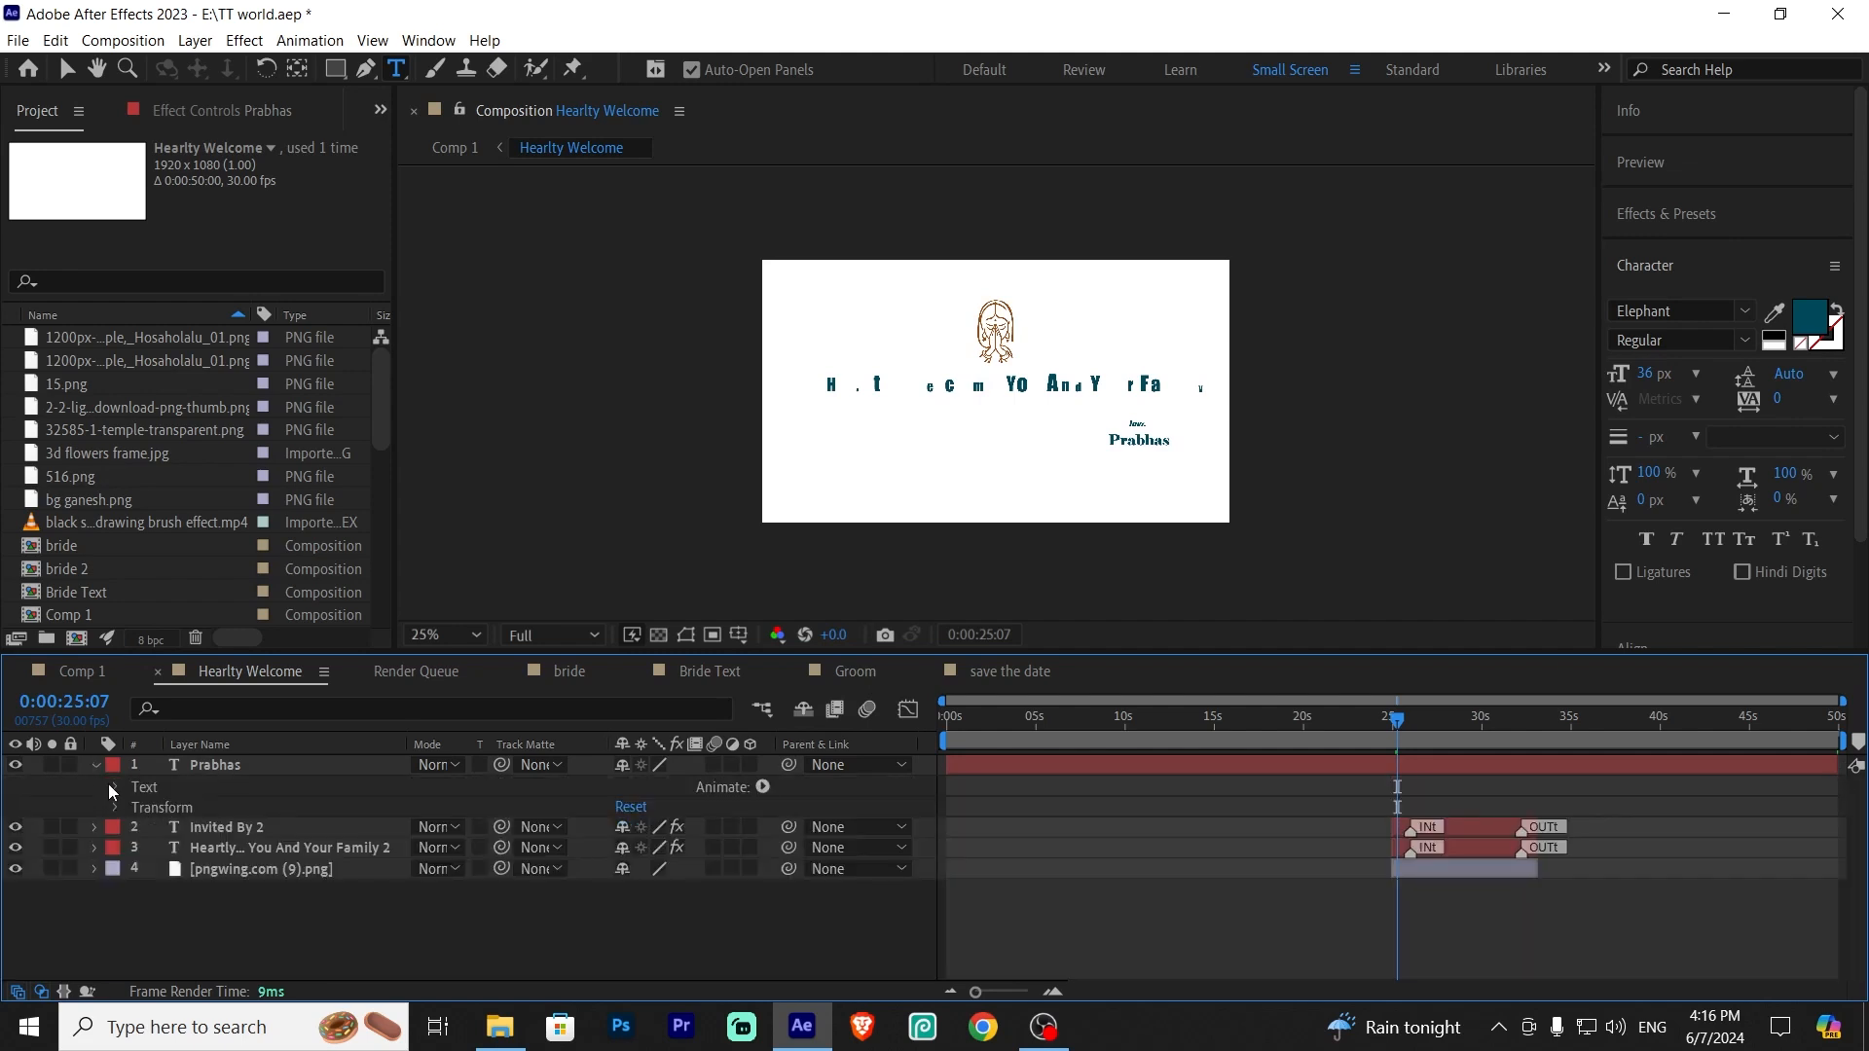
left_click(94, 765)
left_click(95, 765)
left_click(115, 807)
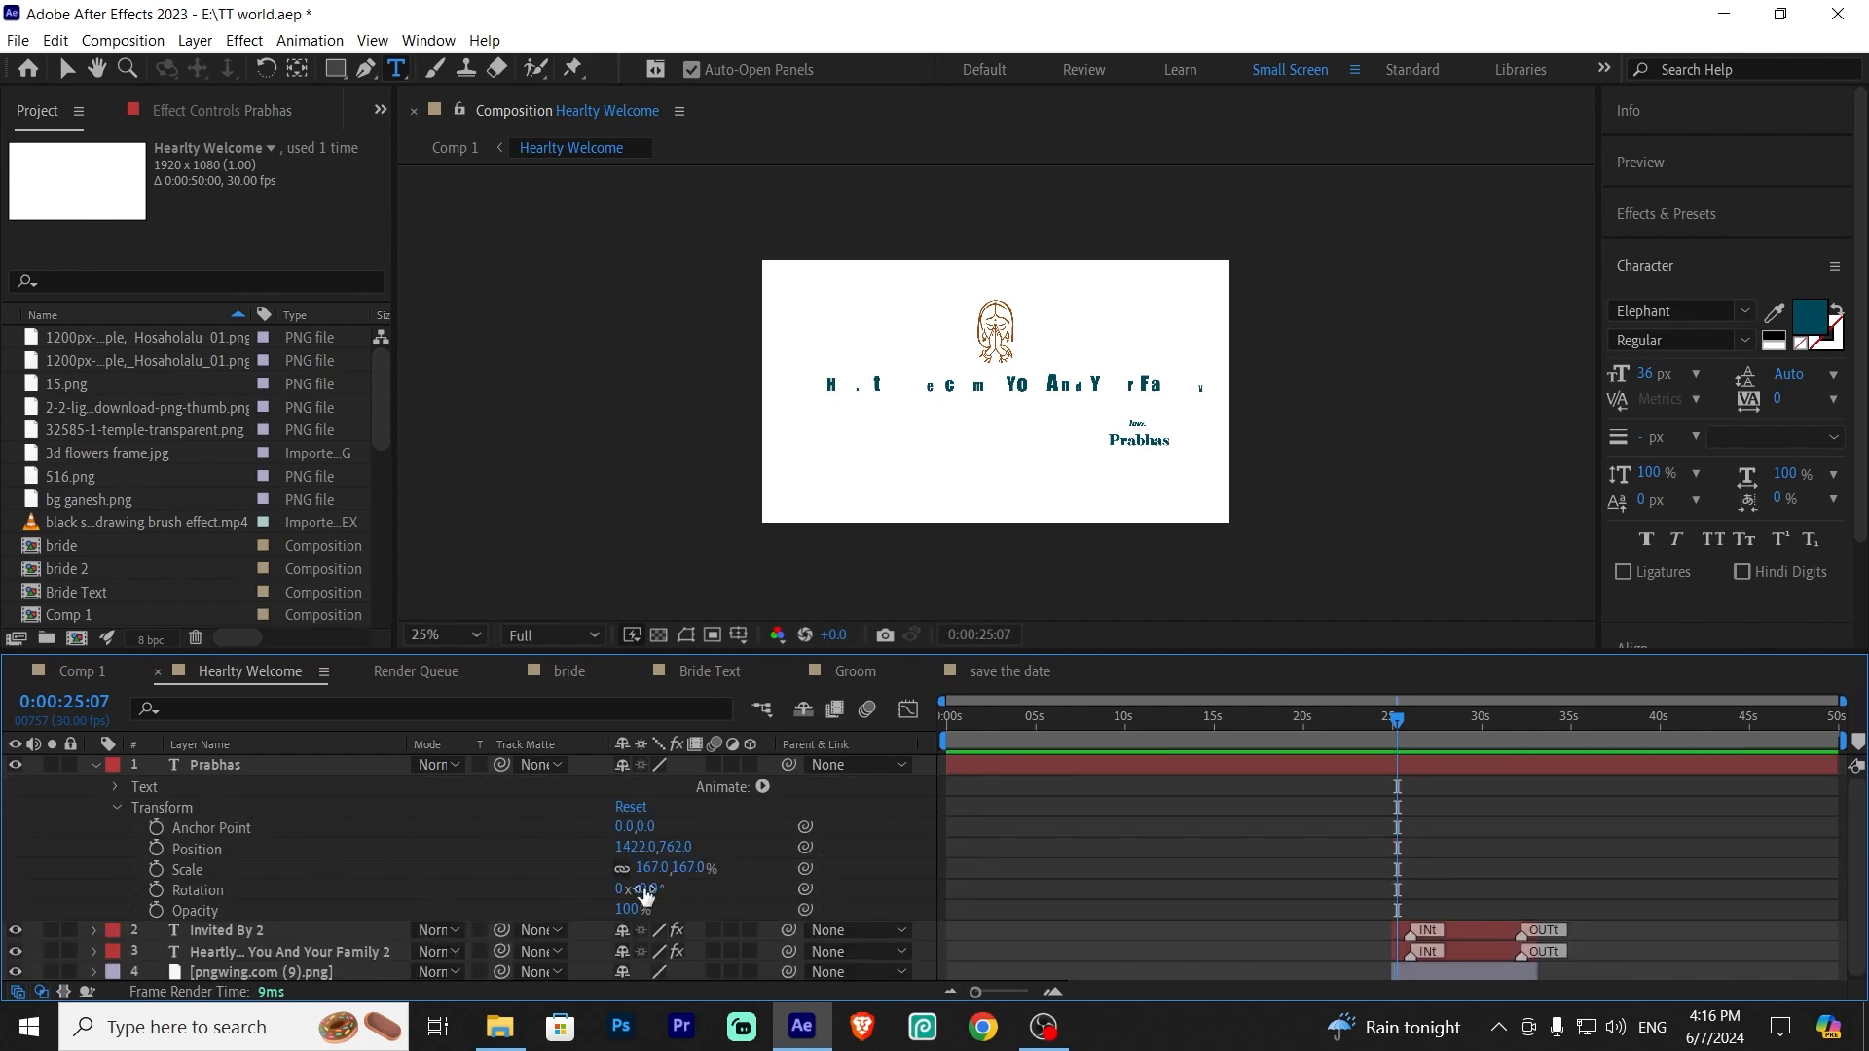
left_click(117, 807)
left_click(115, 787)
left_click(94, 765)
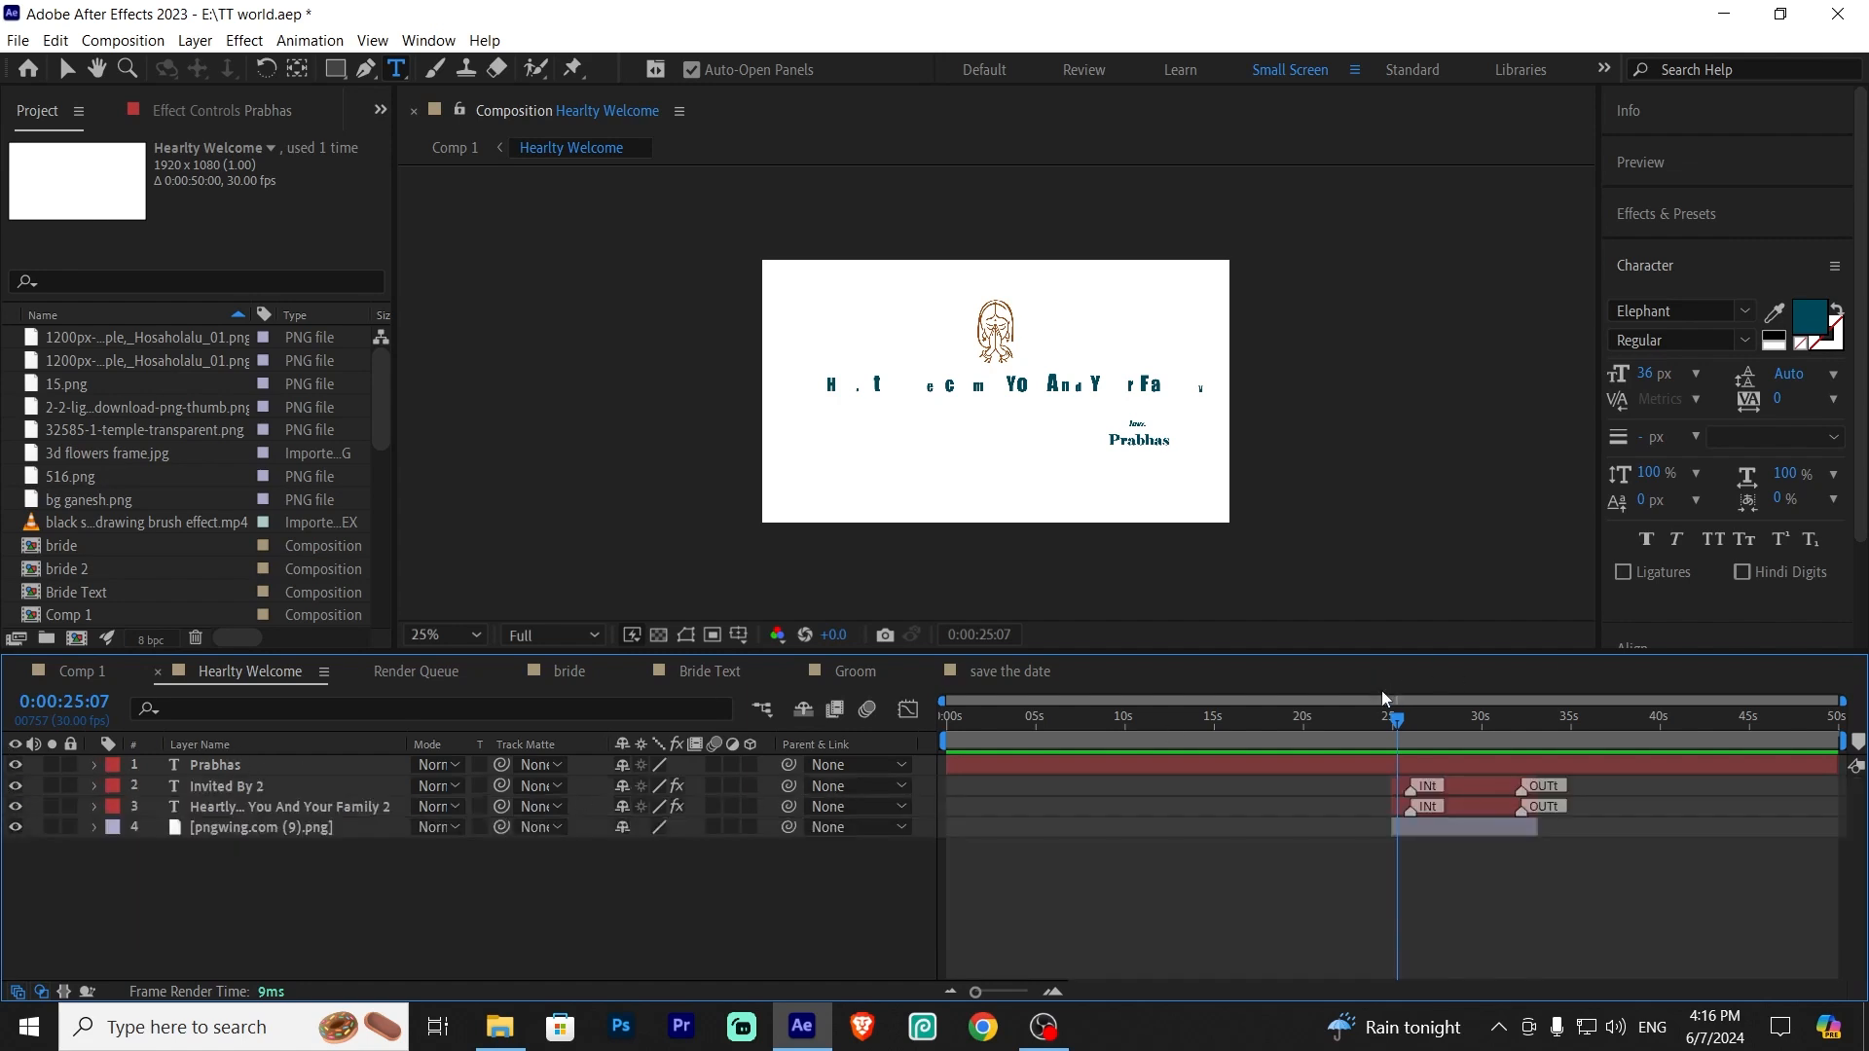
Split the Prabhas layer at 0:00:24:27 and delete the portion before that point
mouse_move(1396, 721)
left_mouse_down()
mouse_move(1380, 724)
mouse_move(1417, 733)
mouse_move(1388, 746)
left_mouse_up()
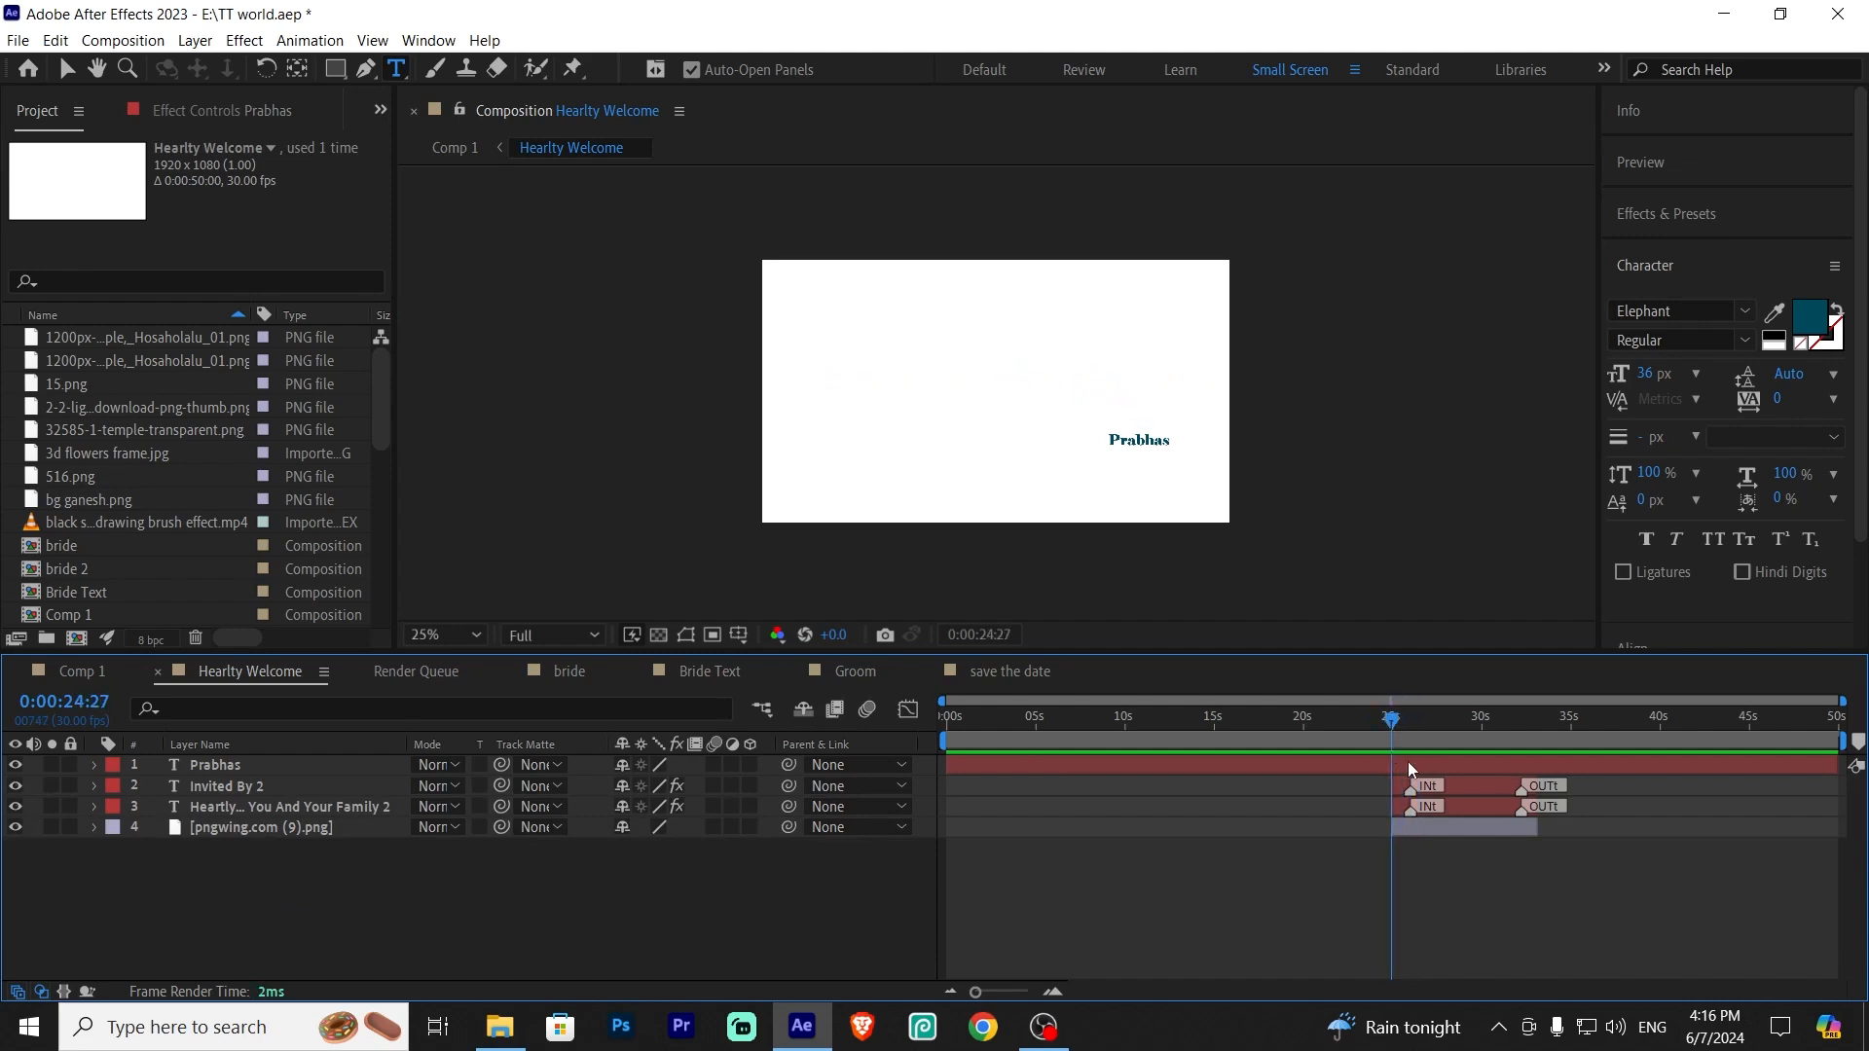
left_click(1408, 761)
key("ctrl+shift+d")
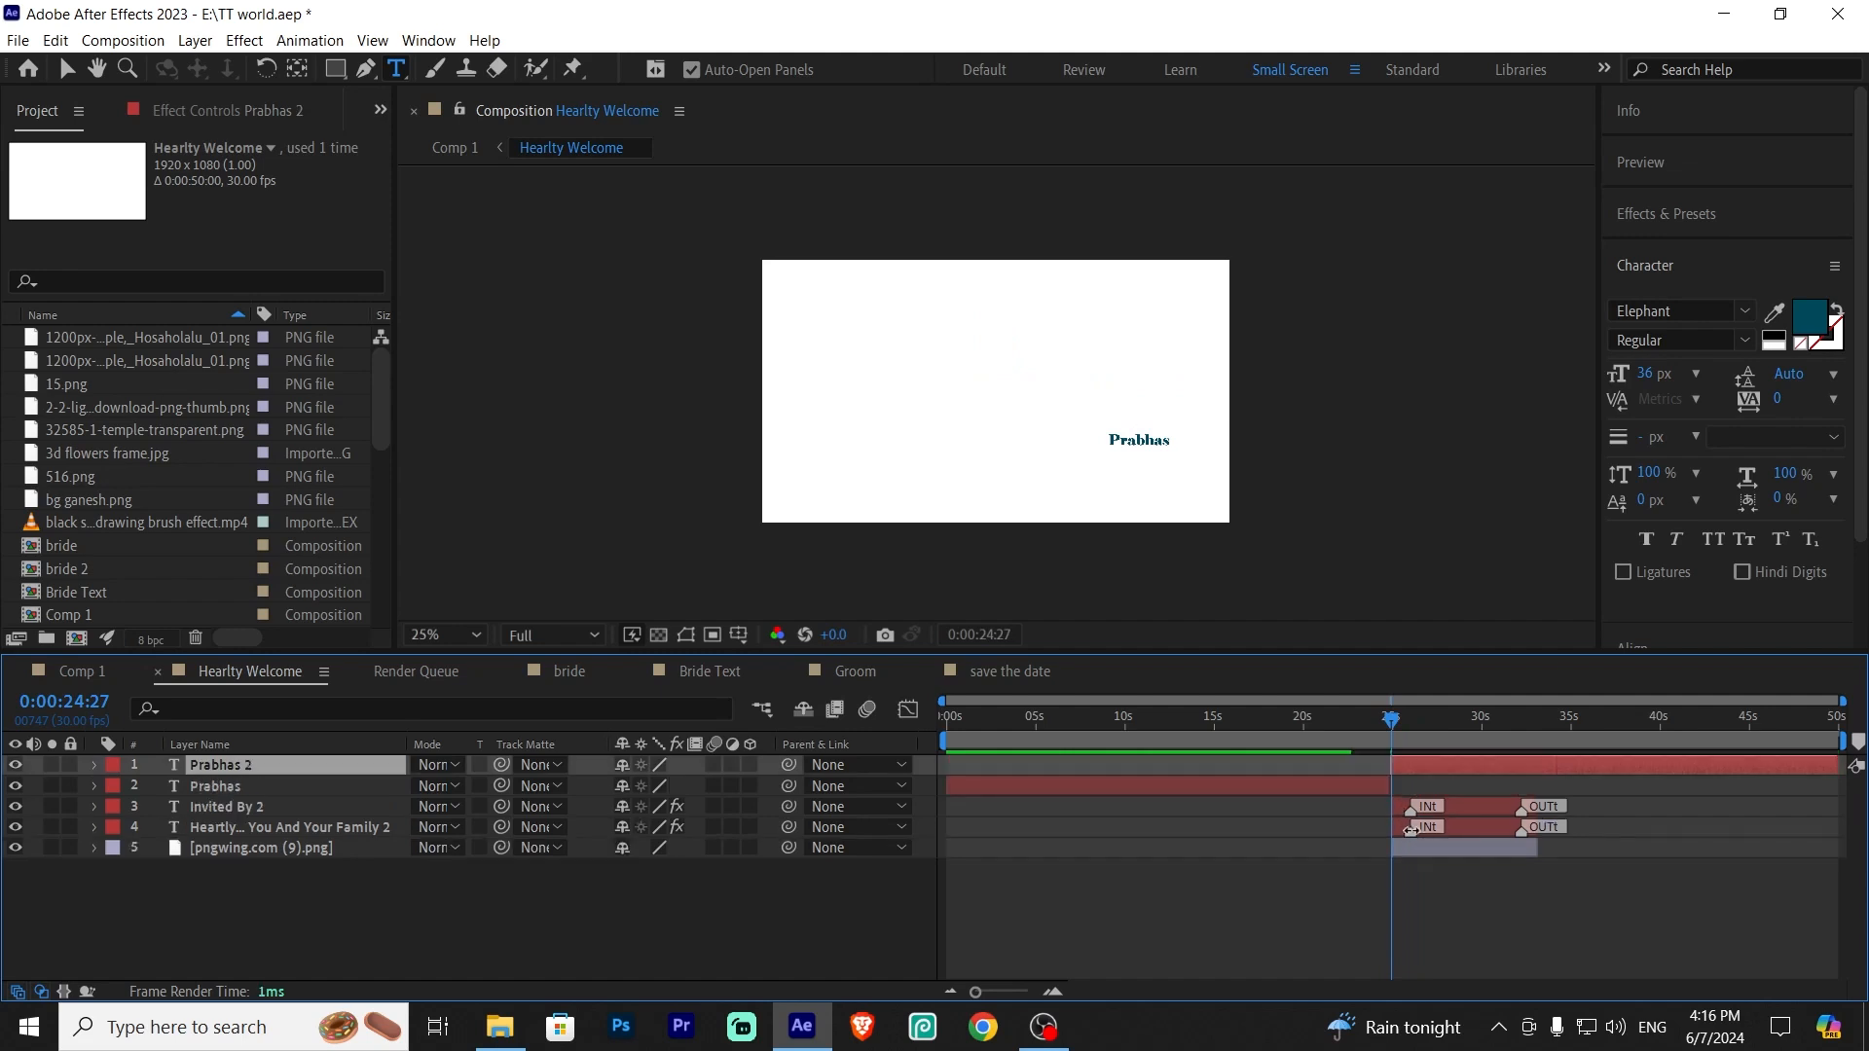
key("Delete")
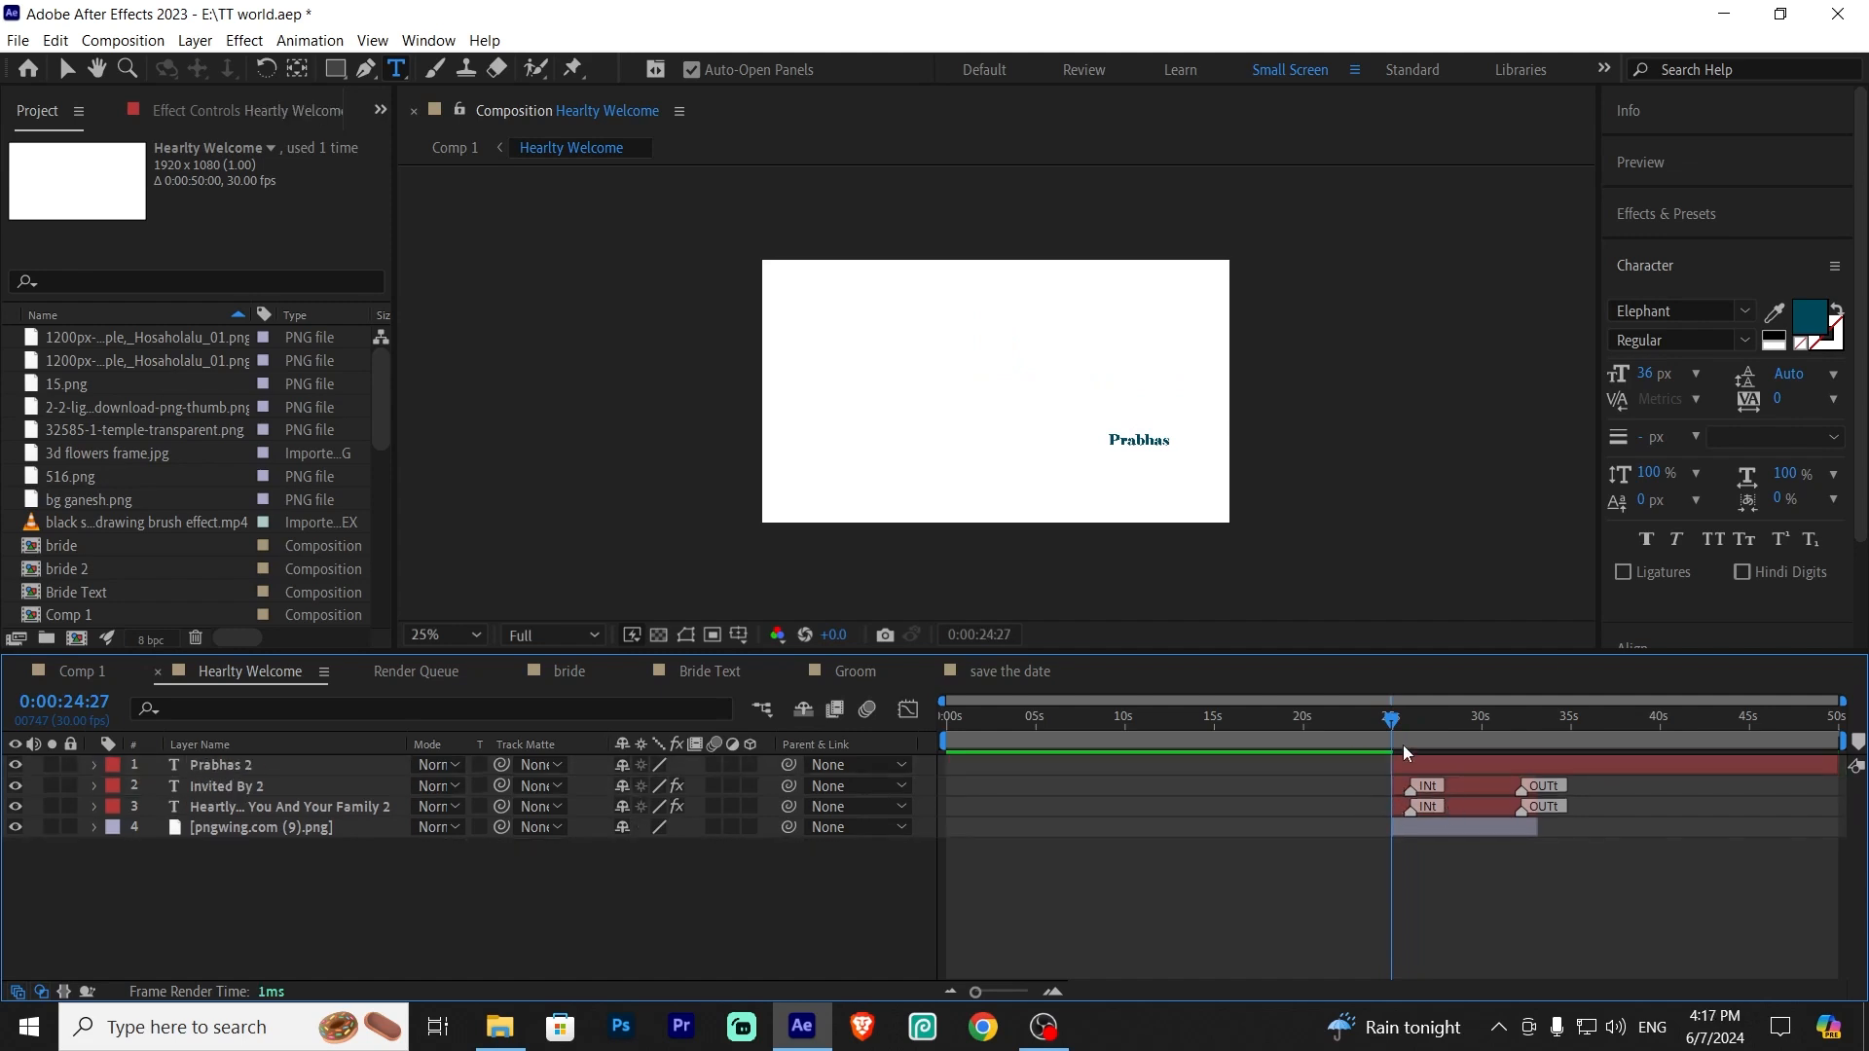
Split the Prabhas layer at 0:00:33:05 and delete the portion after that point
left_click_drag(1393, 724, 1540, 767)
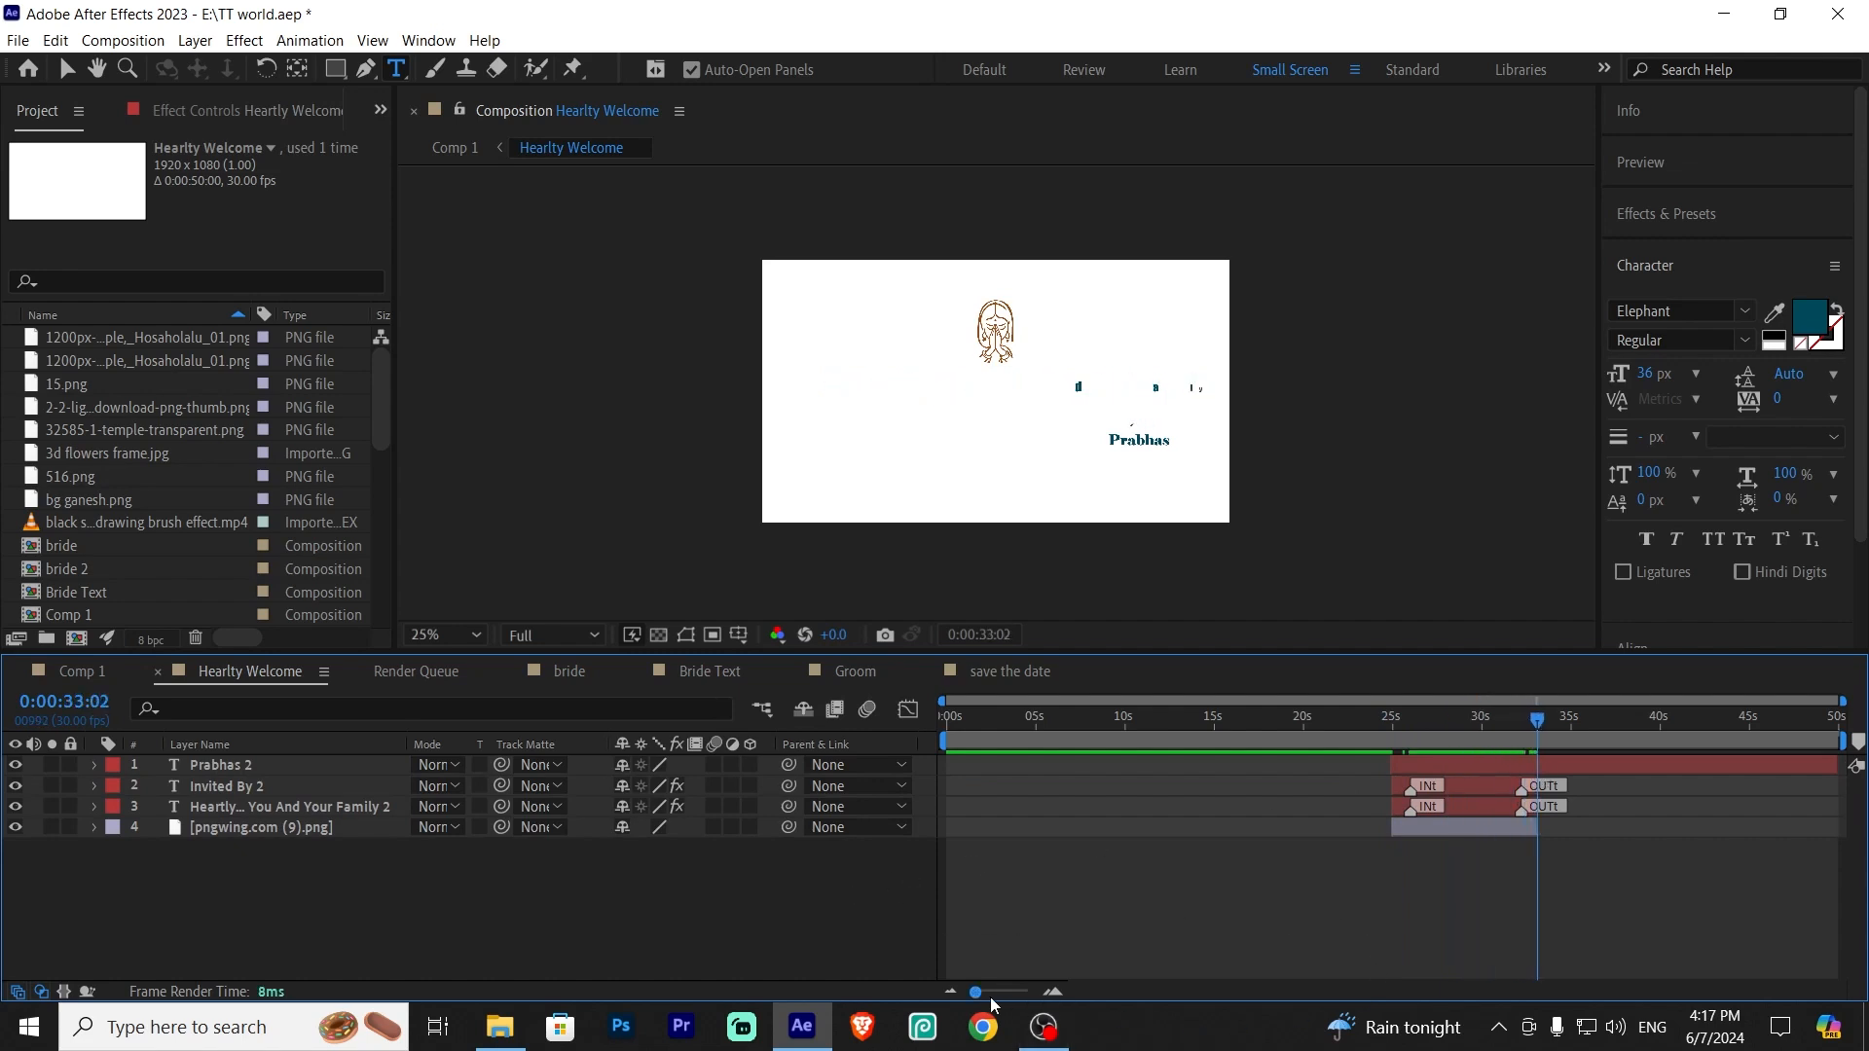
left_click_drag(976, 993, 1011, 993)
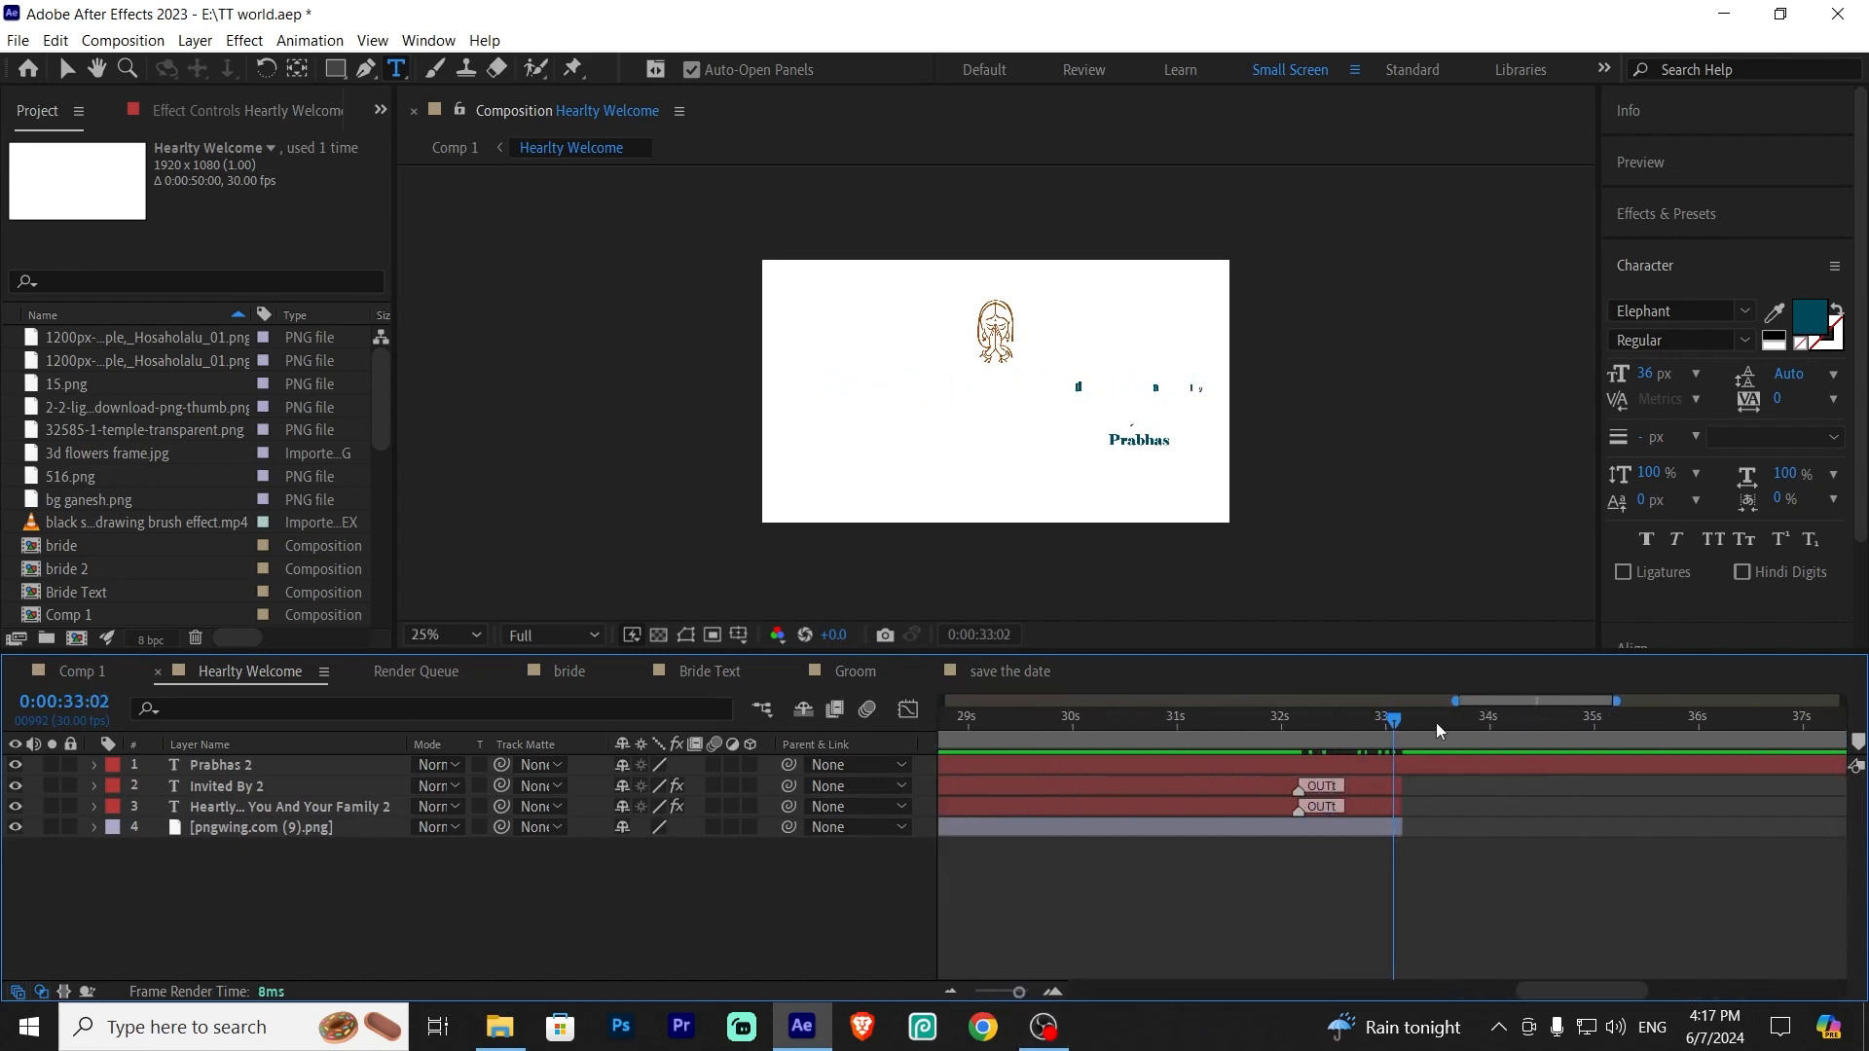
left_click(1402, 718)
left_click(1407, 719)
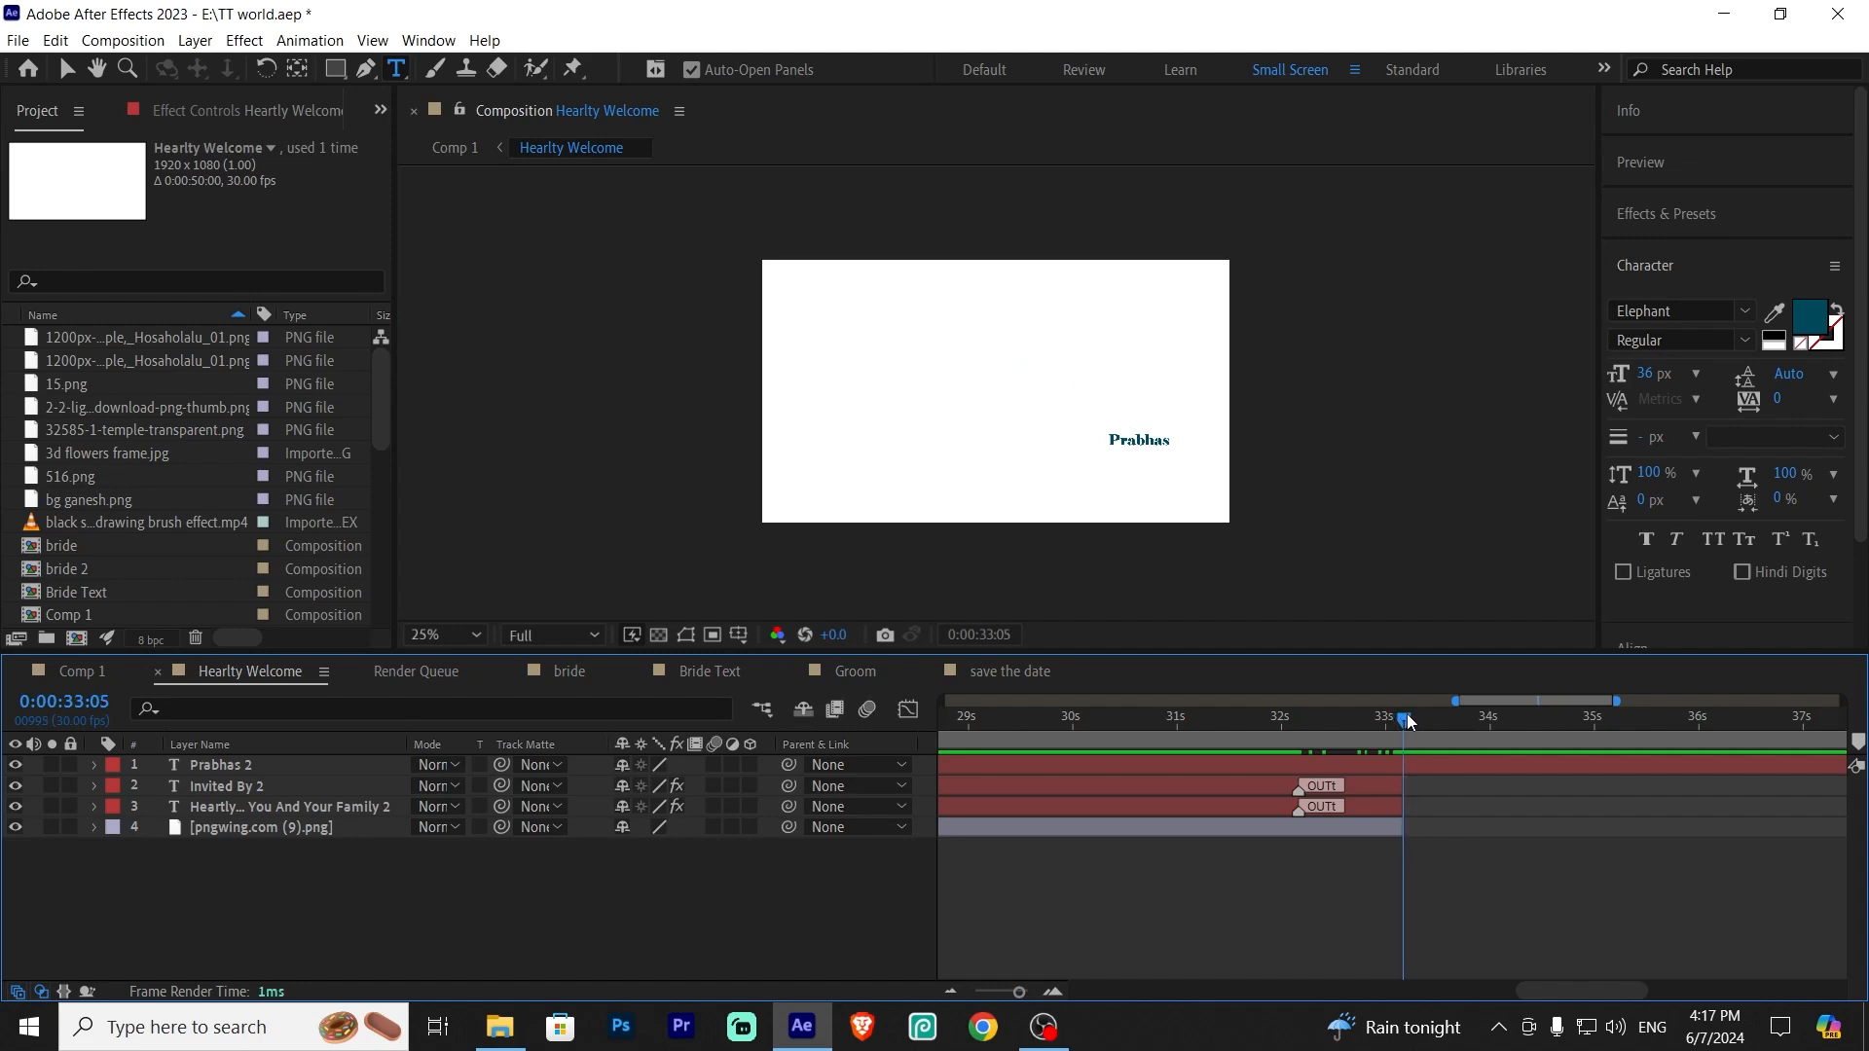
left_click(1433, 769)
key("ctrl+shift+d")
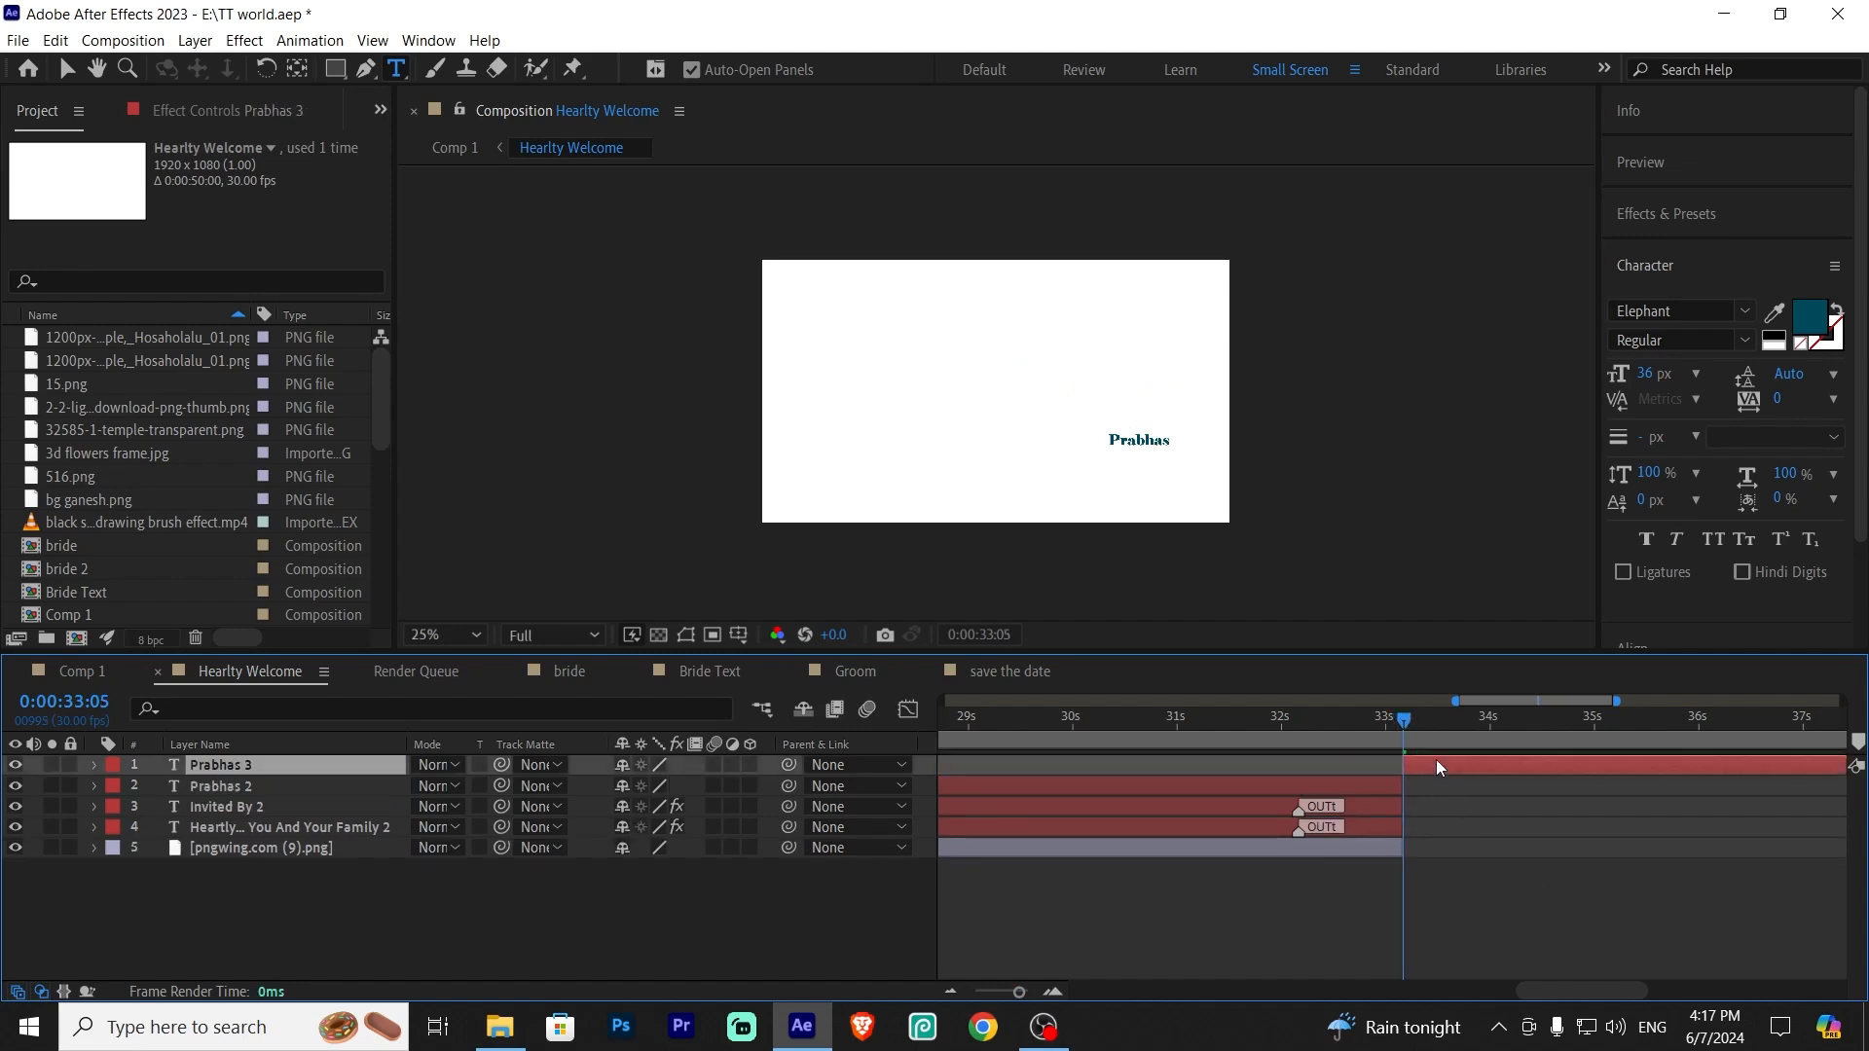
key("Delete")
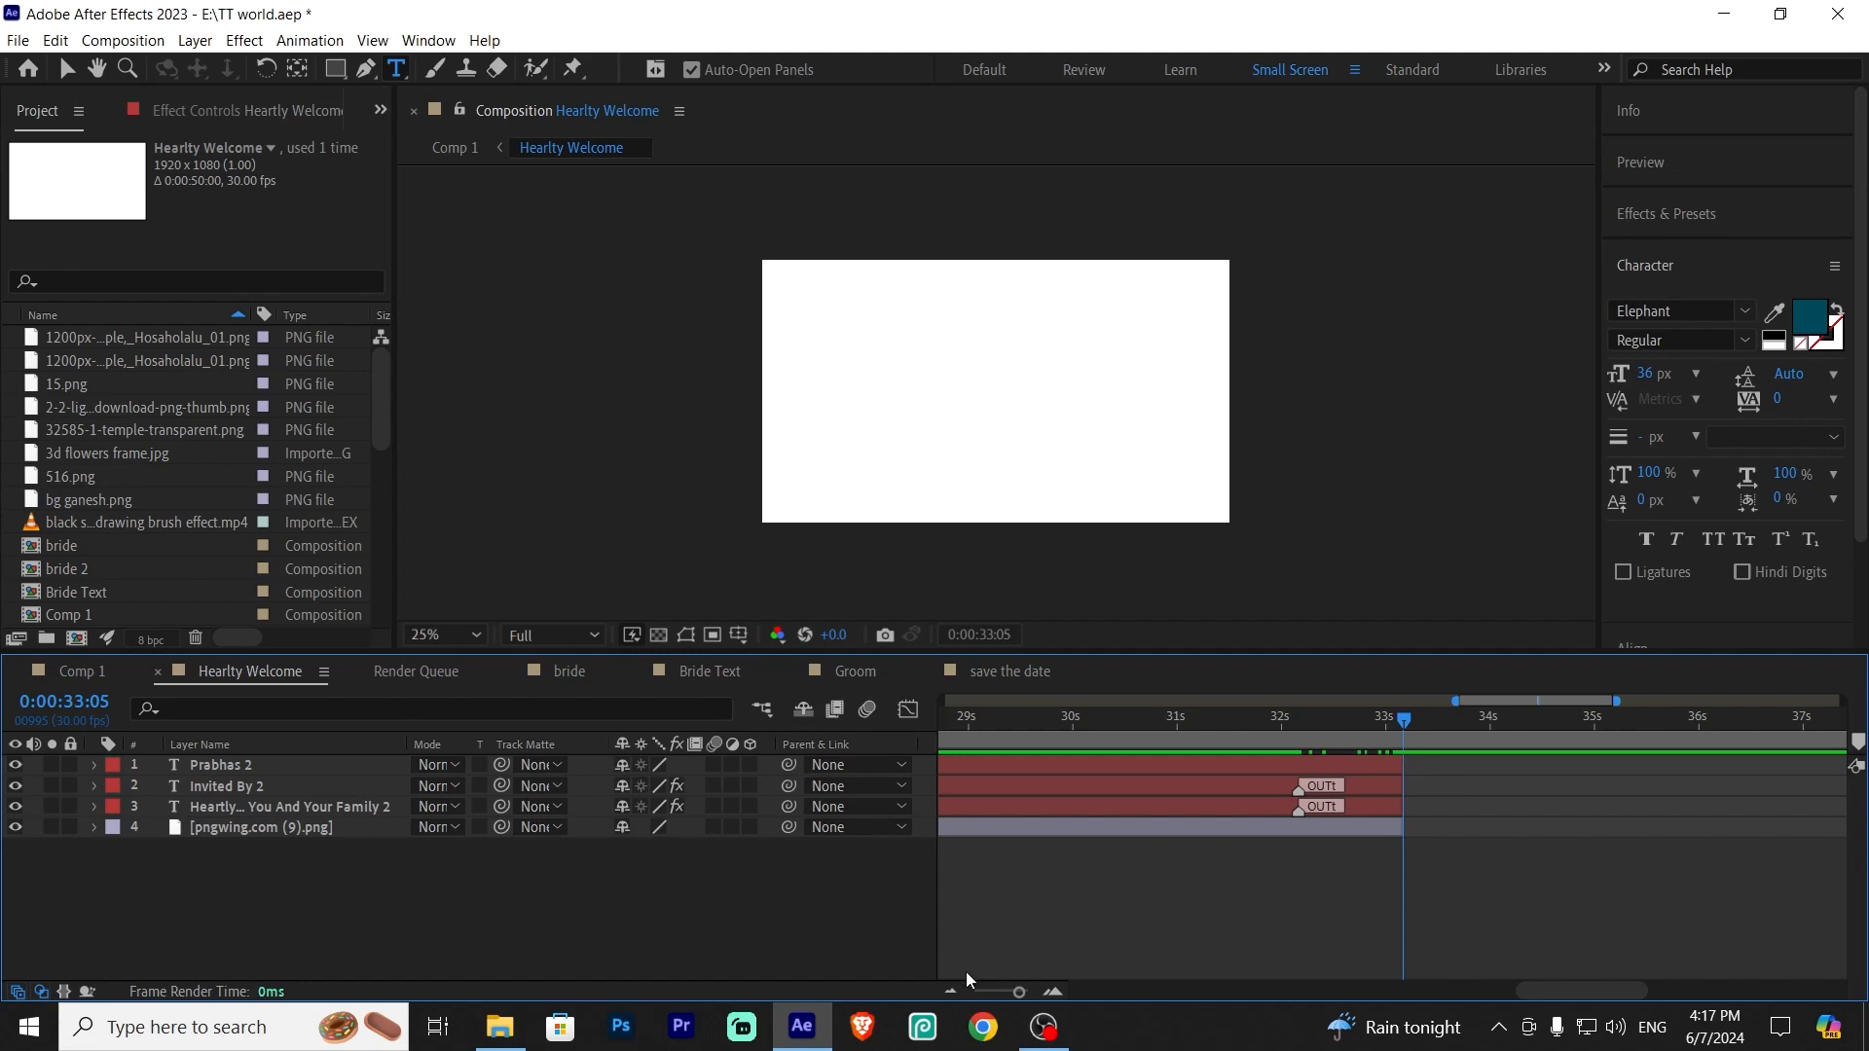
Zoom out the timeline, move to 0:00:25:02 and select the Prabhas layer to review its timing
left_click_drag(1019, 991, 991, 991)
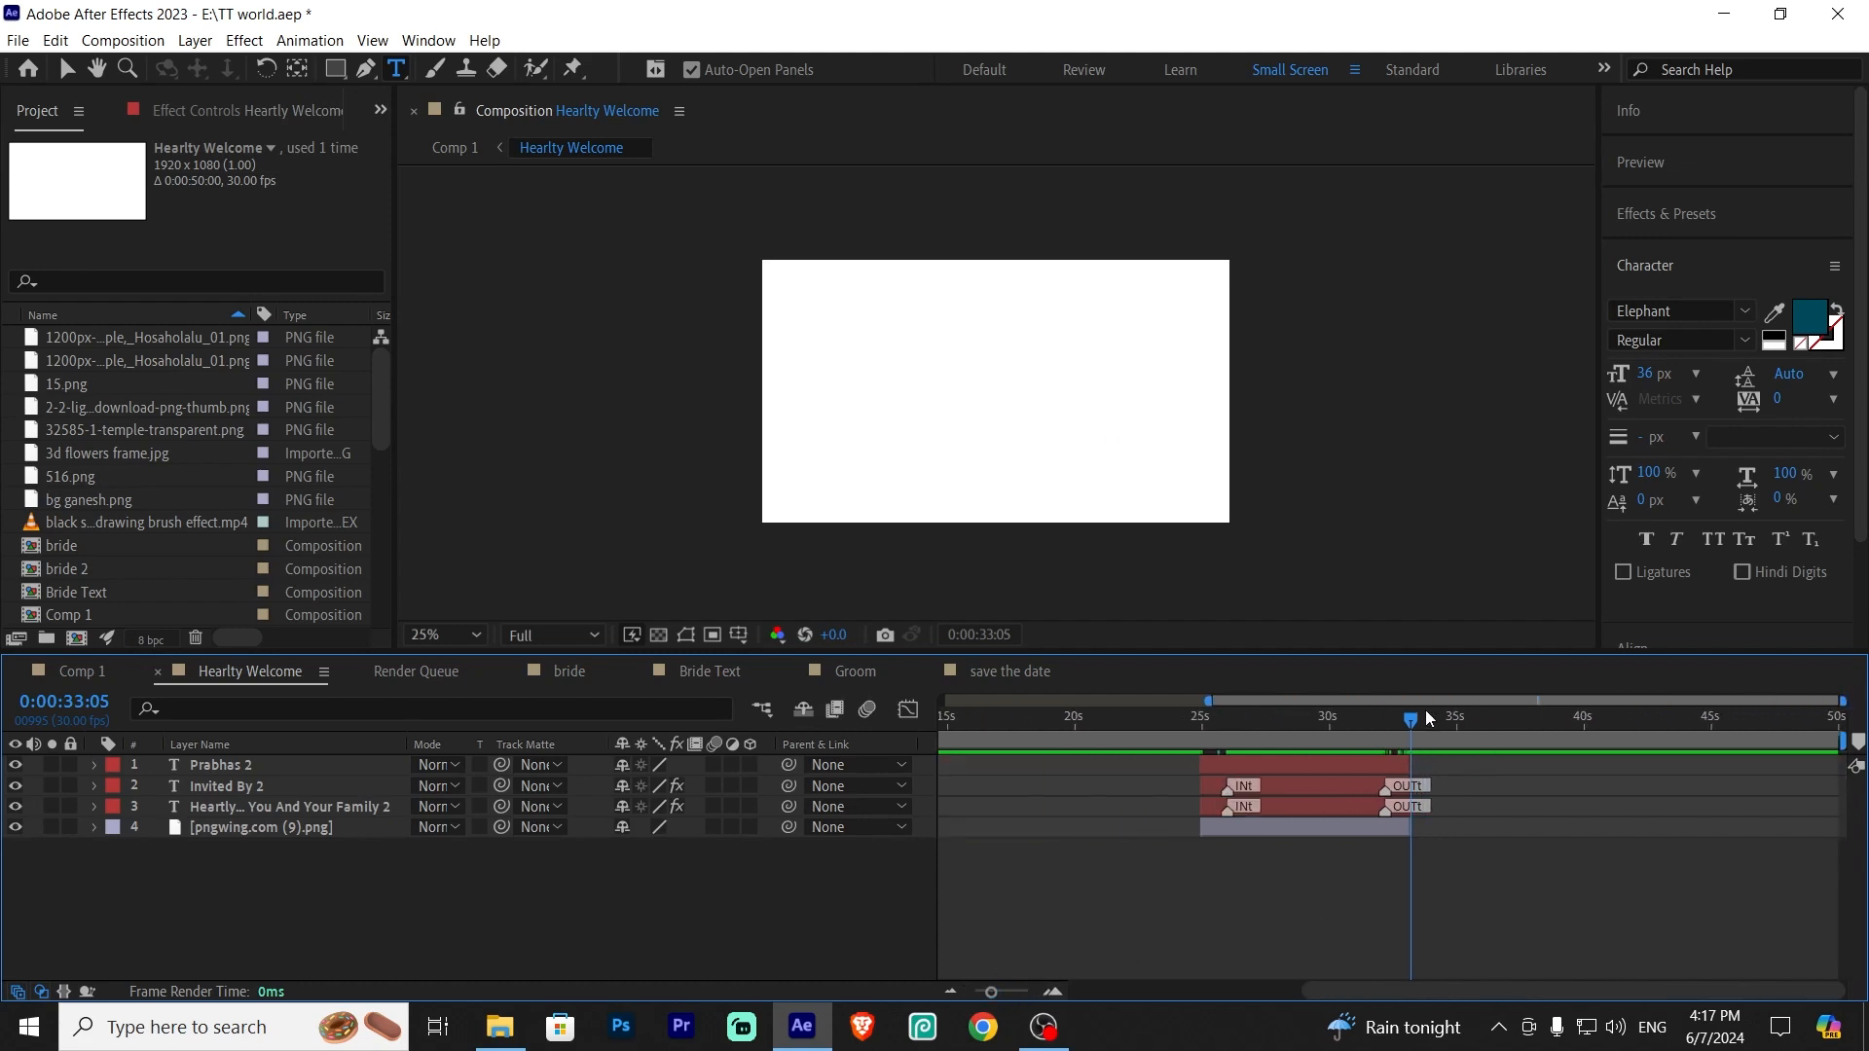
left_click(1195, 744)
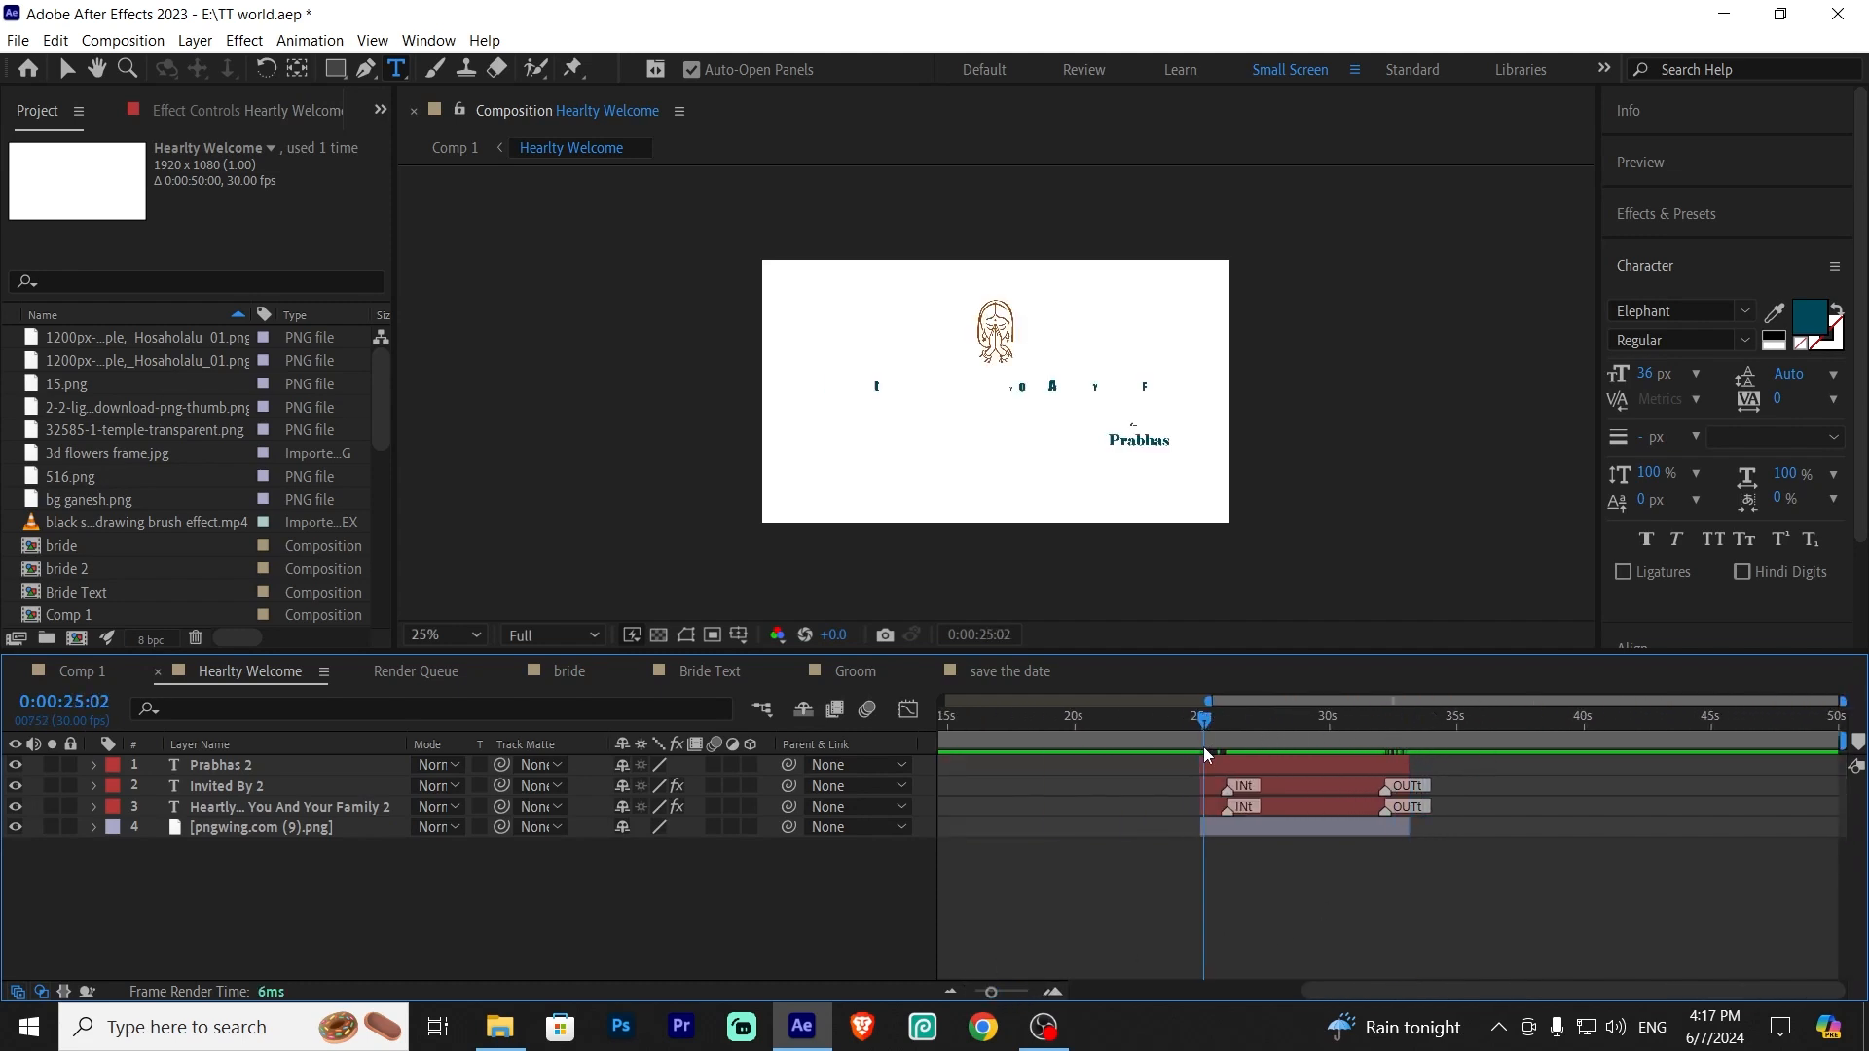
left_click(1278, 769)
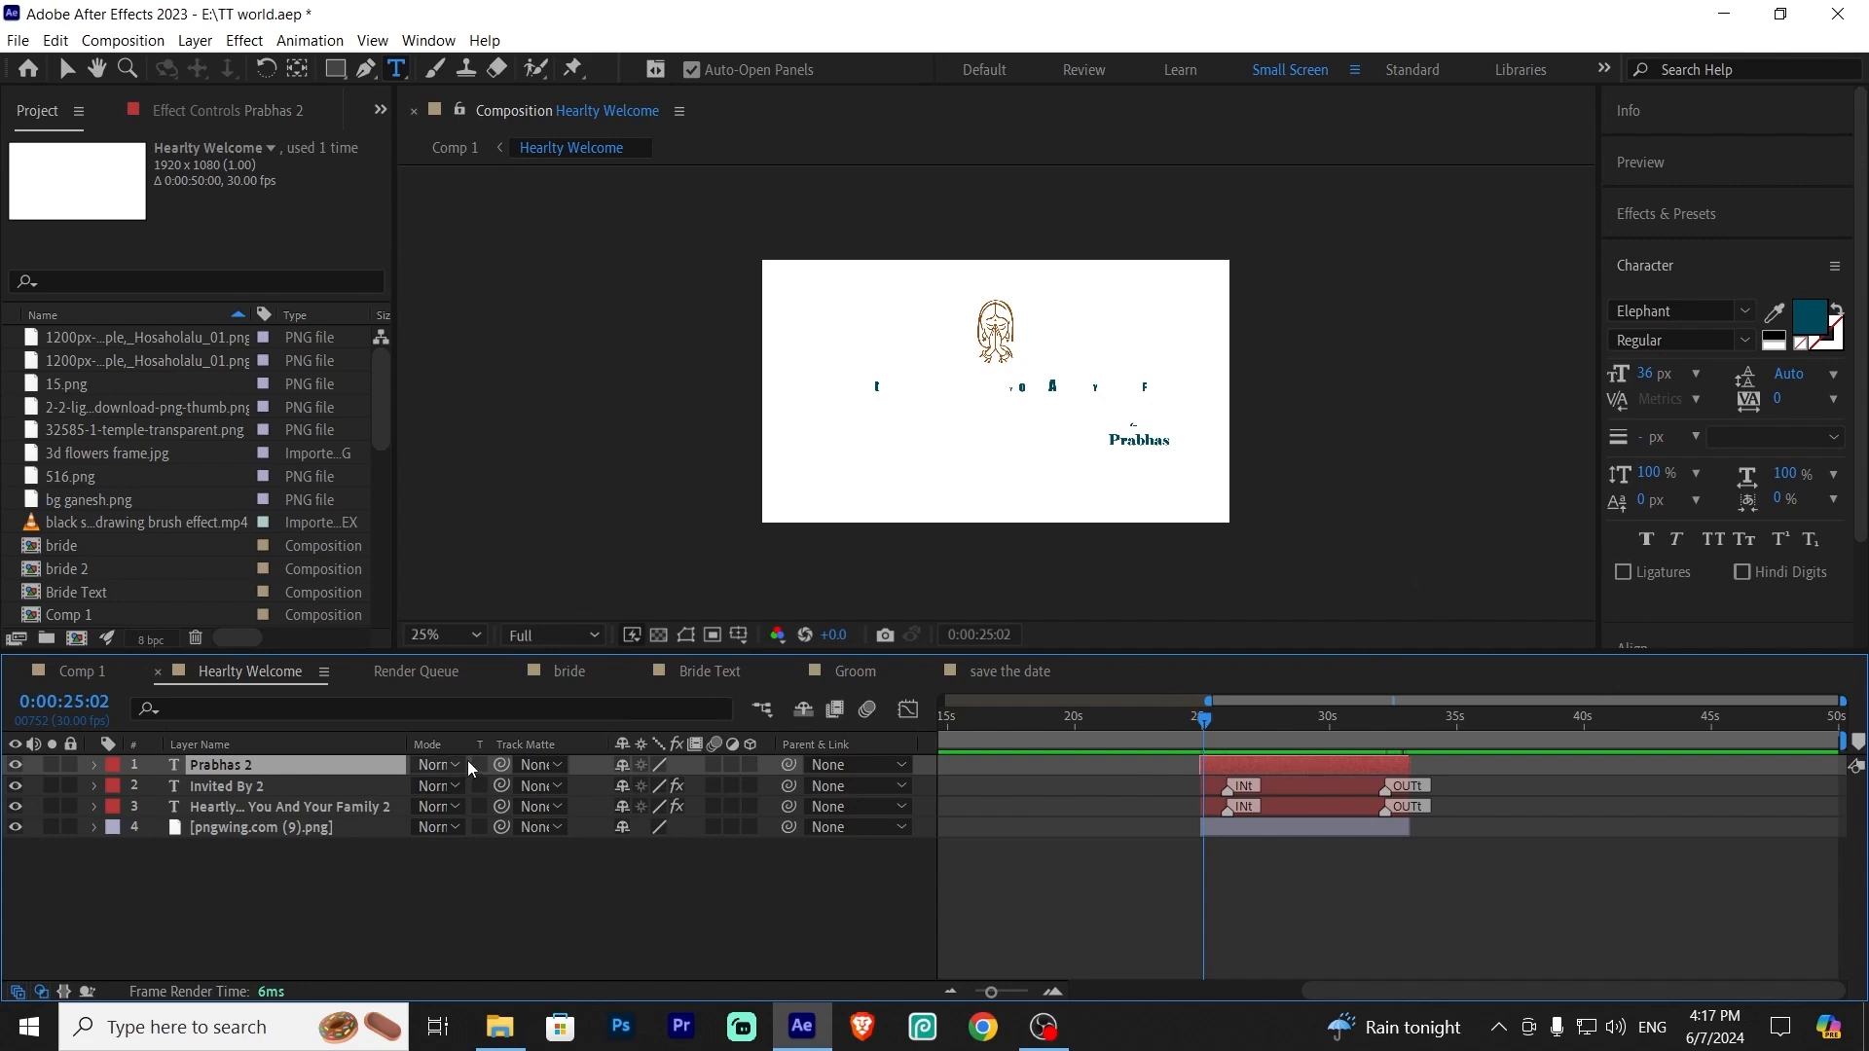
left_click(428, 40)
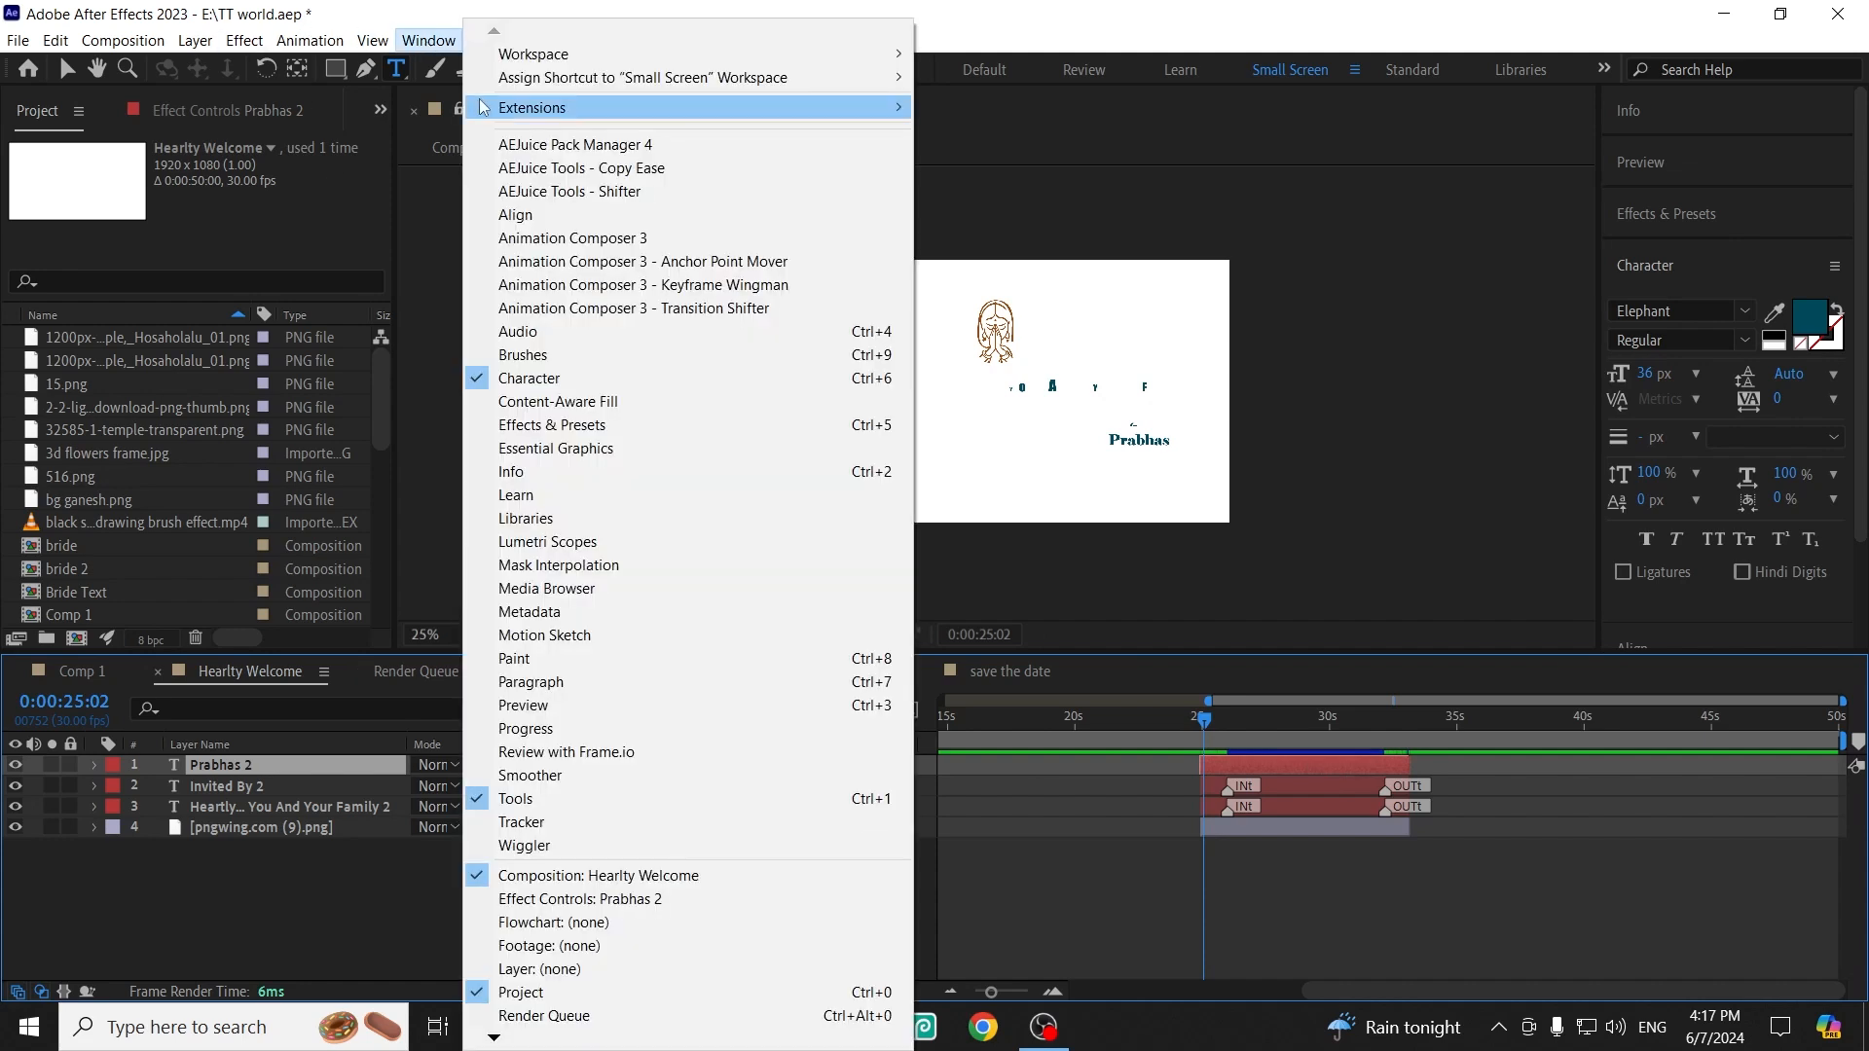
mouse_move(624, 106)
left_click(1014, 106)
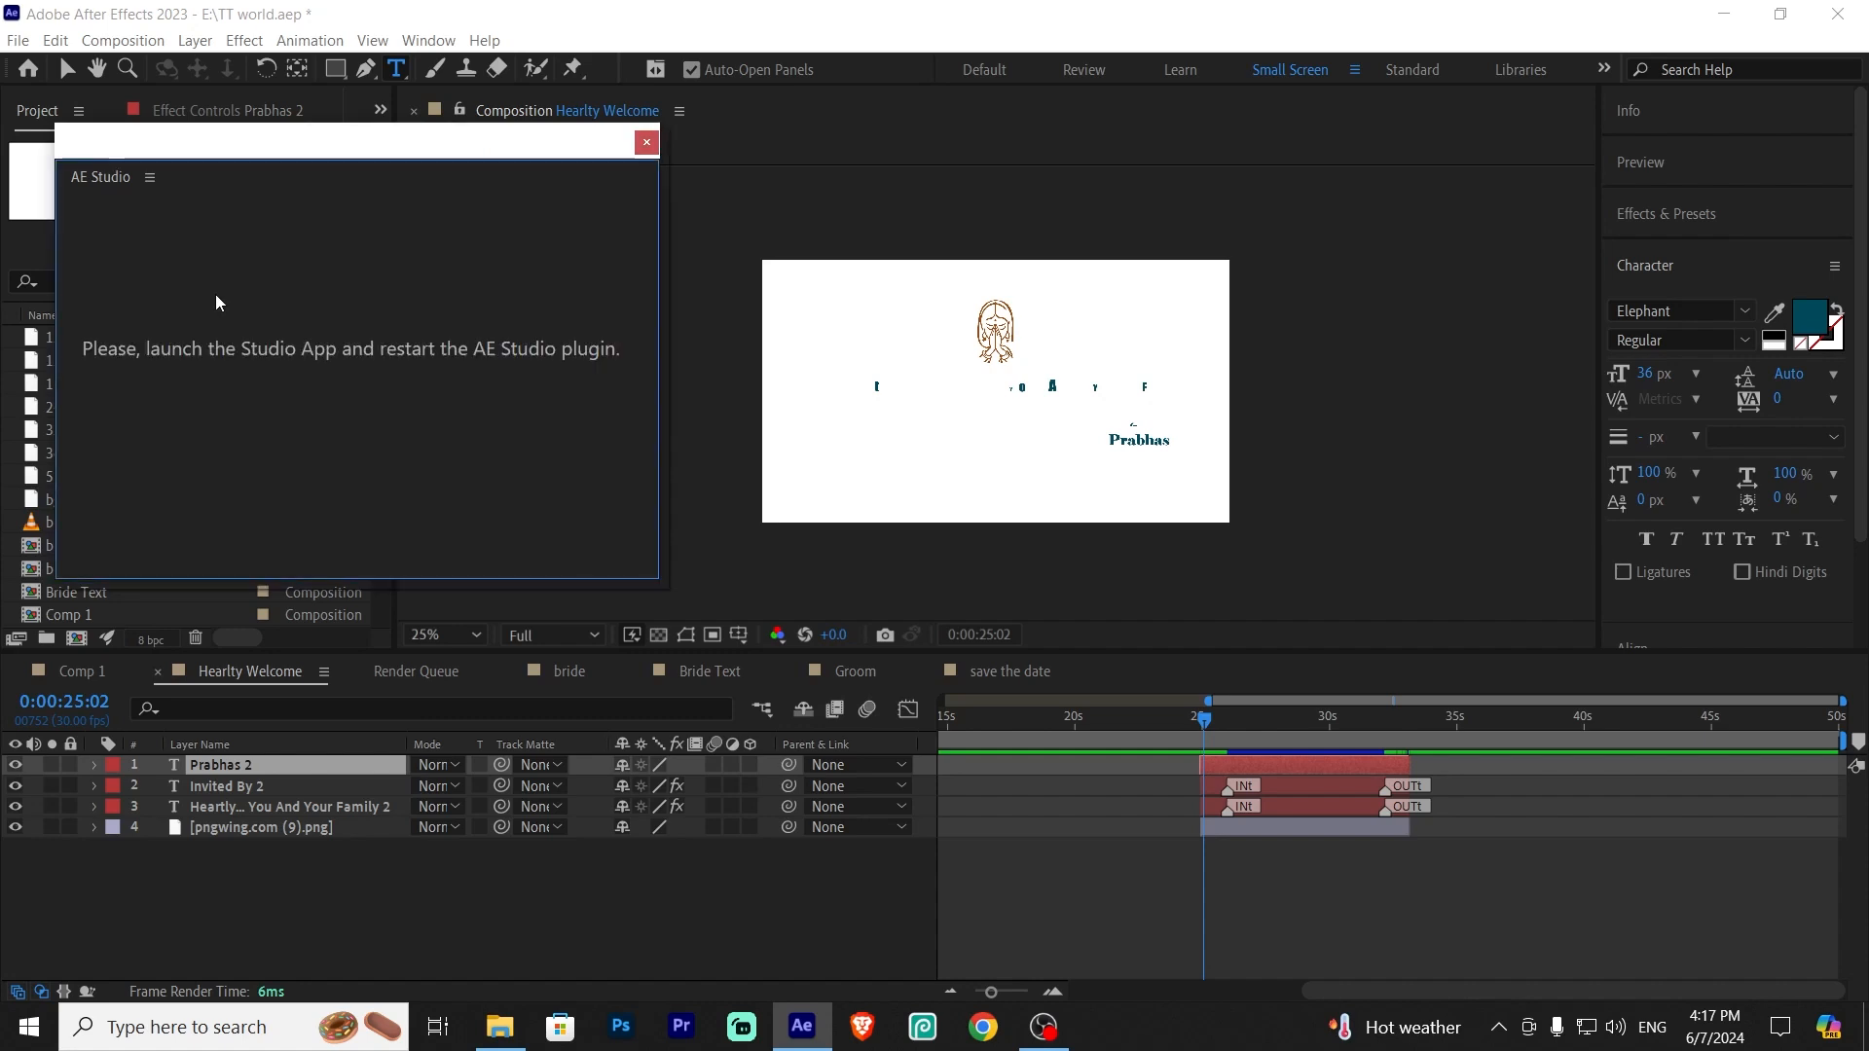
left_click(647, 142)
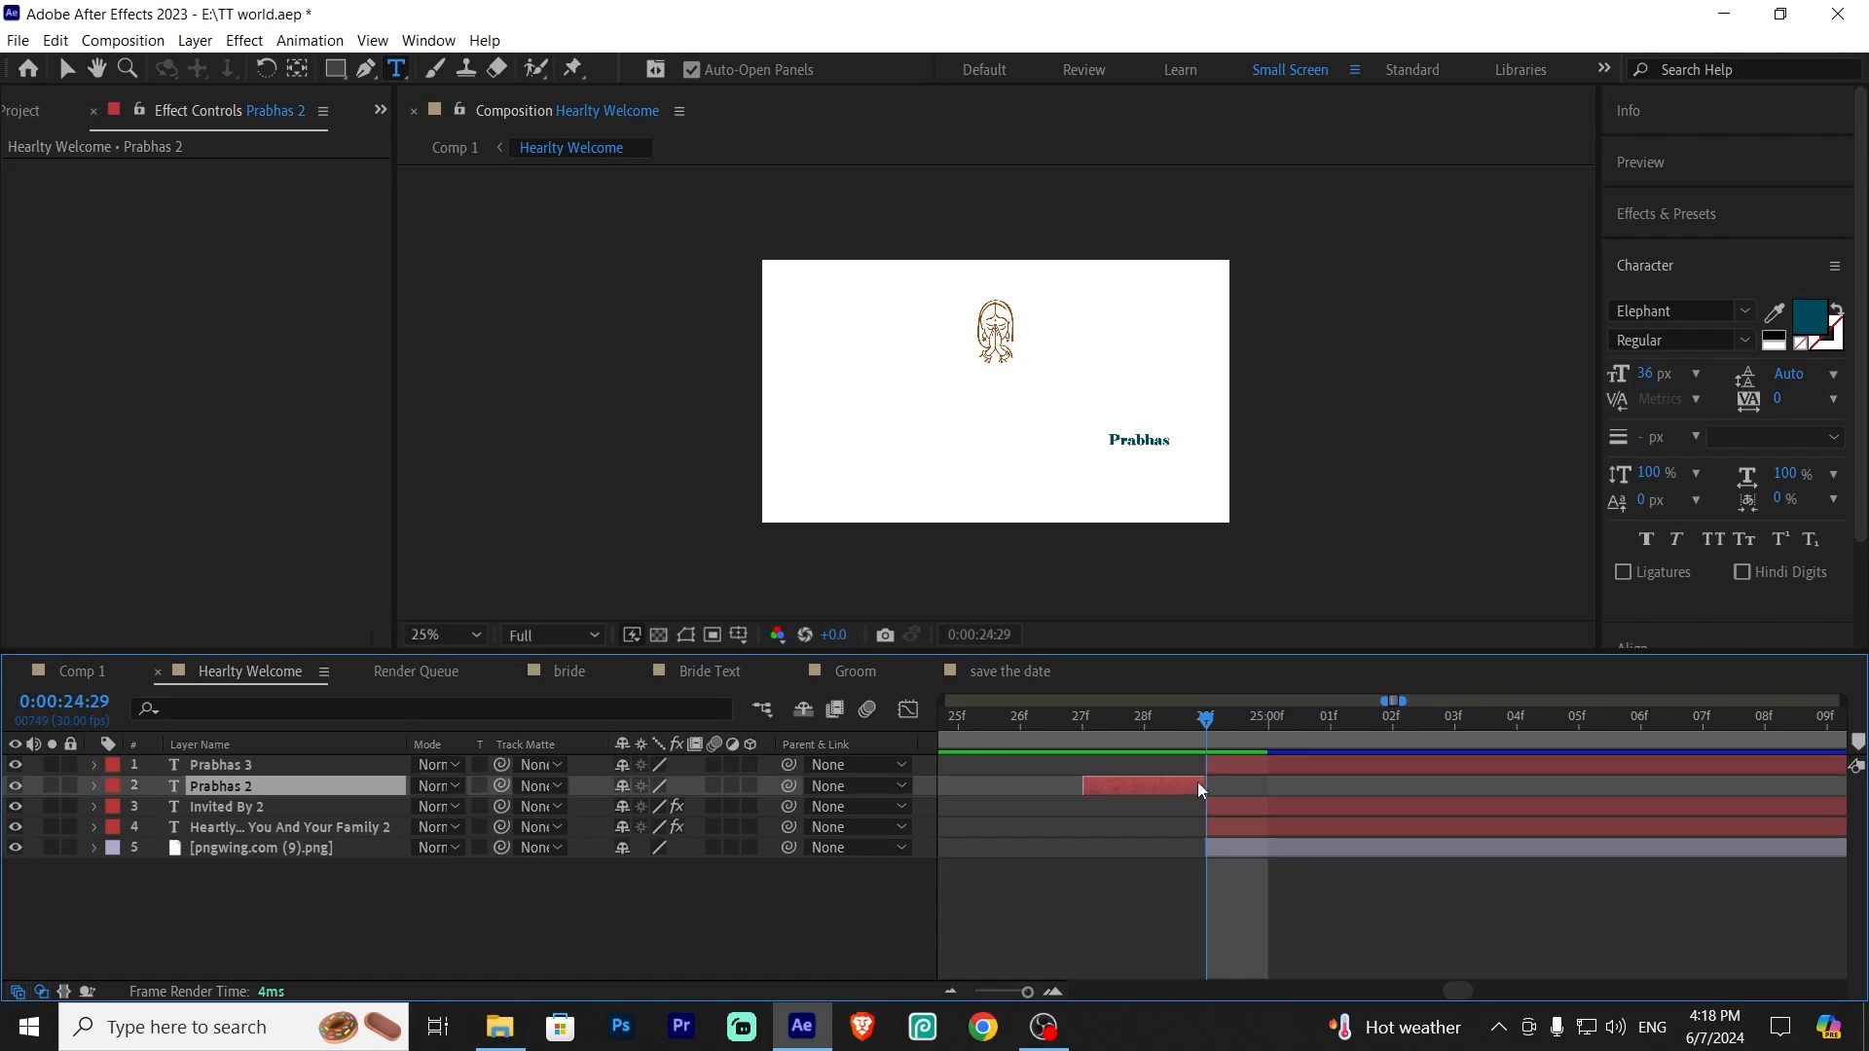
Try to delete the selected layer, then select the Prabhas 3 layer
key("Delete")
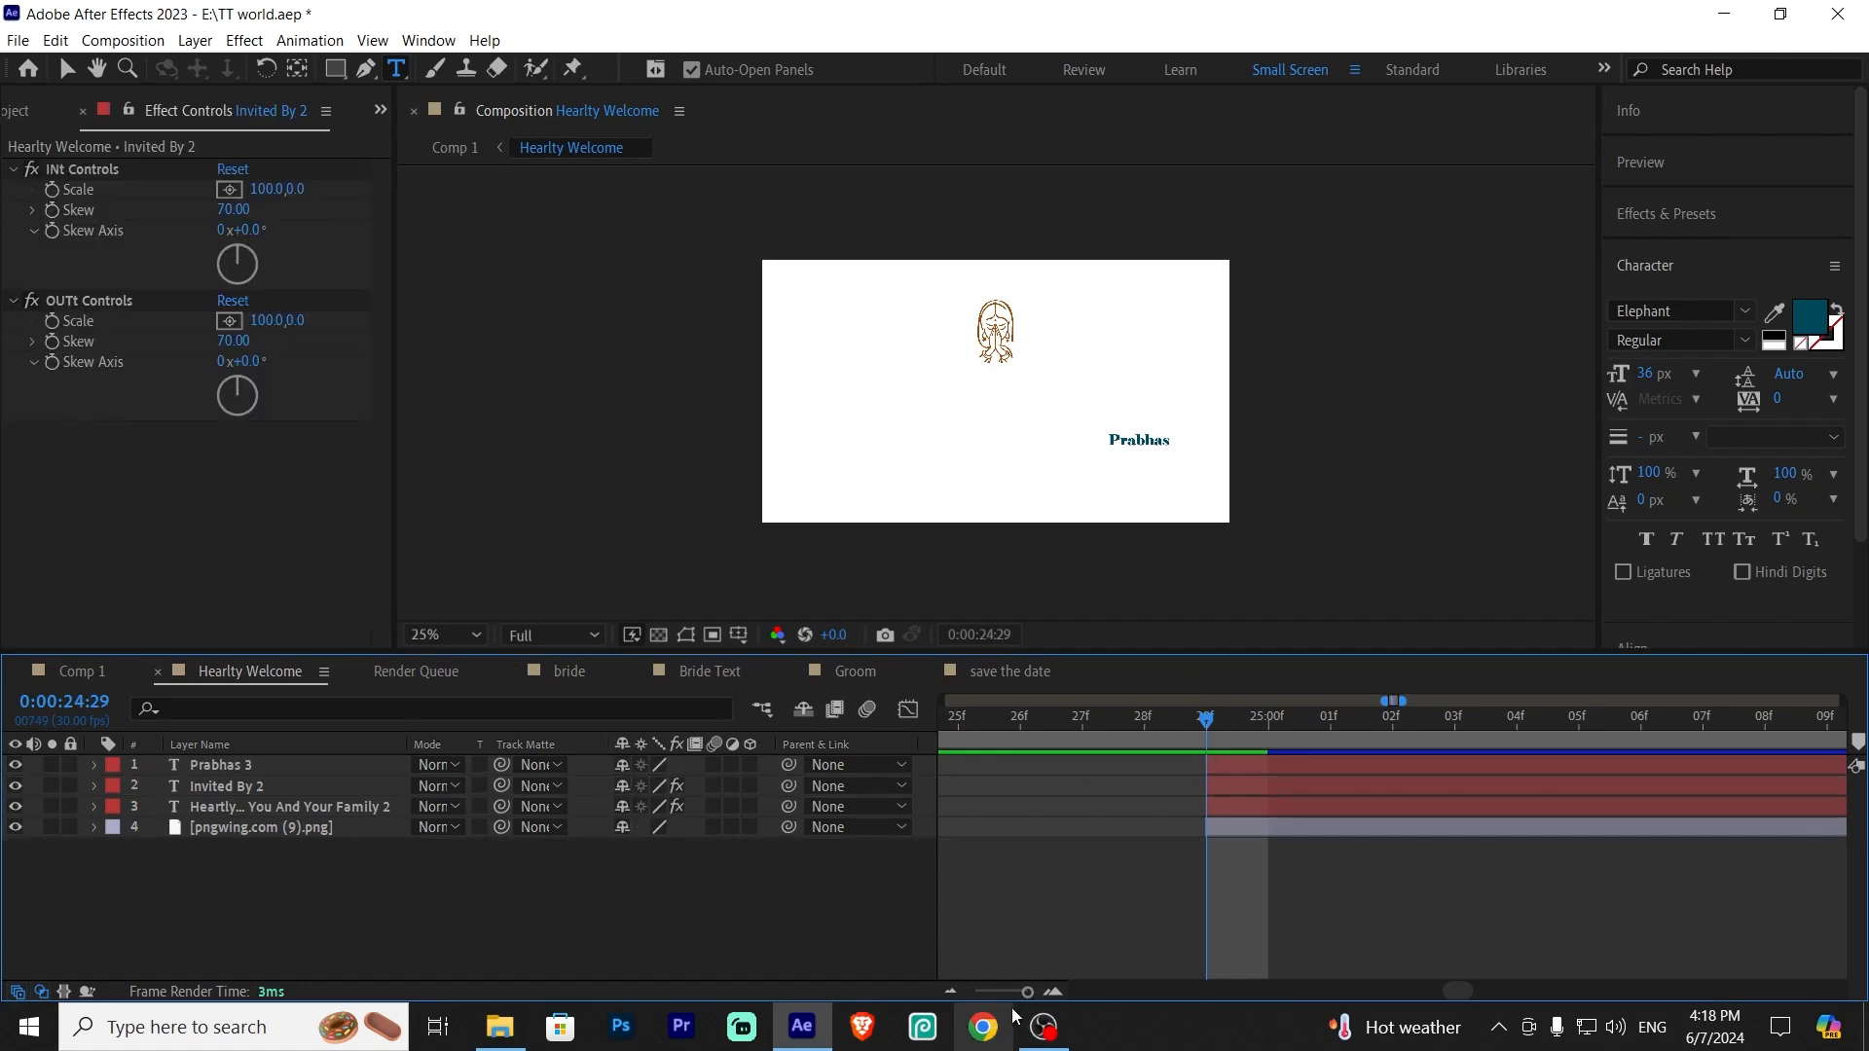
left_click_drag(1015, 995, 992, 996)
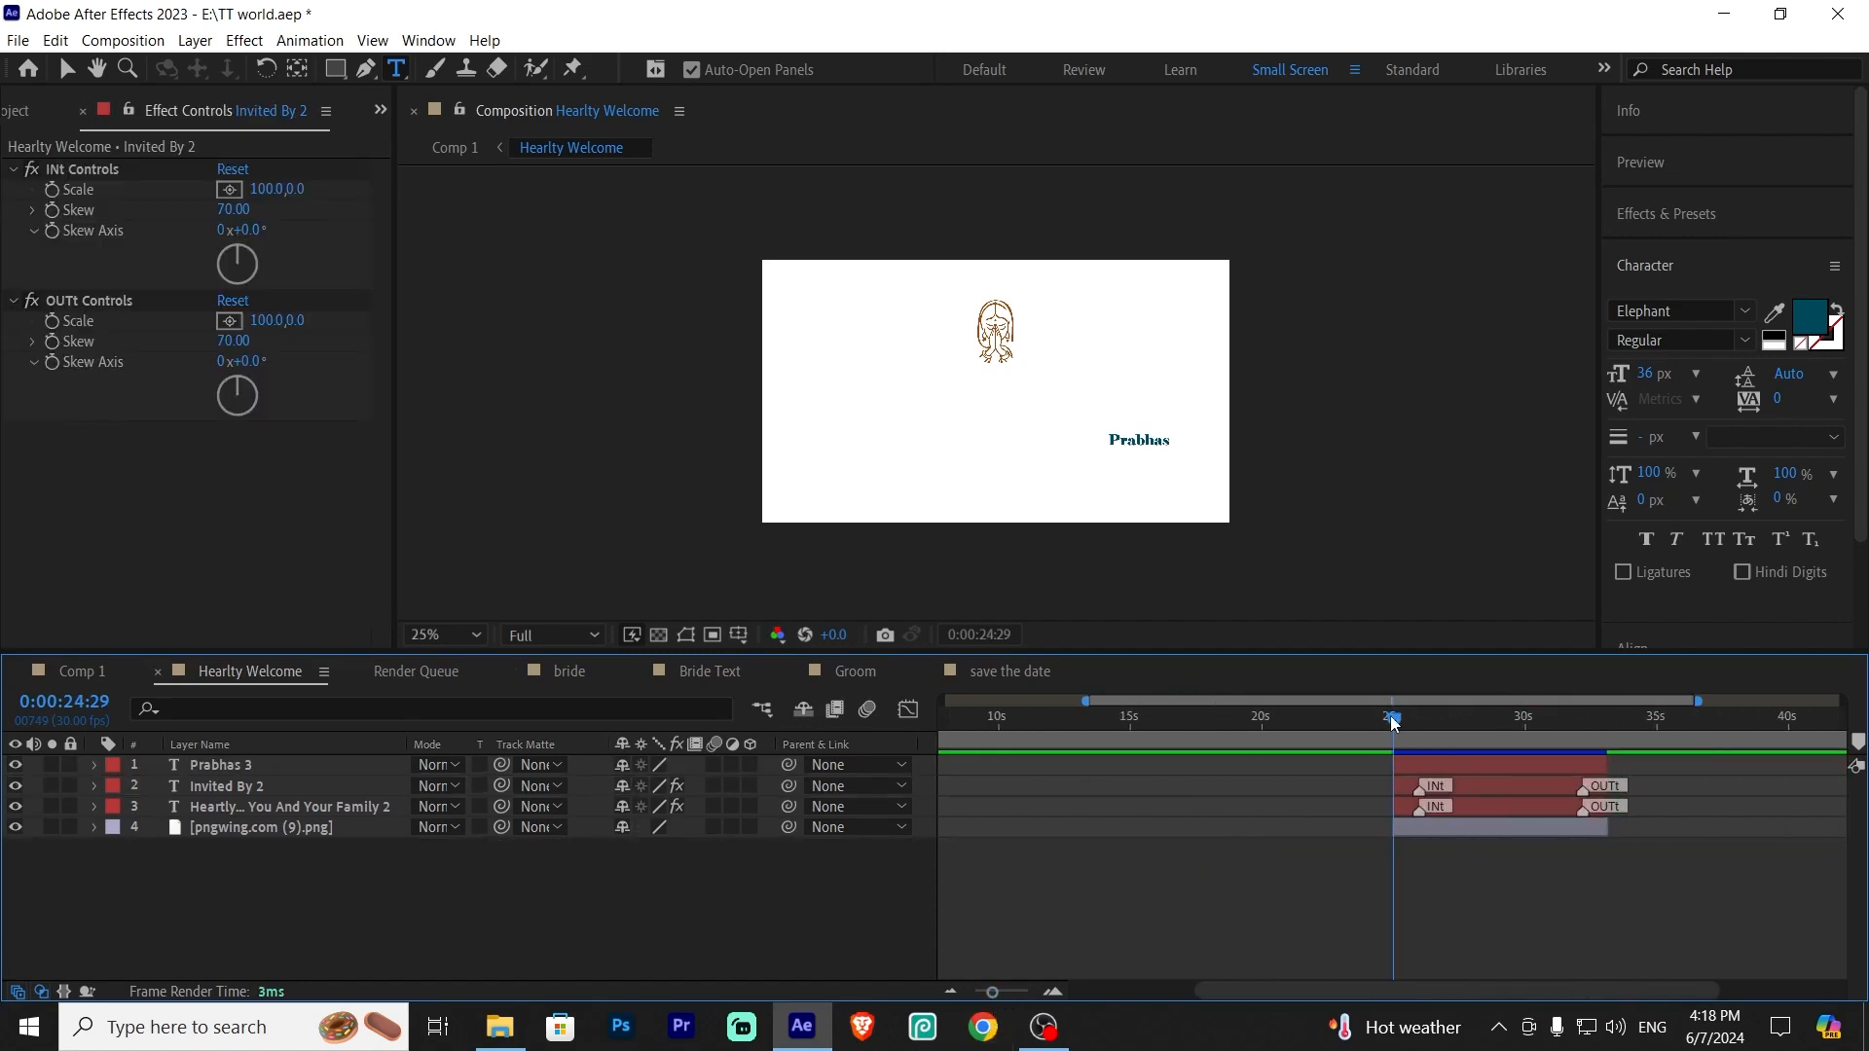
left_click(1410, 763)
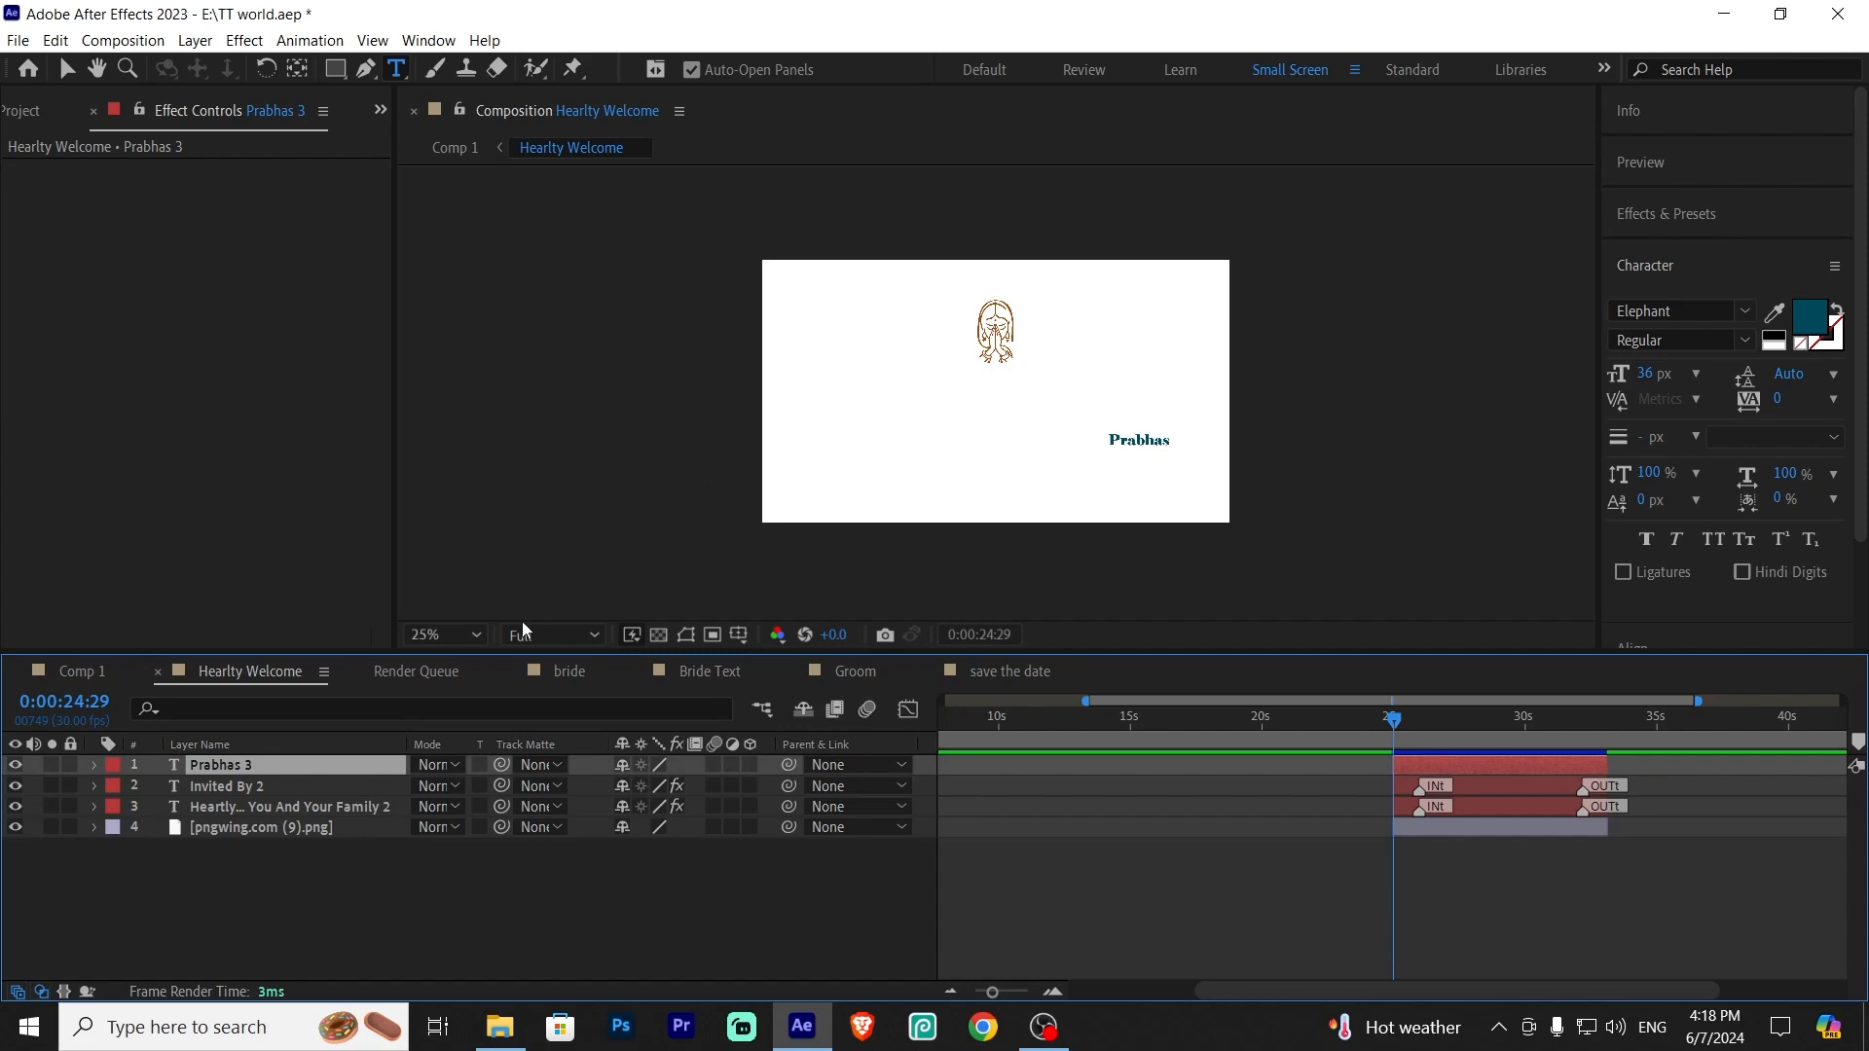
Inspect the Prabhas 3 layer's Text and Transform properties and its Animate options
left_click(465, 876)
left_click(308, 767)
left_click(95, 765)
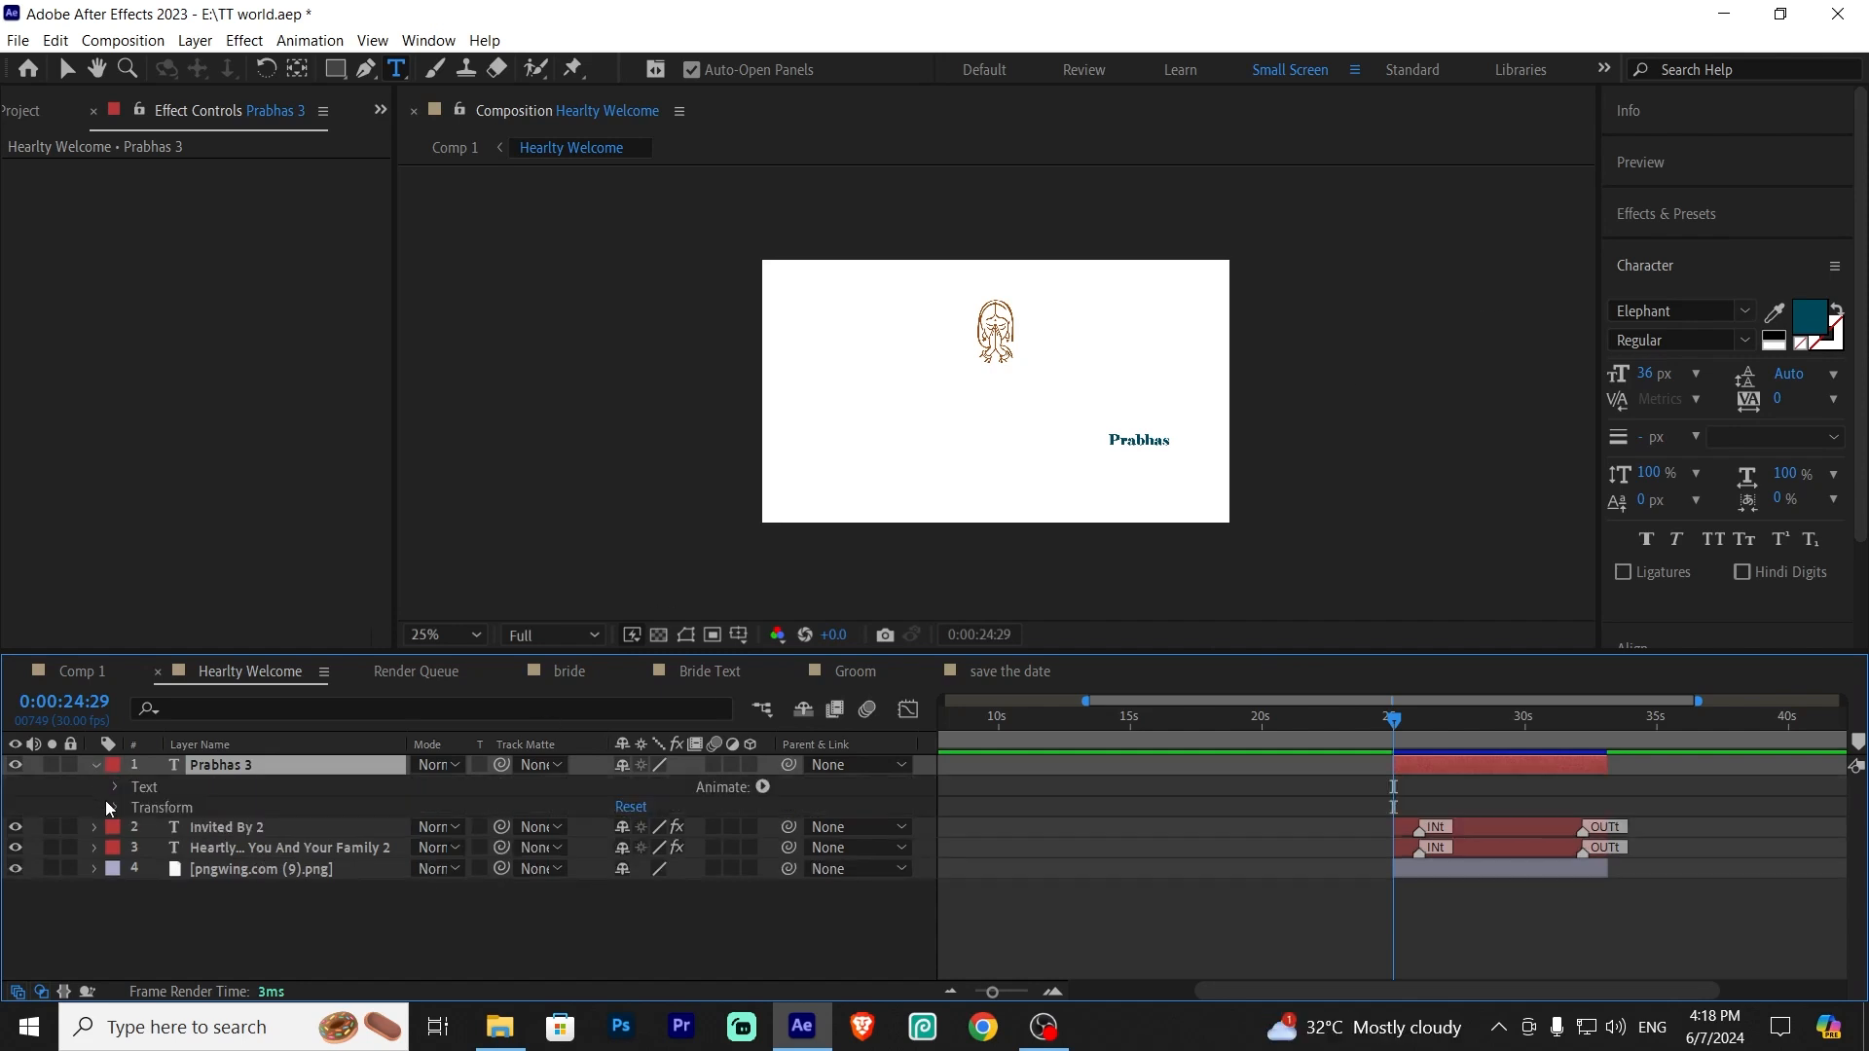
left_click(115, 808)
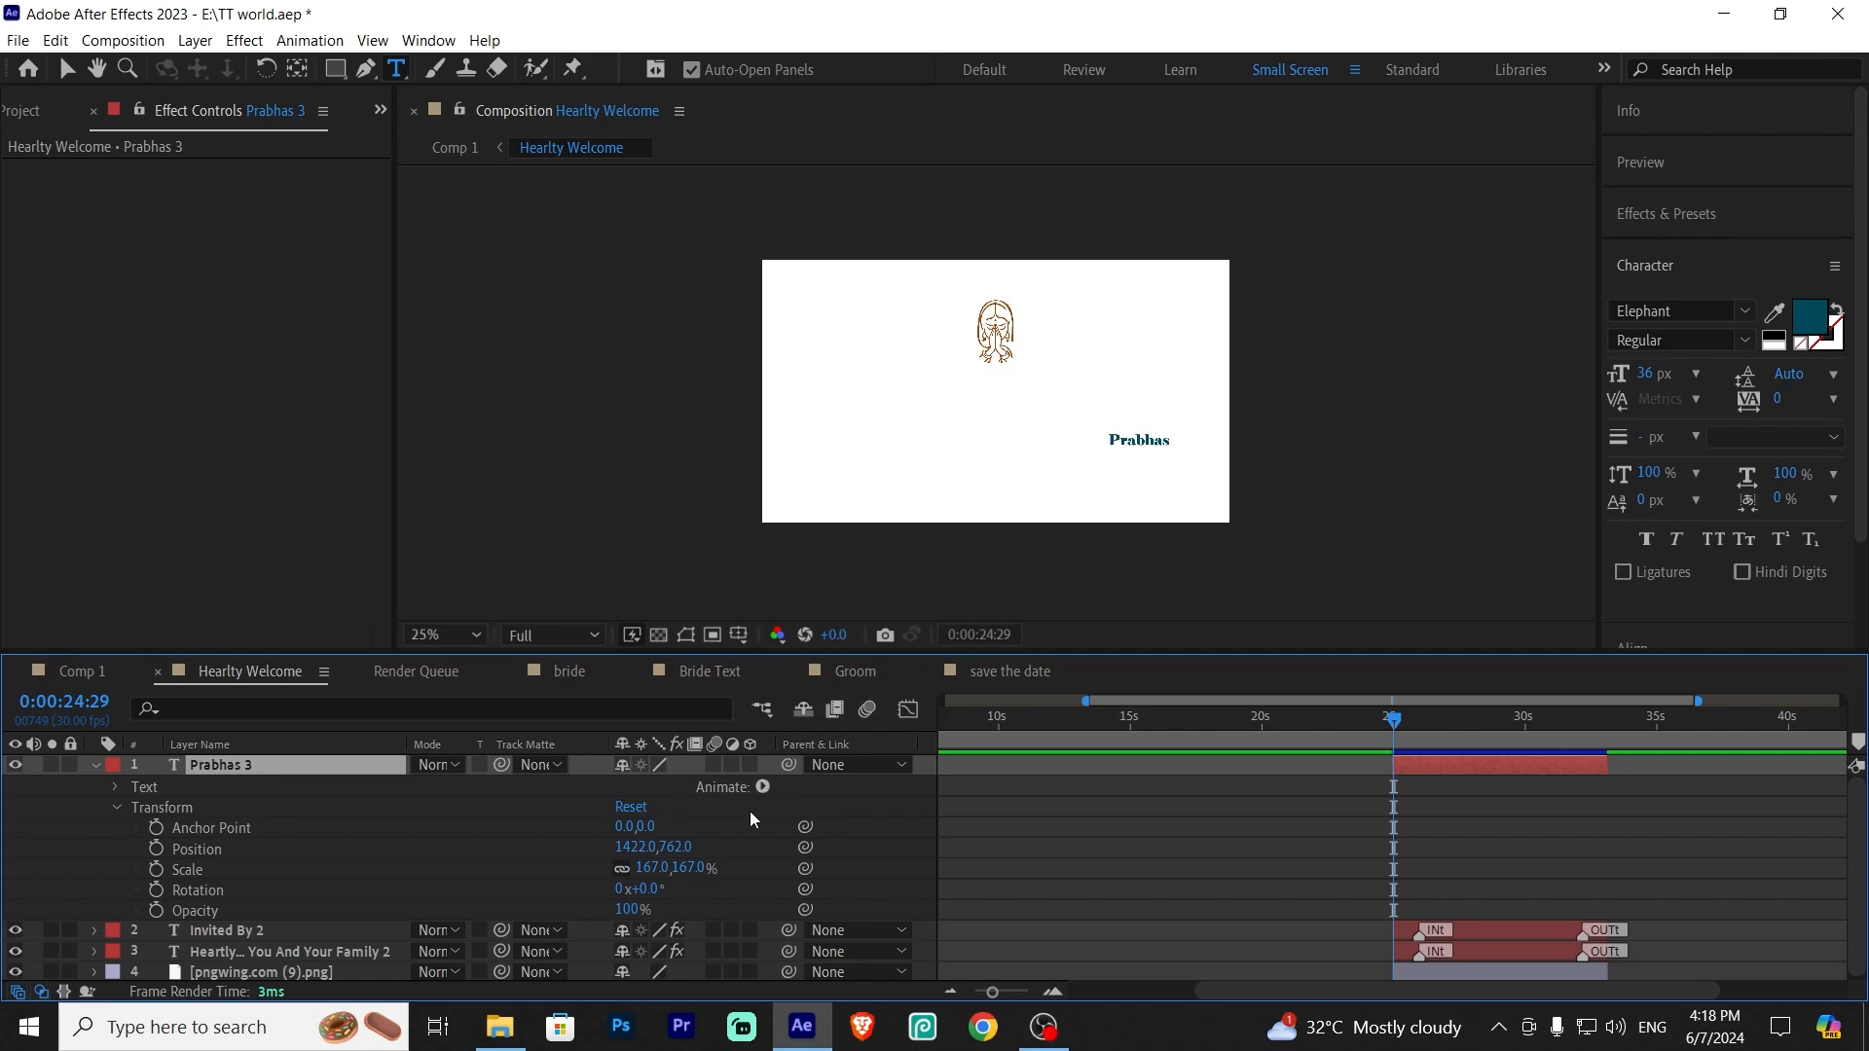
left_click(762, 788)
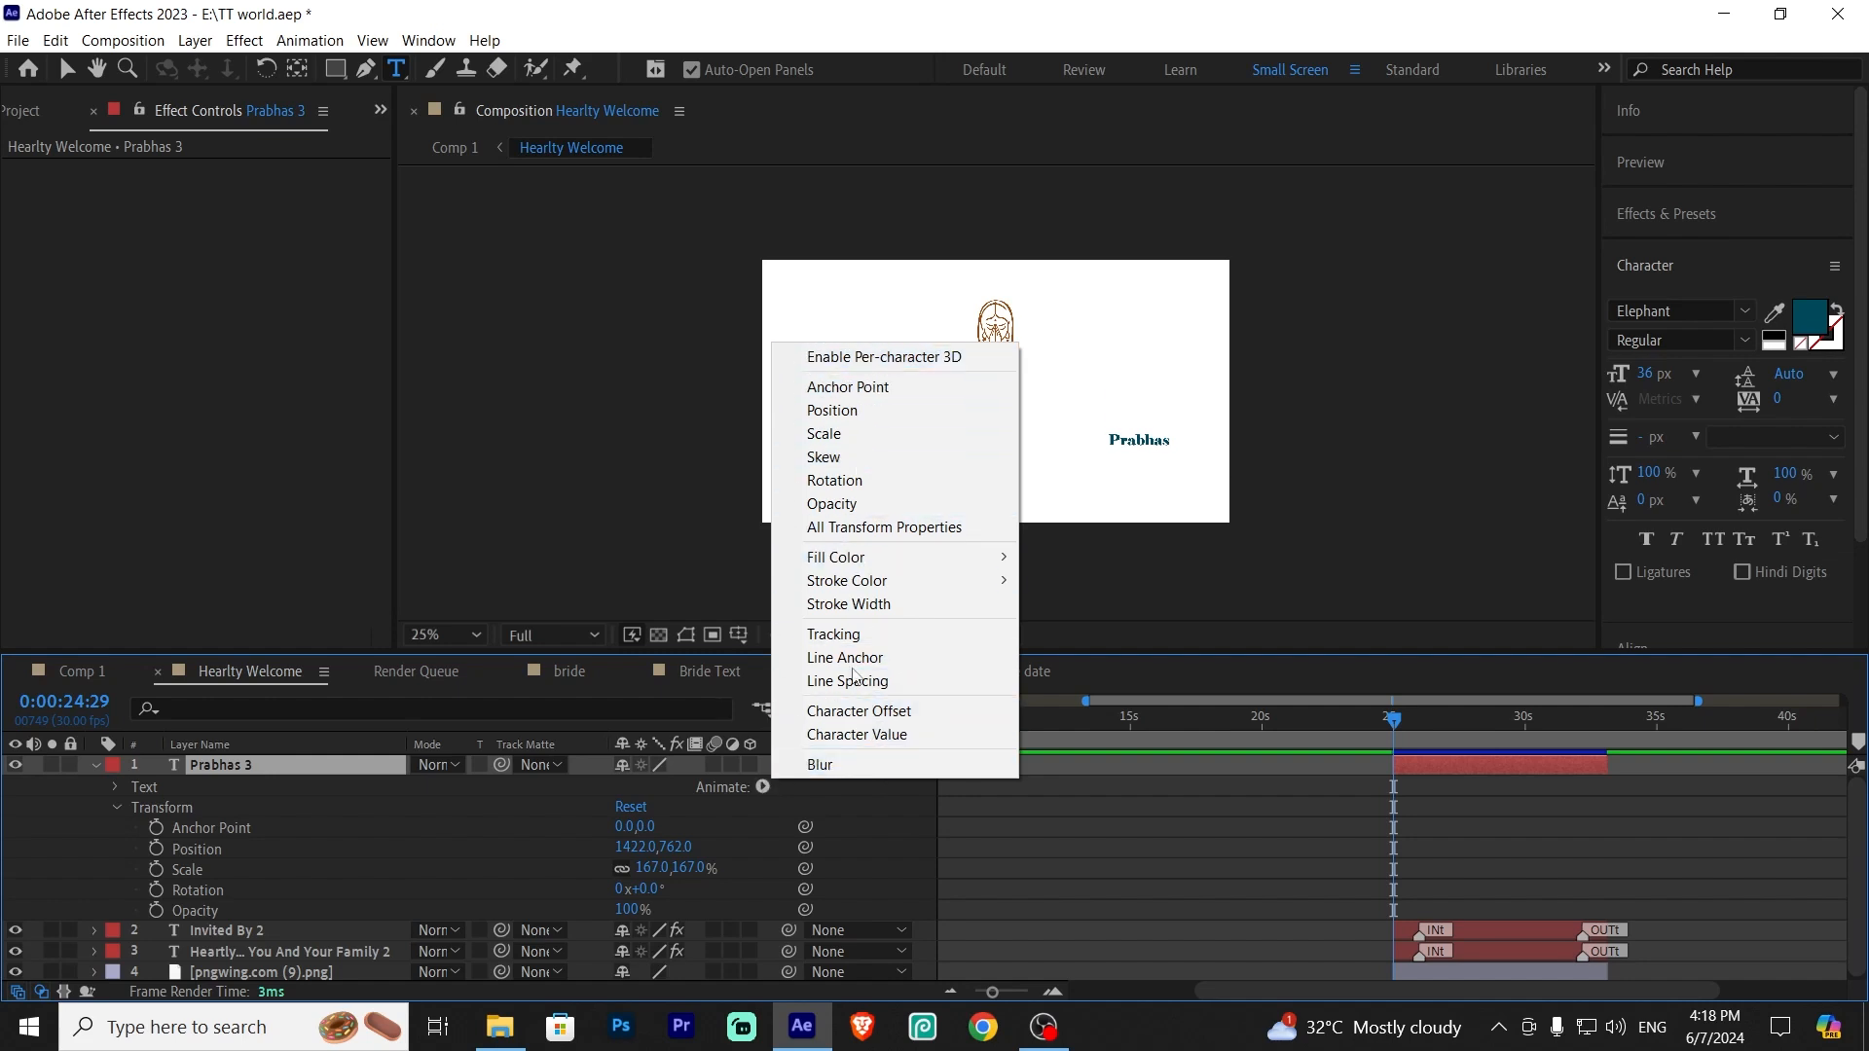
left_click(118, 809)
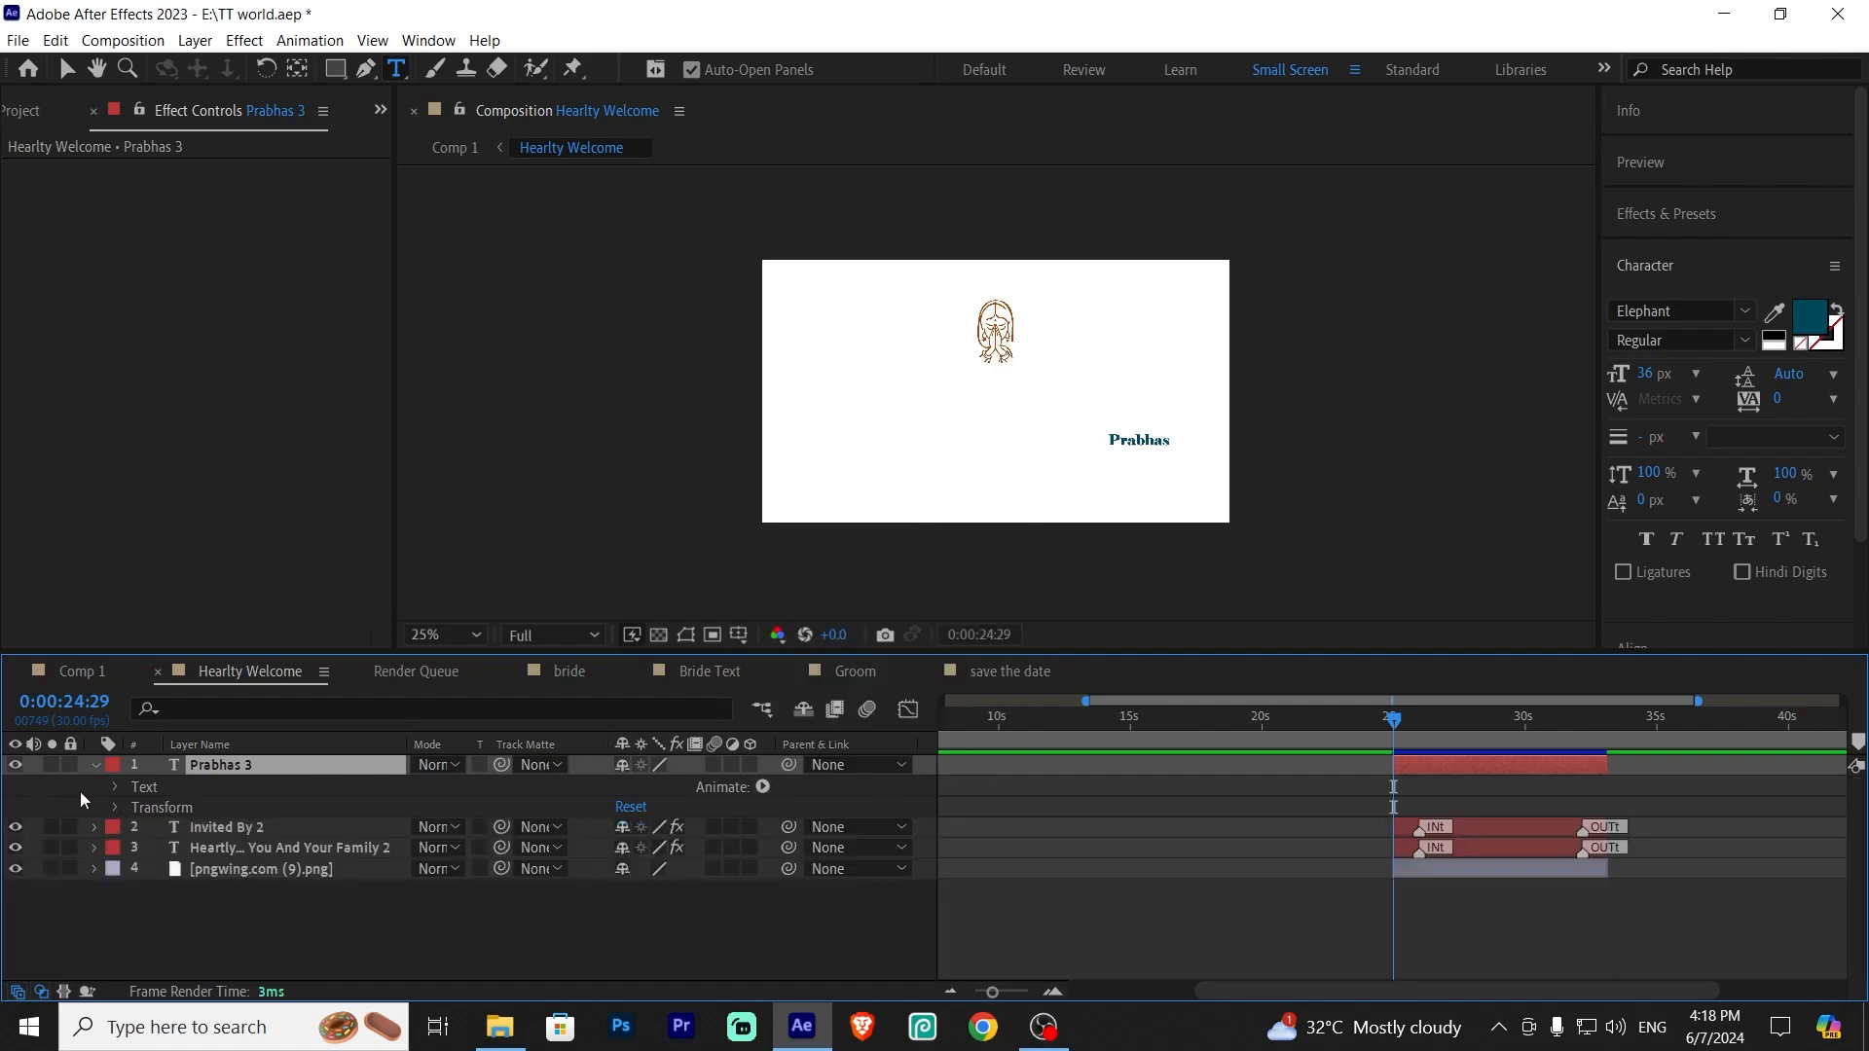
left_click(94, 766)
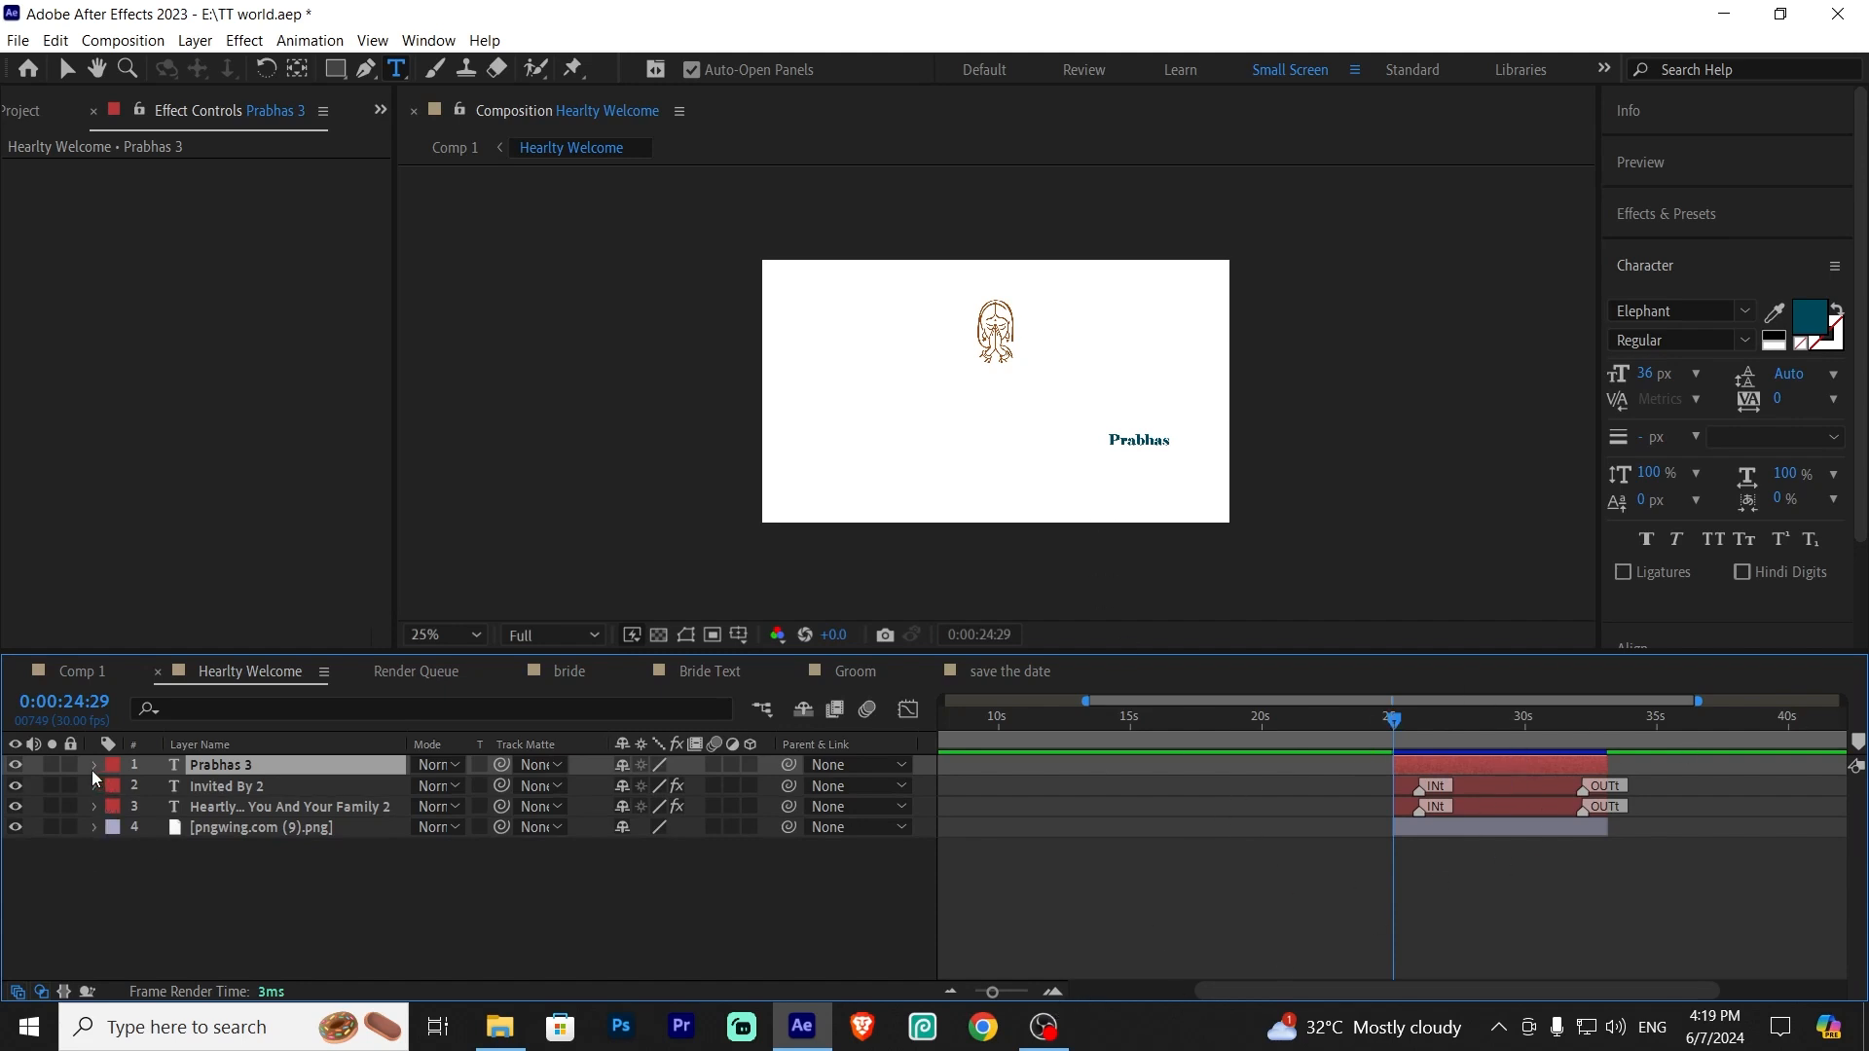
Keyframe the Prabhas 3 layer's Opacity to fade in from 0% at 0:00:25:00 to 100% at 0:00:26:00
key("t")
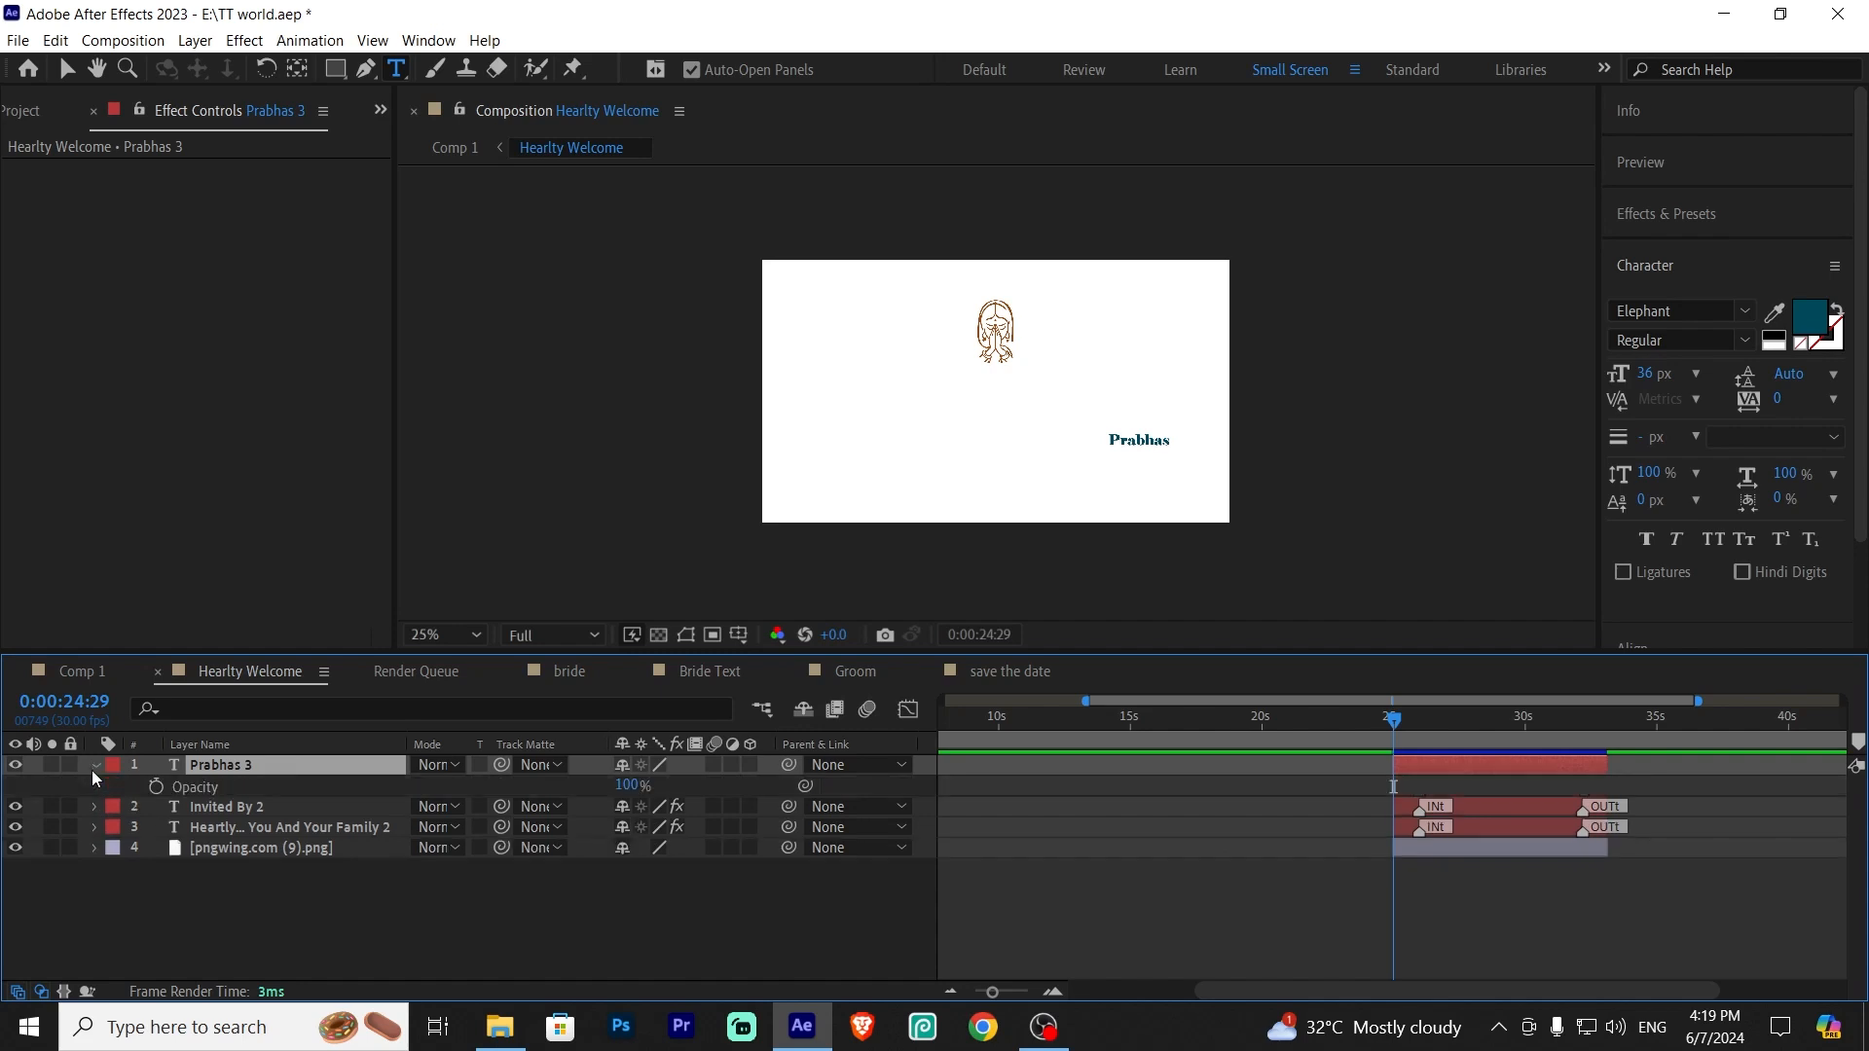
left_click(153, 785)
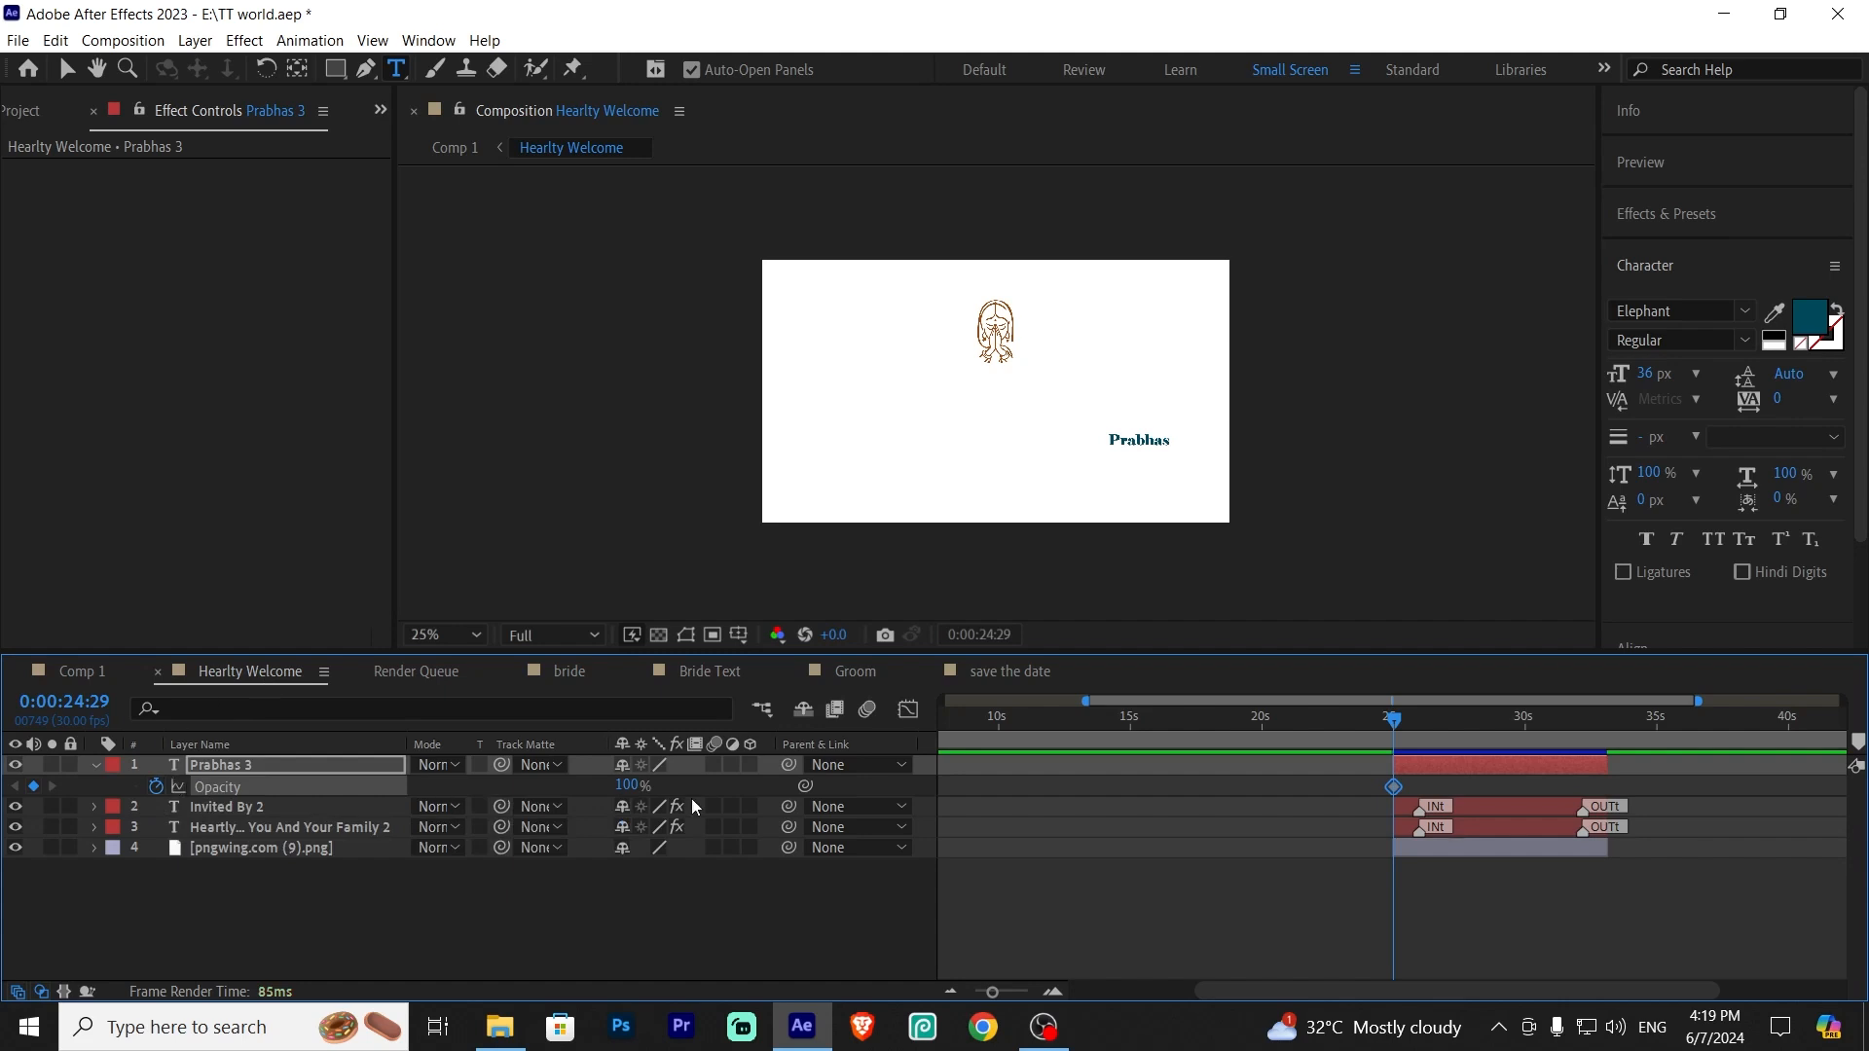
left_click_drag(992, 991, 1009, 997)
left_click_drag(1405, 722, 1443, 739)
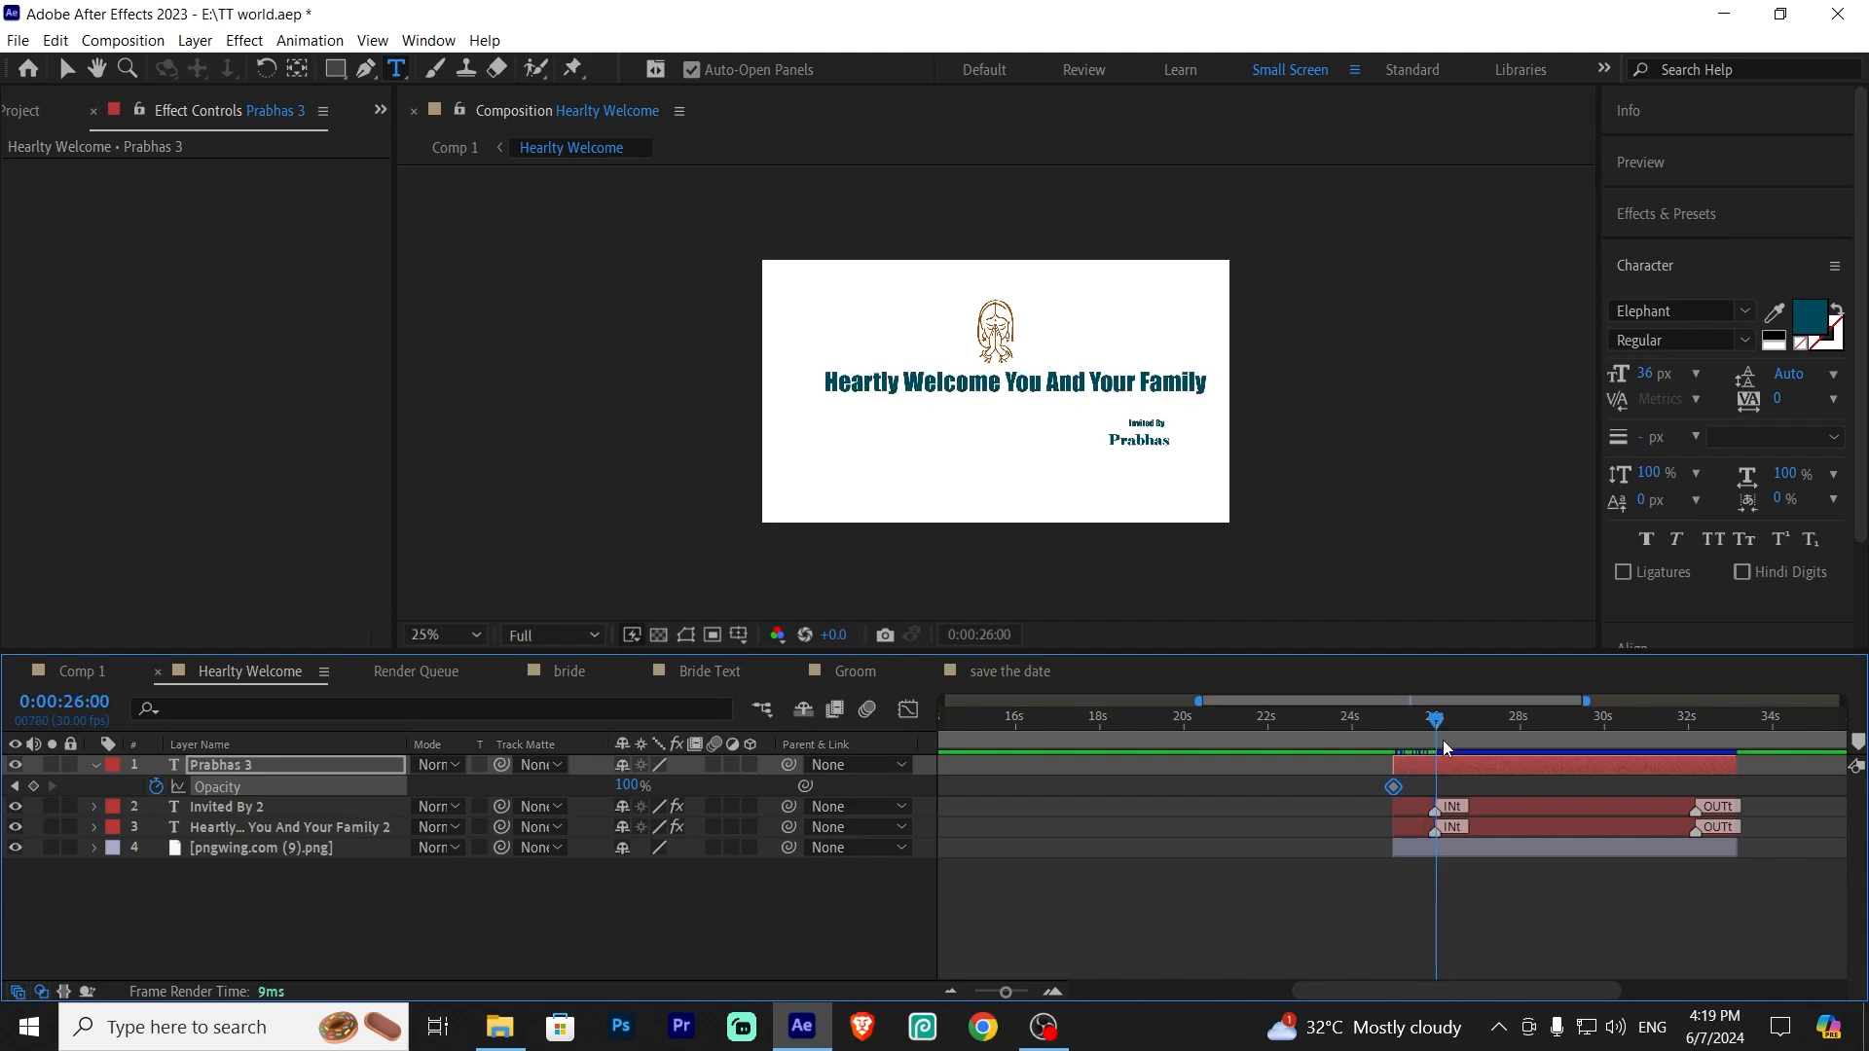
left_click_drag(629, 786, 658, 786)
left_click_drag(1429, 726, 1394, 734)
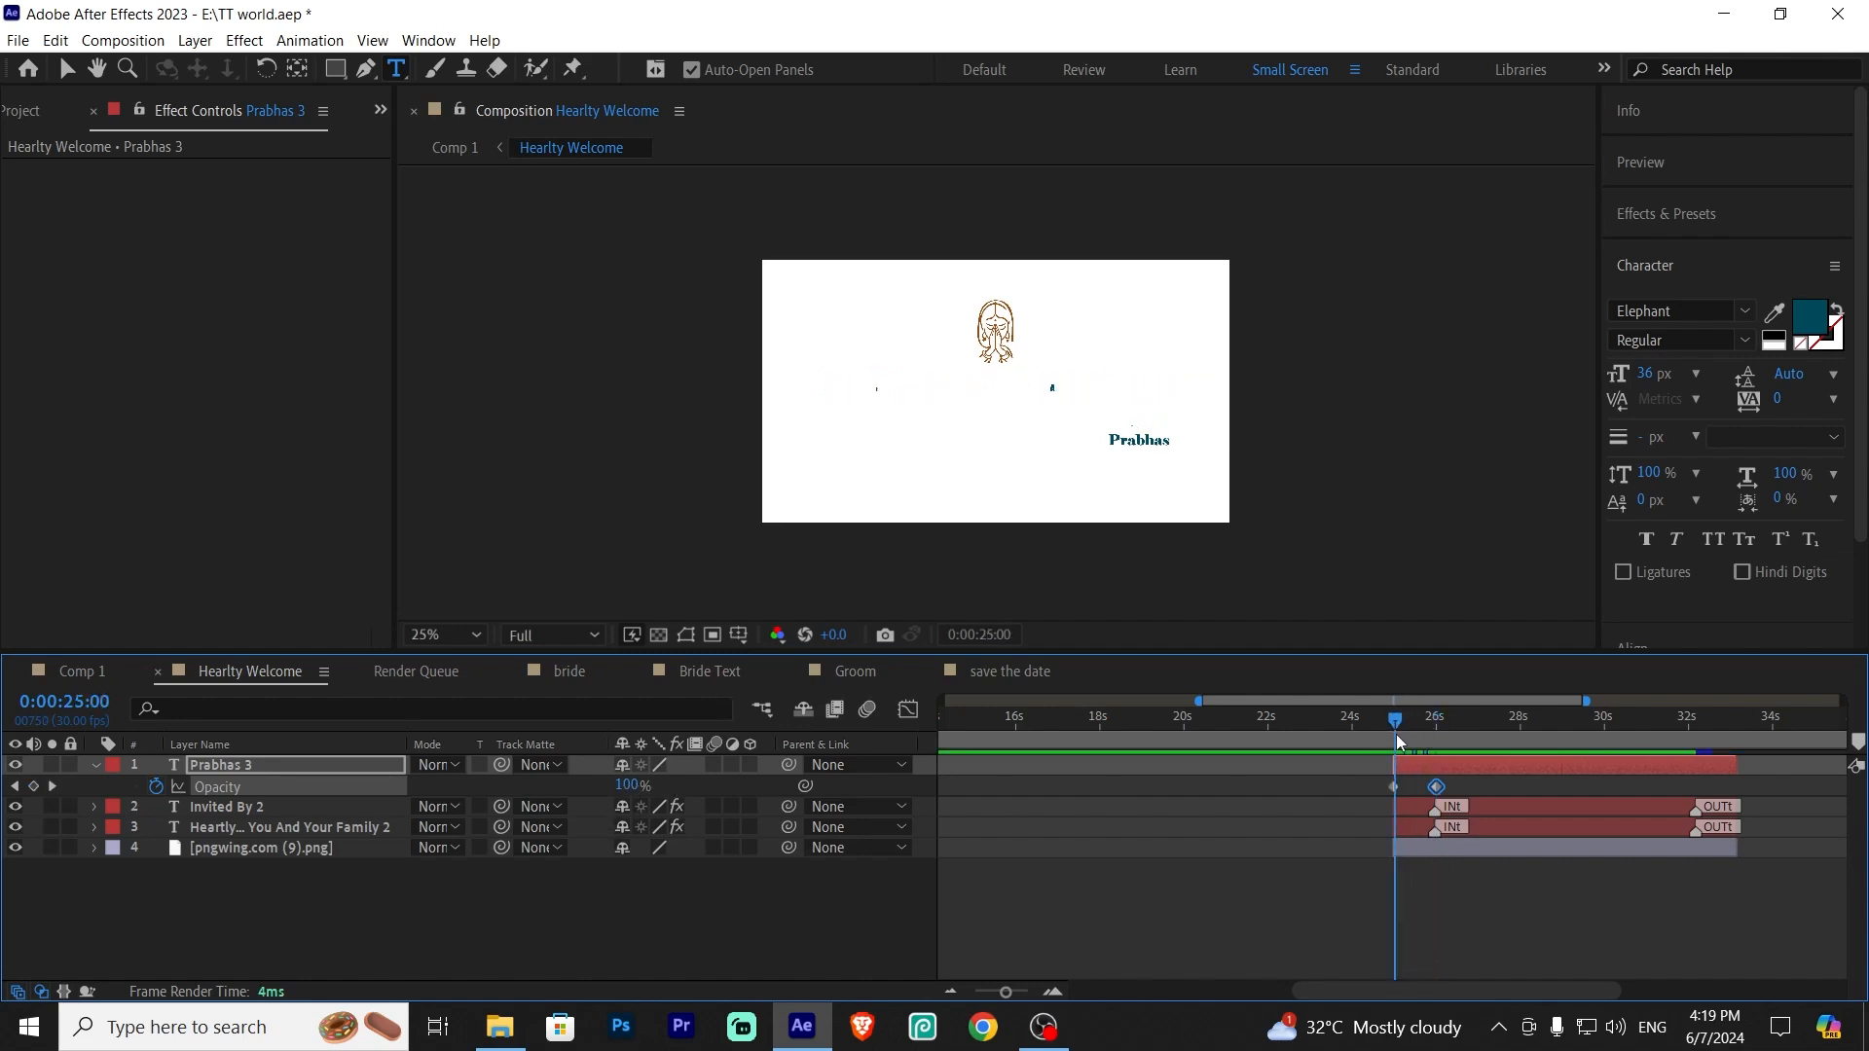
left_click(627, 786)
type("0")
Keyframe a fade-out on the Prabhas 3 layer: Opacity 100% at 0:00:32:05 and 0% at 0:00:33:03
left_click(1311, 758)
left_click_drag(1394, 720, 1694, 791)
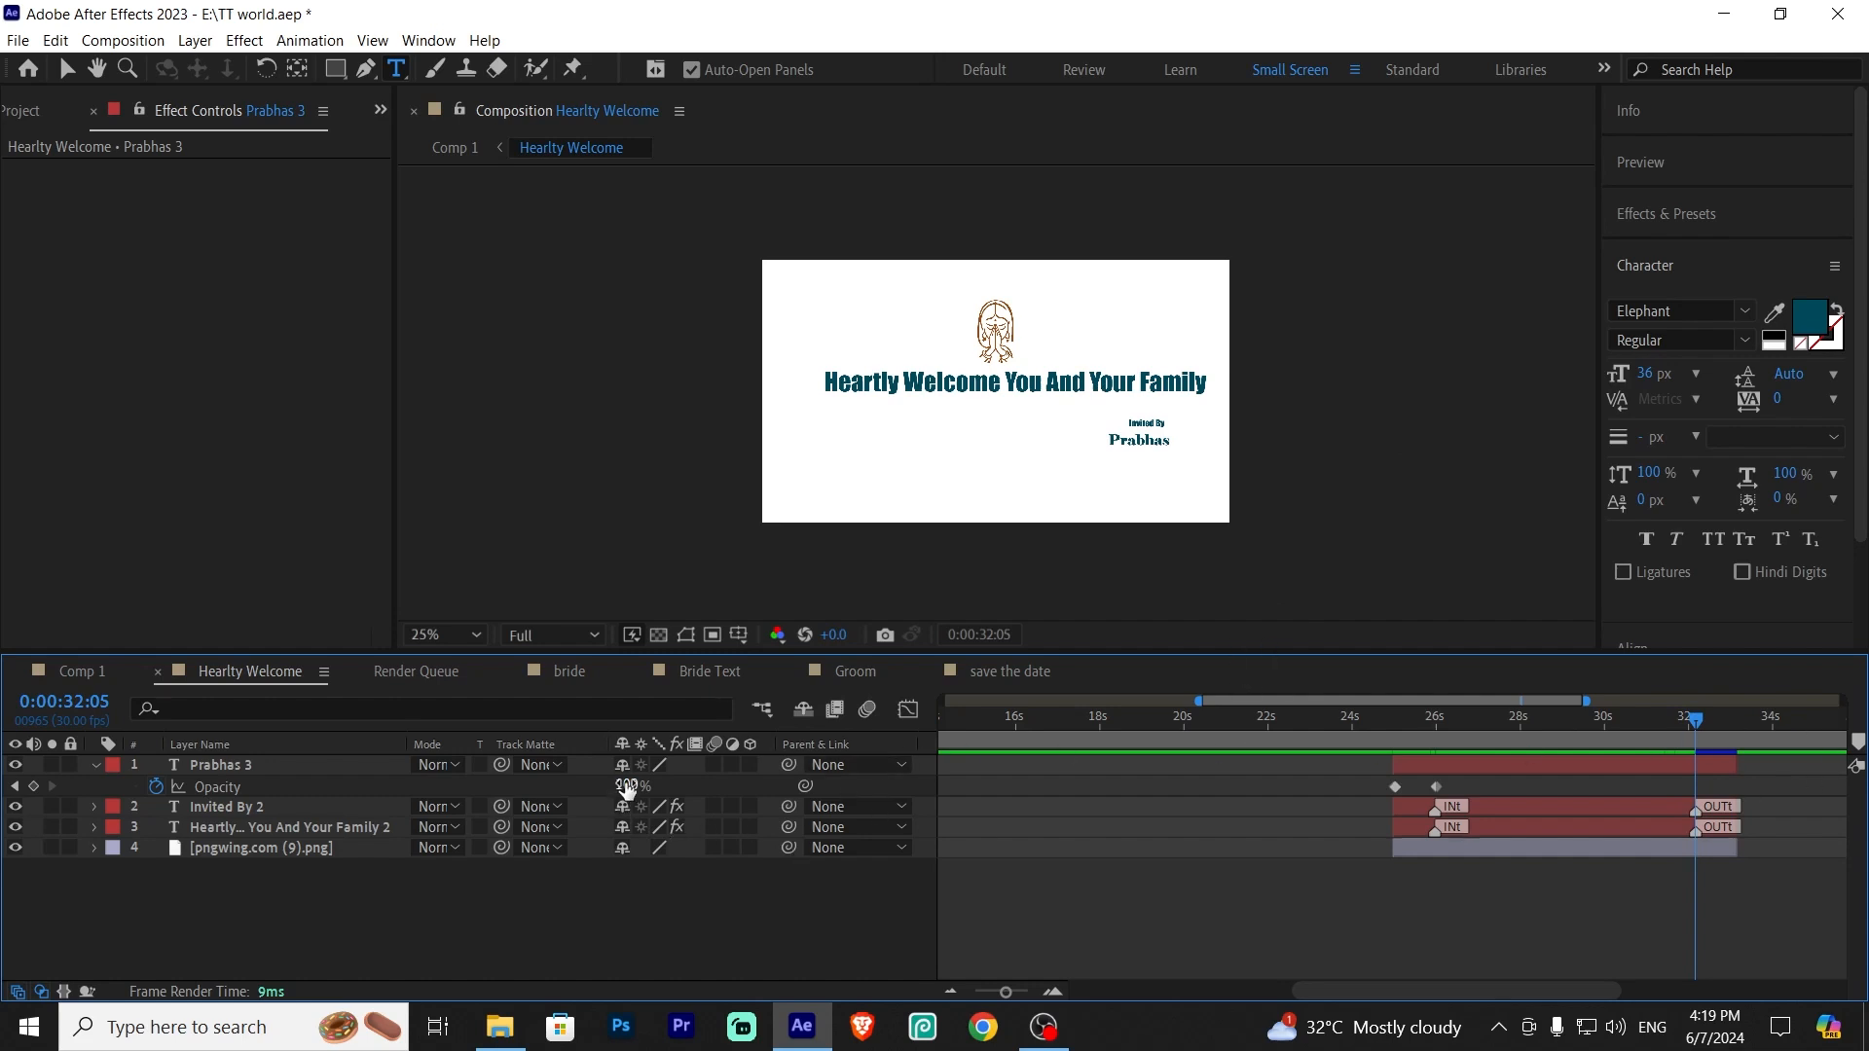
left_click_drag(627, 787, 645, 785)
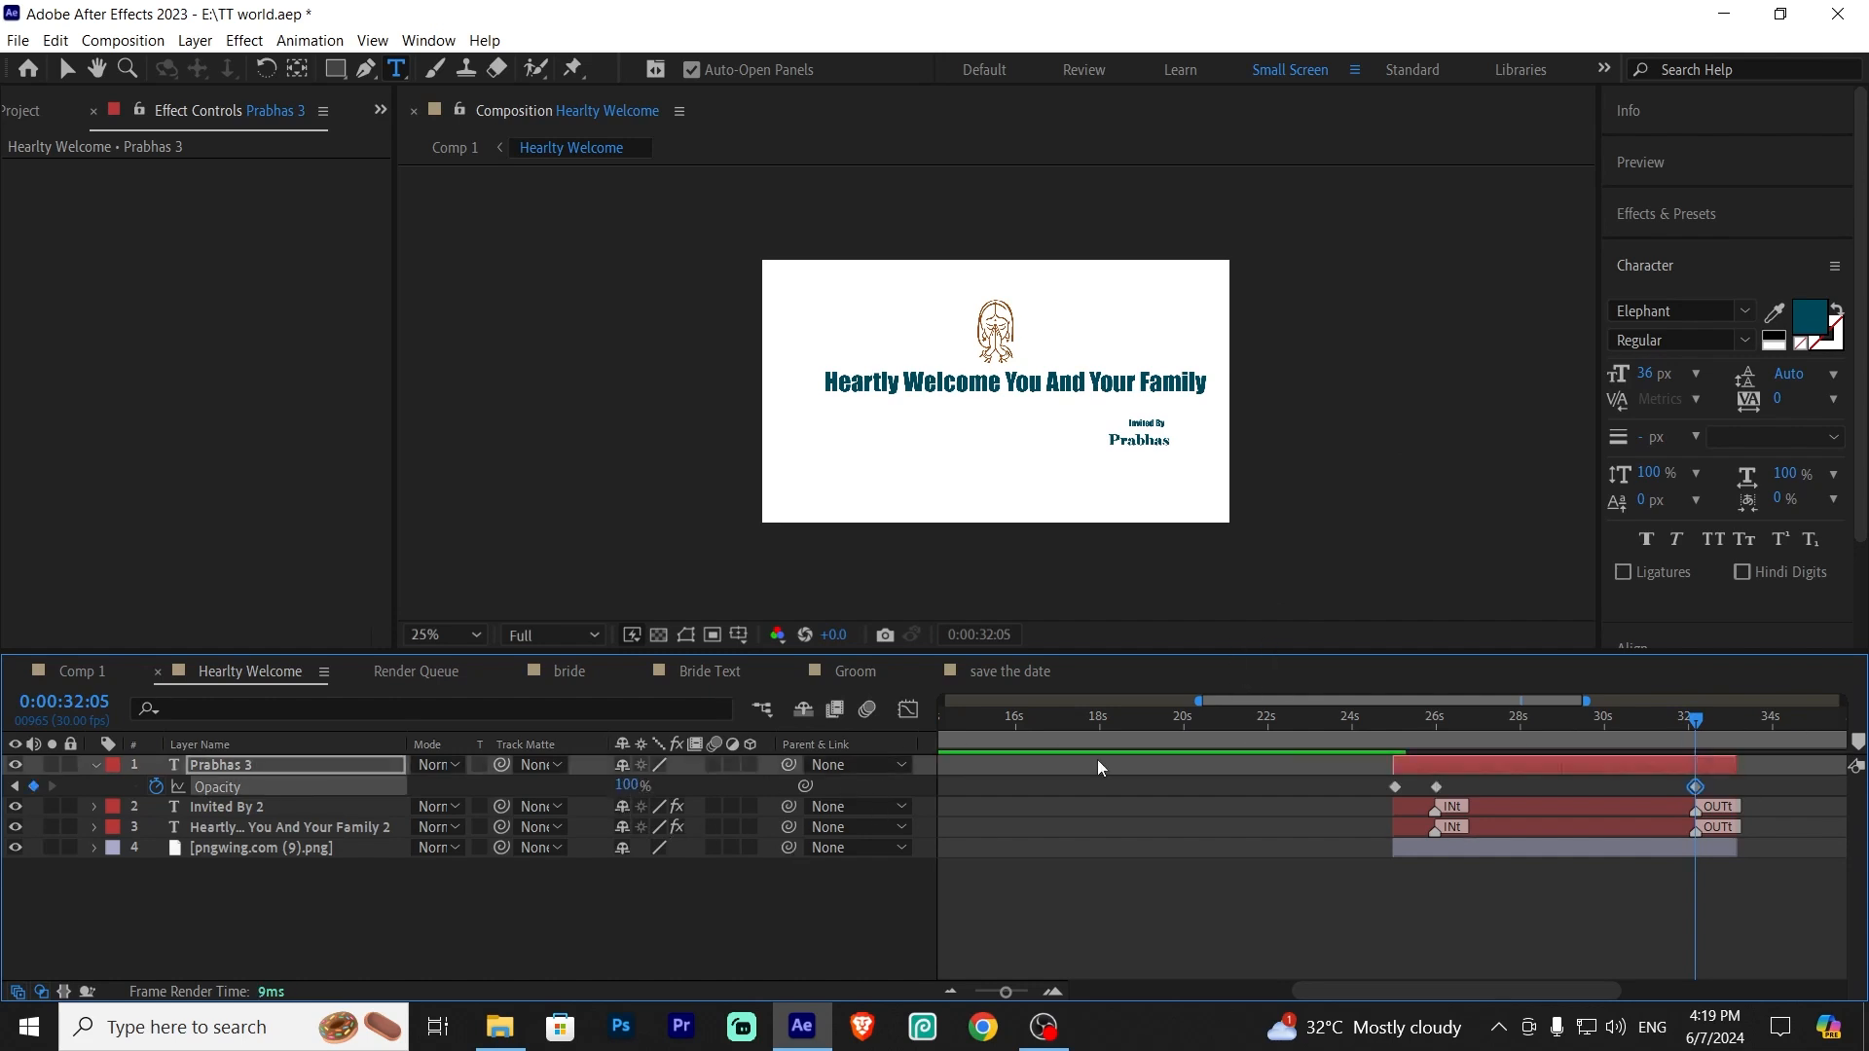
left_click_drag(1701, 720, 1742, 732)
left_click(630, 786)
type("0")
key("Return")
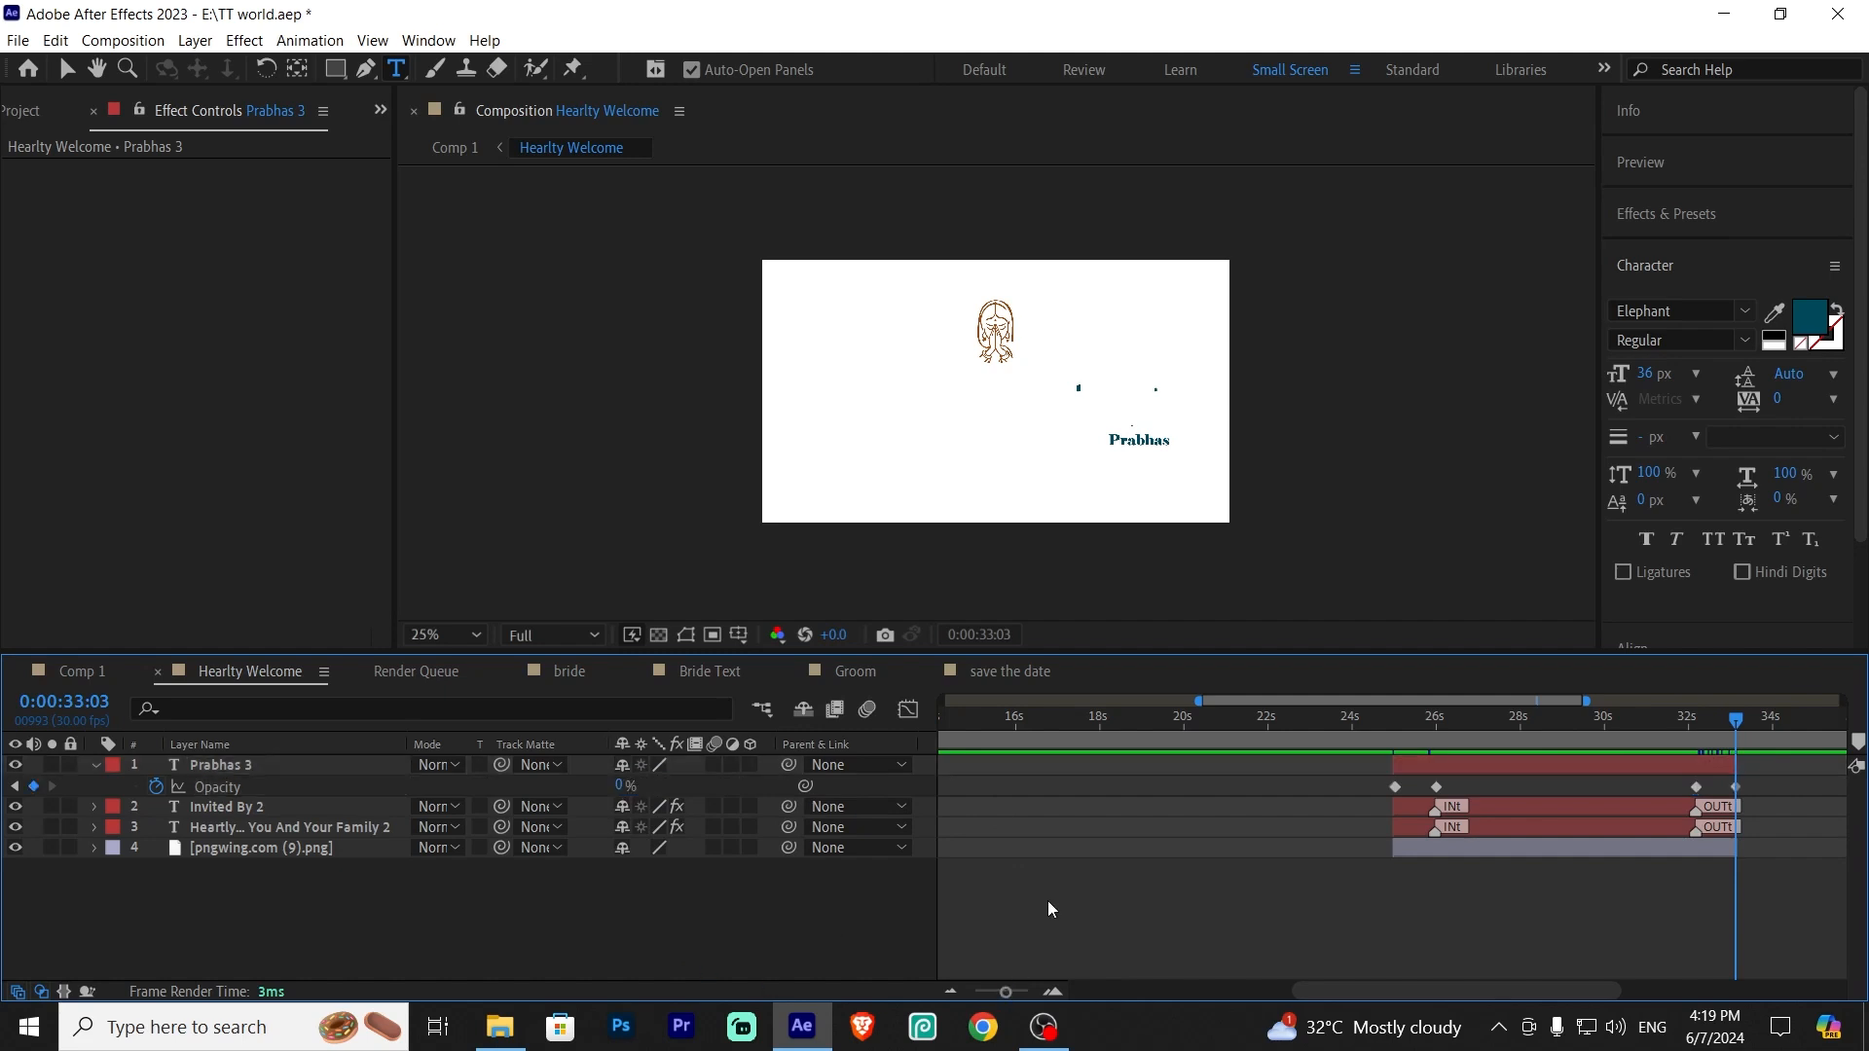
Move back to 0:00:25:00, collapse the layer and switch to the main Comp 1 composition
left_click_drag(1732, 728, 1398, 873)
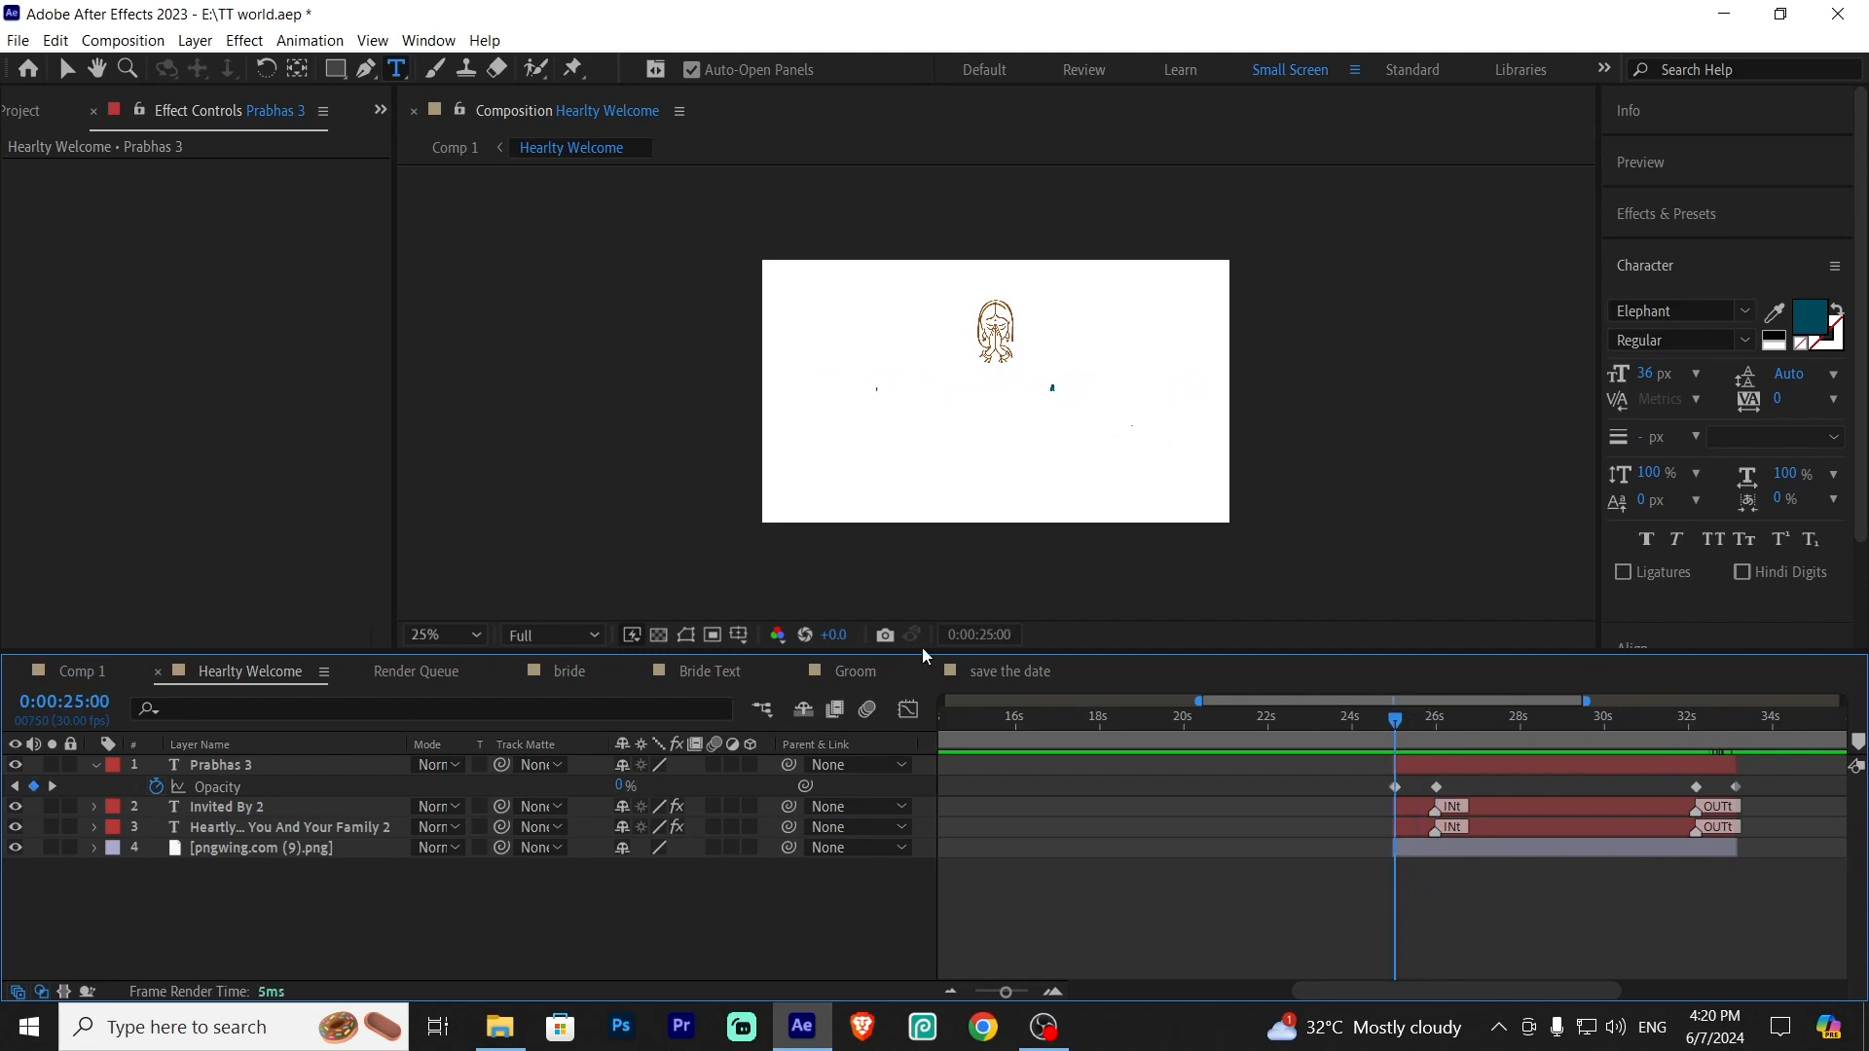
left_click(95, 766)
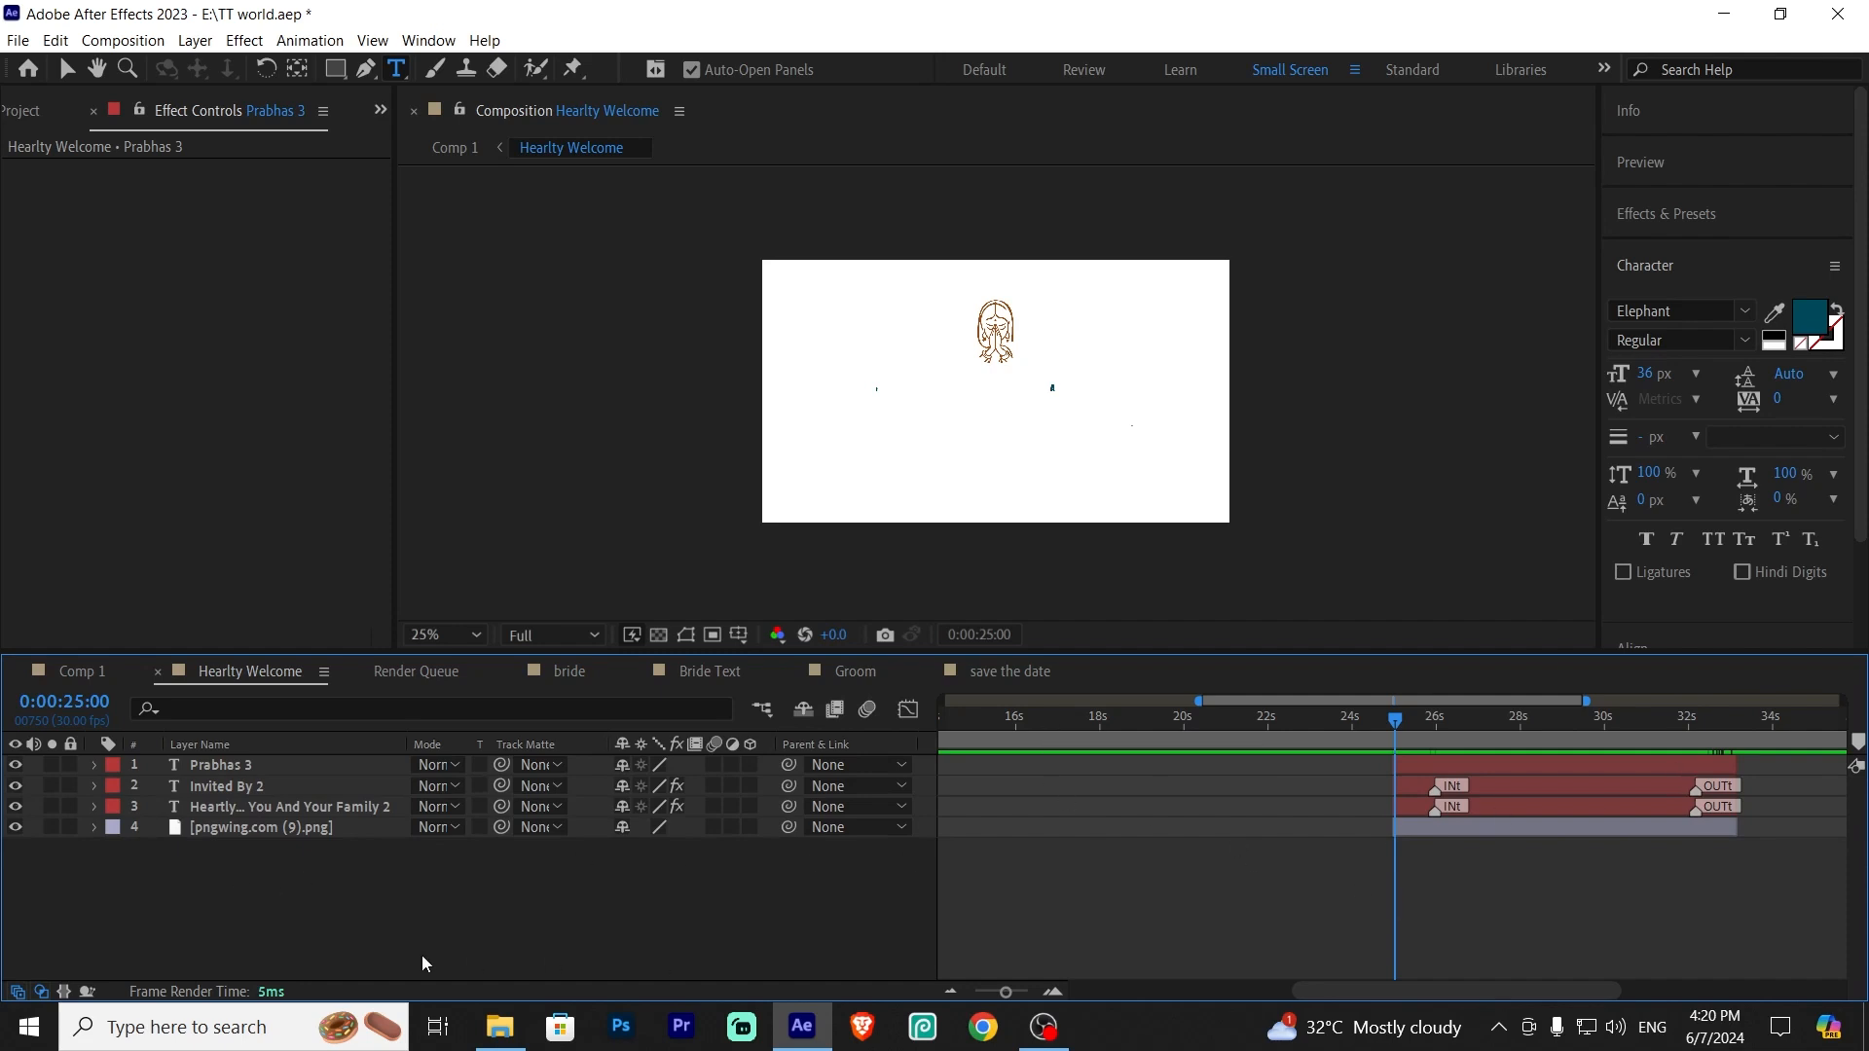
left_click(83, 671)
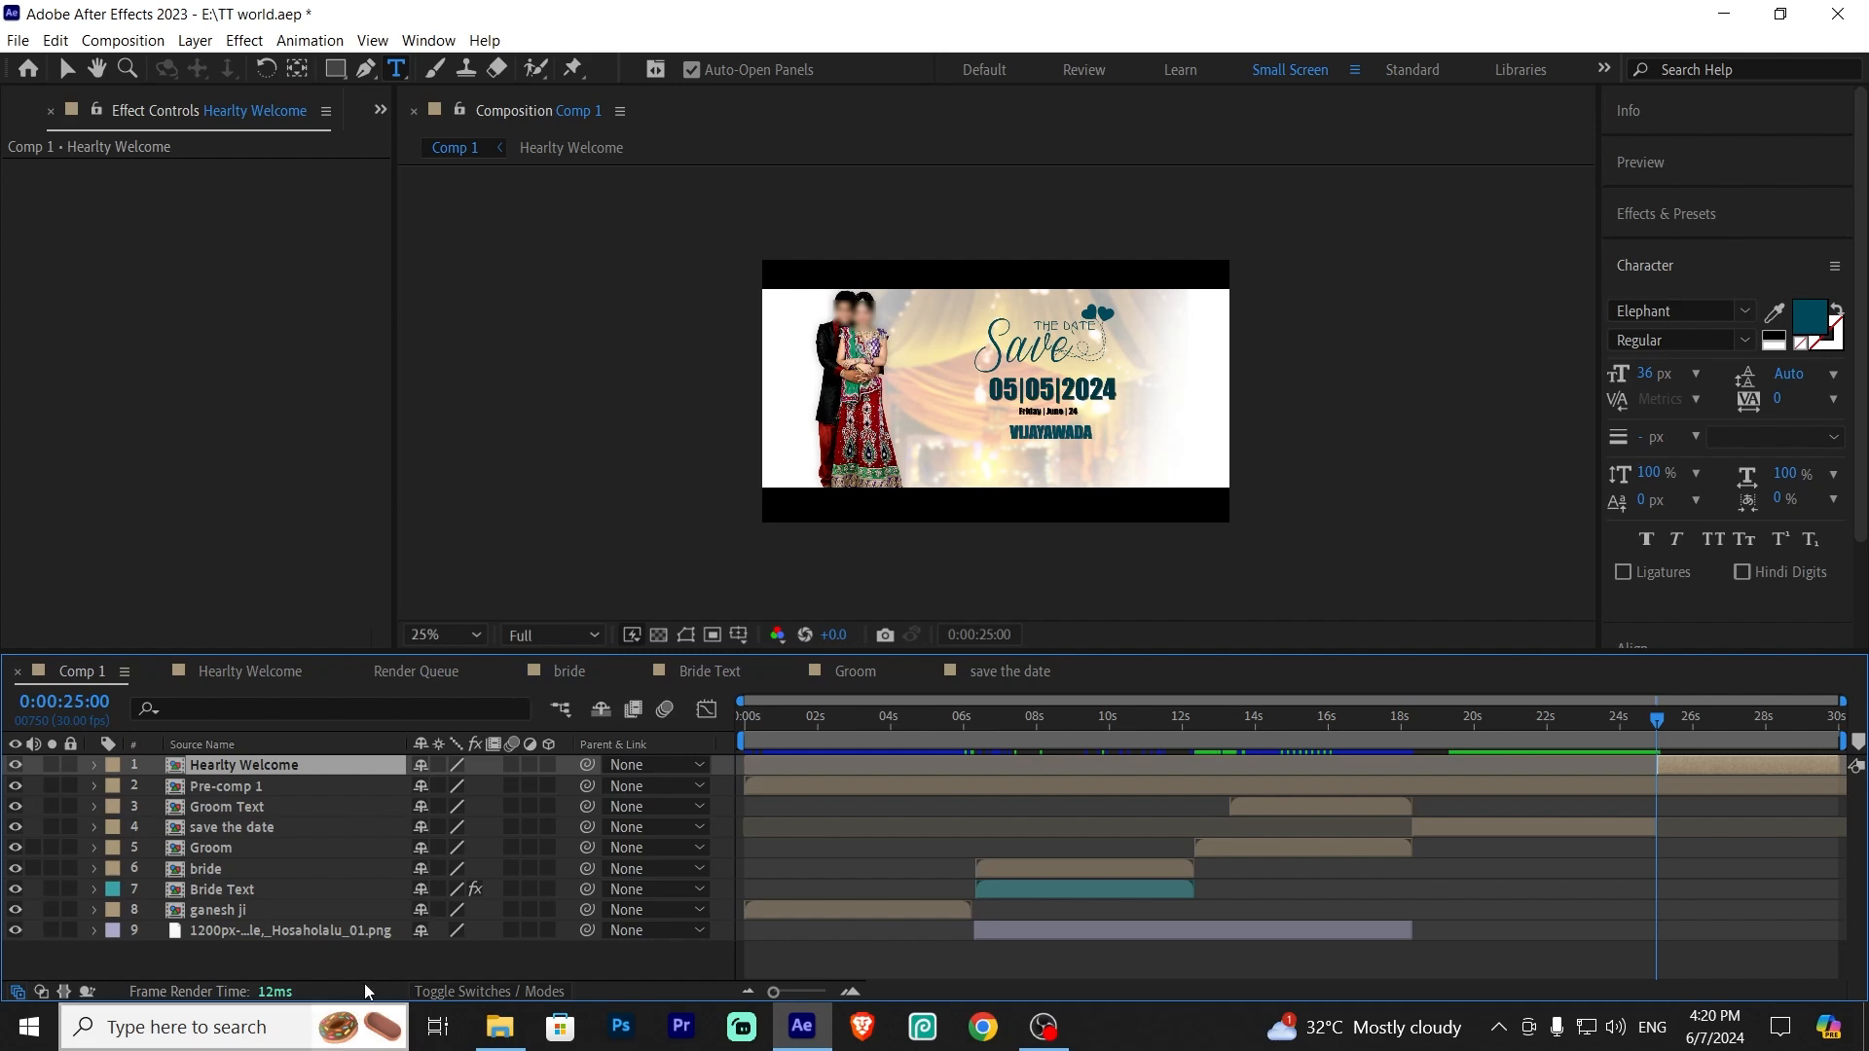
left_click(364, 948)
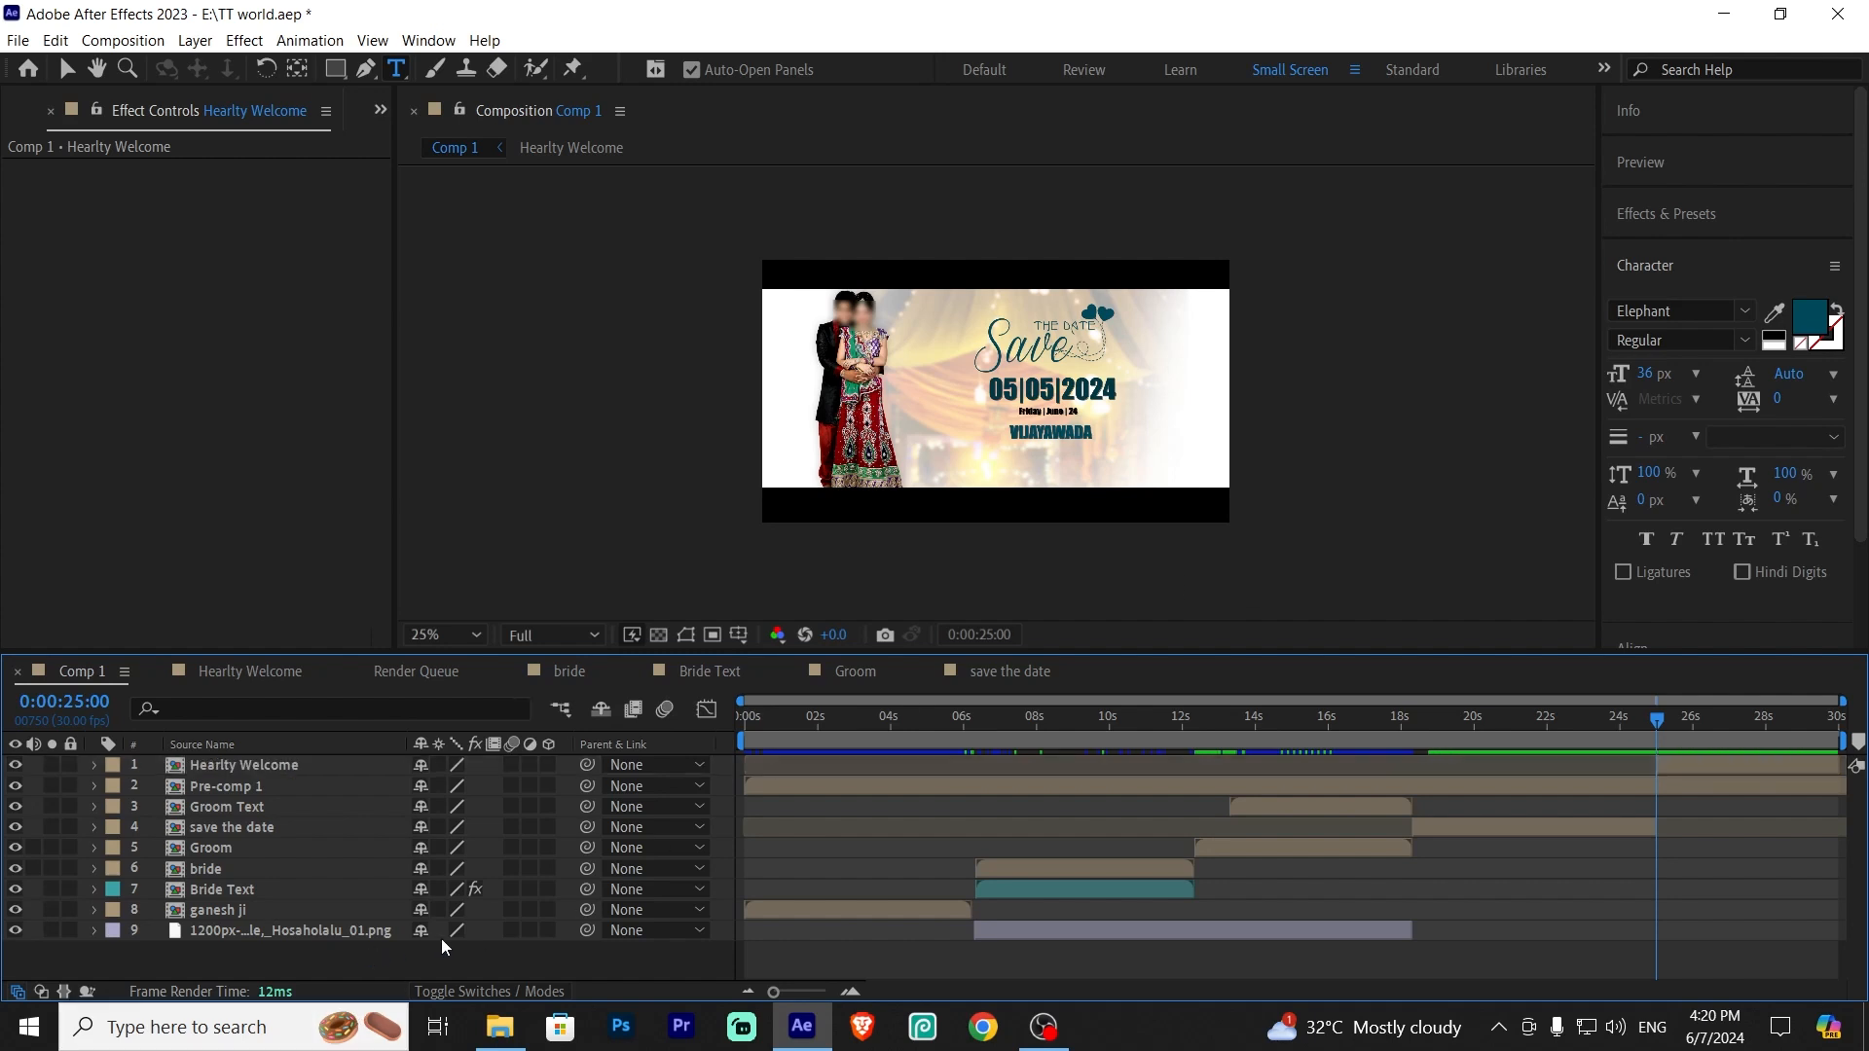